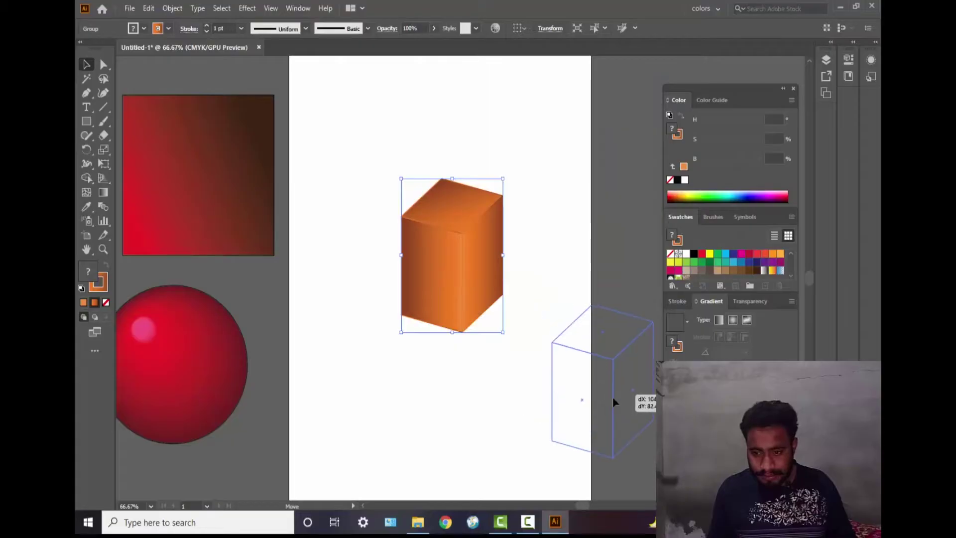
Move the orange 3D box off the artboard onto the pasteboard beside it and deselect it.
{"action": "left_click_drag", "start_coordinate": [615, 397], "coordinate": [658, 449]}
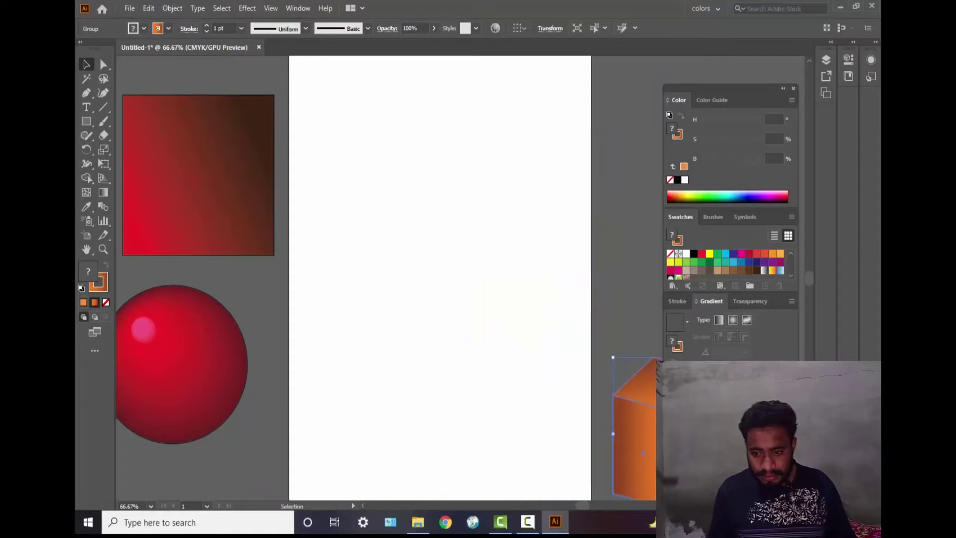
{"action": "left_click", "coordinate": [626, 180]}
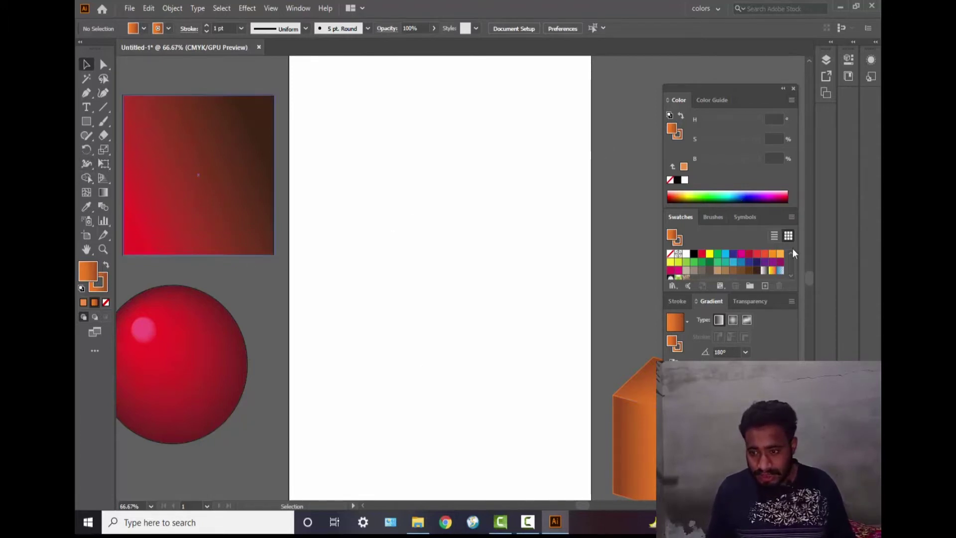
{"action": "scroll", "coordinate": [809, 278], "scroll_direction": "up", "scroll_amount": 2}
{"action": "scroll", "coordinate": [809, 279], "scroll_direction": "down", "scroll_amount": 5}
{"action": "scroll", "coordinate": [809, 279], "scroll_direction": "up", "scroll_amount": 3}
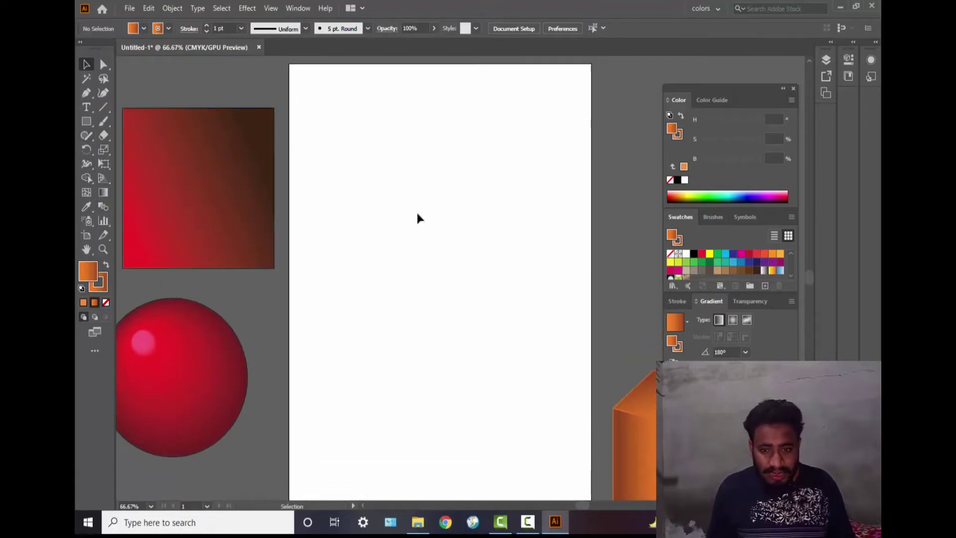
Create a 64.5367 mm square in the upper part of the empty artboard with the Rectangle tool.
{"action": "left_click", "coordinate": [87, 123]}
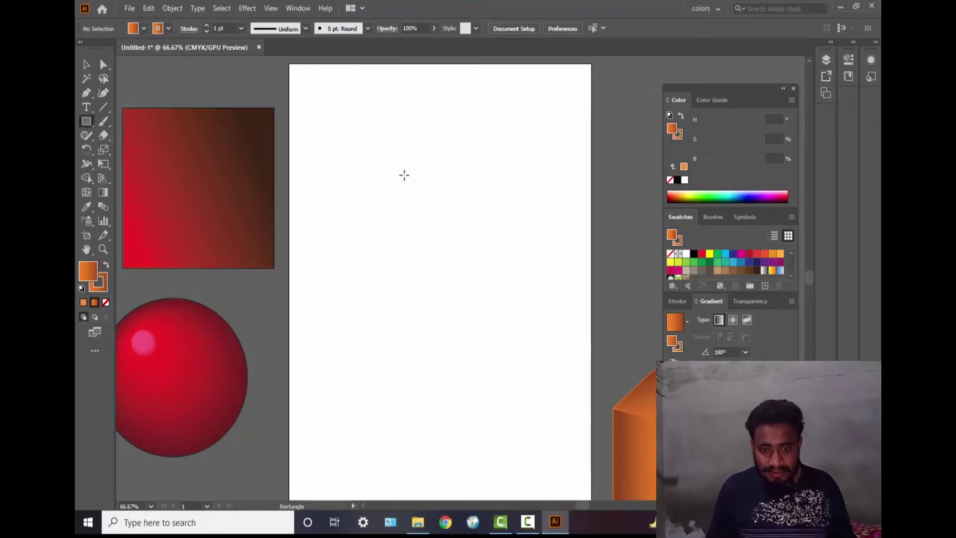
{"action": "left_click", "coordinate": [370, 163]}
{"action": "left_click", "coordinate": [518, 281]}
{"action": "left_click", "coordinate": [392, 213]}
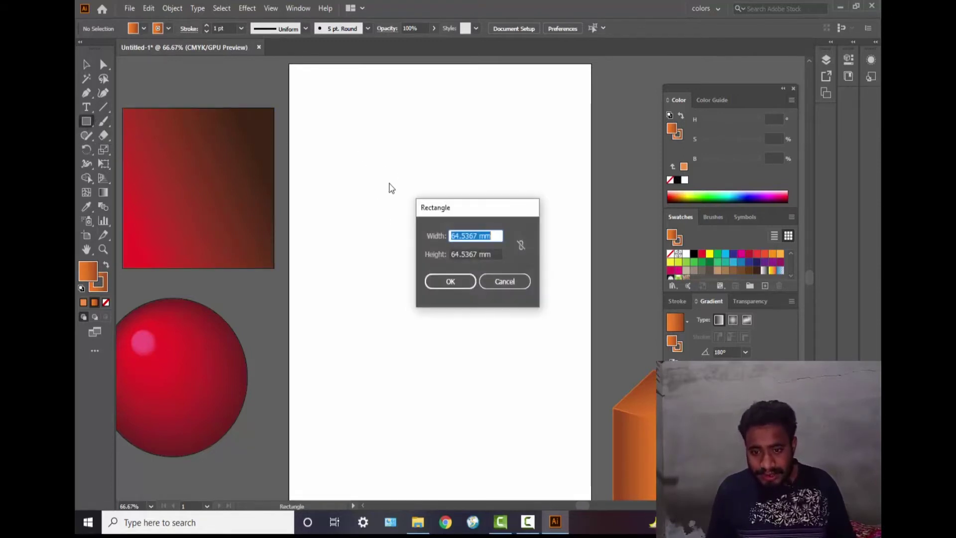
{"action": "left_click", "coordinate": [523, 281]}
{"action": "left_click", "coordinate": [395, 195]}
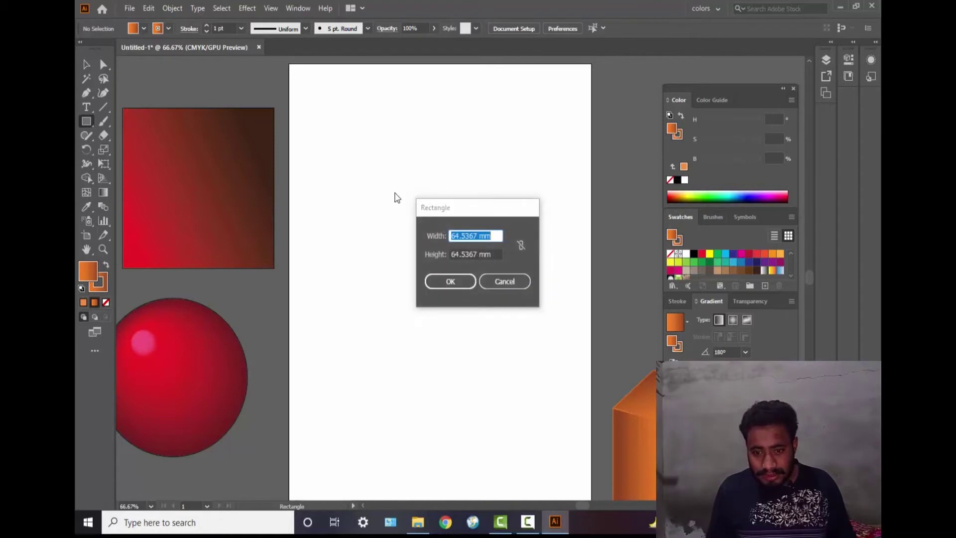
{"action": "left_click", "coordinate": [523, 282]}
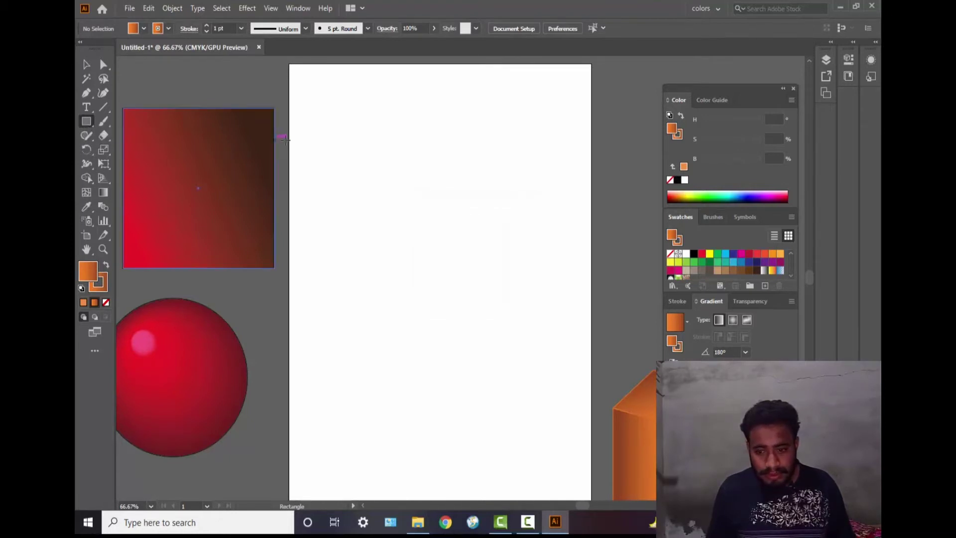
{"action": "left_click", "coordinate": [356, 187]}
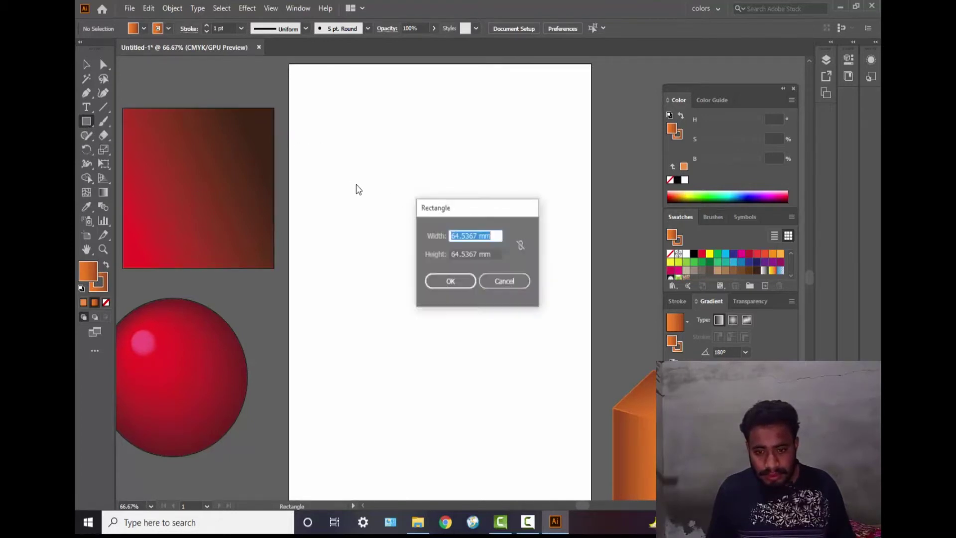
{"action": "left_click", "coordinate": [450, 281]}
{"action": "left_click", "coordinate": [450, 263]}
{"action": "left_click", "coordinate": [508, 284]}
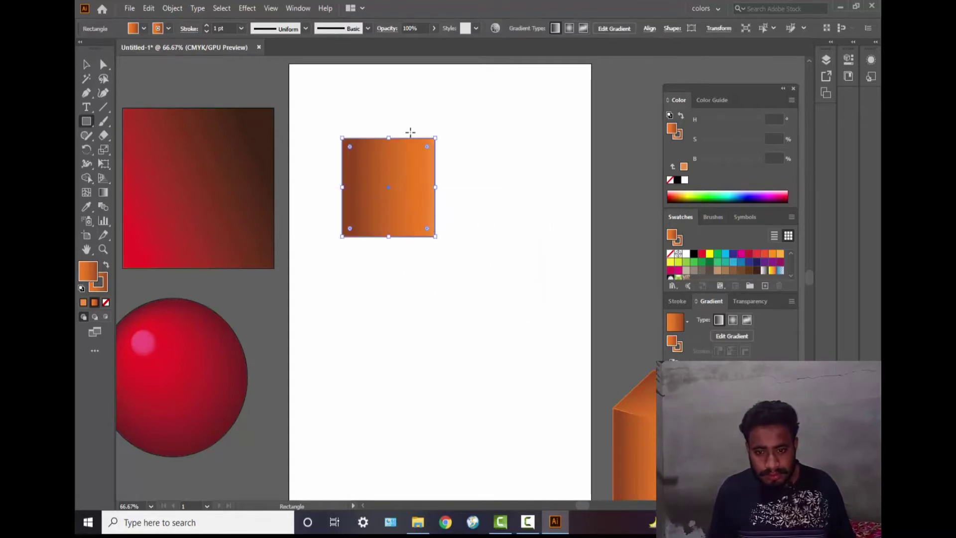
{"action": "left_click", "coordinate": [475, 147]}
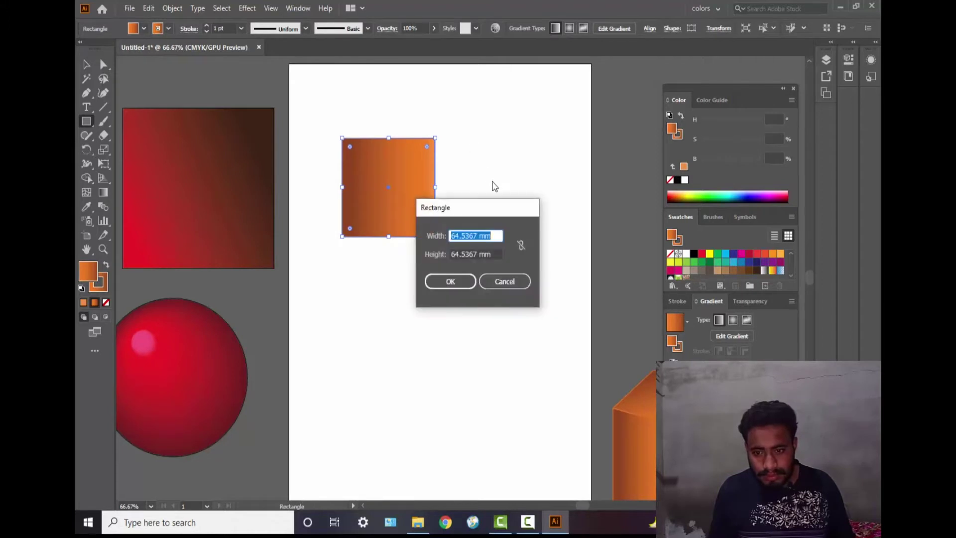
{"action": "left_click", "coordinate": [505, 280]}
{"action": "left_click_drag", "start_coordinate": [485, 178], "coordinate": [485, 172]}
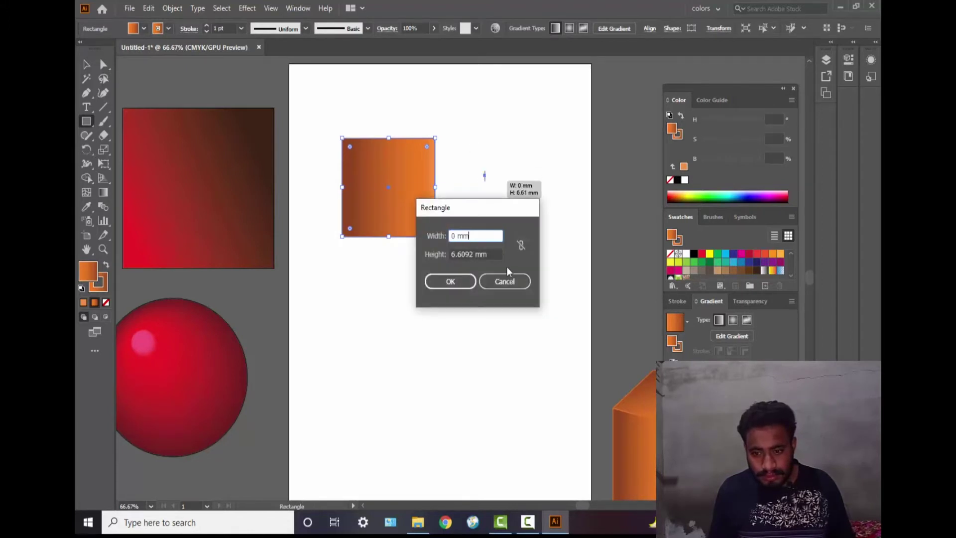
{"action": "key", "text": "Return"}
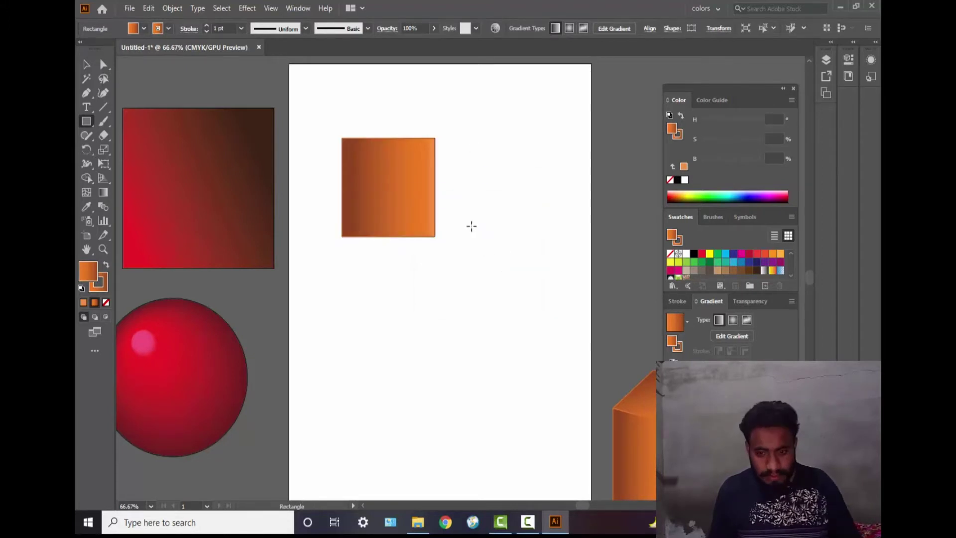
{"action": "key", "text": "Delete"}
Resize the orange square into a narrow vertical bar about 9.7 mm wide and 195.6 mm tall.
{"action": "left_click", "coordinate": [95, 65]}
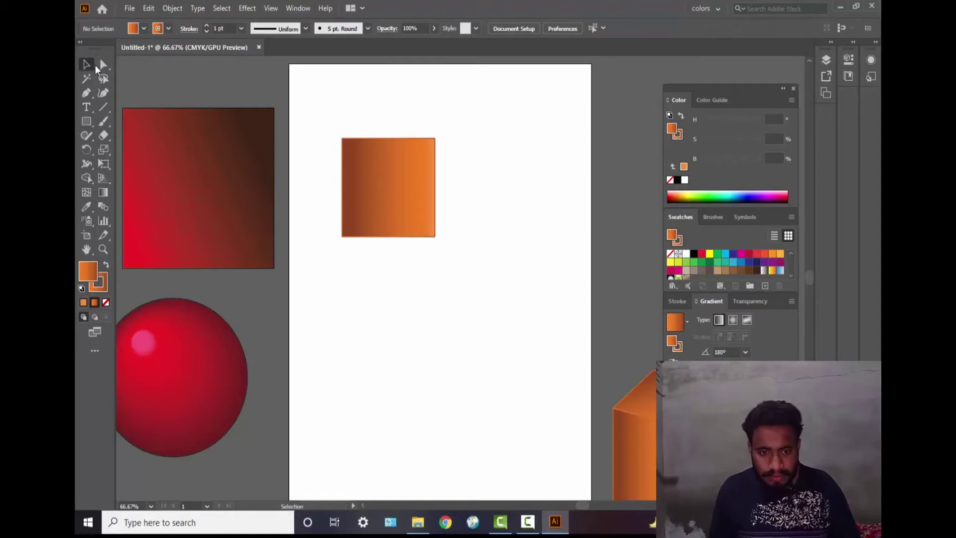
{"action": "left_click", "coordinate": [436, 185]}
{"action": "left_click_drag", "start_coordinate": [436, 187], "coordinate": [354, 200]}
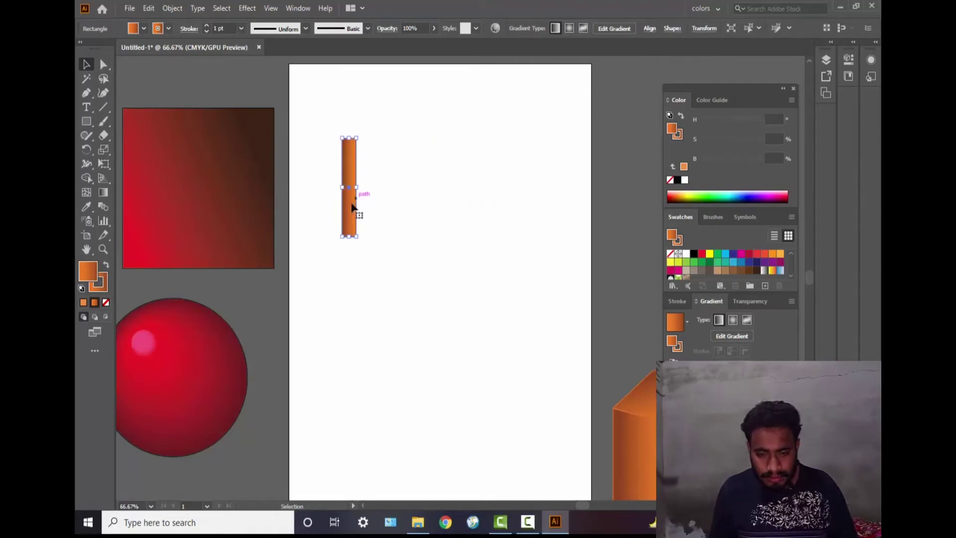
{"action": "left_click_drag", "start_coordinate": [349, 237], "coordinate": [350, 437]}
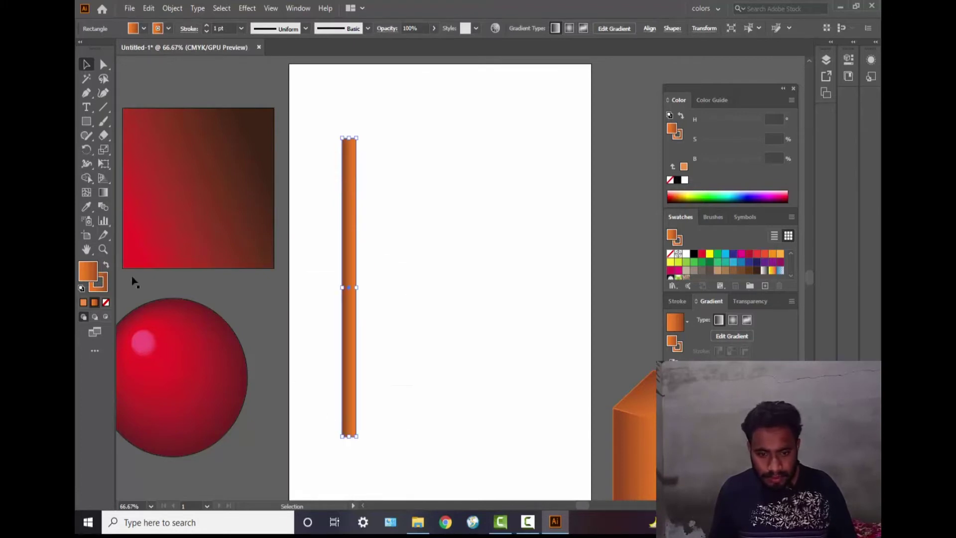
Reset the bar to the default black stroke and remove its fill.
{"action": "double_click", "coordinate": [103, 289]}
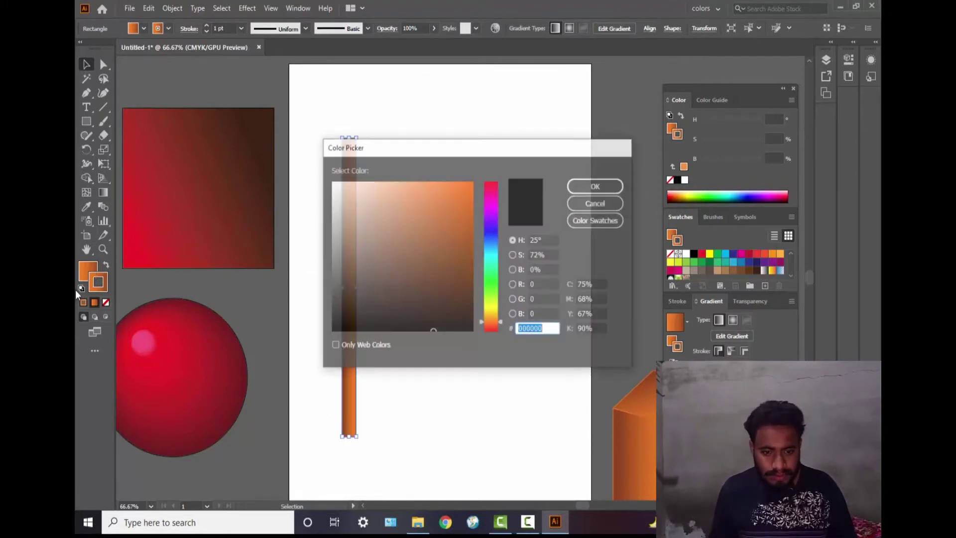
{"action": "left_click", "coordinate": [597, 203]}
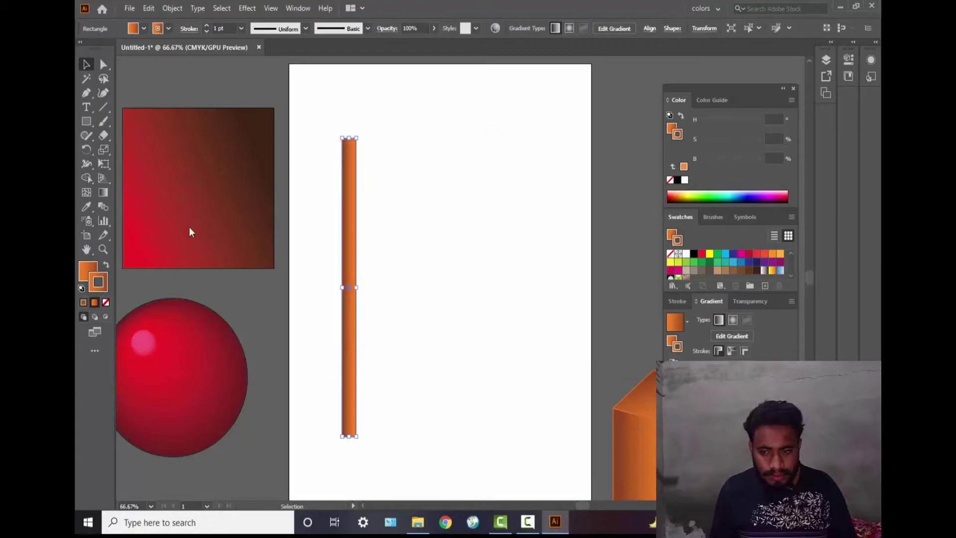
{"action": "left_click", "coordinate": [82, 289]}
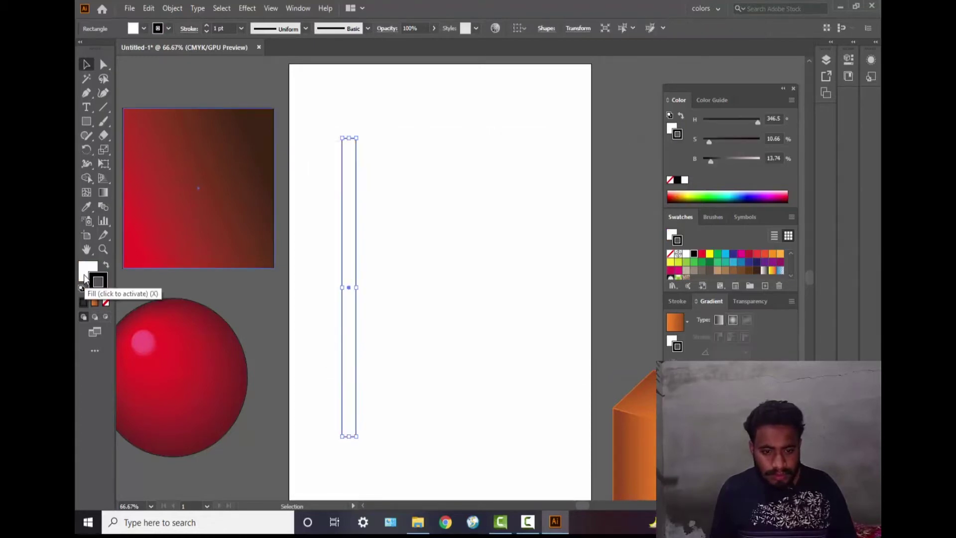
{"action": "left_click", "coordinate": [106, 303]}
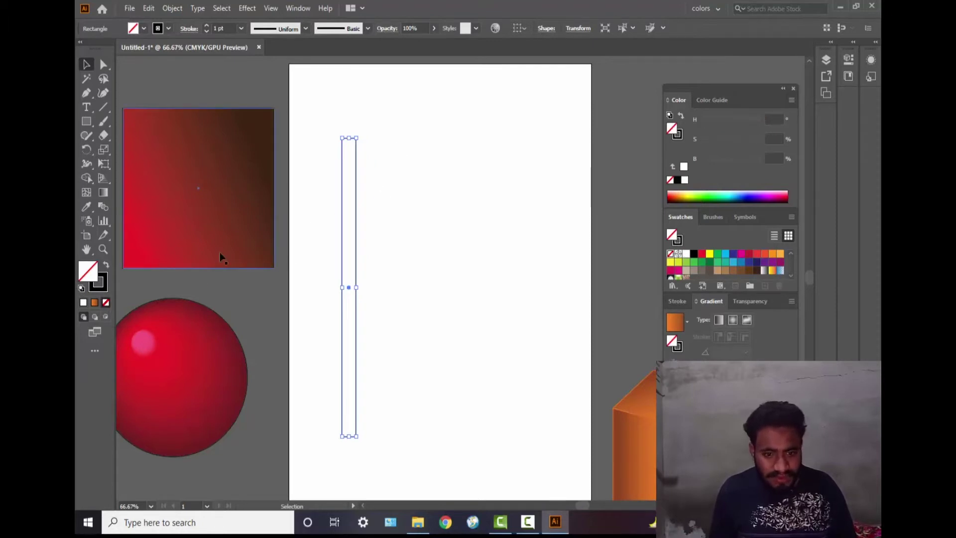
Nudge the outlined bar slightly to the right on the artboard and deselect it.
{"action": "left_click_drag", "start_coordinate": [407, 317], "coordinate": [421, 278]}
{"action": "scroll", "coordinate": [381, 275], "scroll_direction": "up", "scroll_amount": 1}
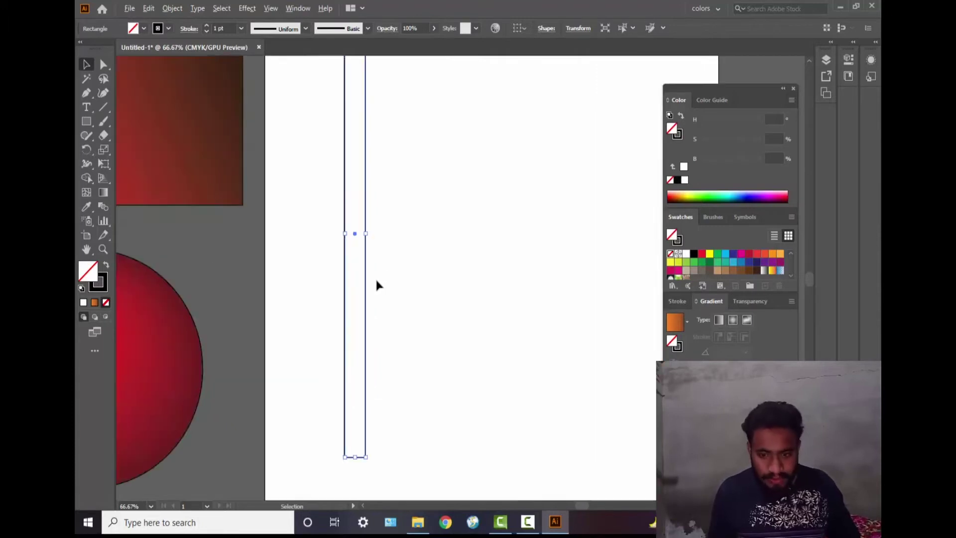
{"action": "left_click_drag", "start_coordinate": [355, 241], "coordinate": [357, 233]}
{"action": "left_click", "coordinate": [431, 333]}
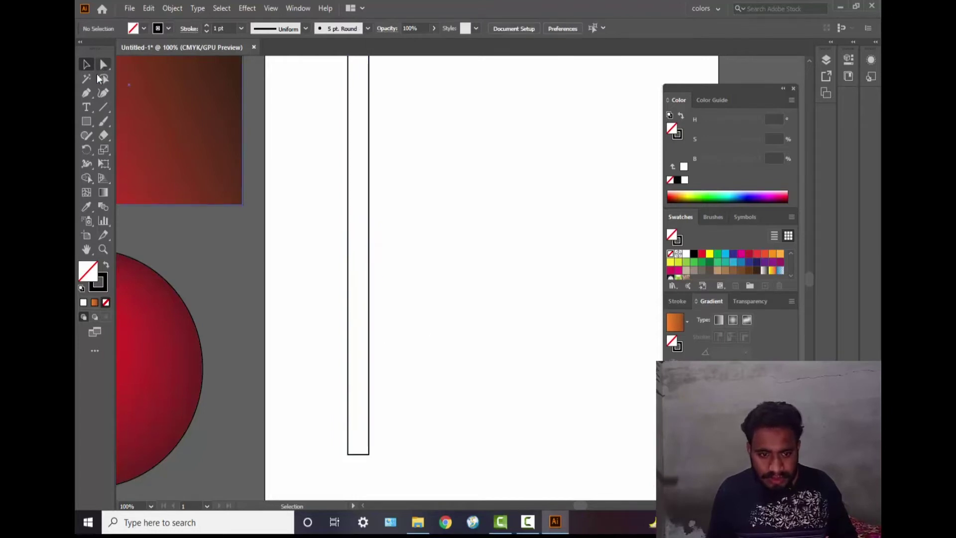
Try to add a Pen tool anchor at the midpoint of the bar's bottom edge and pull it downward.
{"action": "left_click", "coordinate": [88, 95]}
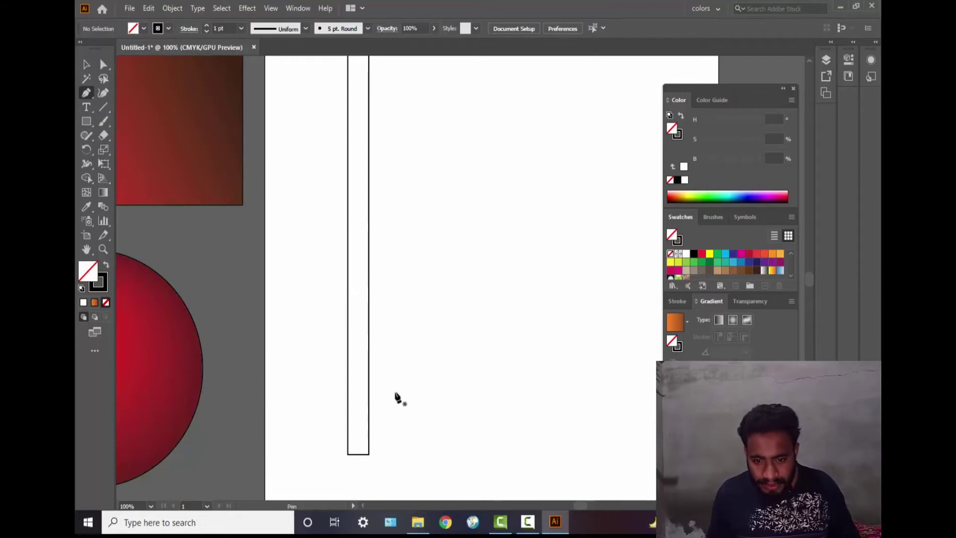
{"action": "scroll", "coordinate": [377, 420], "scroll_direction": "up", "scroll_amount": 1}
{"action": "scroll", "coordinate": [377, 419], "scroll_direction": "up", "scroll_amount": 2}
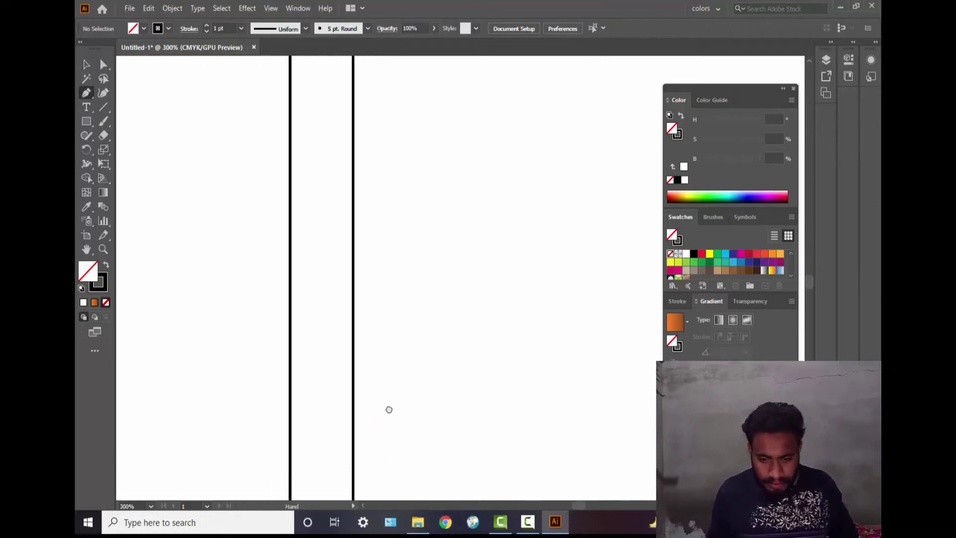
{"action": "left_click_drag", "start_coordinate": [387, 408], "coordinate": [414, 295]}
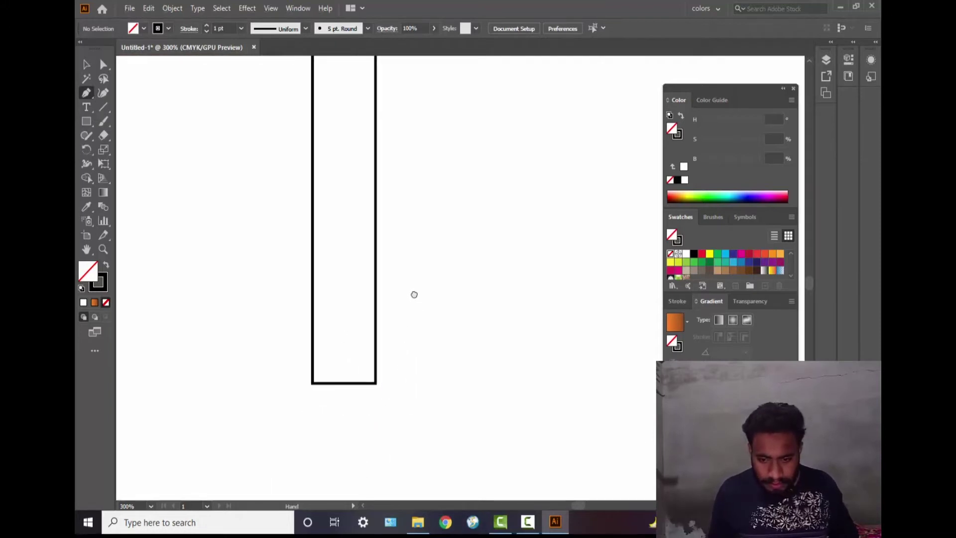
{"action": "left_click", "coordinate": [344, 383]}
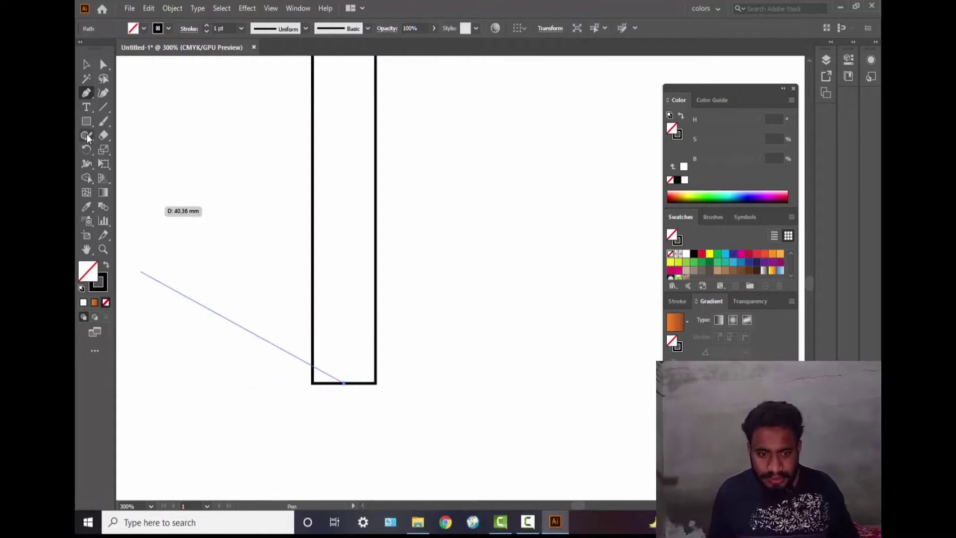
{"action": "left_click", "coordinate": [103, 65]}
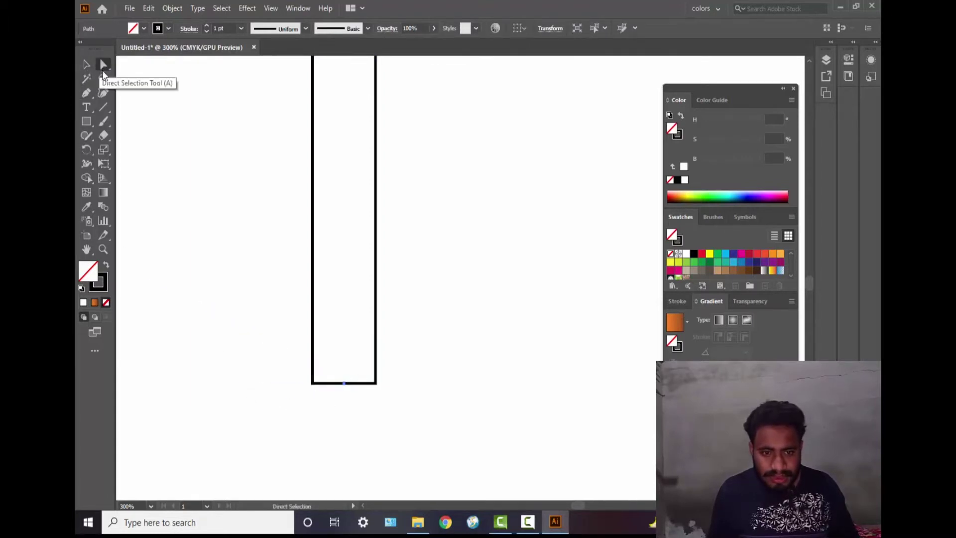
{"action": "left_click_drag", "start_coordinate": [344, 384], "coordinate": [343, 404]}
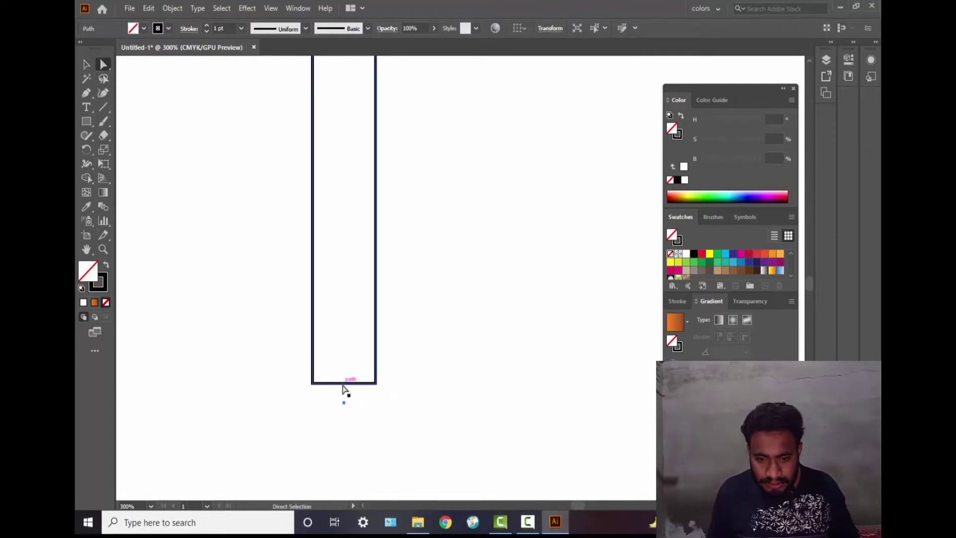
{"action": "key", "text": "ctrl+z"}
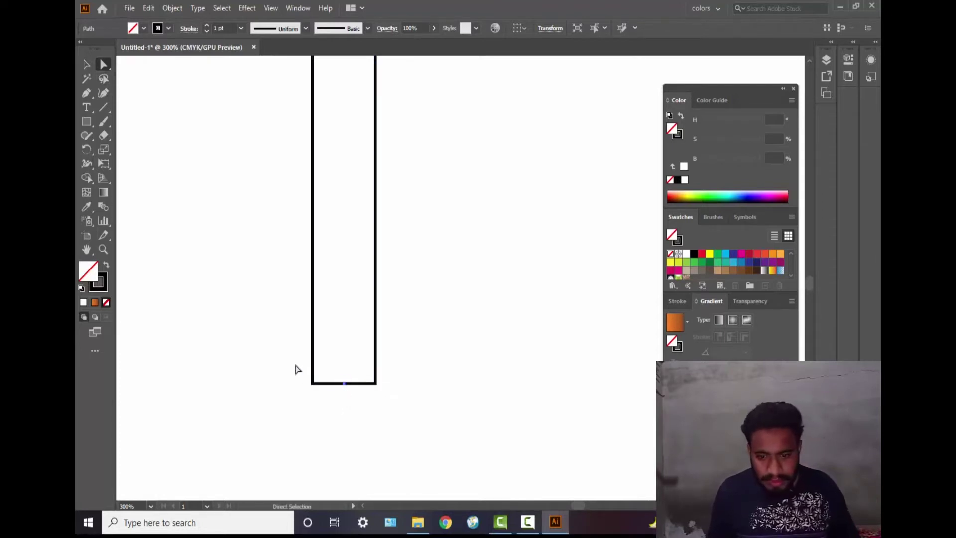
Lower the bar's bottom edge to a height of about 196.85 mm and add an anchor point at that edge's midpoint.
{"action": "left_click", "coordinate": [313, 306]}
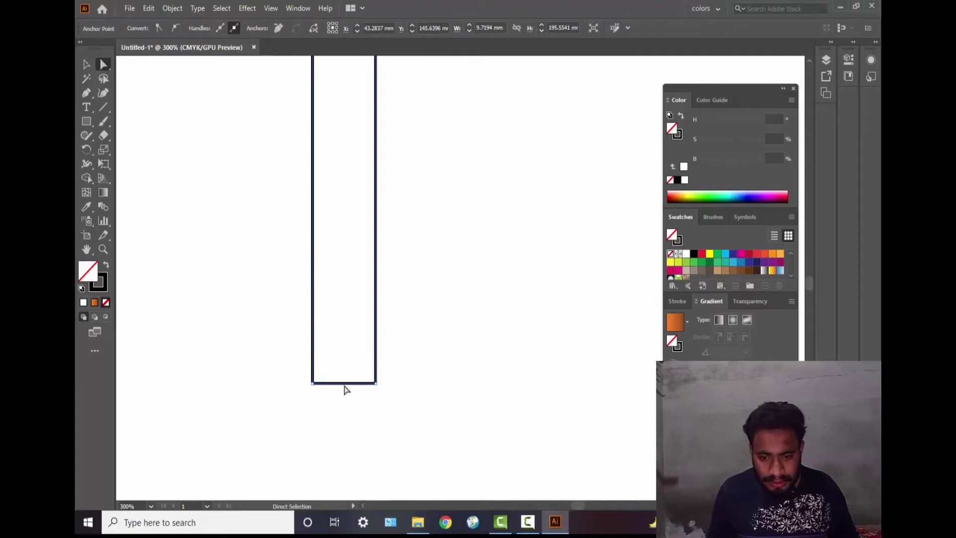
{"action": "left_click_drag", "start_coordinate": [343, 383], "coordinate": [344, 393]}
{"action": "left_click", "coordinate": [87, 93]}
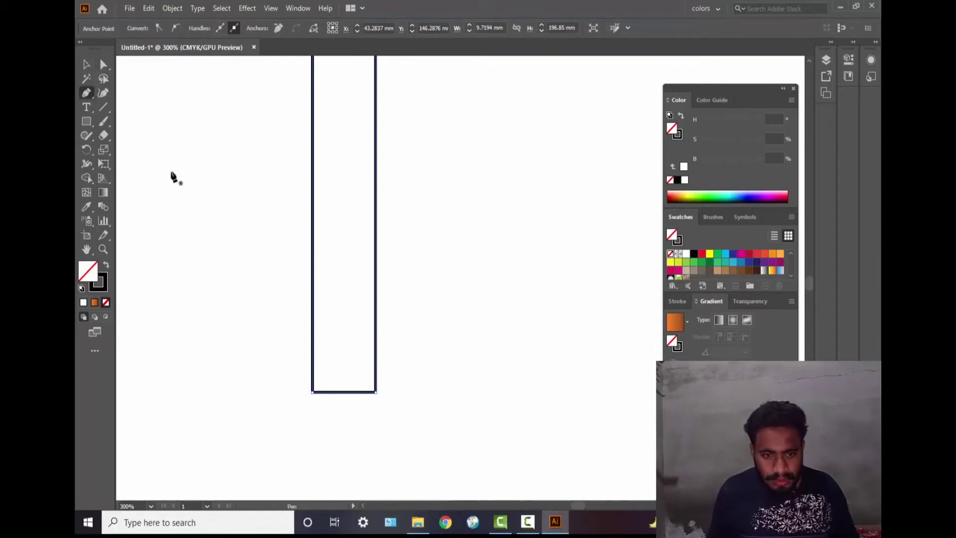
{"action": "left_click", "coordinate": [344, 392]}
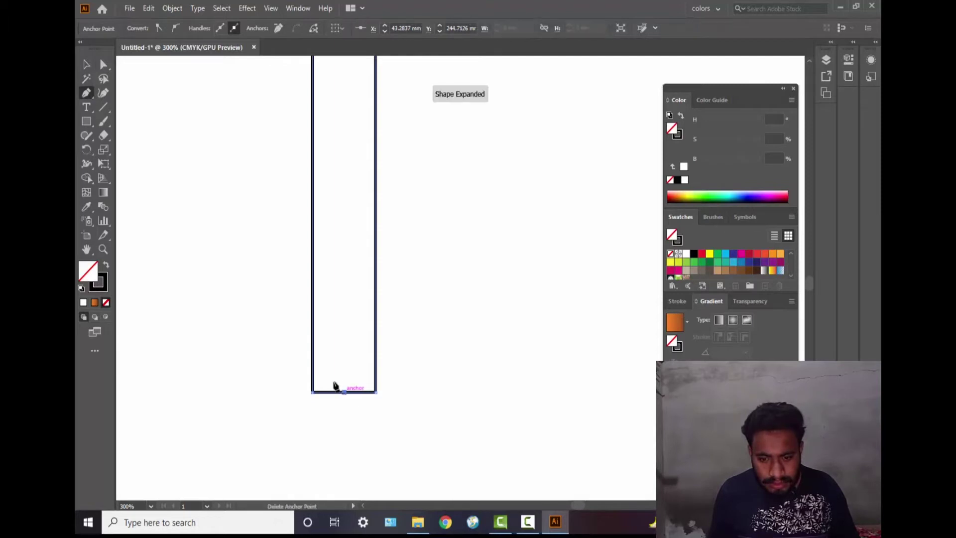
Pull the bottom midpoint anchor down about 7 mm into a tip and round it with the Anchor Point tool.
{"action": "left_click", "coordinate": [102, 66]}
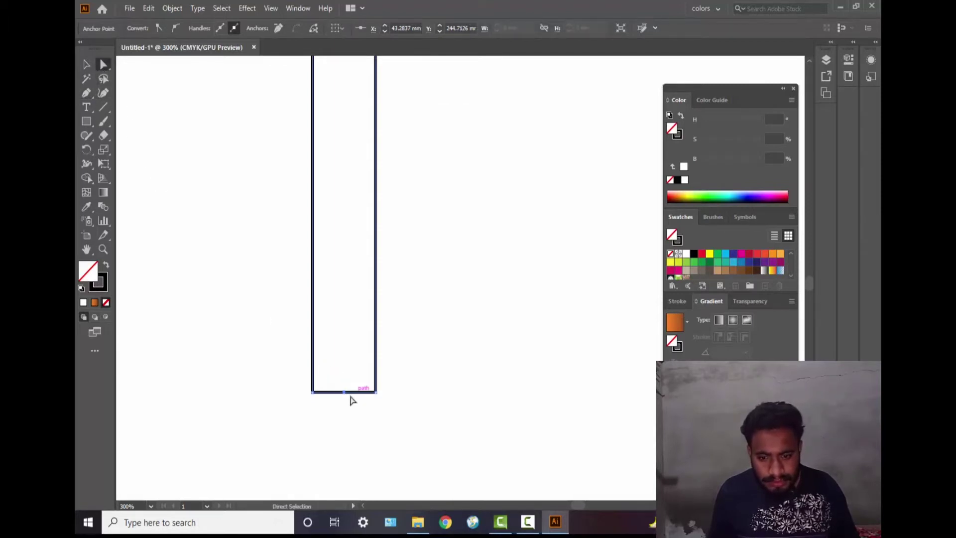
{"action": "left_click_drag", "start_coordinate": [344, 393], "coordinate": [345, 445]}
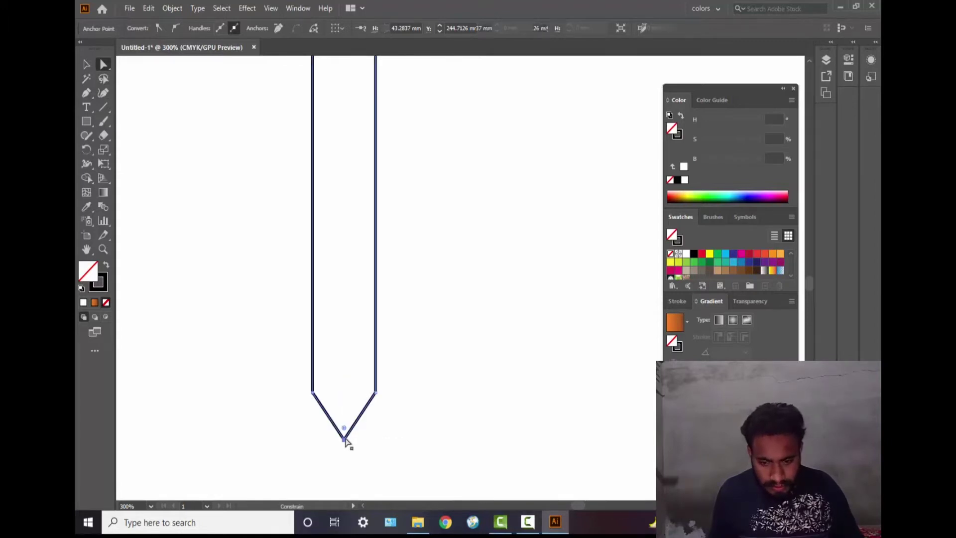
{"action": "left_click", "coordinate": [87, 97]}
{"action": "left_click_drag", "start_coordinate": [86, 94], "coordinate": [116, 135]}
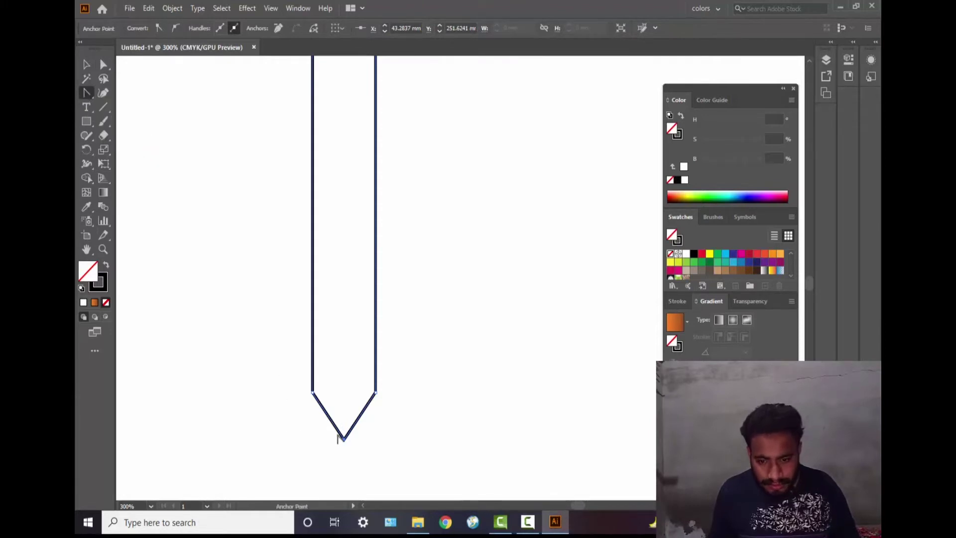
{"action": "left_click_drag", "start_coordinate": [344, 440], "coordinate": [329, 438]}
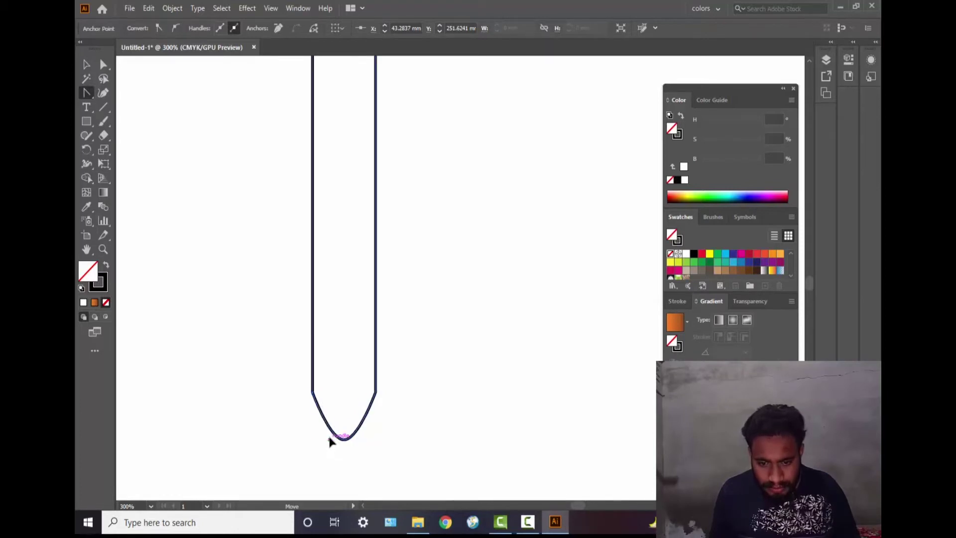
{"action": "key", "text": "ctrl+z"}
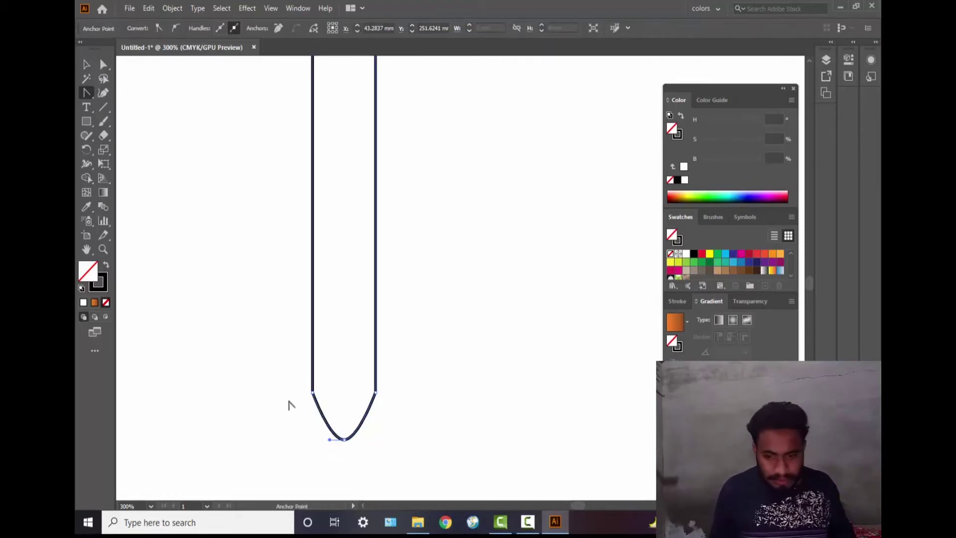
{"action": "double_click", "coordinate": [86, 65]}
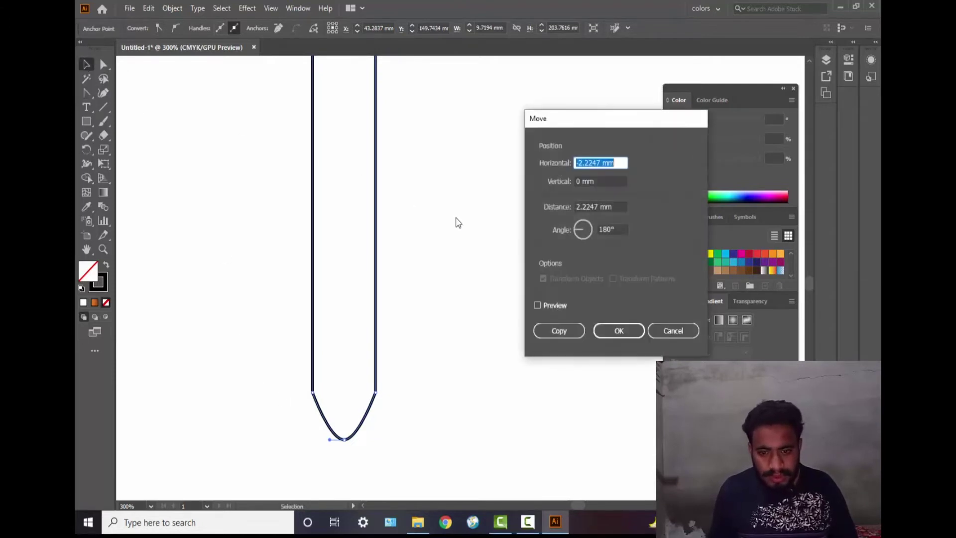
{"action": "left_click", "coordinate": [626, 336]}
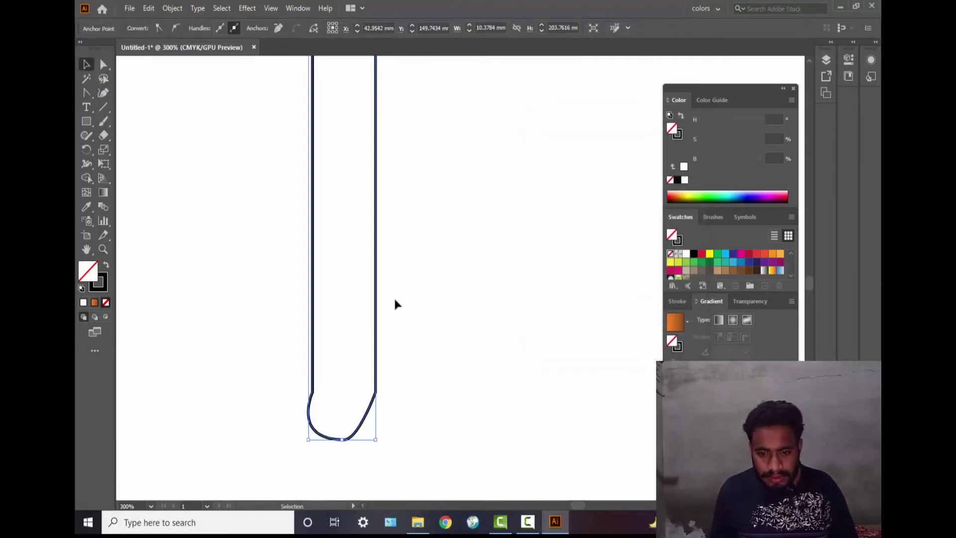
{"action": "key", "text": "ctrl+z"}
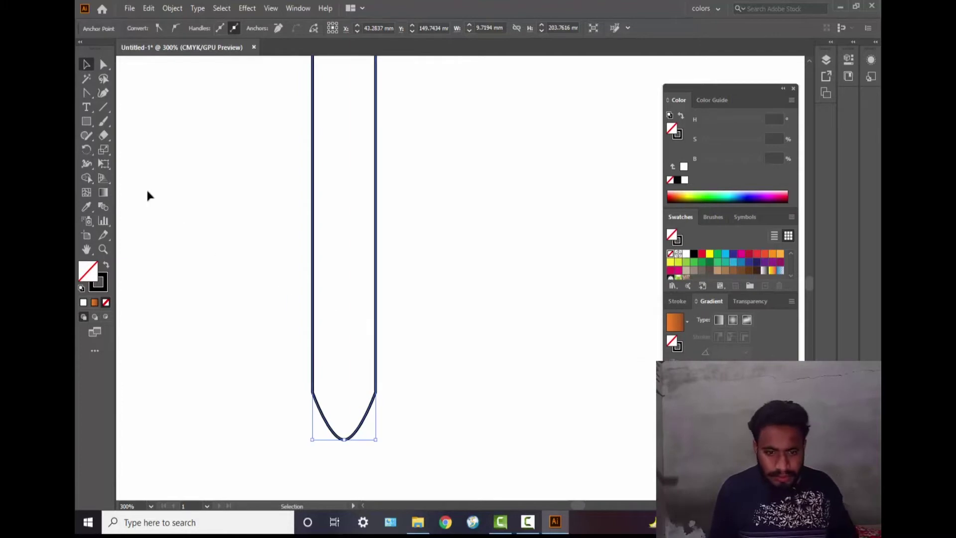
{"action": "double_click", "coordinate": [87, 64]}
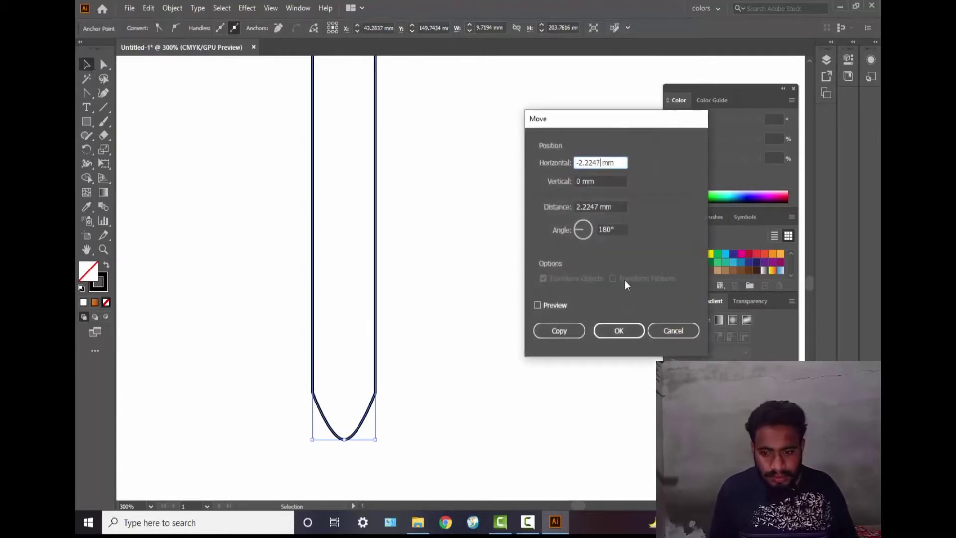
{"action": "left_click", "coordinate": [689, 333]}
{"action": "left_click", "coordinate": [484, 275]}
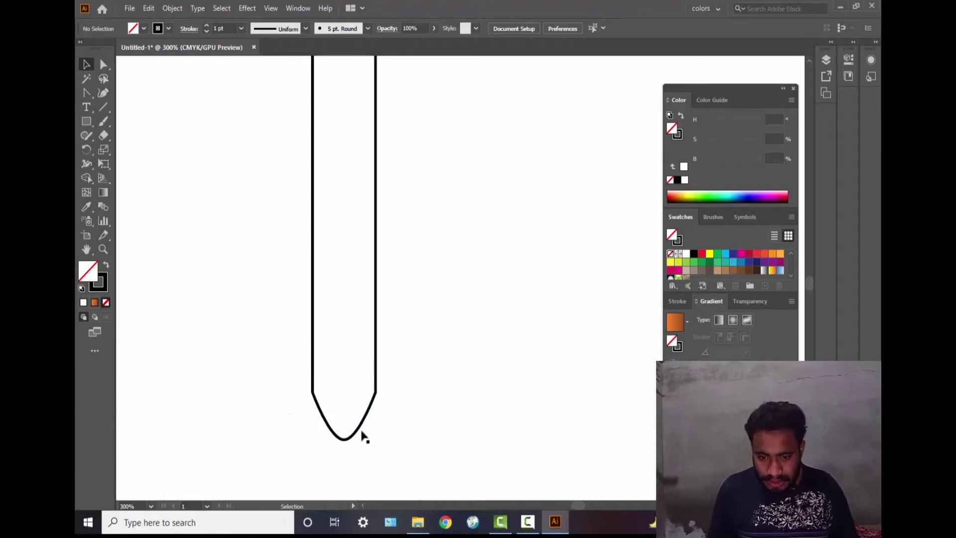
Duplicate the pointed bar twice to its right so three identical bars stand edge to edge, and leave isolation mode.
{"action": "double_click", "coordinate": [375, 245]}
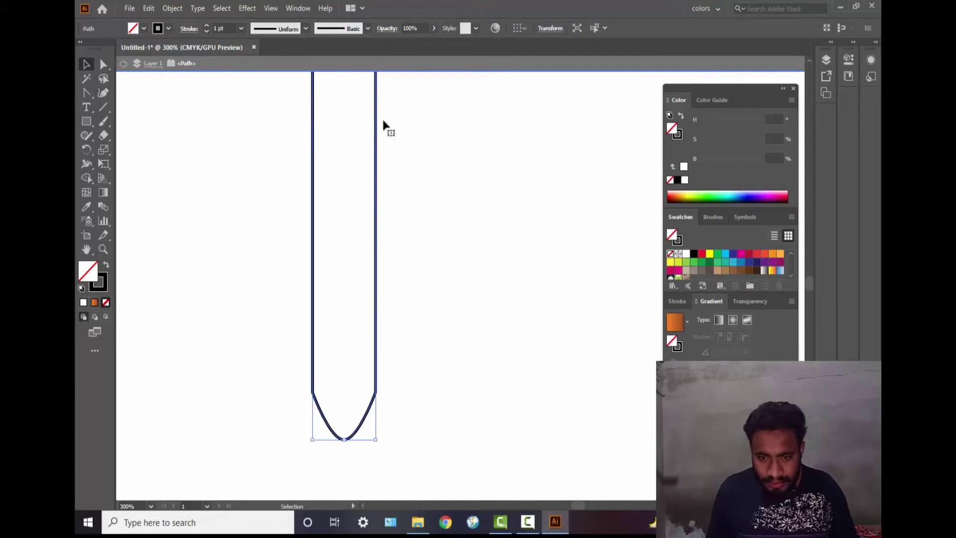
{"action": "mouse_move", "coordinate": [377, 115]}
{"action": "left_mouse_down"}
{"action": "mouse_move", "coordinate": [444, 118]}
{"action": "mouse_move", "coordinate": [454, 135]}
{"action": "mouse_move", "coordinate": [506, 126]}
{"action": "left_mouse_up"}
{"action": "left_click", "coordinate": [529, 121]}
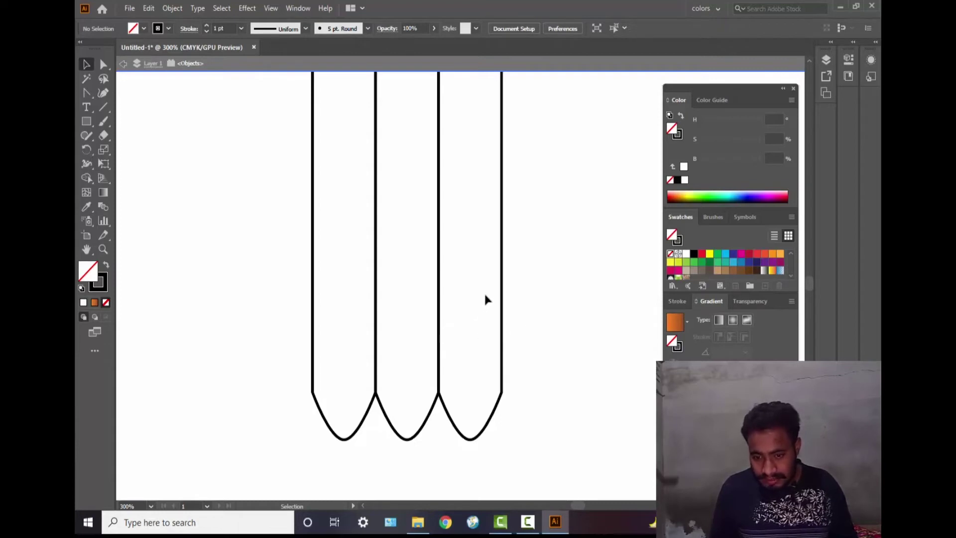
{"action": "key", "text": "Escape"}
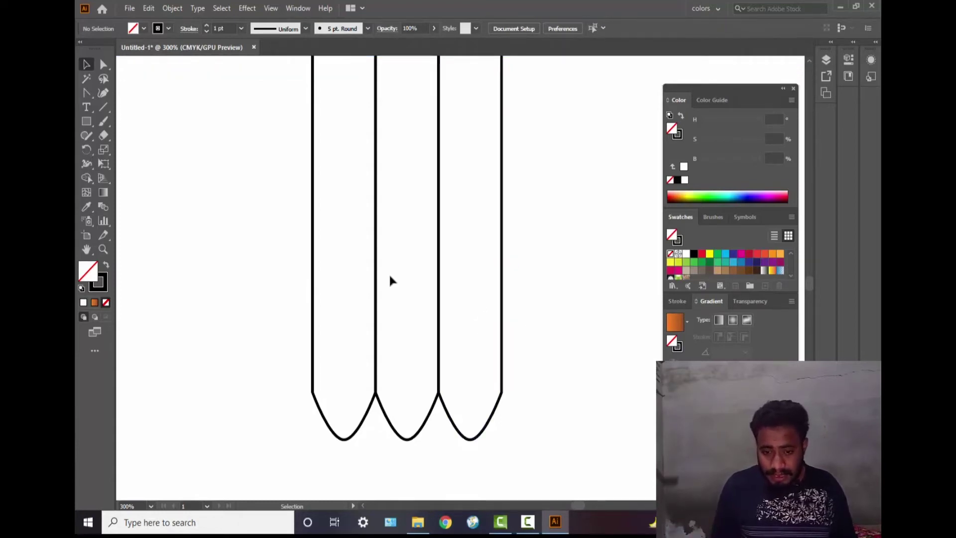
Narrow all three bars together from both sides to about two thirds of their width, keeping their height, and deselect them.
{"action": "left_click", "coordinate": [314, 244]}
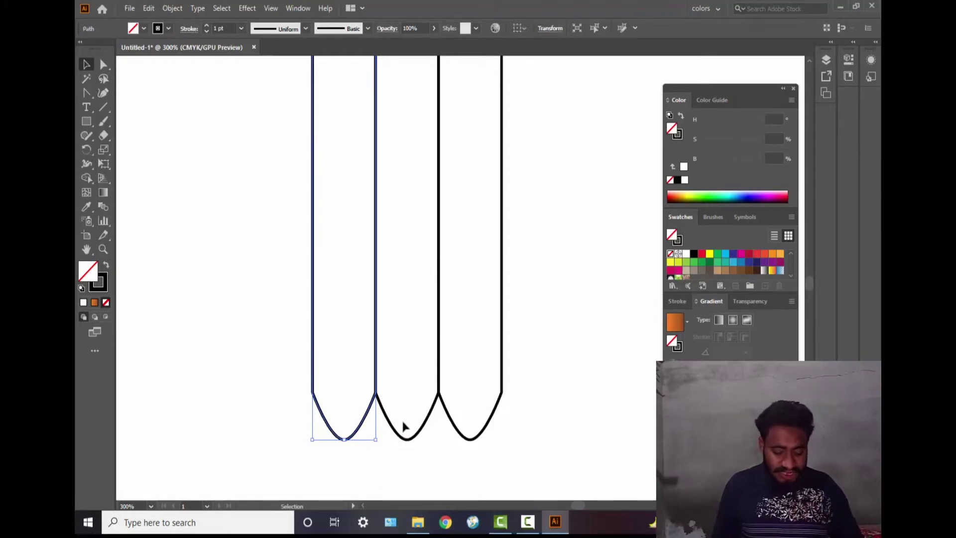
{"action": "scroll", "coordinate": [398, 408], "scroll_direction": "up", "scroll_amount": 1}
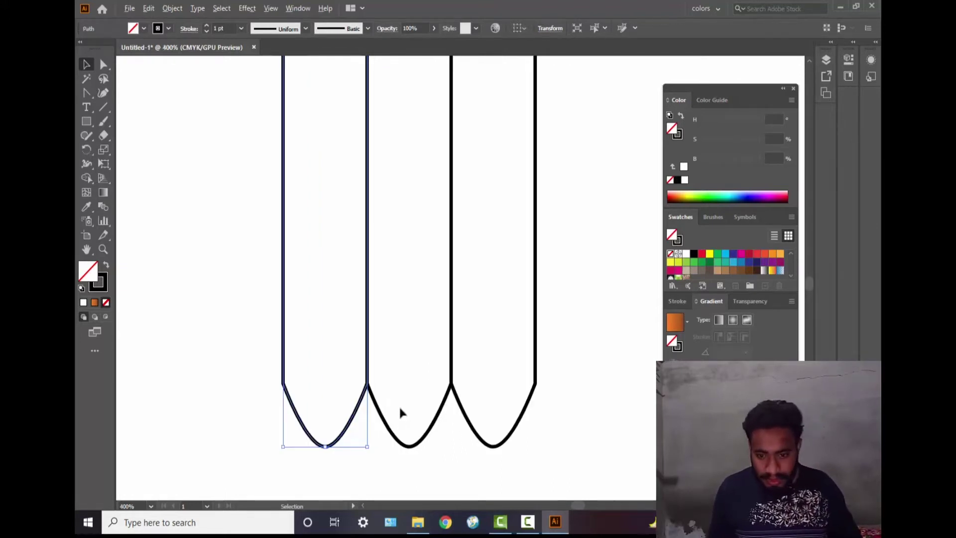
{"action": "scroll", "coordinate": [401, 408], "scroll_direction": "down", "scroll_amount": 5}
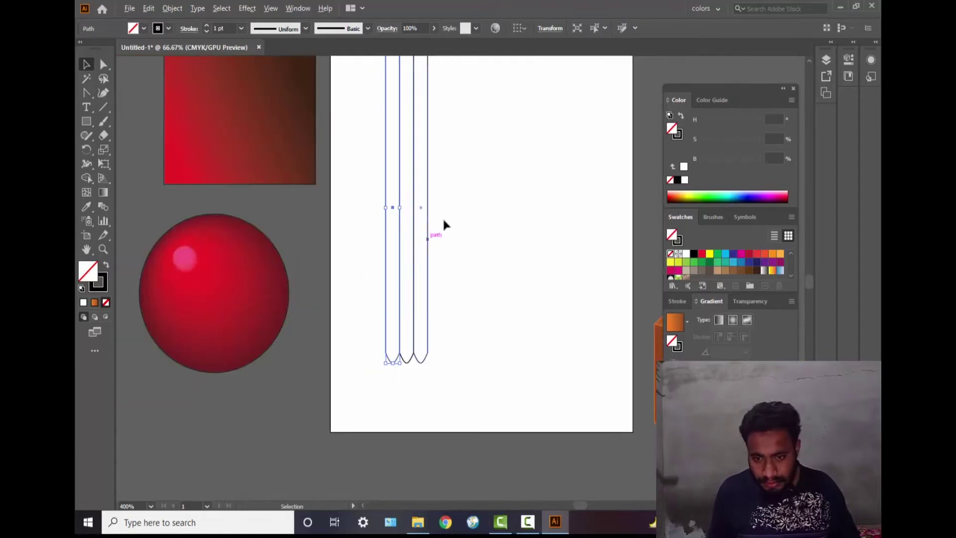
{"action": "left_click", "coordinate": [445, 225]}
{"action": "scroll", "coordinate": [457, 250], "scroll_direction": "down", "scroll_amount": 1}
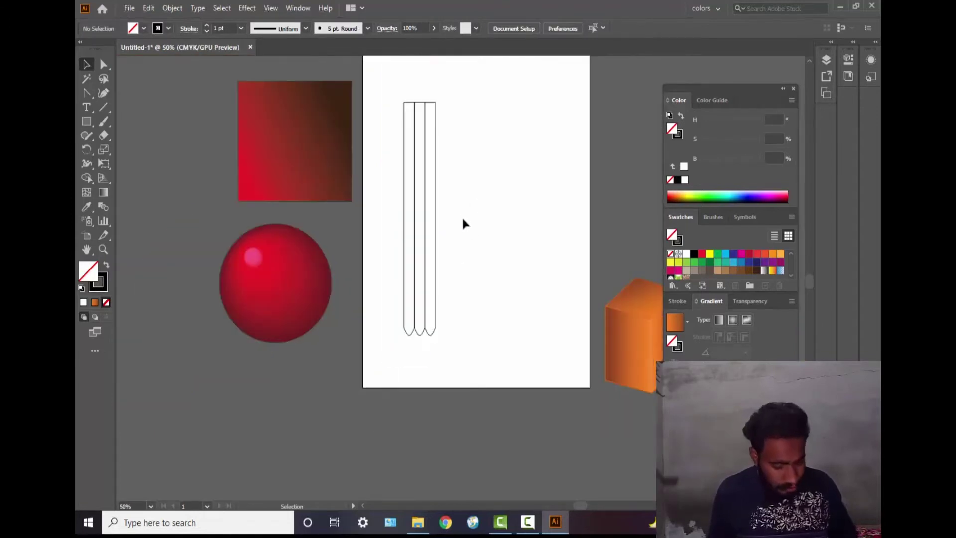
{"action": "scroll", "coordinate": [457, 248], "scroll_direction": "up", "scroll_amount": 1}
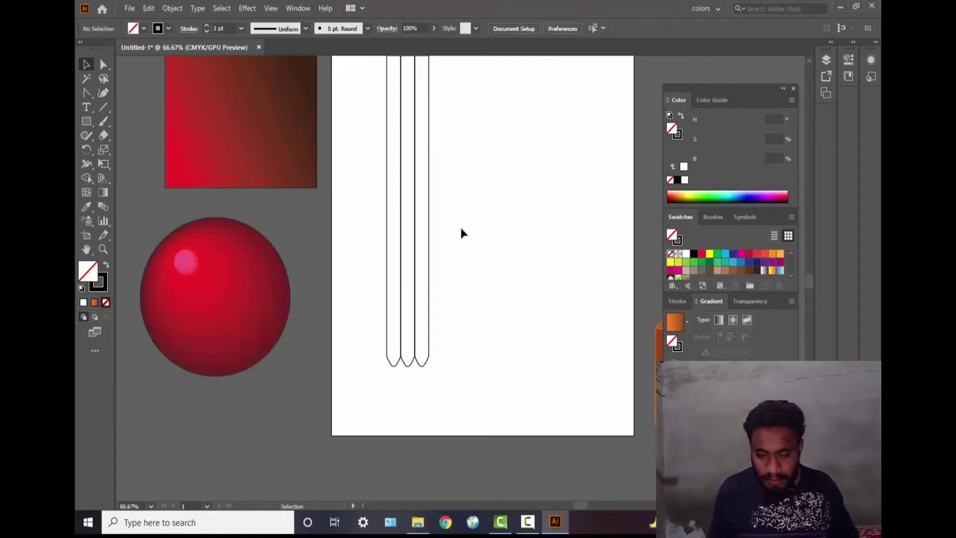
{"action": "left_click_drag", "start_coordinate": [461, 232], "coordinate": [477, 296]}
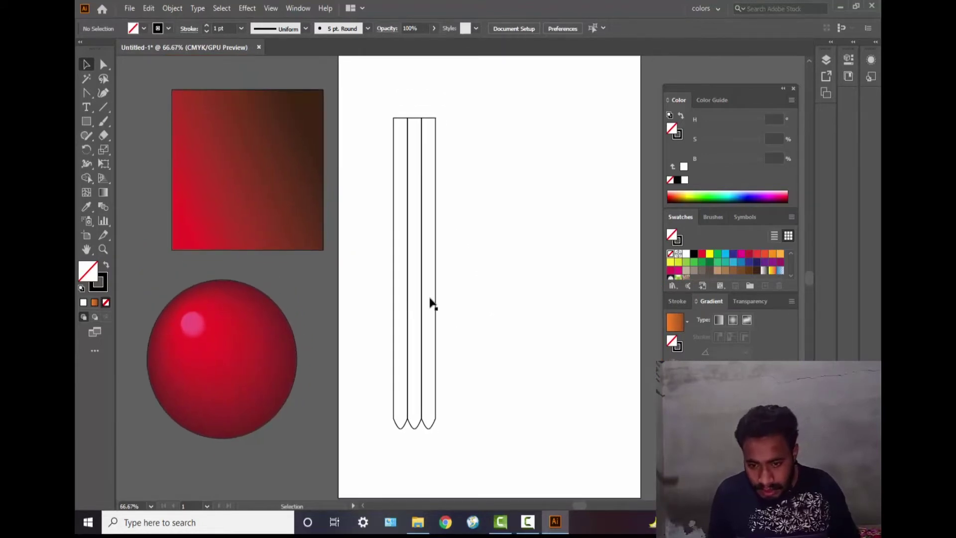
{"action": "mouse_move", "coordinate": [368, 109]}
{"action": "left_mouse_down"}
{"action": "mouse_move", "coordinate": [418, 156]}
{"action": "mouse_move", "coordinate": [467, 387]}
{"action": "mouse_move", "coordinate": [471, 466]}
{"action": "left_mouse_up"}
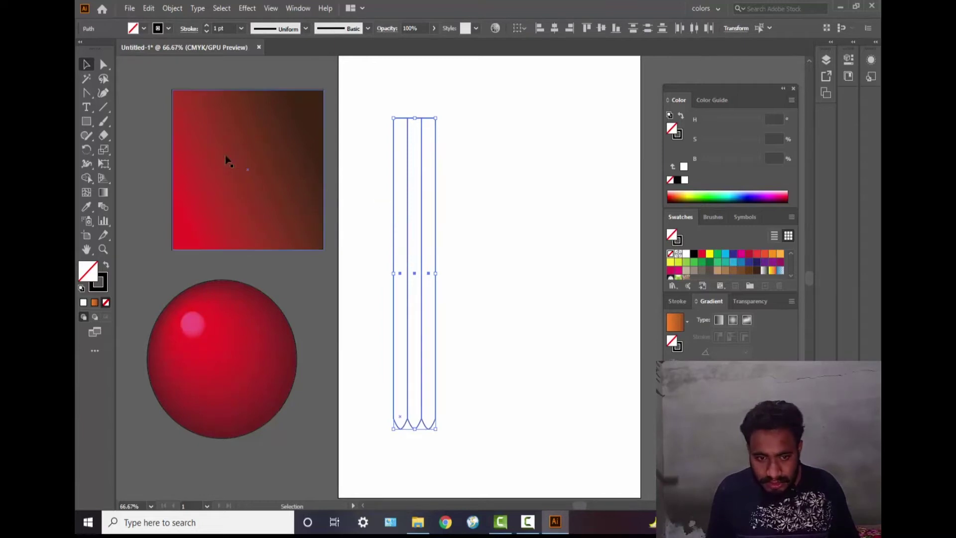
{"action": "left_click_drag", "start_coordinate": [434, 274], "coordinate": [453, 266]}
{"action": "left_click", "coordinate": [495, 225]}
{"action": "left_click_drag", "start_coordinate": [394, 273], "coordinate": [400, 273]}
{"action": "left_click", "coordinate": [475, 237]}
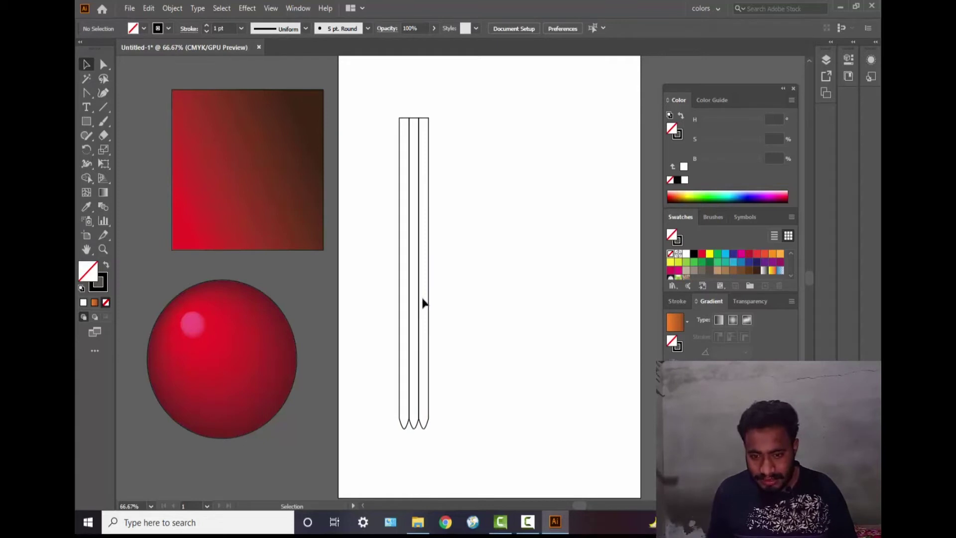
Fill the right bar with the light blue swatch and replace the orange stops of its linear gradient with that blue.
{"action": "left_click", "coordinate": [427, 274]}
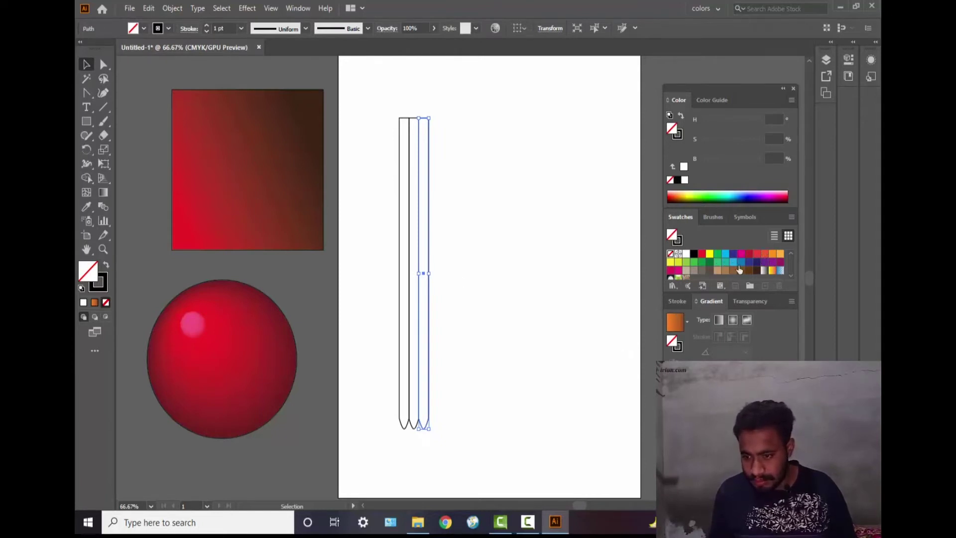
{"action": "left_click", "coordinate": [732, 262]}
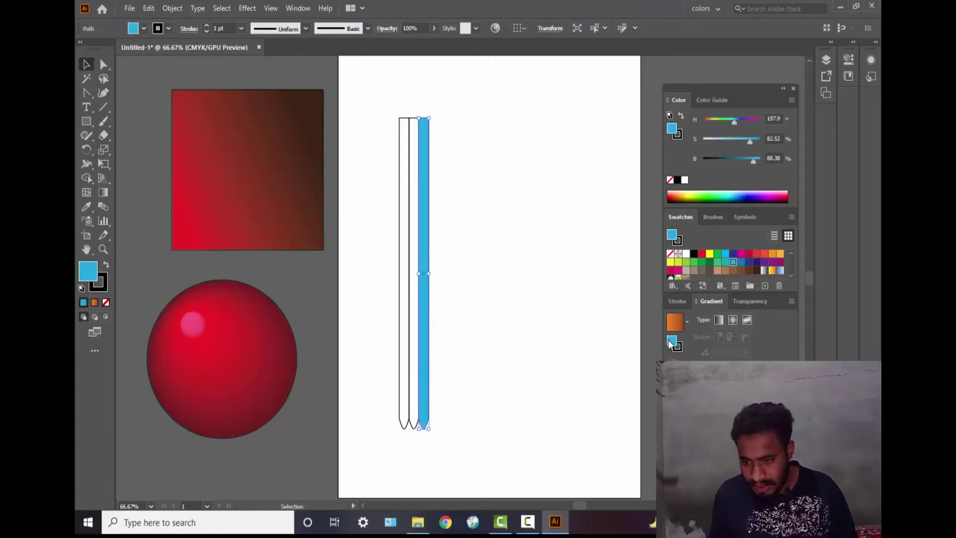
{"action": "left_click_drag", "start_coordinate": [673, 341], "coordinate": [671, 390]}
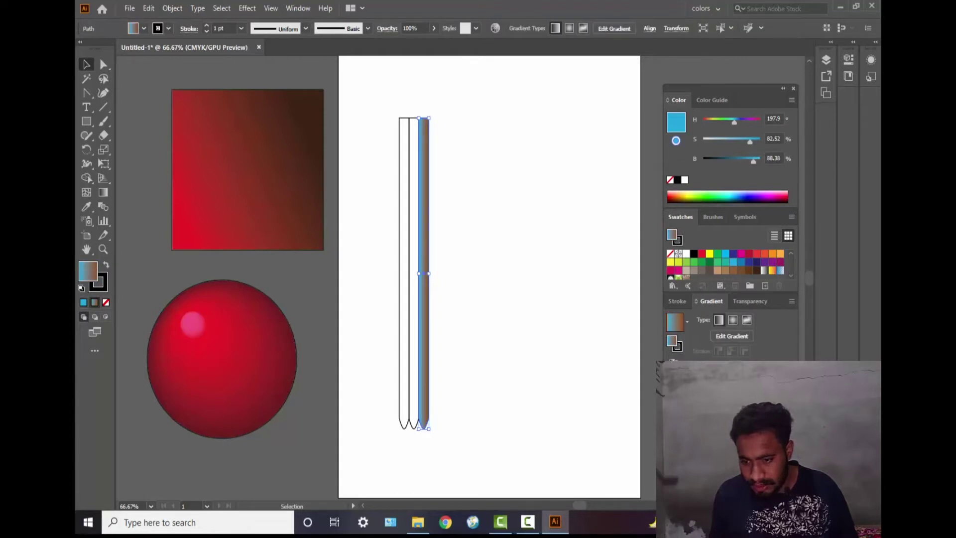
{"action": "left_click", "coordinate": [787, 402]}
{"action": "left_click", "coordinate": [730, 388]}
{"action": "left_click_drag", "start_coordinate": [672, 402], "coordinate": [715, 402]}
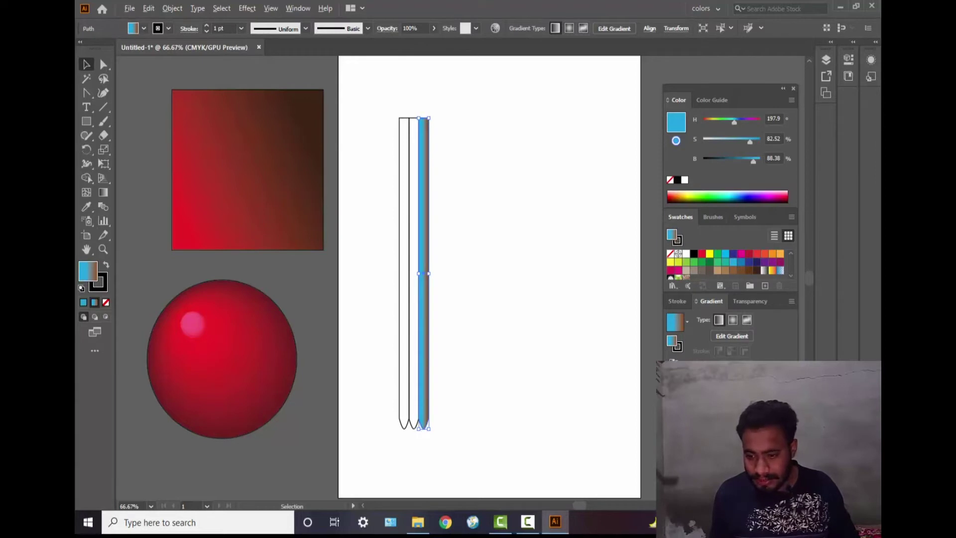
{"action": "left_click_drag", "start_coordinate": [787, 403], "coordinate": [786, 438]}
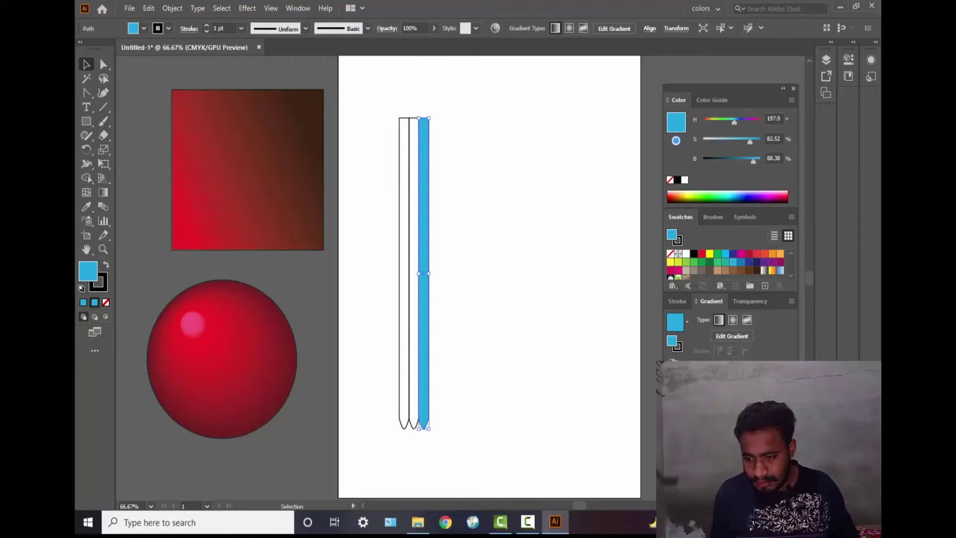
{"action": "left_click", "coordinate": [550, 393]}
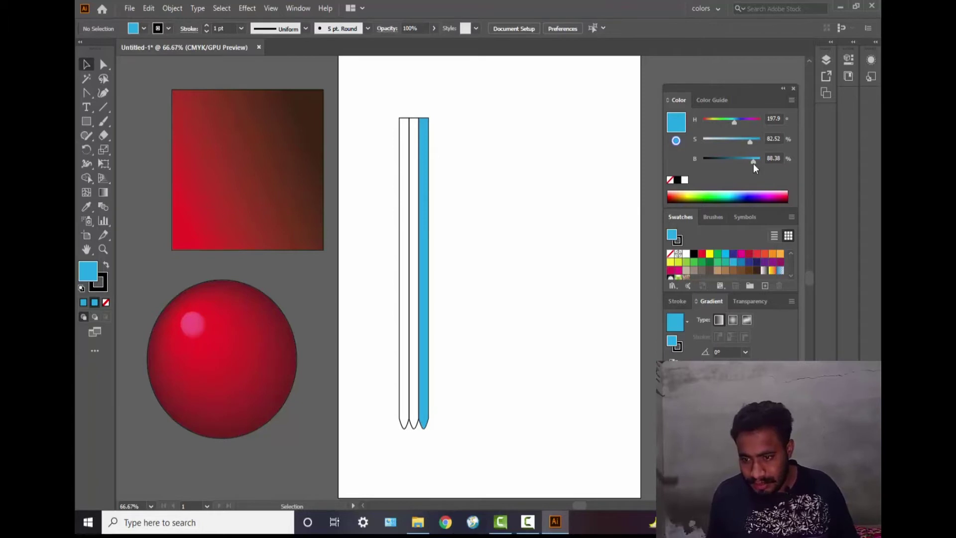
Darken the end stop of the right bar's gradient to 89% saturation and 50% brightness.
{"action": "left_click_drag", "start_coordinate": [754, 163], "coordinate": [738, 162]}
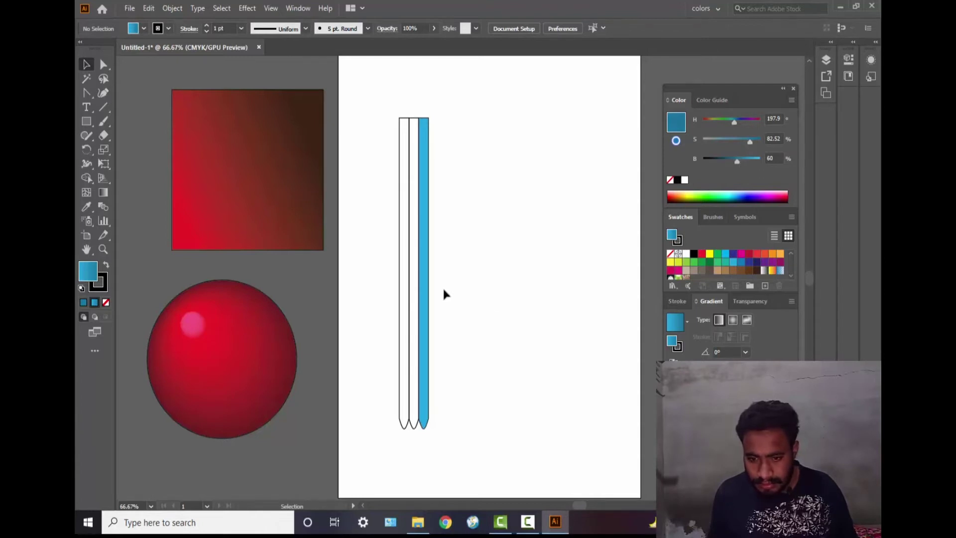
{"action": "left_click", "coordinate": [426, 289]}
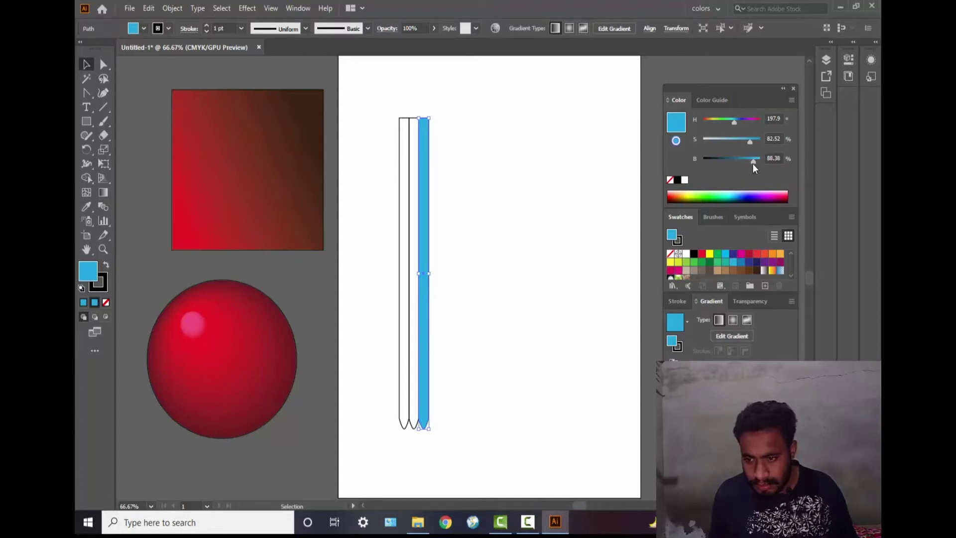
{"action": "left_click_drag", "start_coordinate": [752, 164], "coordinate": [733, 163]}
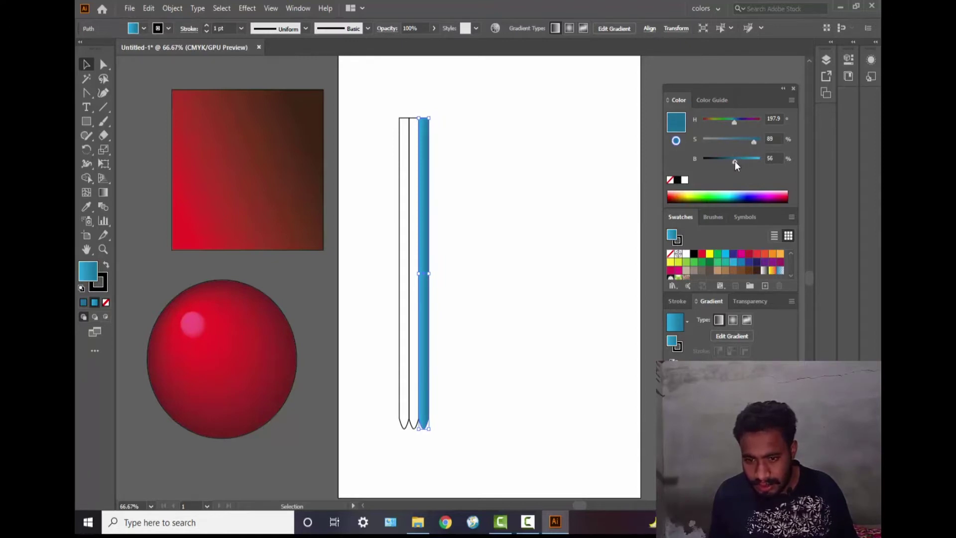
{"action": "left_click_drag", "start_coordinate": [733, 170], "coordinate": [732, 169]}
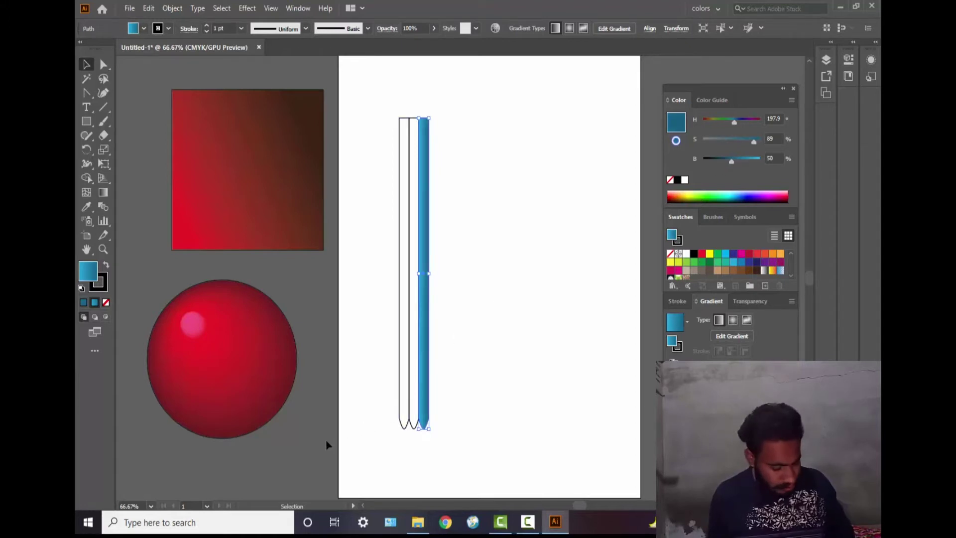
Shift the gradient's midpoint toward the light end and lower the dark stop's brightness to 41%, leaving the bar deselected.
{"action": "scroll", "coordinate": [434, 315], "scroll_direction": "up", "scroll_amount": 3}
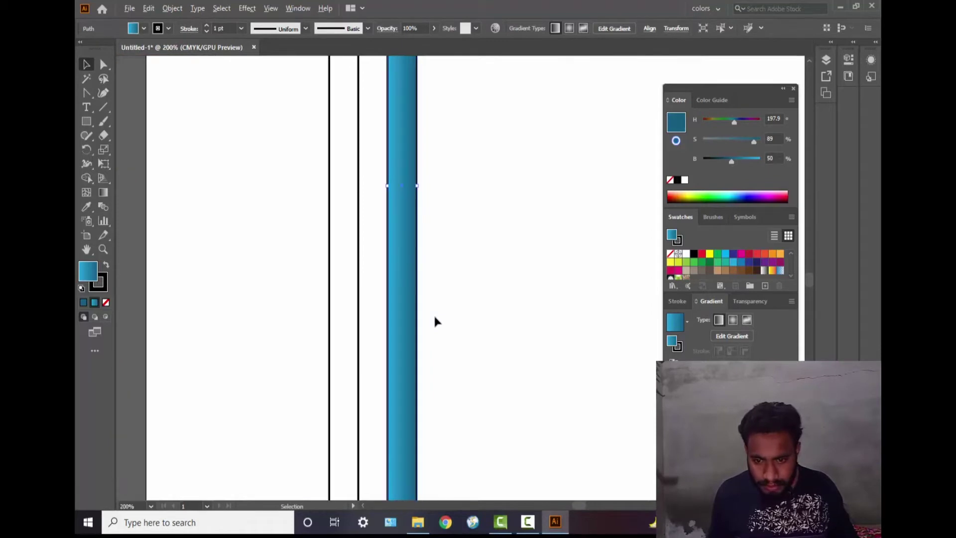
{"action": "scroll", "coordinate": [419, 312], "scroll_direction": "up", "scroll_amount": 2}
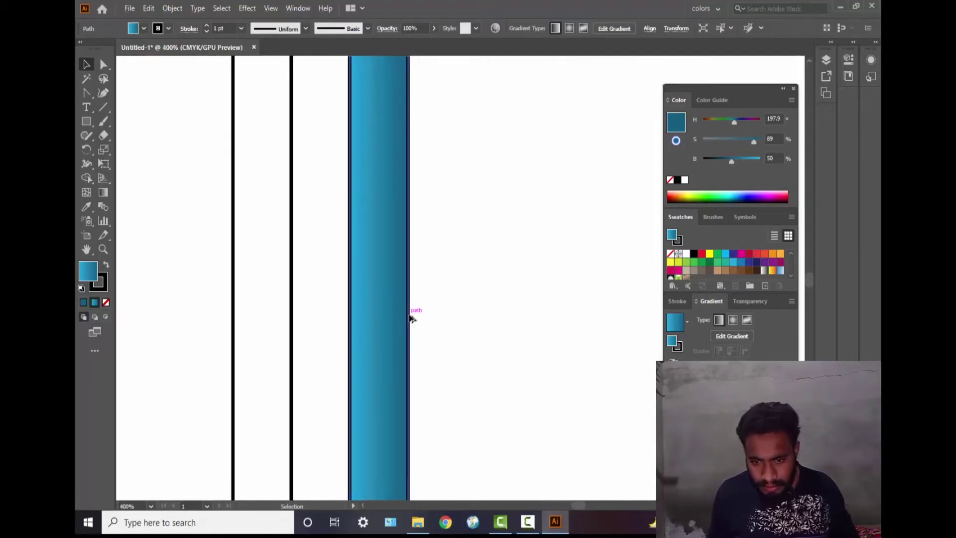
{"action": "left_click_drag", "start_coordinate": [729, 393], "coordinate": [710, 394]}
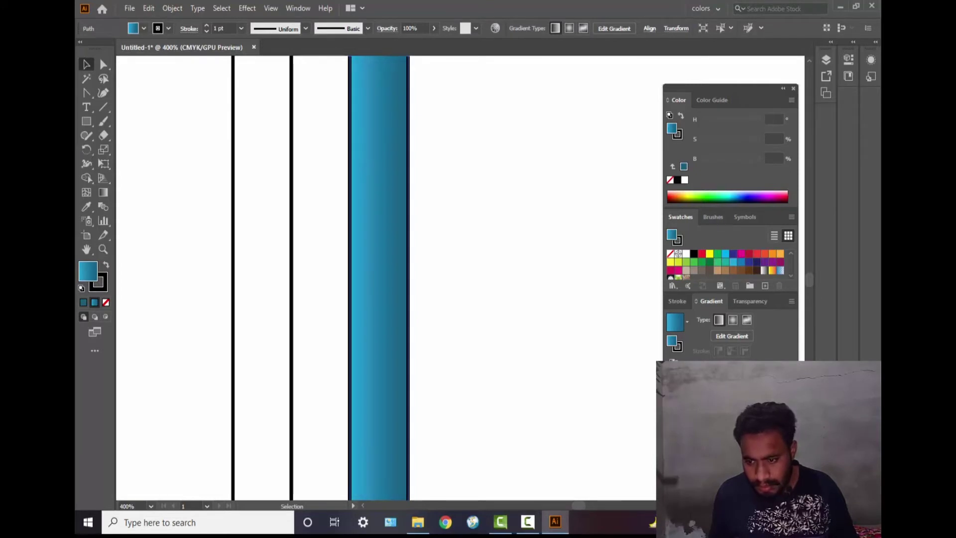
{"action": "double_click", "coordinate": [782, 398]}
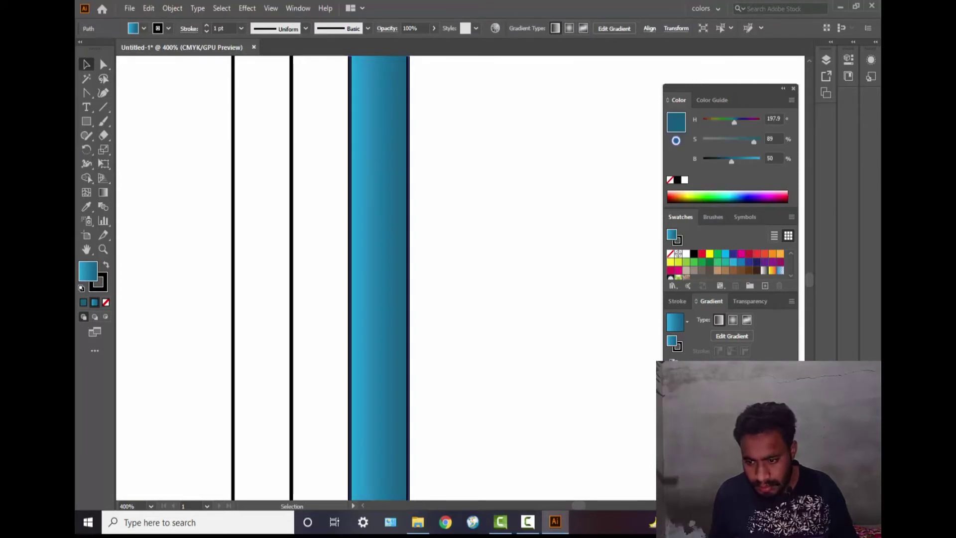
{"action": "left_click", "coordinate": [730, 161]}
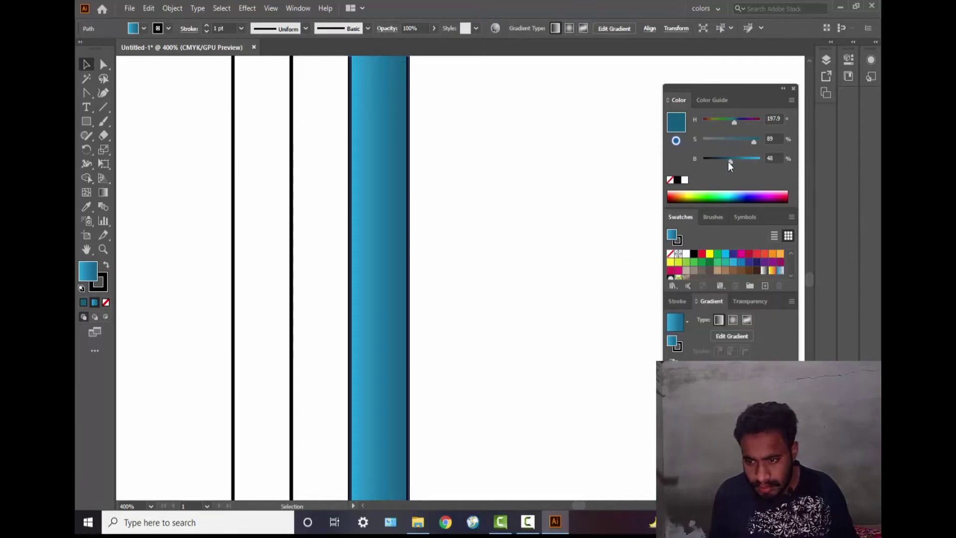
{"action": "left_click_drag", "start_coordinate": [728, 162], "coordinate": [728, 163]}
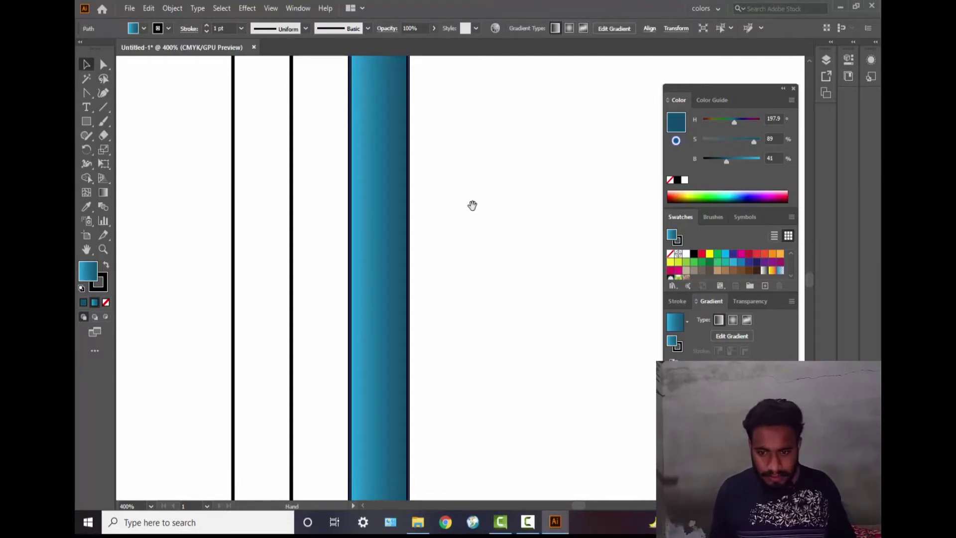
{"action": "scroll", "coordinate": [479, 243], "scroll_direction": "down", "scroll_amount": 2}
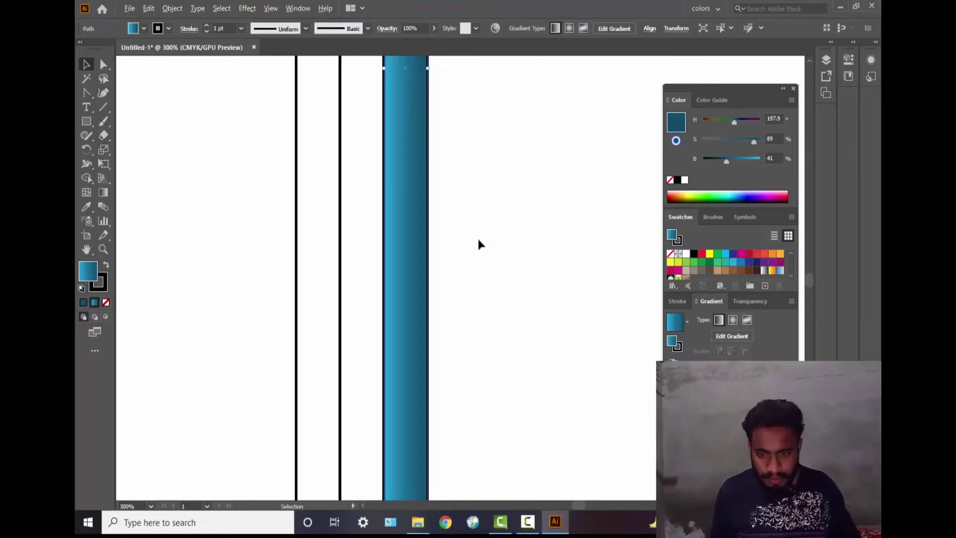
{"action": "scroll", "coordinate": [478, 243], "scroll_direction": "down", "scroll_amount": 2}
{"action": "left_click", "coordinate": [503, 224]}
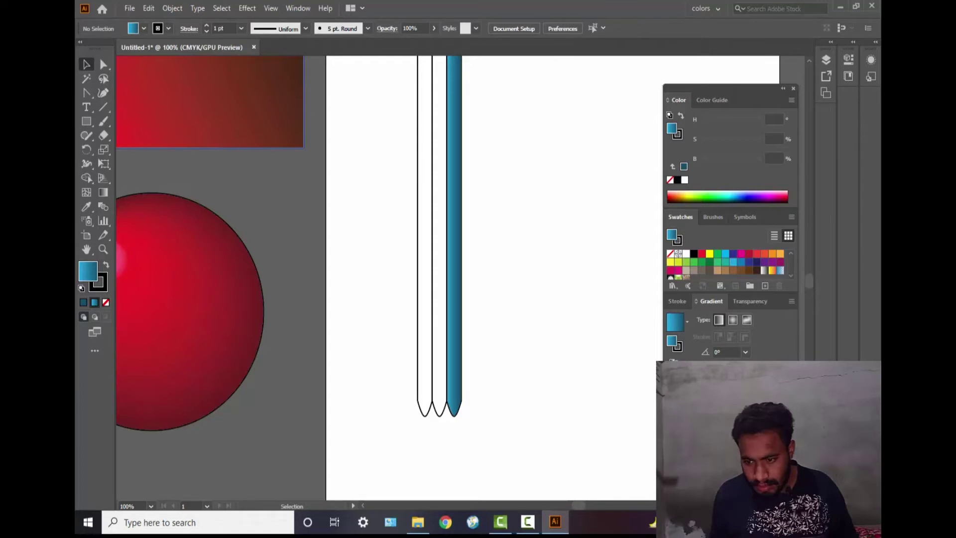
Lower the saturation of the light stop in the right bar's gradient to 75%, leaving the bar deselected.
{"action": "left_click", "coordinate": [458, 318]}
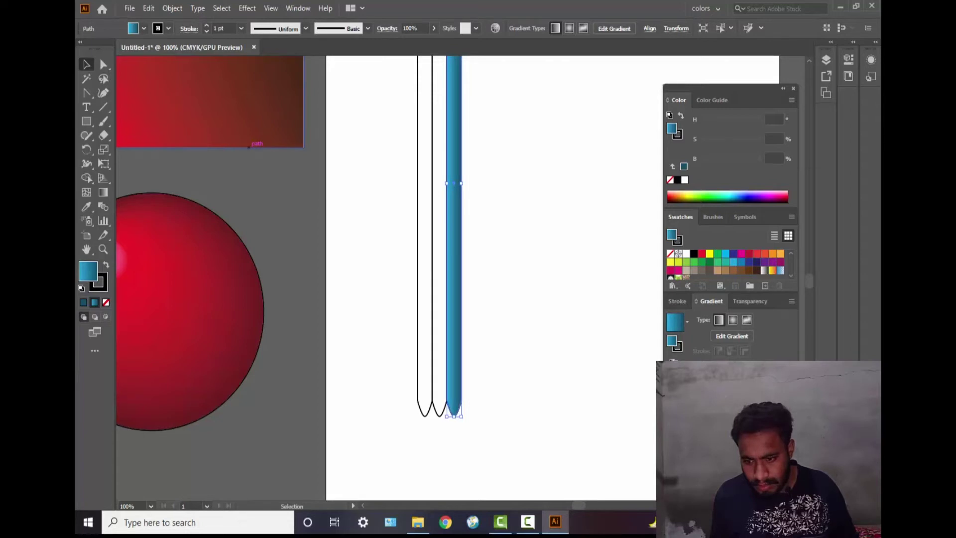
{"action": "left_click", "coordinate": [776, 404]}
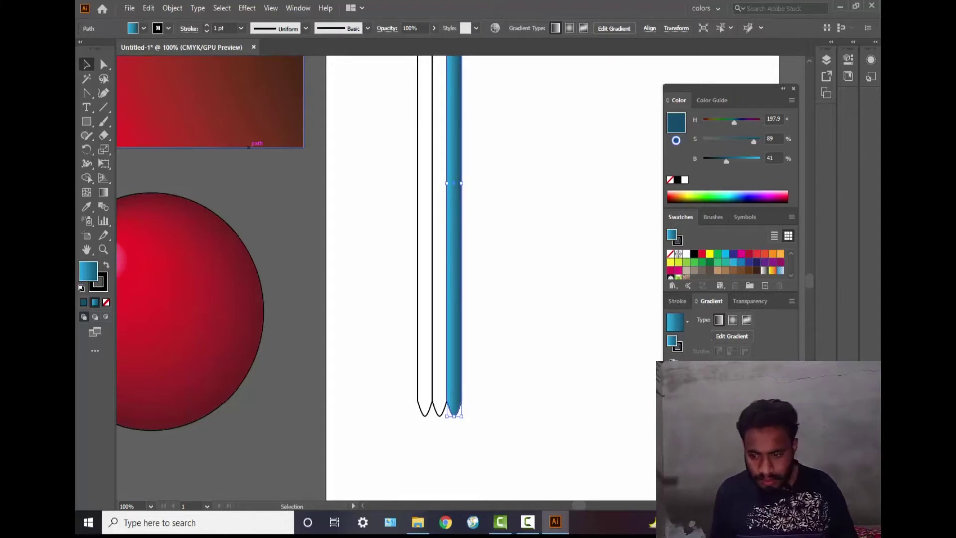
{"action": "left_click", "coordinate": [672, 405]}
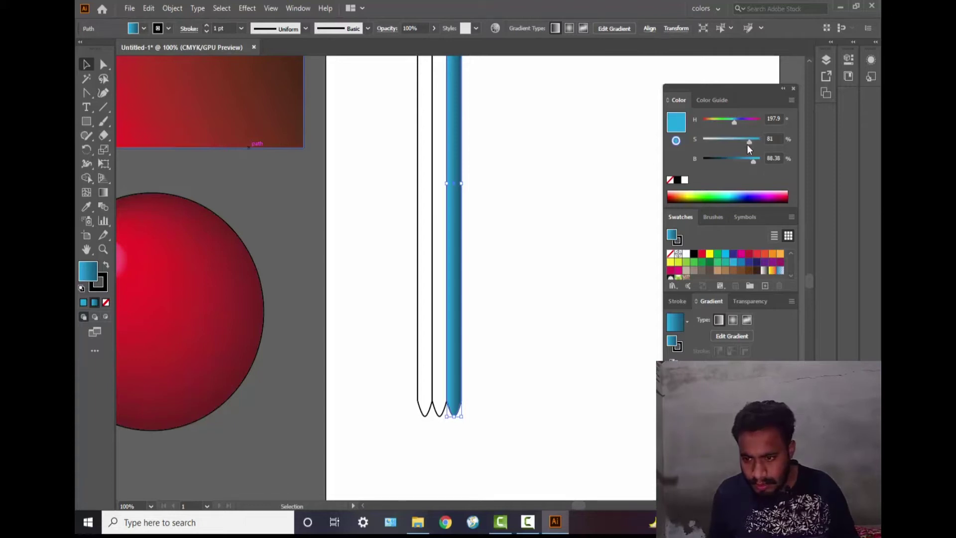
{"action": "left_click_drag", "start_coordinate": [746, 144], "coordinate": [746, 145]}
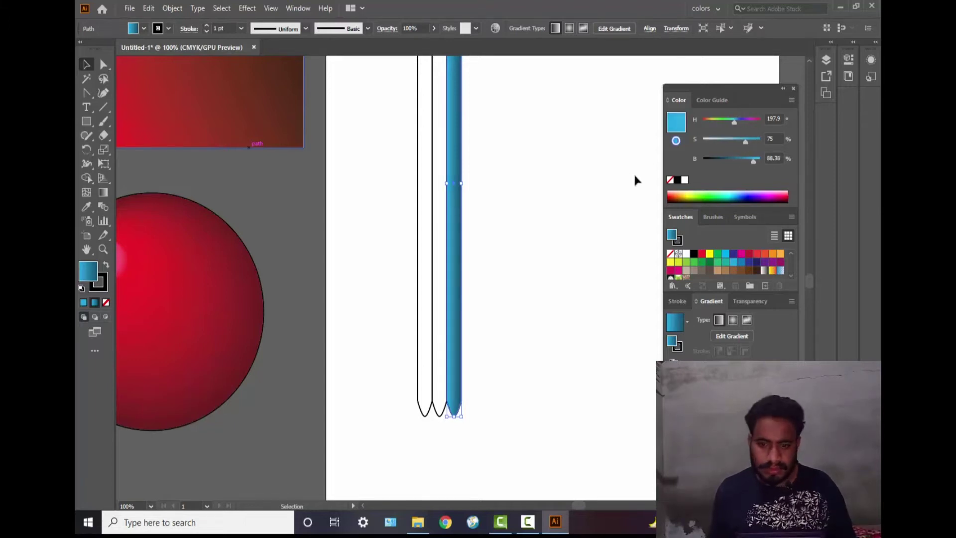
{"action": "left_click", "coordinate": [573, 199]}
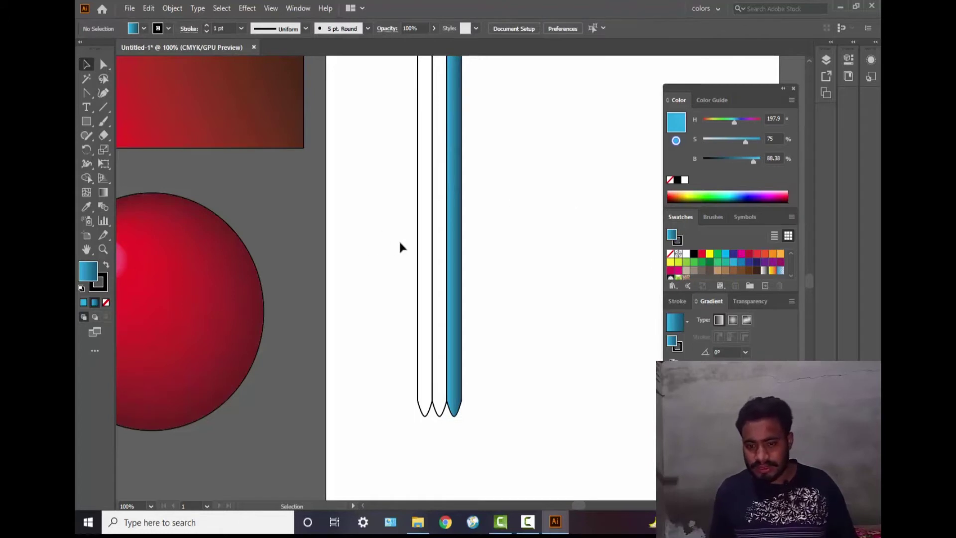
Copy the right bar's blue gradient and stroke onto the unfilled left bar with the Eyedropper.
{"action": "left_click", "coordinate": [419, 240]}
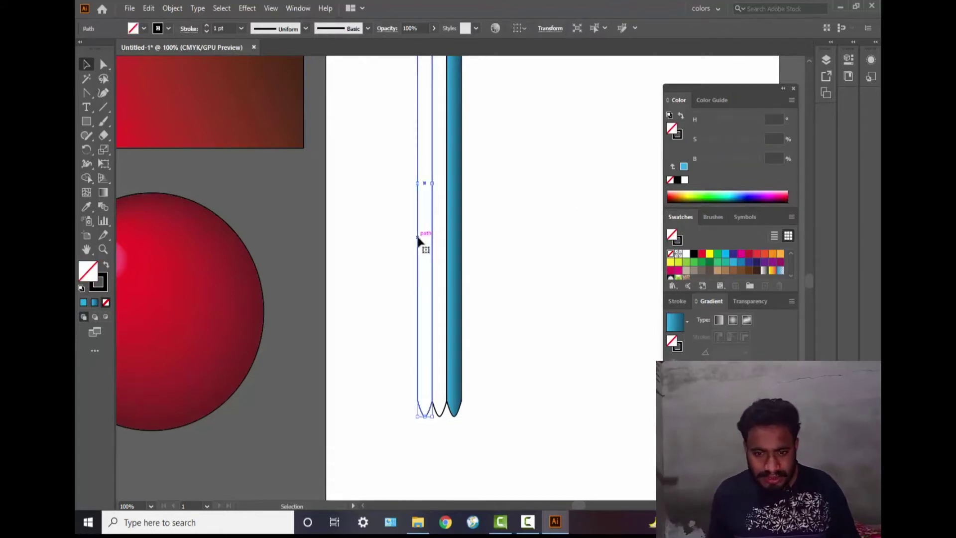
{"action": "double_click", "coordinate": [85, 208]}
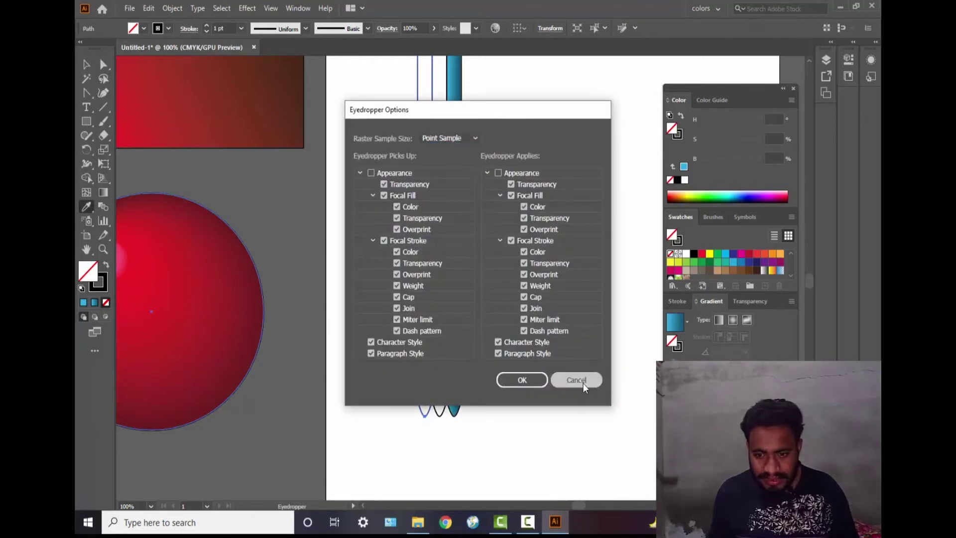
{"action": "left_click", "coordinate": [576, 381]}
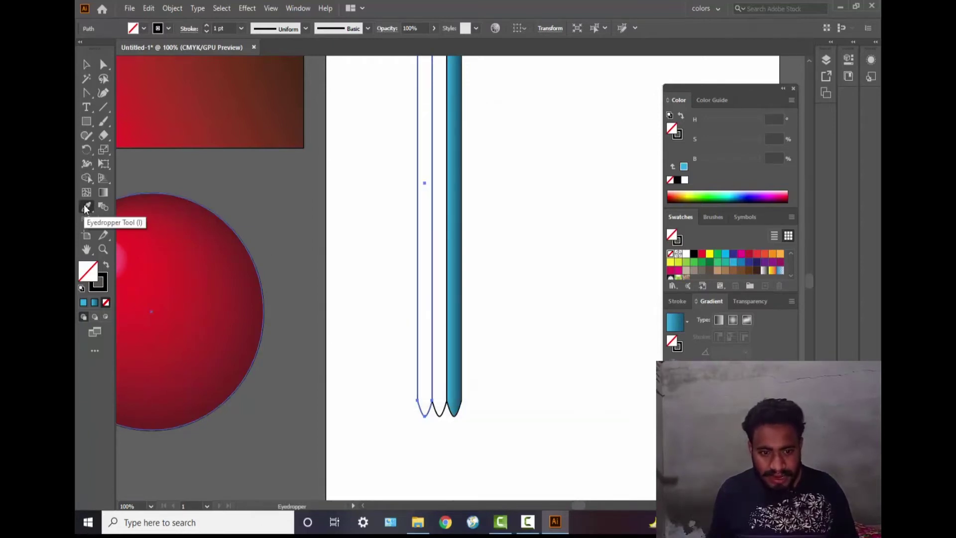
{"action": "left_click", "coordinate": [462, 162]}
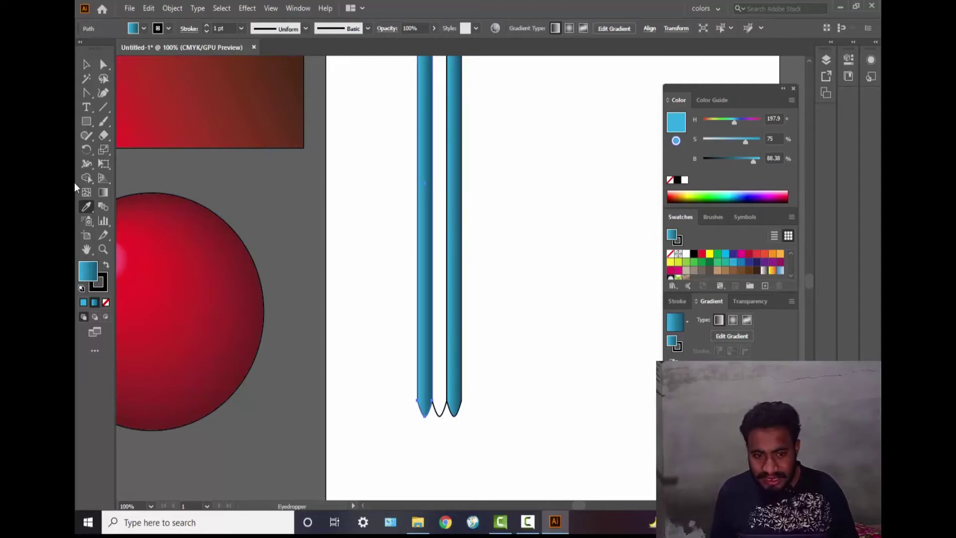
Reverse the left bar's gradient to -180° so its dark side lies along the outer edge.
{"action": "left_click", "coordinate": [103, 193]}
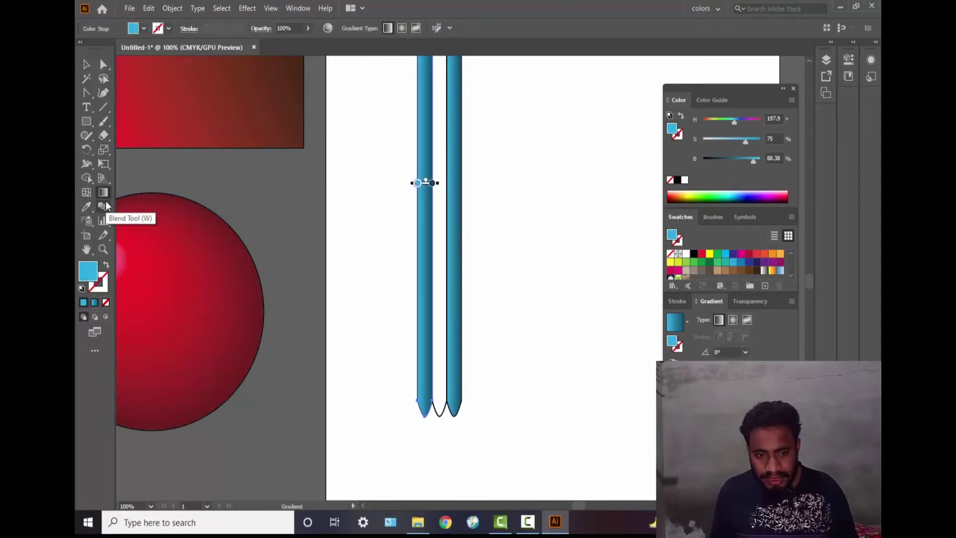
{"action": "mouse_move", "coordinate": [427, 183]}
{"action": "left_mouse_down"}
{"action": "mouse_move", "coordinate": [429, 219]}
{"action": "mouse_move", "coordinate": [421, 220]}
{"action": "mouse_move", "coordinate": [426, 182]}
{"action": "left_mouse_up"}
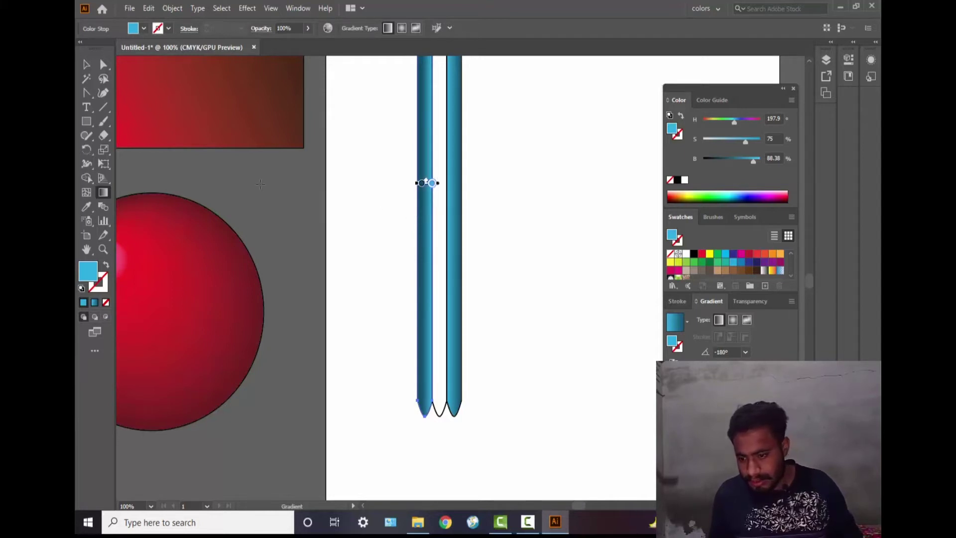
{"action": "key", "text": "v"}
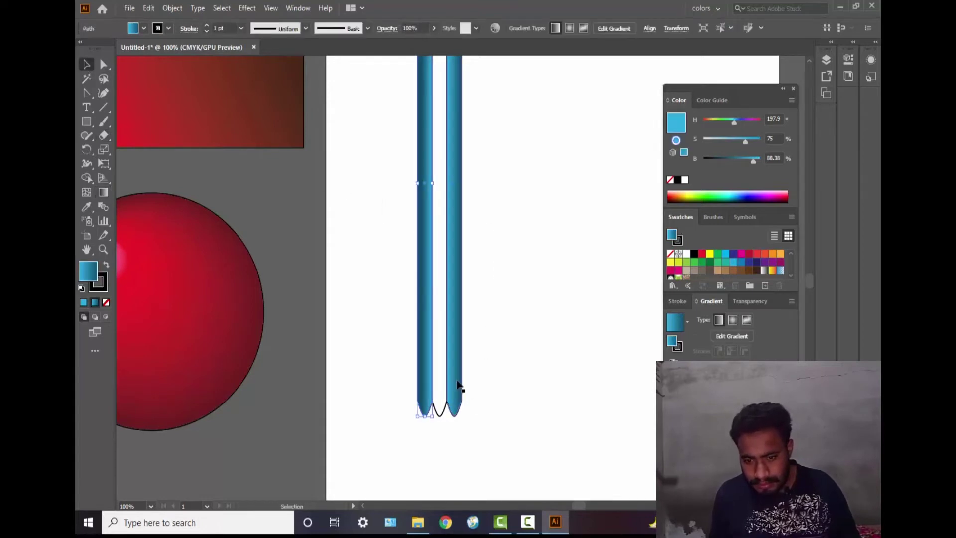
{"action": "double_click", "coordinate": [426, 358]}
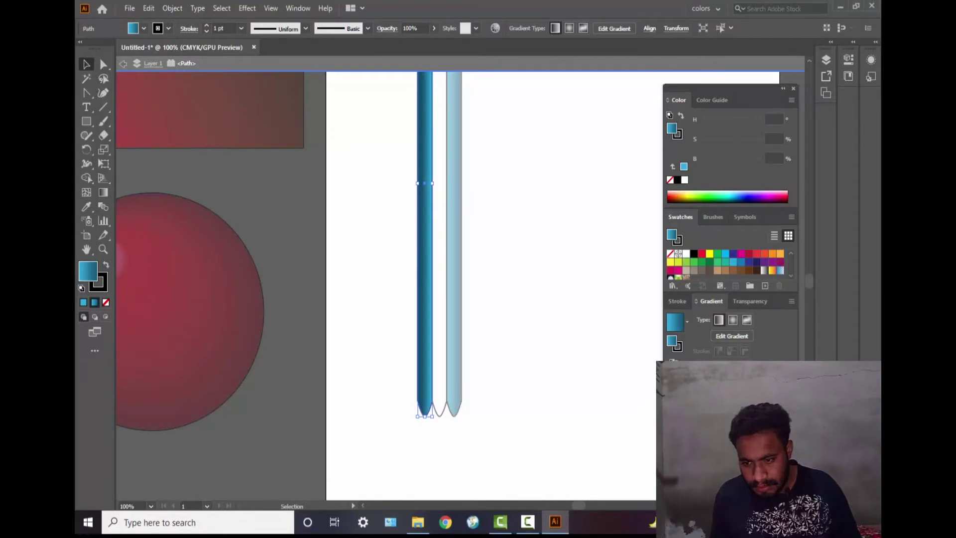
{"action": "left_click", "coordinate": [455, 286]}
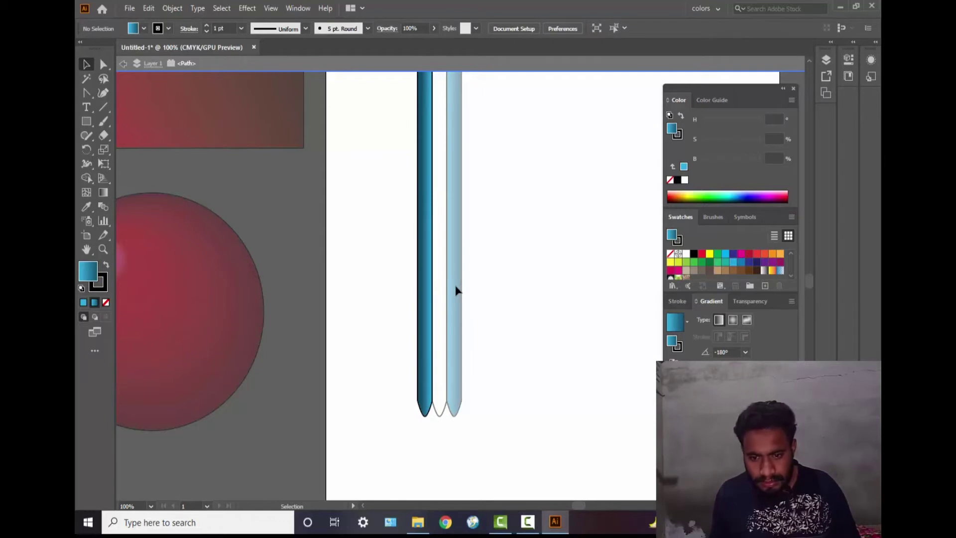
{"action": "double_click", "coordinate": [535, 251]}
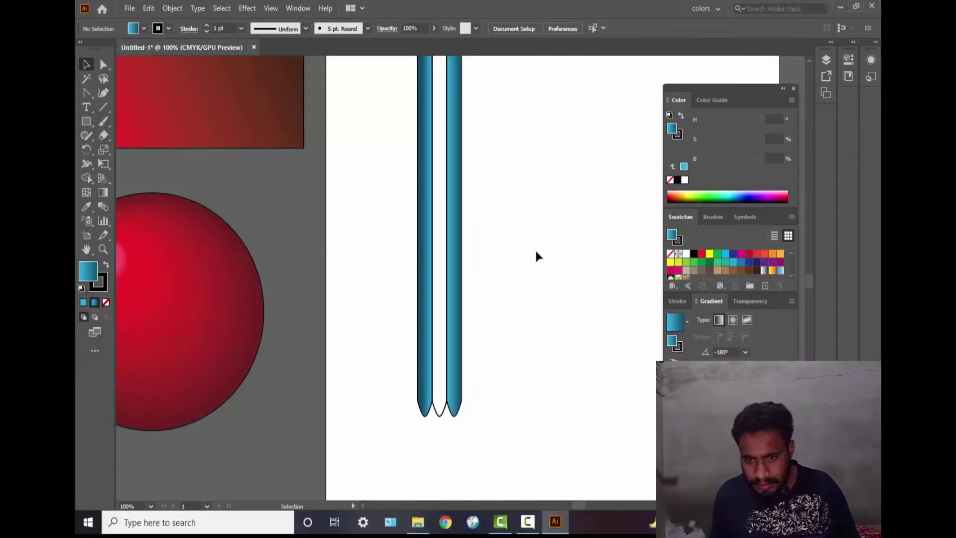
Try to sample the right bar's blue for the unfilled middle bar with the Eyedropper.
{"action": "left_click", "coordinate": [438, 311]}
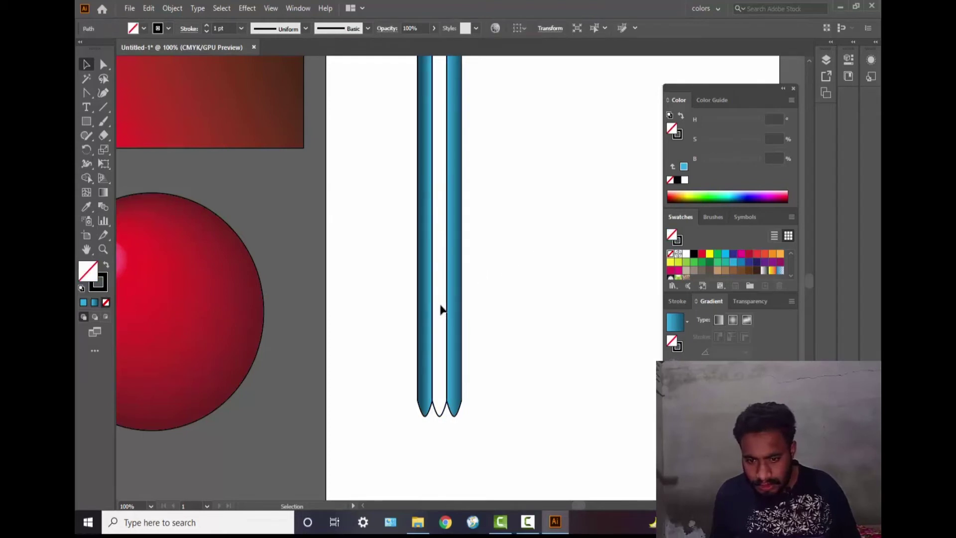
{"action": "left_click", "coordinate": [439, 307]}
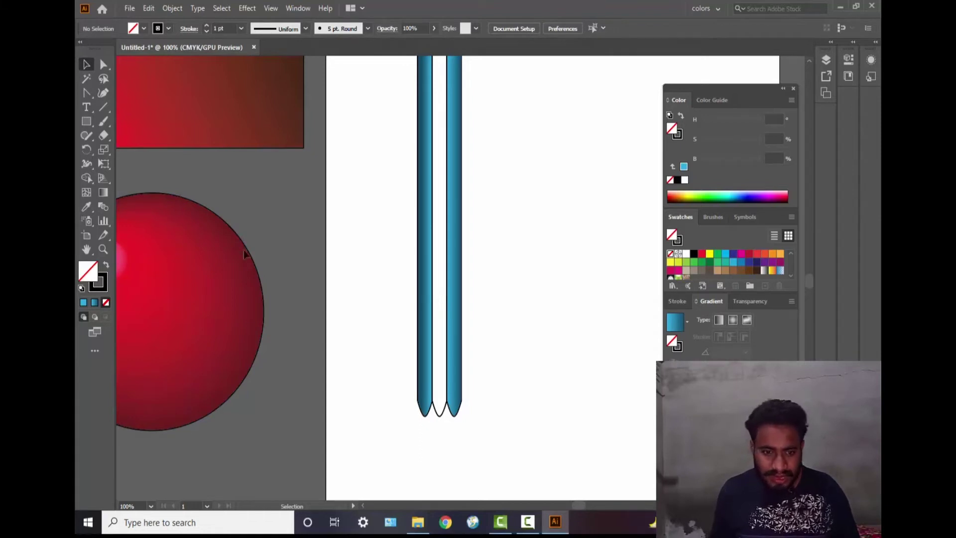
{"action": "left_click", "coordinate": [86, 206]}
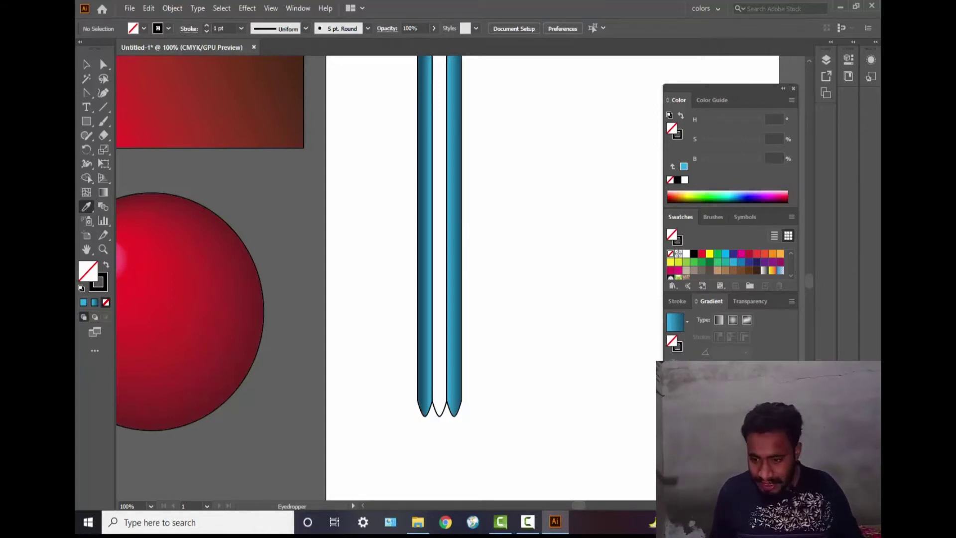
{"action": "left_click", "coordinate": [454, 306]}
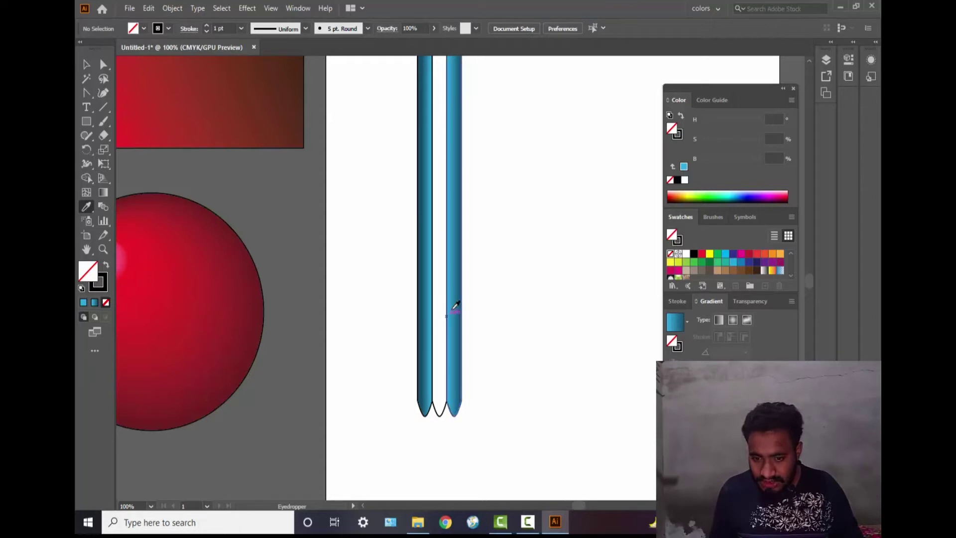
{"action": "left_click", "coordinate": [454, 280]}
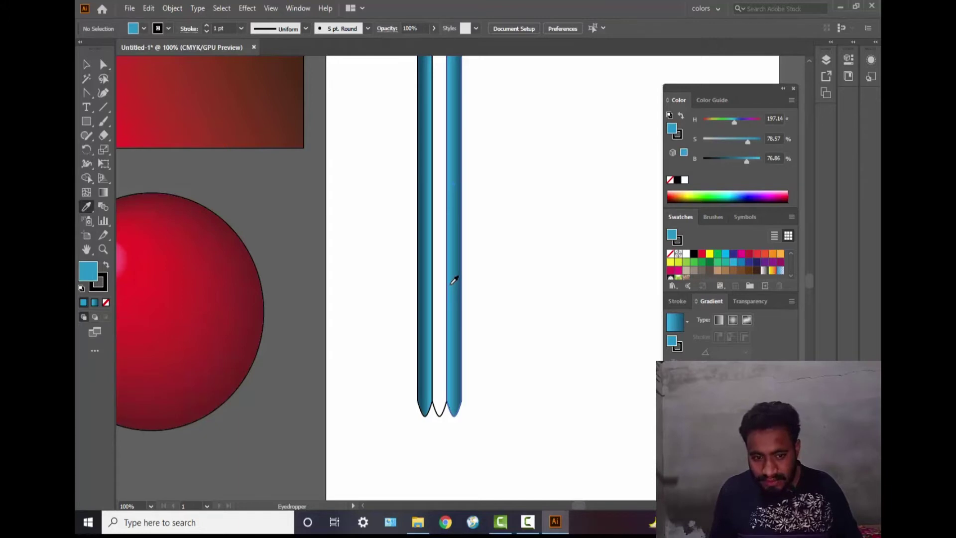
{"action": "left_click", "coordinate": [86, 63]}
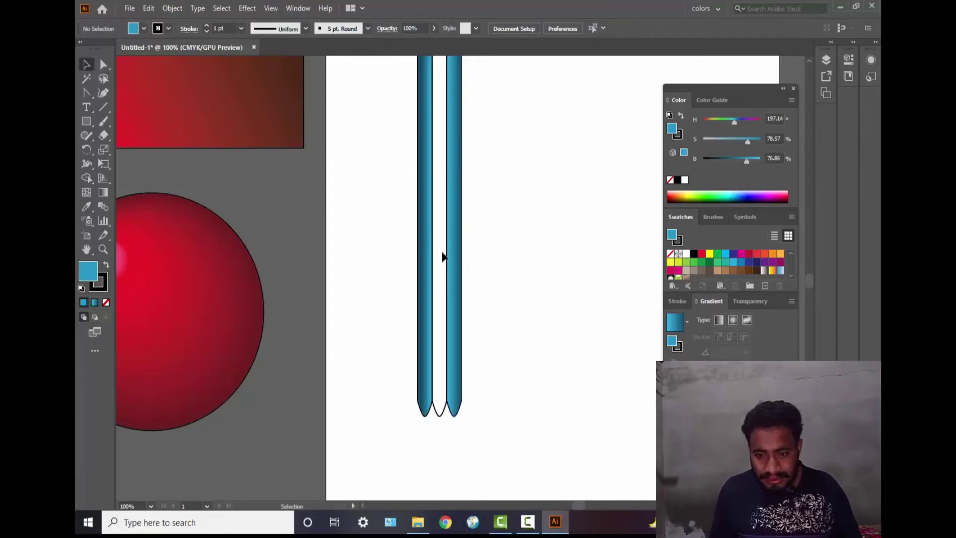
{"action": "left_click", "coordinate": [447, 267]}
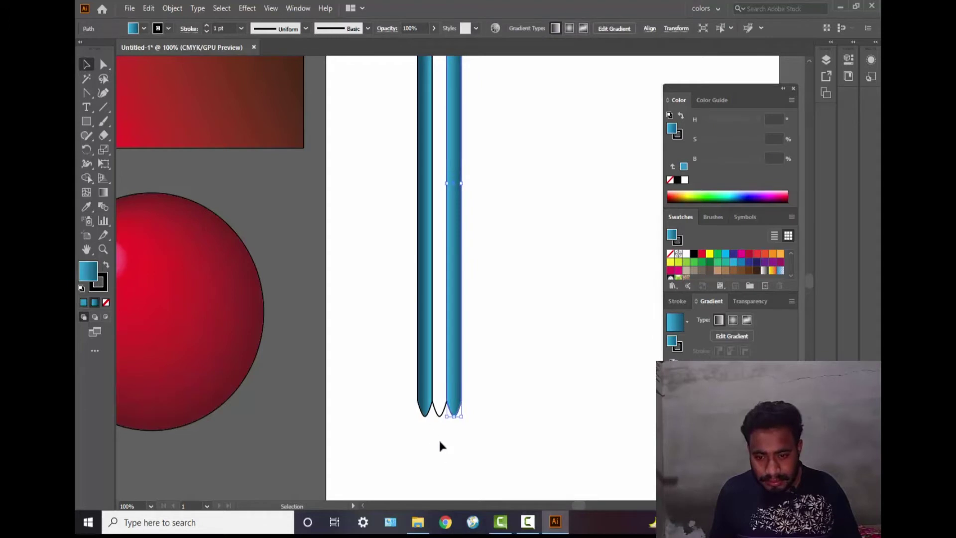
Fill the middle bar with a solid blue sampled from the light side of the right bar and deselect it.
{"action": "left_click", "coordinate": [441, 418]}
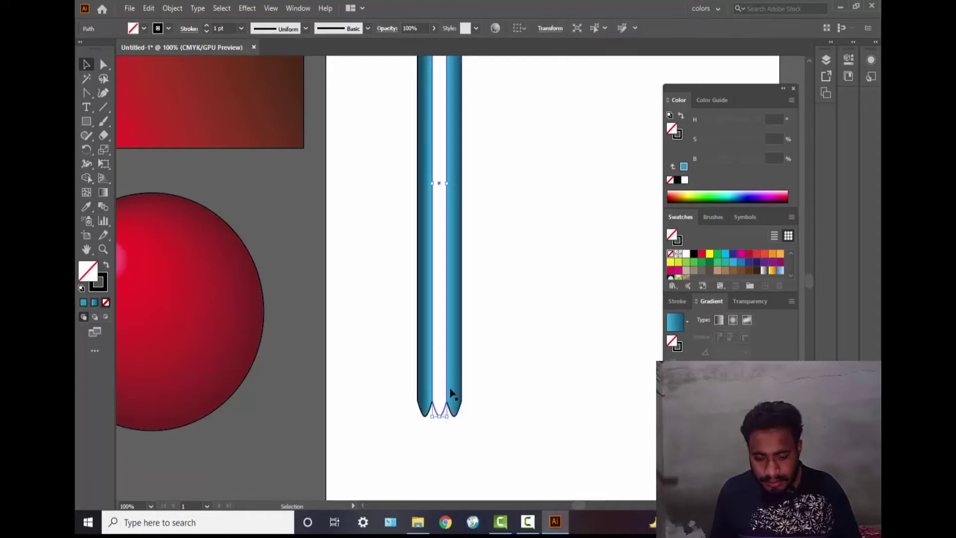
{"action": "left_click", "coordinate": [88, 208]}
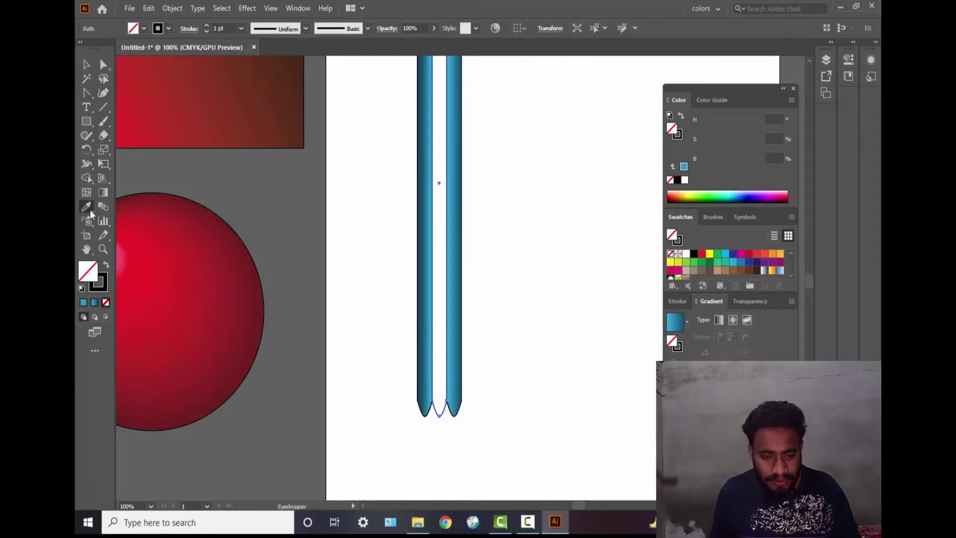
{"action": "left_click", "coordinate": [450, 194]}
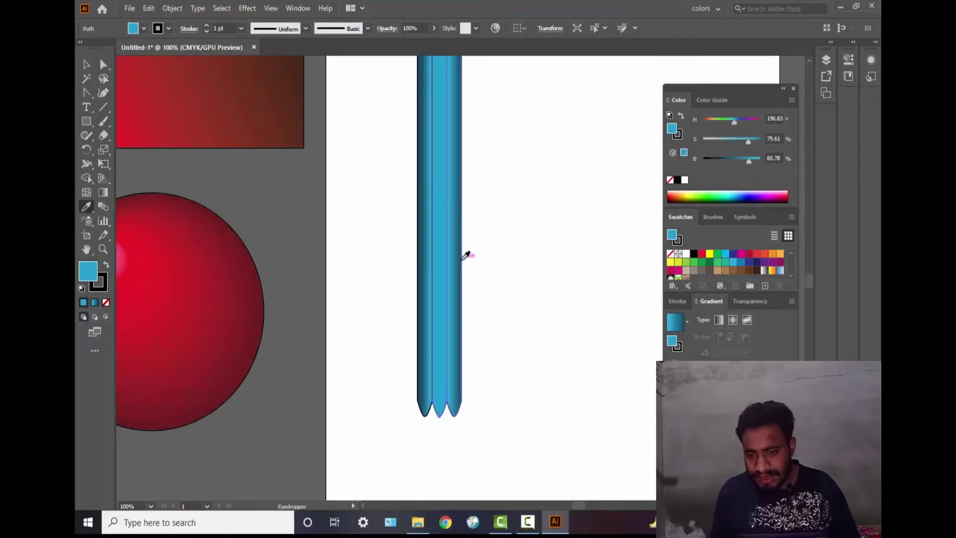
{"action": "left_click", "coordinate": [86, 64]}
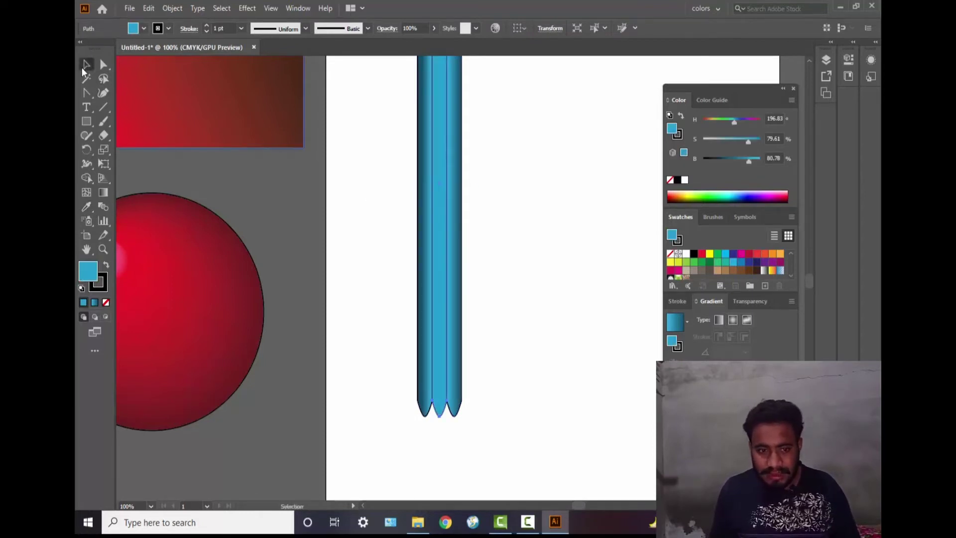
{"action": "left_click", "coordinate": [495, 183]}
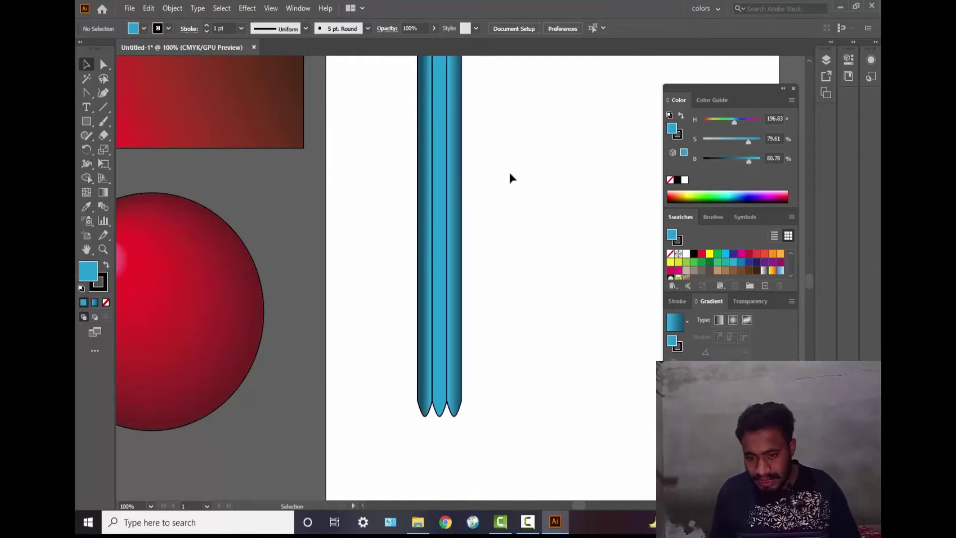
Remove the black stroke from all three bars together and deselect them.
{"action": "left_click_drag", "start_coordinate": [372, 168], "coordinate": [511, 312]}
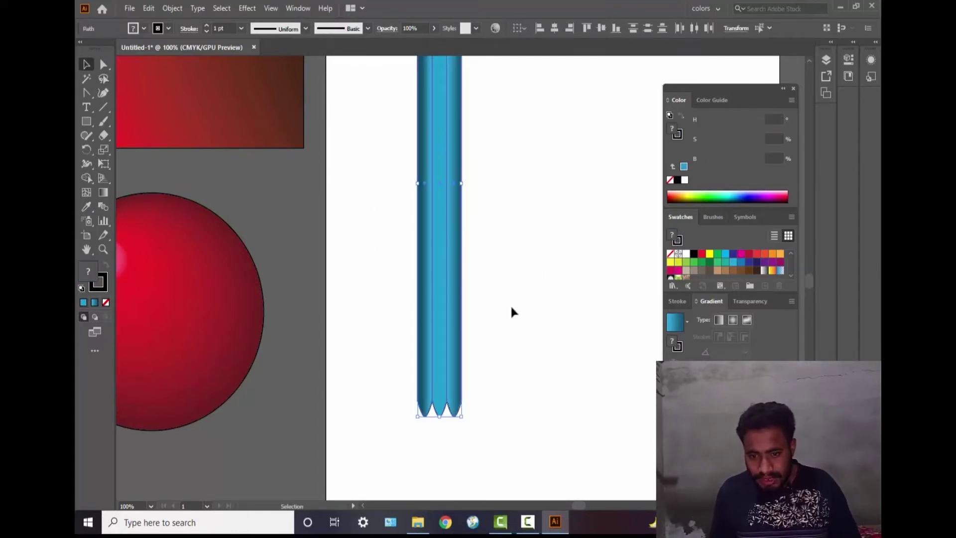
{"action": "left_click", "coordinate": [102, 290]}
{"action": "left_click", "coordinate": [106, 303]}
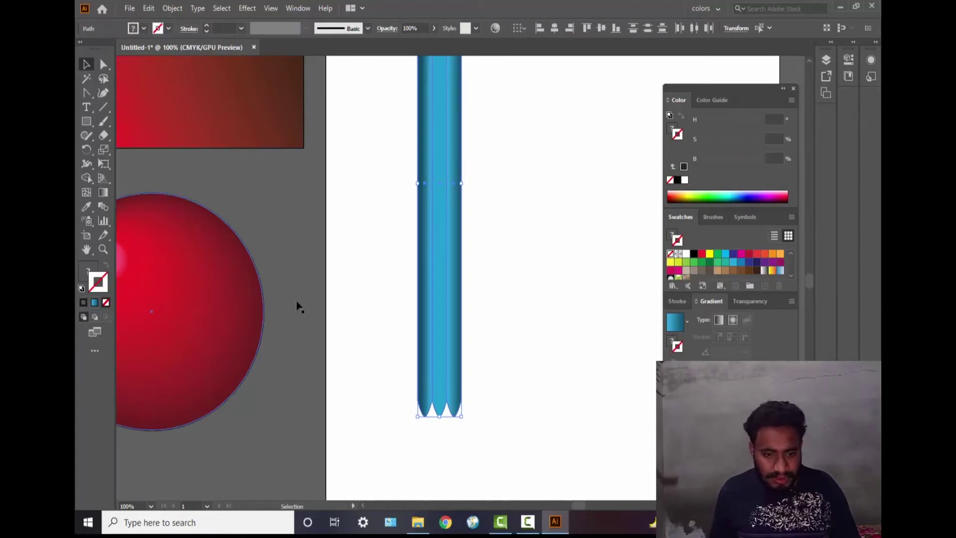
{"action": "left_click", "coordinate": [516, 270]}
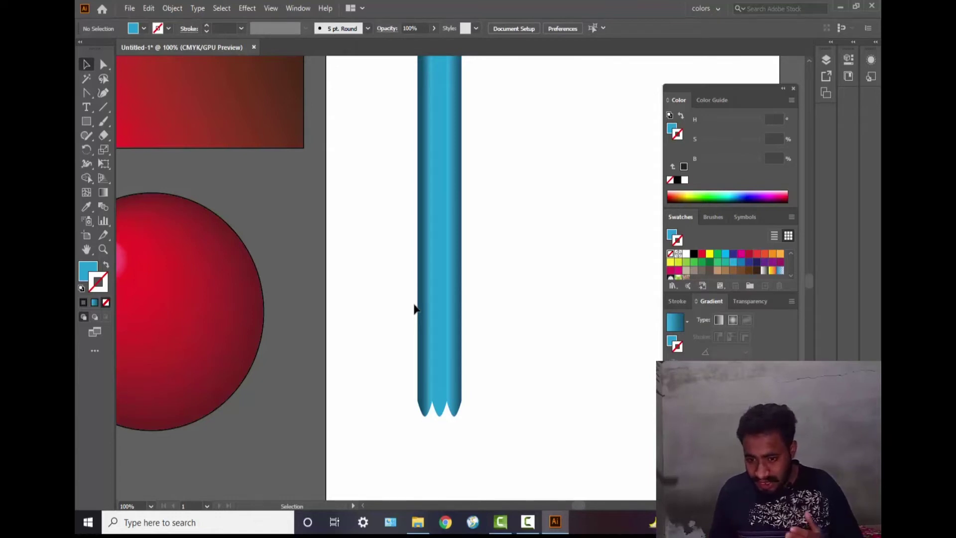
Isolate the right bar, apply the blue gradient to its stroke, and lower the light stop's saturation to 27%.
{"action": "double_click", "coordinate": [454, 334]}
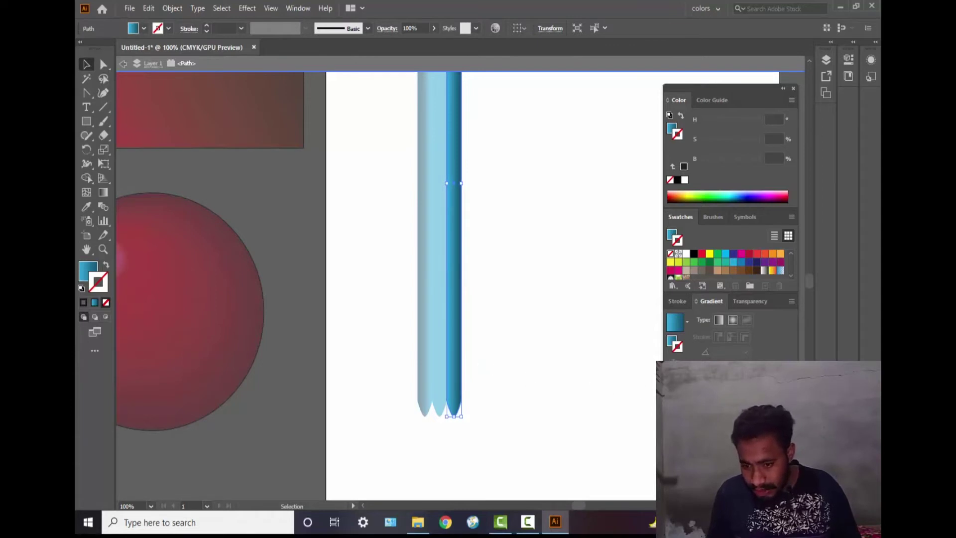
{"action": "key", "text": "period"}
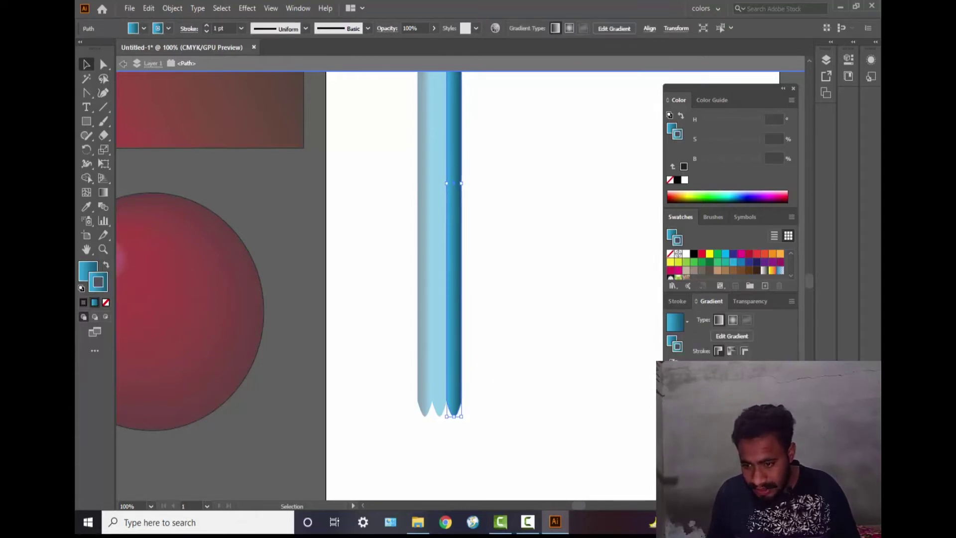
{"action": "left_click", "coordinate": [671, 406]}
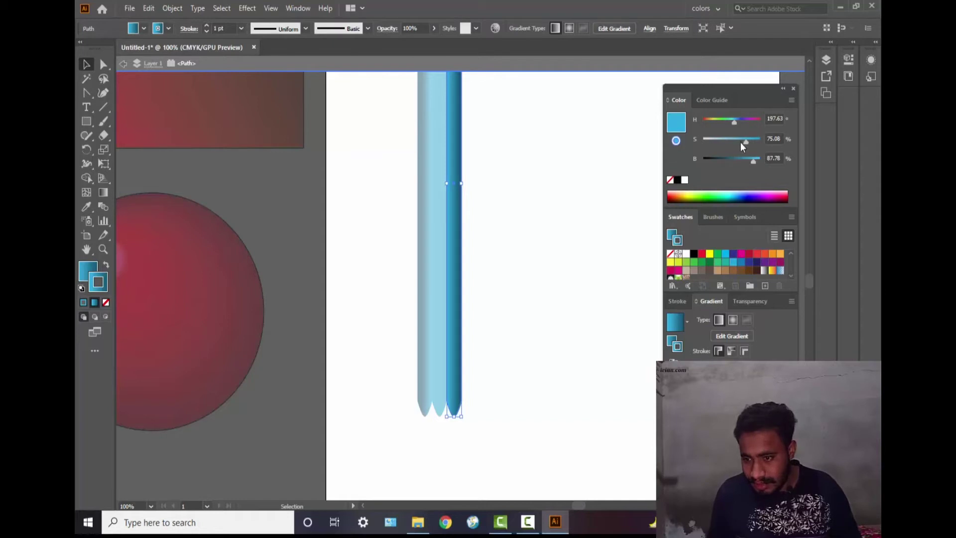
{"action": "left_click_drag", "start_coordinate": [745, 142], "coordinate": [733, 139]}
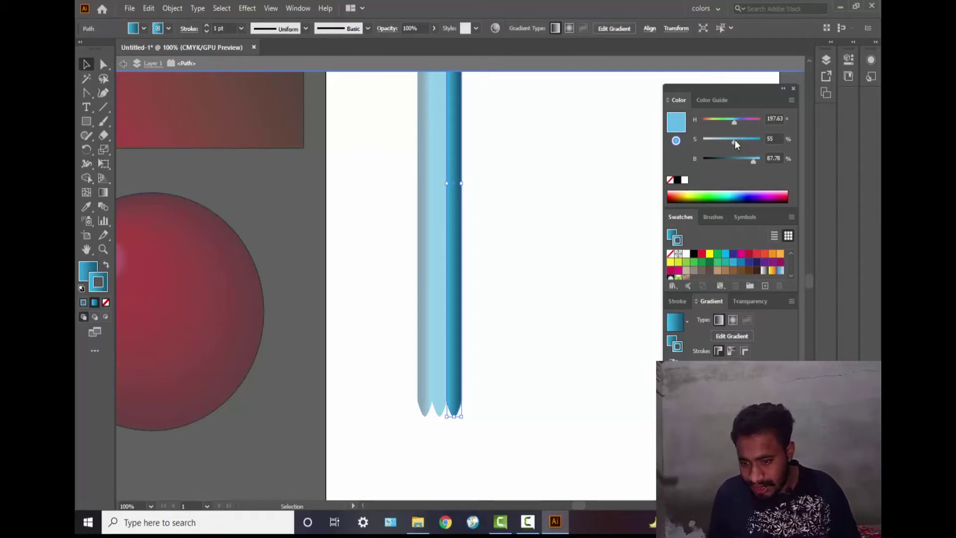
{"action": "left_click_drag", "start_coordinate": [733, 139], "coordinate": [716, 141]}
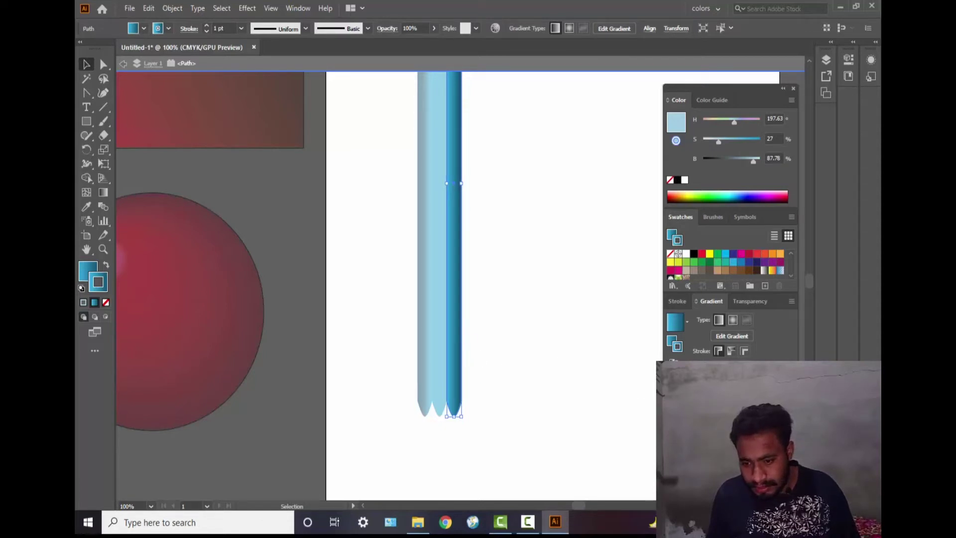
Check the right bar's stroke gradient stops, then deselect the bar and exit isolation mode.
{"action": "left_click", "coordinate": [707, 406]}
{"action": "left_click", "coordinate": [675, 406]}
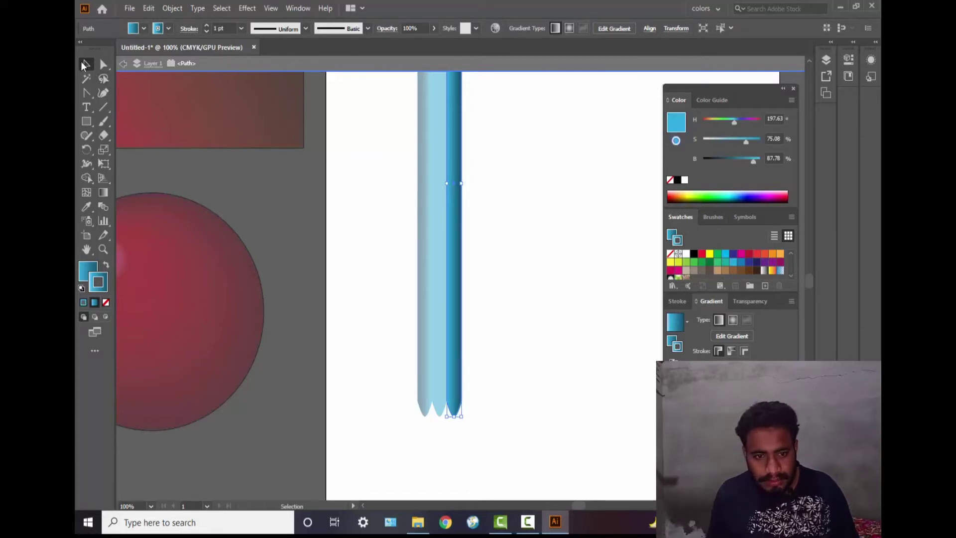
{"action": "left_click", "coordinate": [490, 138]}
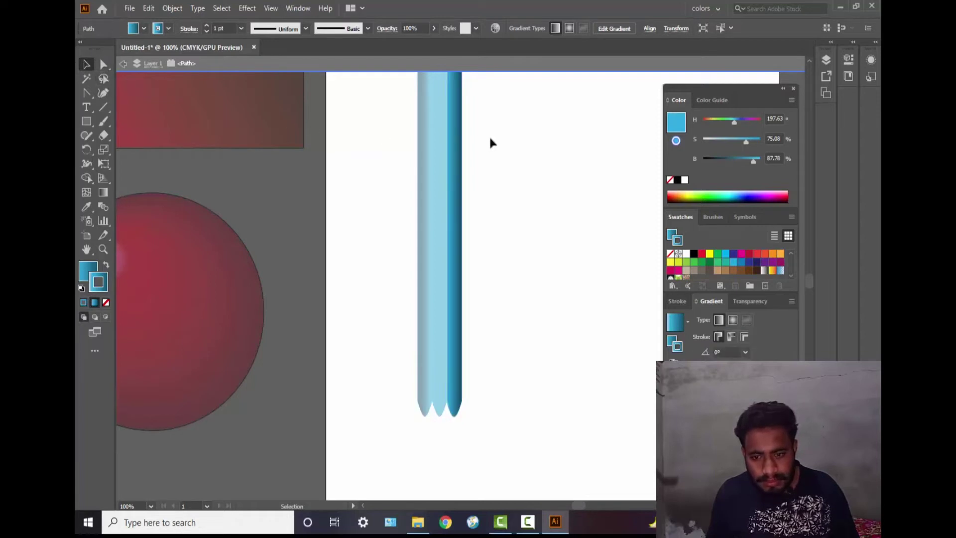
{"action": "double_click", "coordinate": [495, 140]}
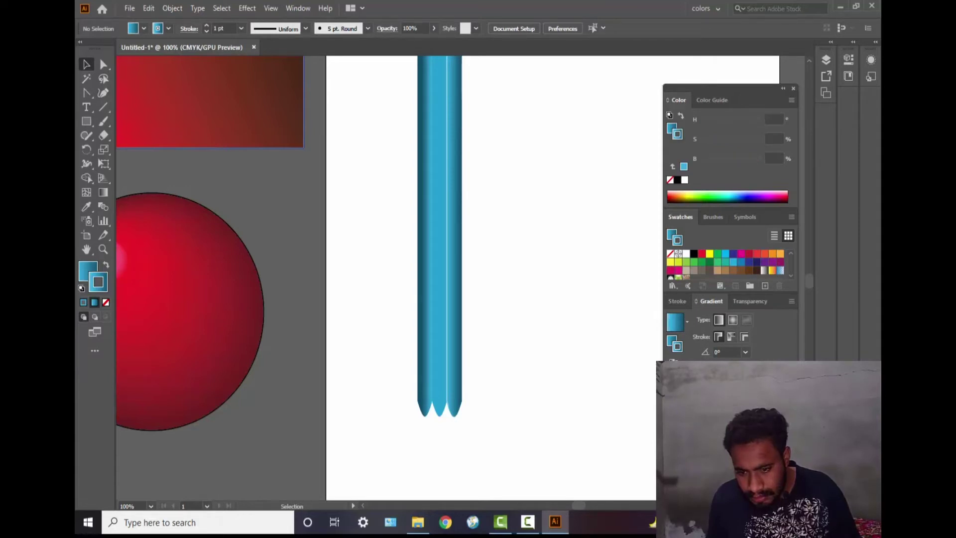
Select the right bar and shift the midpoint of its stroke gradient toward the dark stop.
{"action": "left_click", "coordinate": [459, 344]}
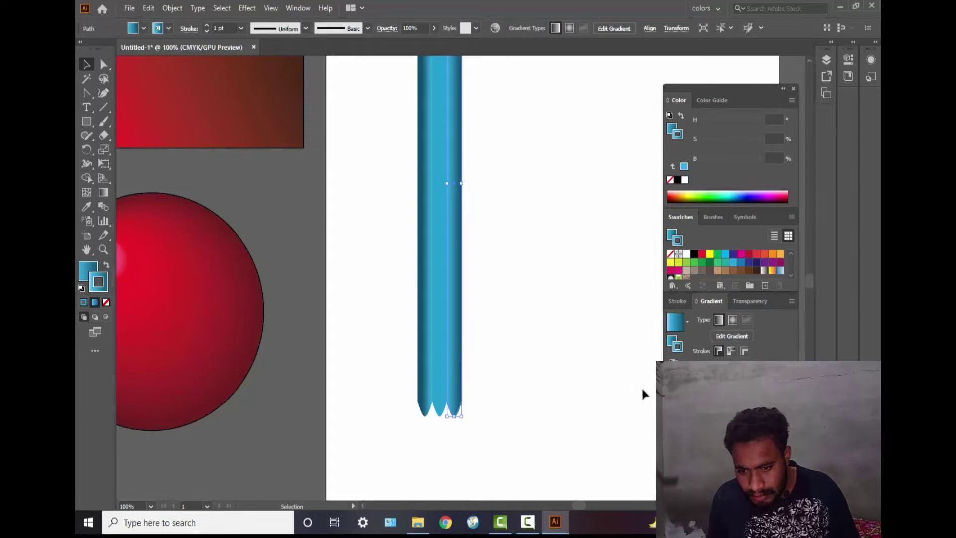
{"action": "scroll", "coordinate": [443, 318], "scroll_direction": "up", "scroll_amount": 1}
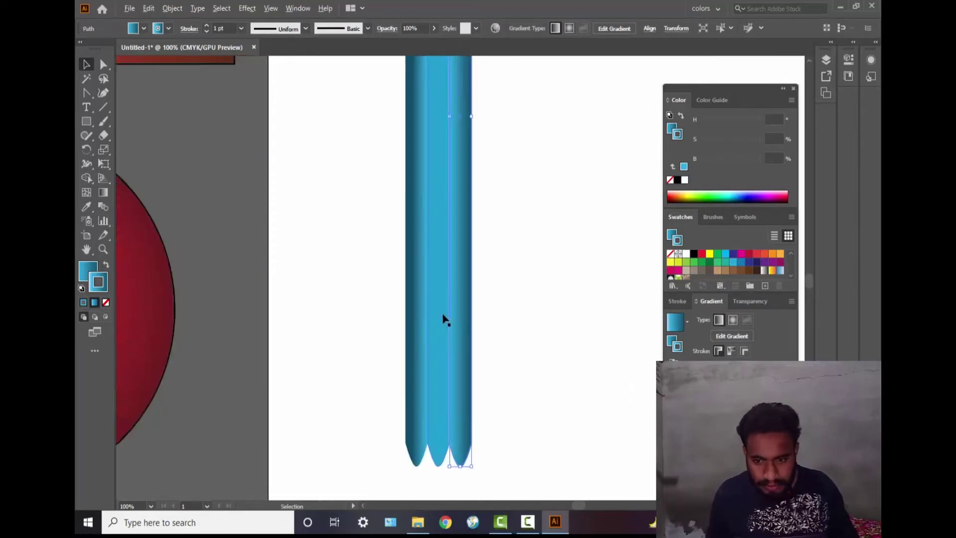
{"action": "scroll", "coordinate": [444, 319], "scroll_direction": "up", "scroll_amount": 5}
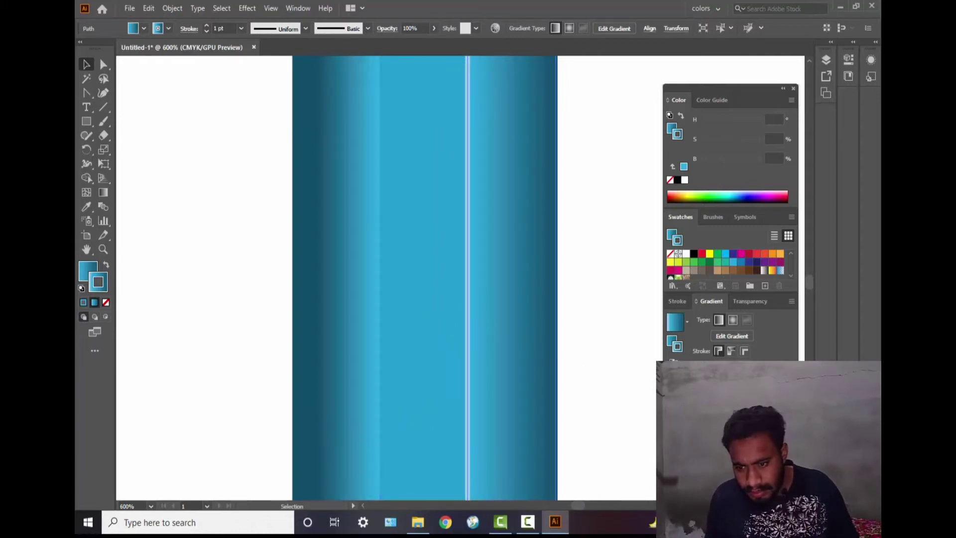
{"action": "left_click", "coordinate": [786, 407]}
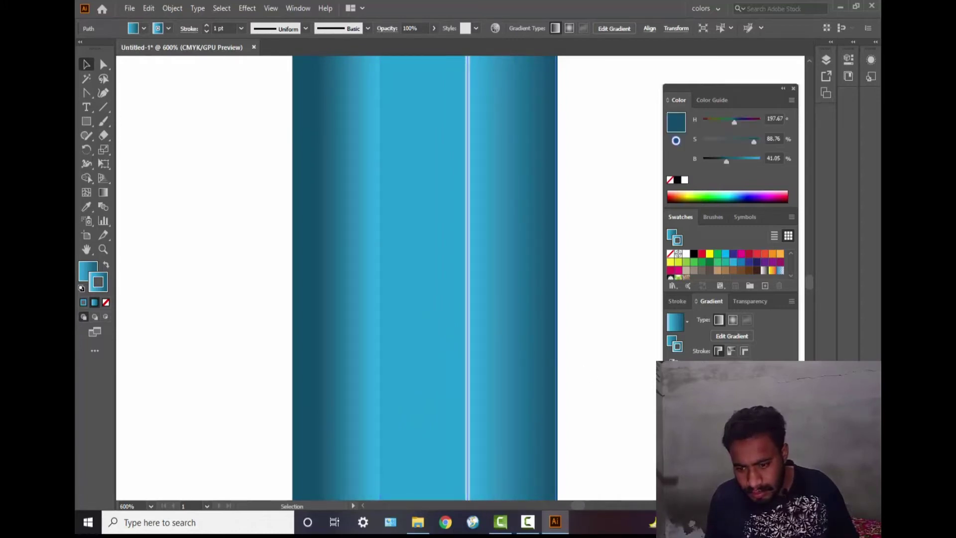
{"action": "left_click", "coordinate": [673, 407]}
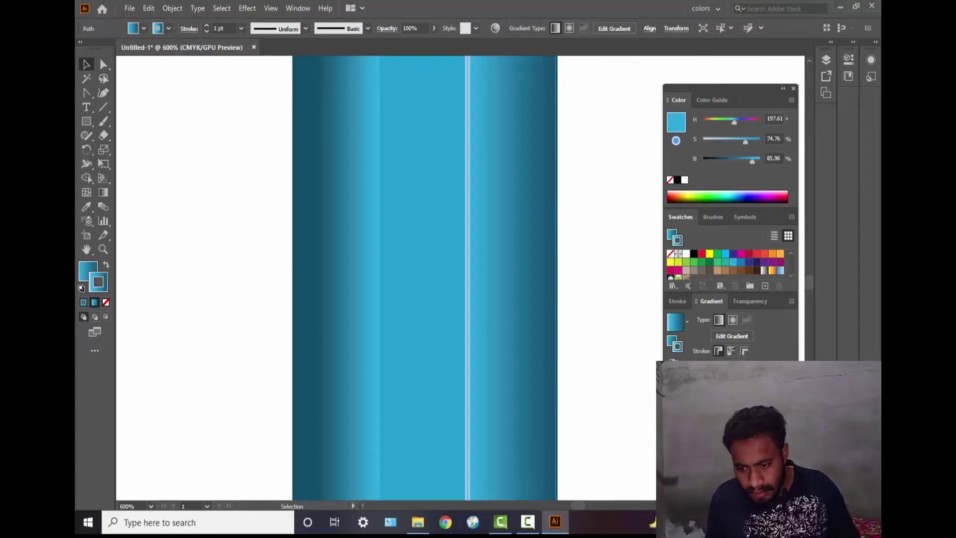
{"action": "left_click_drag", "start_coordinate": [729, 392], "coordinate": [743, 392]}
{"action": "left_click", "coordinate": [672, 407]}
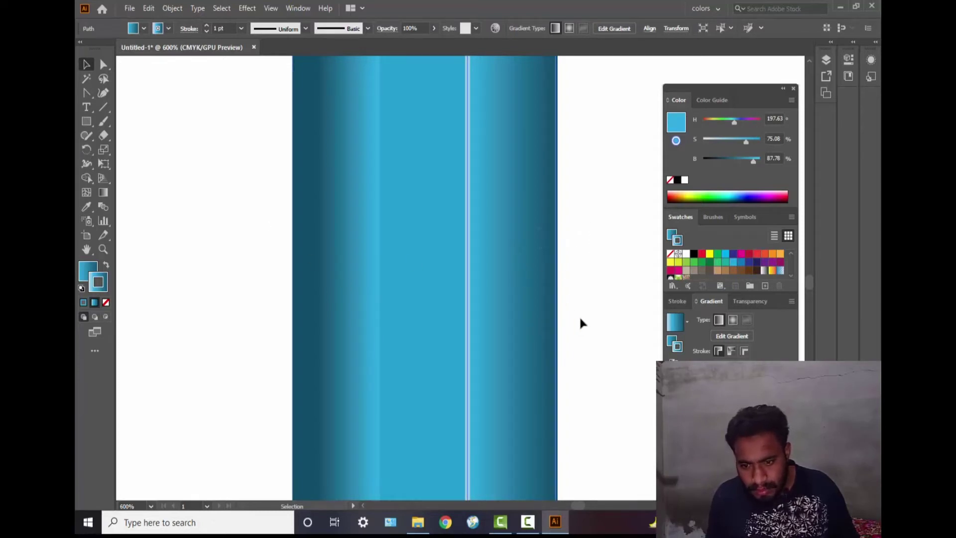
Set the pale stop in the right bar's stroke gradient to 43% saturation and 100% brightness.
{"action": "left_click", "coordinate": [687, 406]}
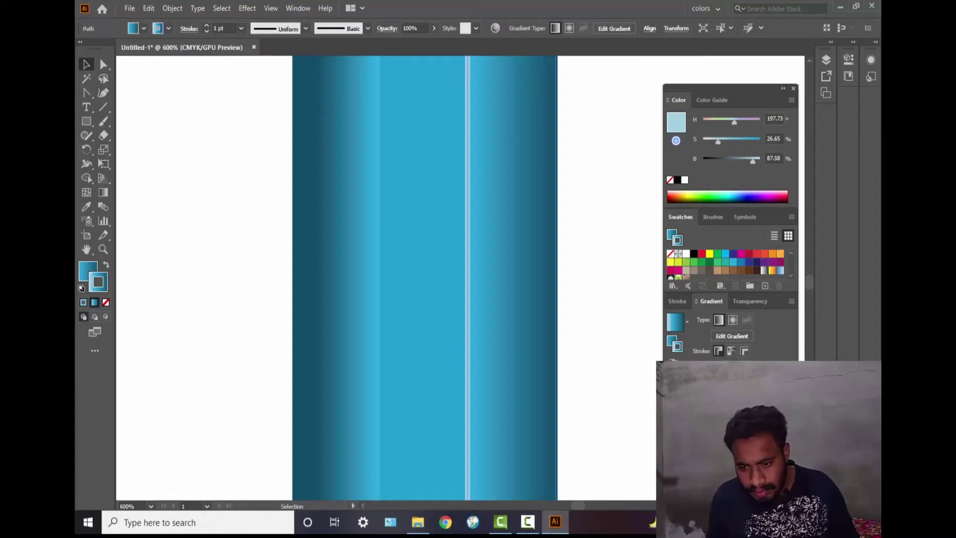
{"action": "left_click", "coordinate": [697, 406]}
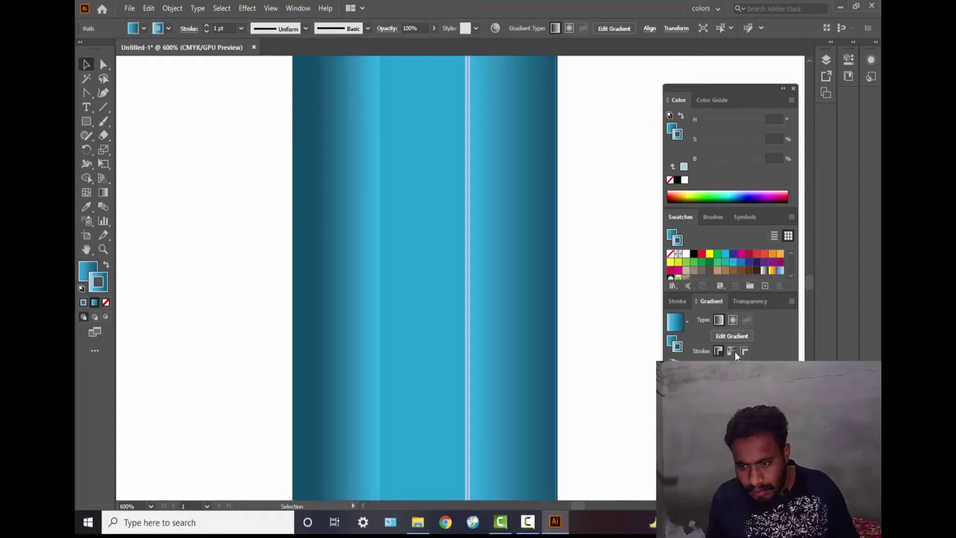
{"action": "double_click", "coordinate": [700, 405]}
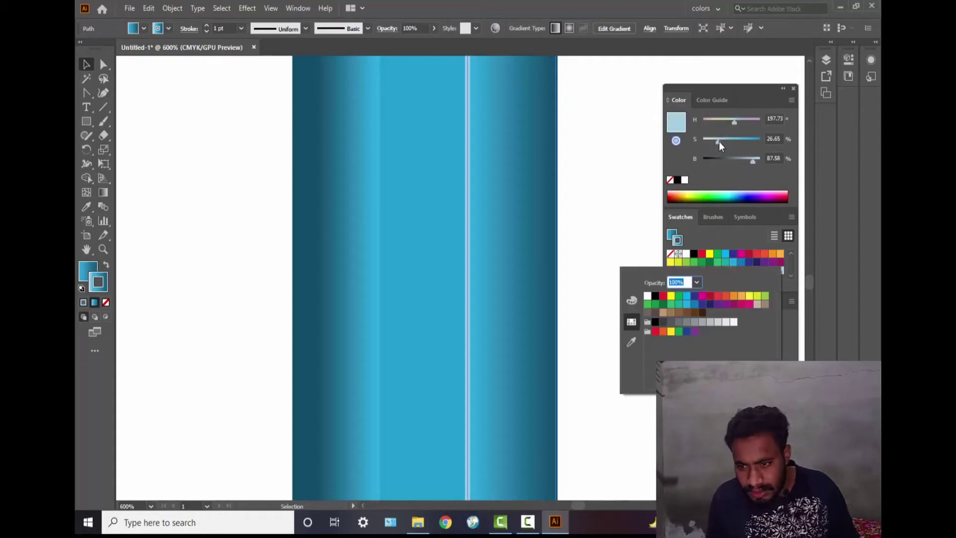
{"action": "left_click_drag", "start_coordinate": [719, 142], "coordinate": [767, 163]}
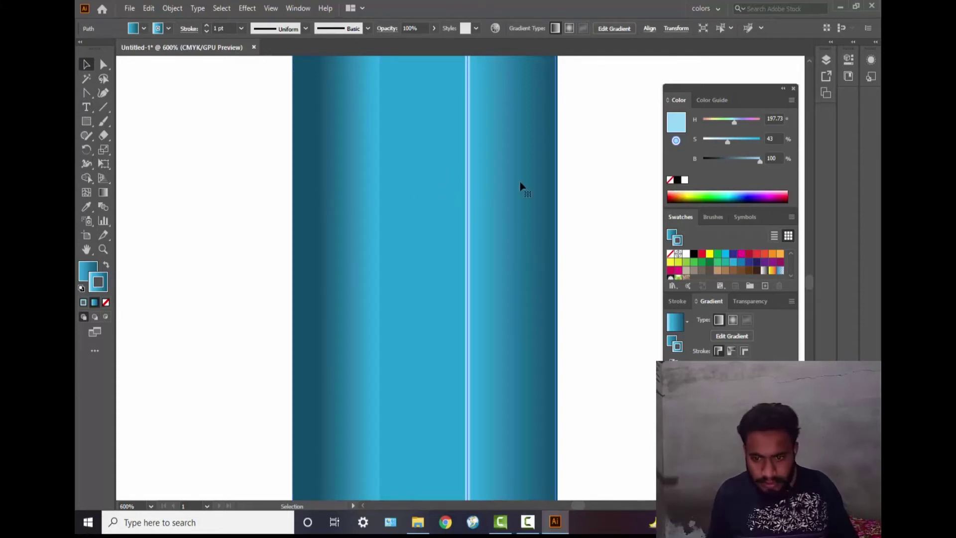
Reselect the right bar and move its stroke gradient's midpoint back slightly toward the light end.
{"action": "left_click", "coordinate": [437, 242]}
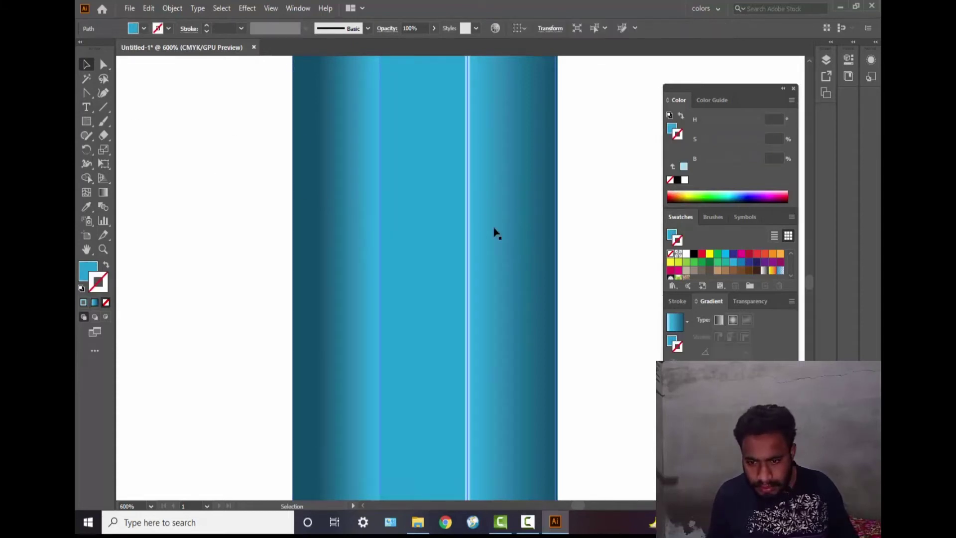
{"action": "left_click", "coordinate": [556, 218]}
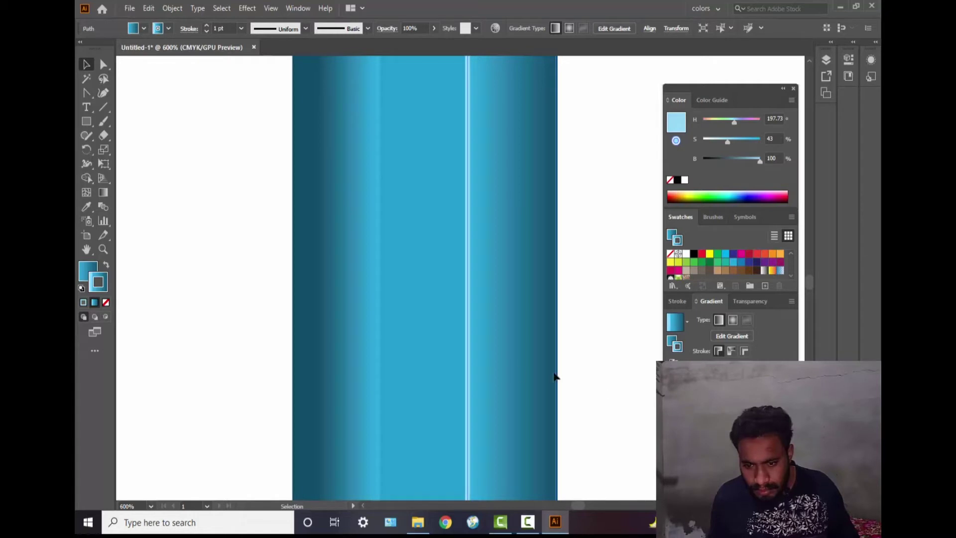
{"action": "scroll", "coordinate": [488, 292], "scroll_direction": "down", "scroll_amount": 3}
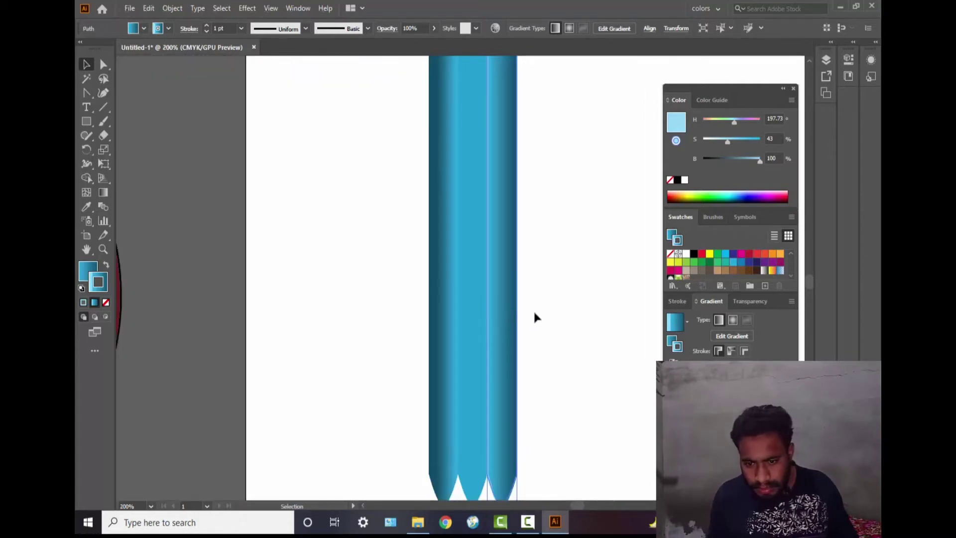
{"action": "scroll", "coordinate": [536, 308], "scroll_direction": "down", "scroll_amount": 1}
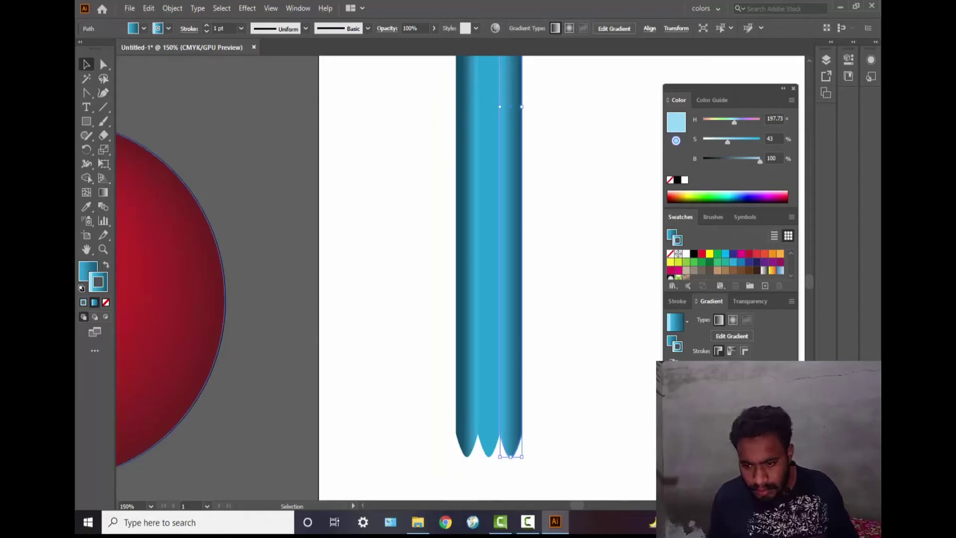
{"action": "mouse_move", "coordinate": [732, 394]}
{"action": "left_mouse_down"}
{"action": "mouse_move", "coordinate": [709, 394]}
{"action": "mouse_move", "coordinate": [758, 394]}
{"action": "mouse_move", "coordinate": [724, 394]}
{"action": "left_mouse_up"}
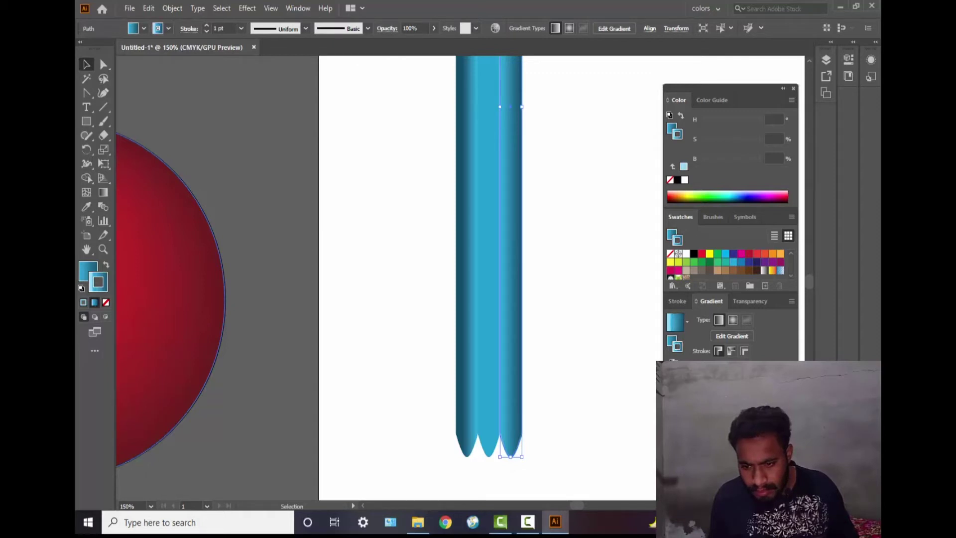
Remove the pale stop from the right bar's stroke gradient and deselect the bar.
{"action": "left_click", "coordinate": [707, 403]}
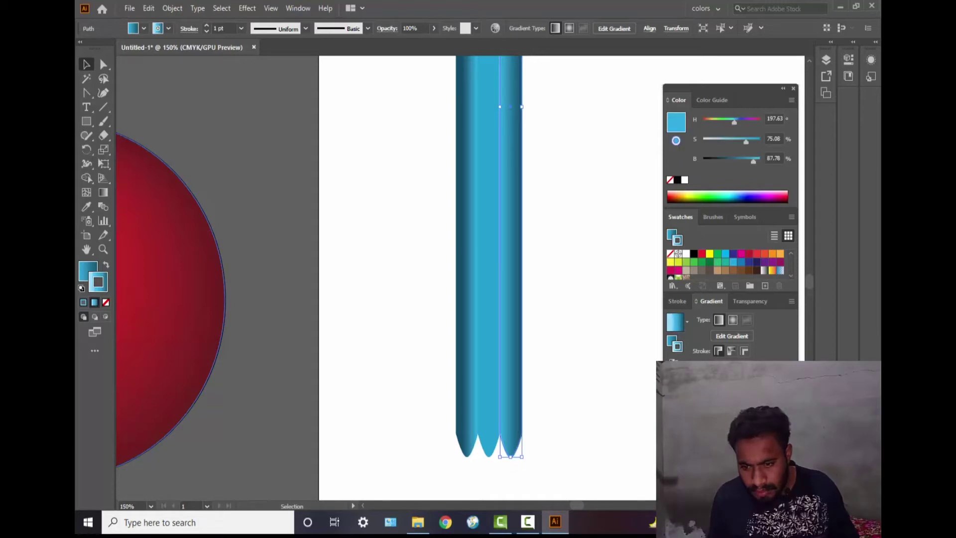
{"action": "left_click", "coordinate": [693, 402]}
{"action": "left_click", "coordinate": [693, 402]}
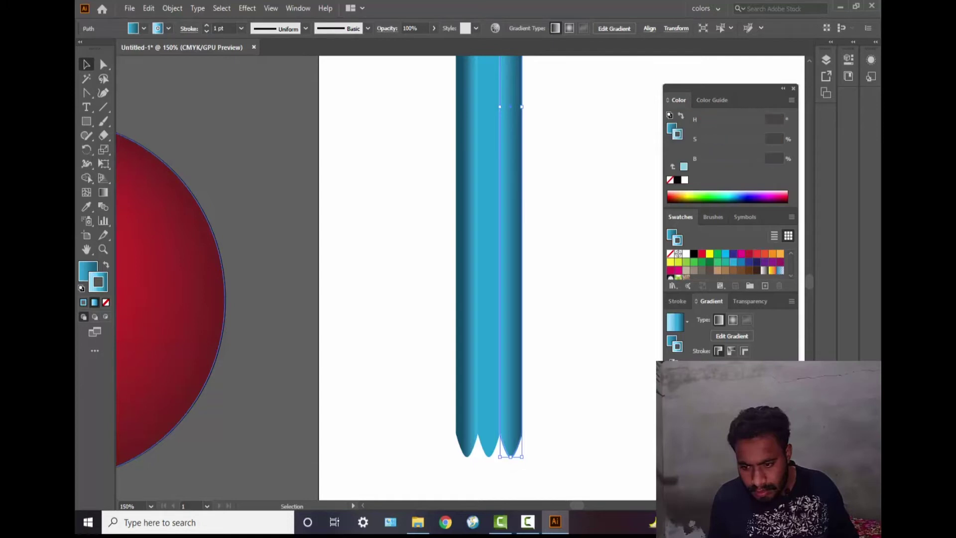
{"action": "left_click", "coordinate": [693, 402]}
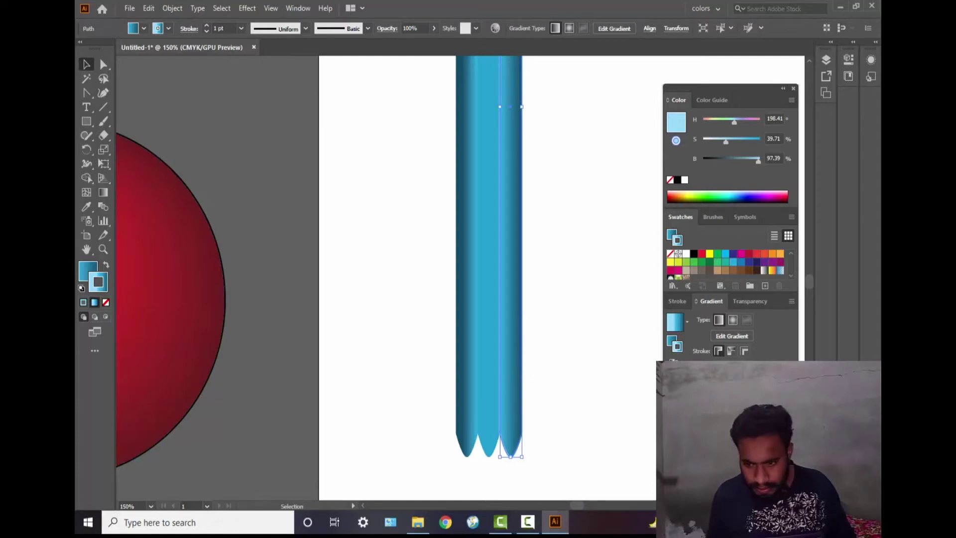
{"action": "scroll", "coordinate": [518, 351], "scroll_direction": "up", "scroll_amount": 1}
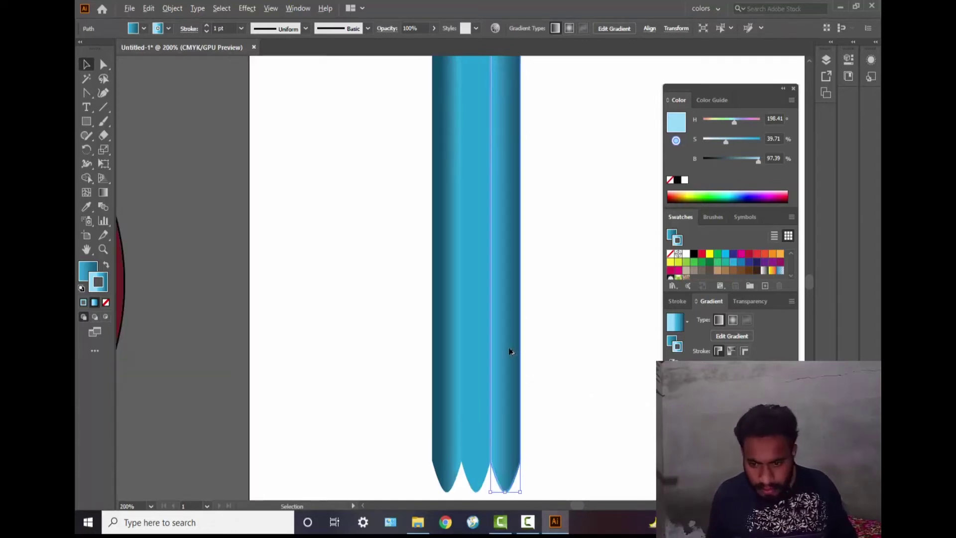
{"action": "scroll", "coordinate": [510, 352], "scroll_direction": "up", "scroll_amount": 5}
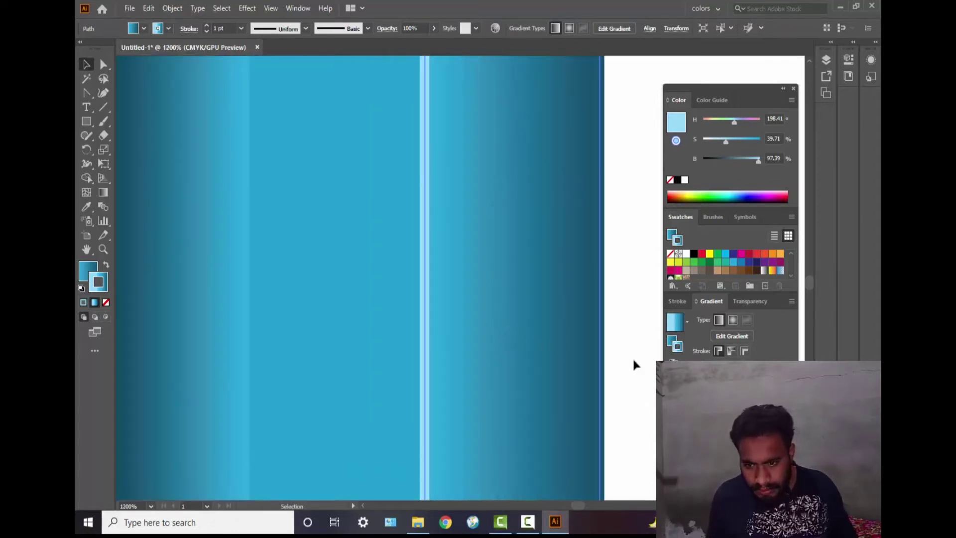
{"action": "left_click_drag", "start_coordinate": [671, 399], "coordinate": [674, 432]}
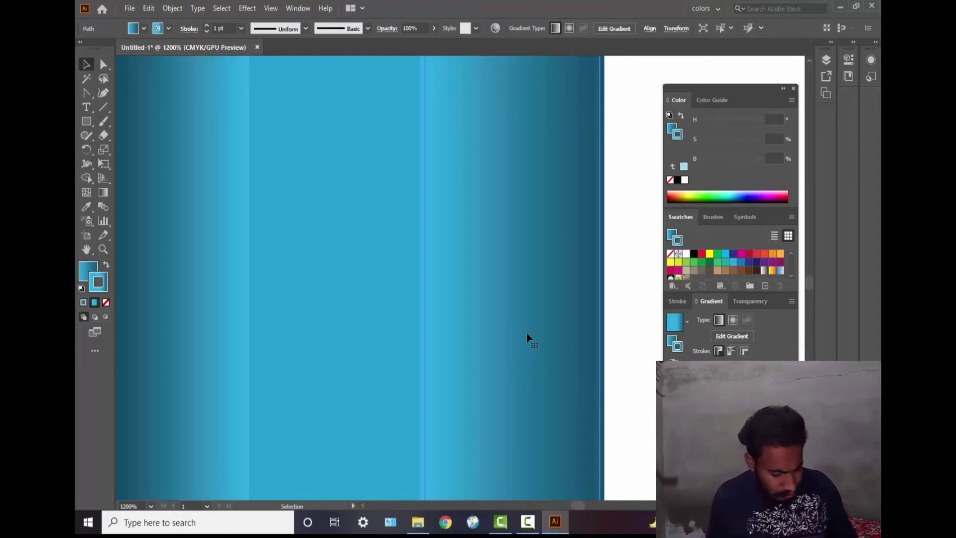
{"action": "key", "text": "ctrl+minus"}
{"action": "scroll", "coordinate": [529, 336], "scroll_direction": "down", "scroll_amount": 1}
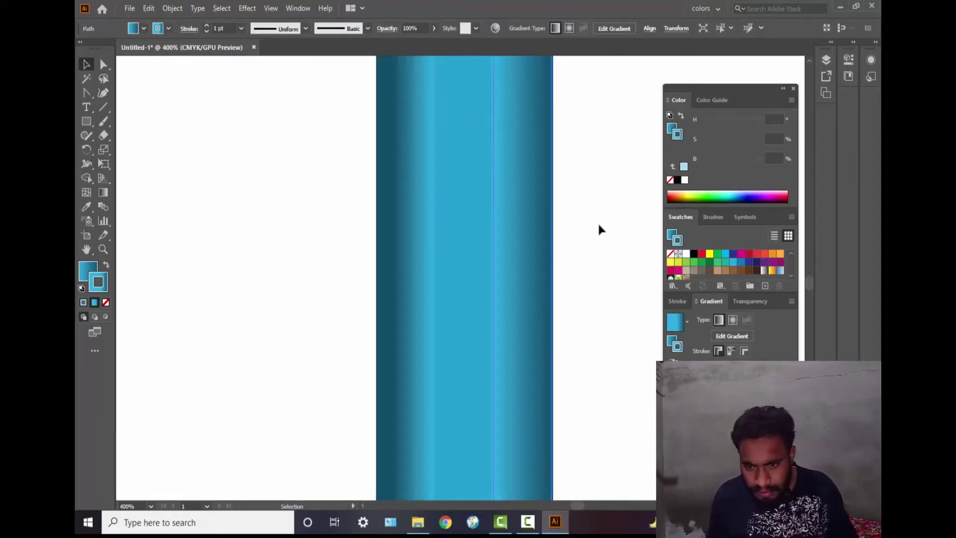
{"action": "mouse_move", "coordinate": [605, 200]}
{"action": "left_mouse_down"}
{"action": "mouse_move", "coordinate": [314, 235]}
{"action": "mouse_move", "coordinate": [512, 262]}
{"action": "mouse_move", "coordinate": [613, 302]}
{"action": "left_mouse_up"}
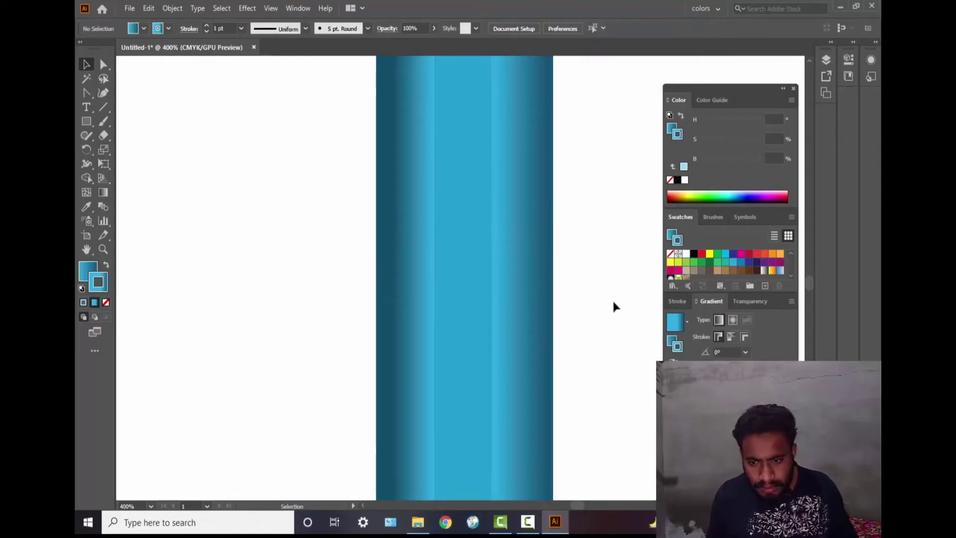
Try to set the stroke to none without any bar selected.
{"action": "left_click", "coordinate": [106, 303]}
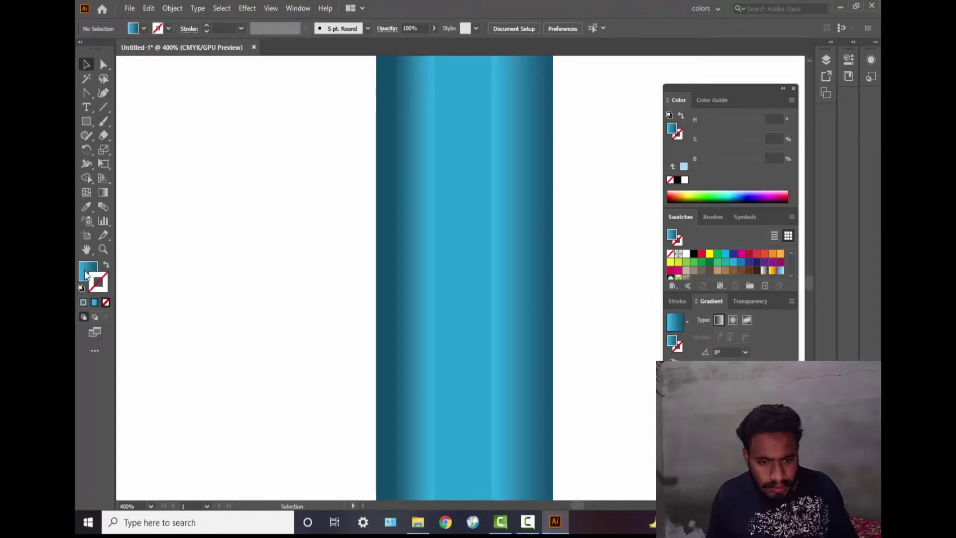
{"action": "double_click", "coordinate": [87, 274]}
{"action": "left_click", "coordinate": [580, 203]}
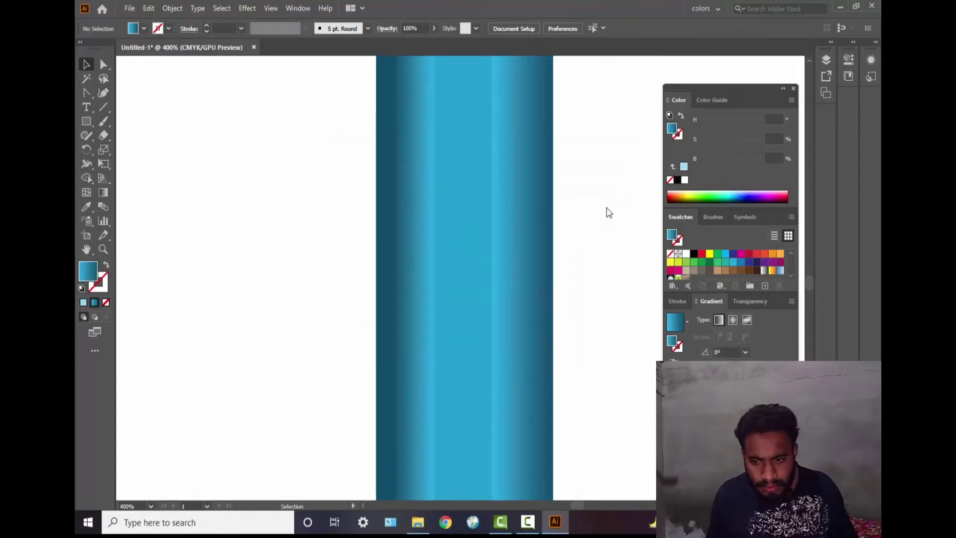
Select the right bar, remove its stroke, and make its gradient fill active again.
{"action": "left_click", "coordinate": [513, 278]}
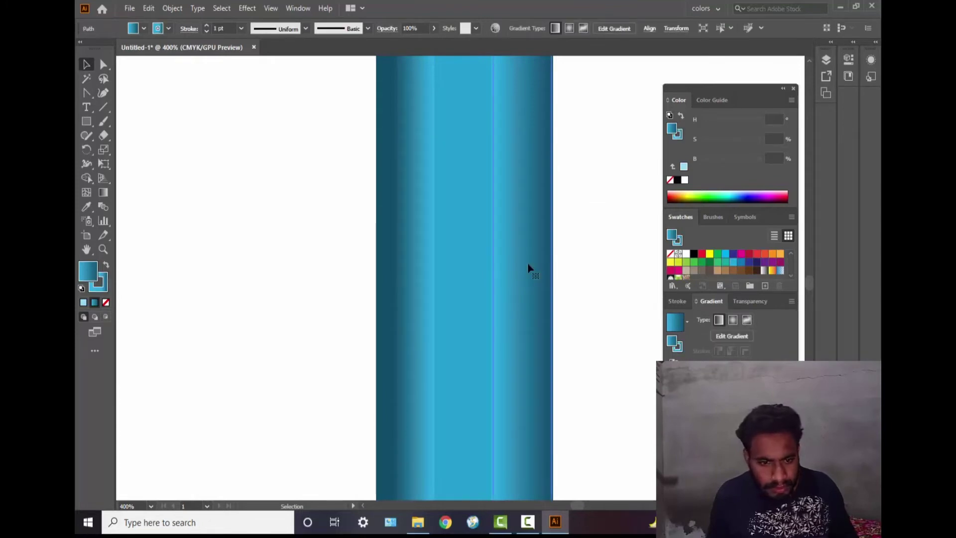
{"action": "left_click", "coordinate": [105, 283]}
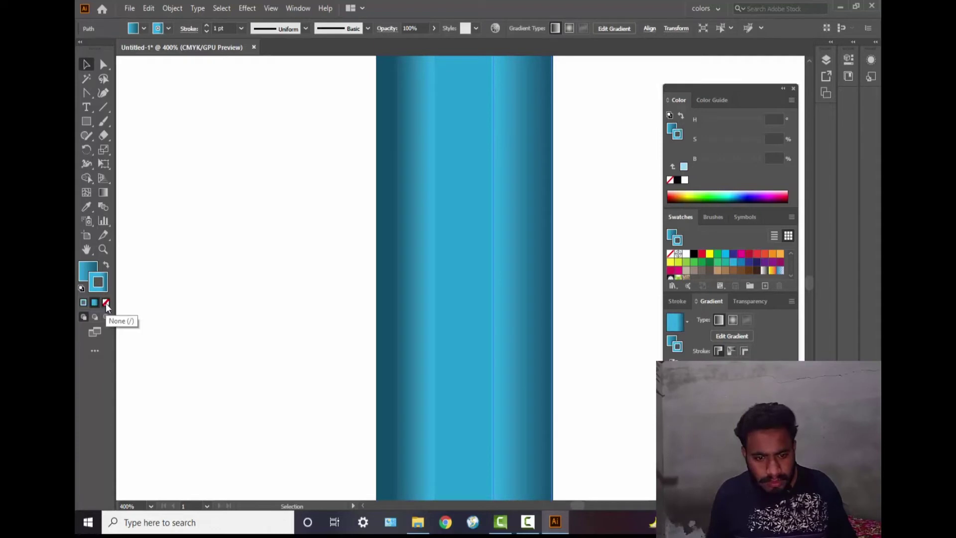
{"action": "left_click", "coordinate": [105, 303]}
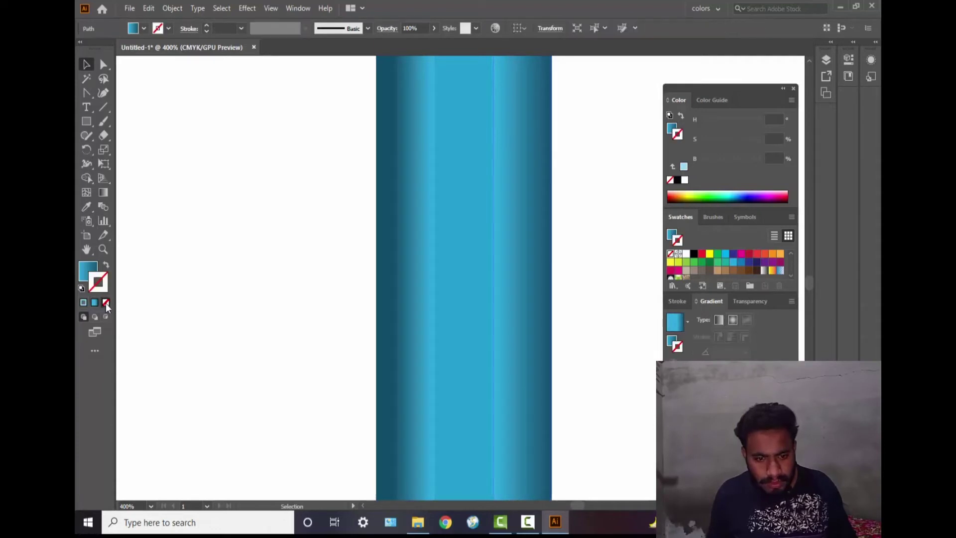
{"action": "left_click", "coordinate": [84, 274]}
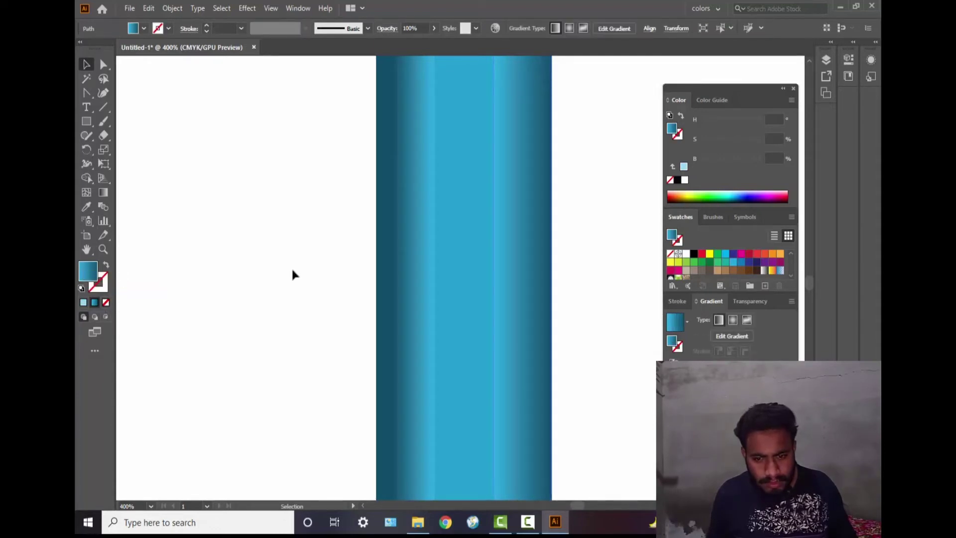
Select all three bars together, then isolate only the solid blue middle bar and deselect it.
{"action": "mouse_move", "coordinate": [602, 215]}
{"action": "left_mouse_down"}
{"action": "mouse_move", "coordinate": [348, 228]}
{"action": "mouse_move", "coordinate": [241, 288]}
{"action": "left_mouse_up"}
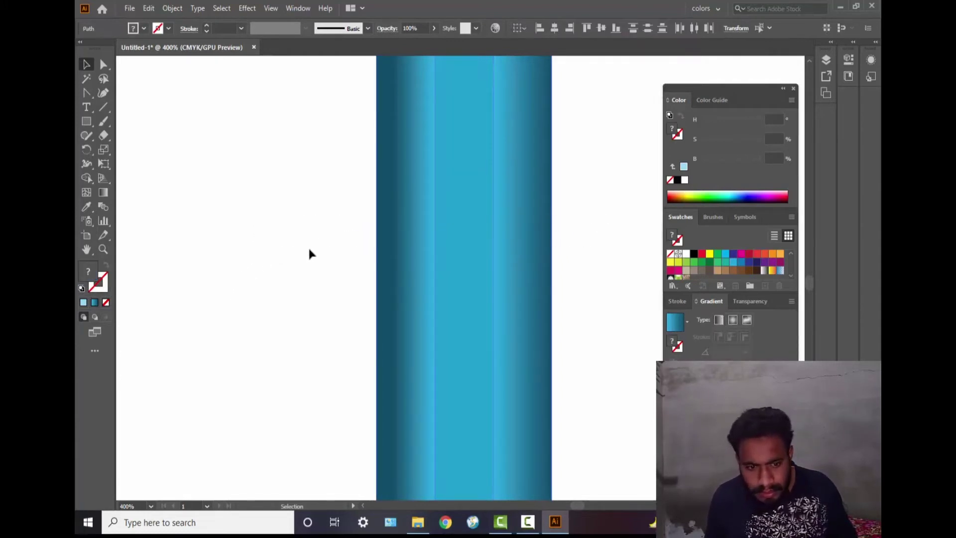
{"action": "left_click_drag", "start_coordinate": [286, 253], "coordinate": [600, 326]}
{"action": "double_click", "coordinate": [457, 287]}
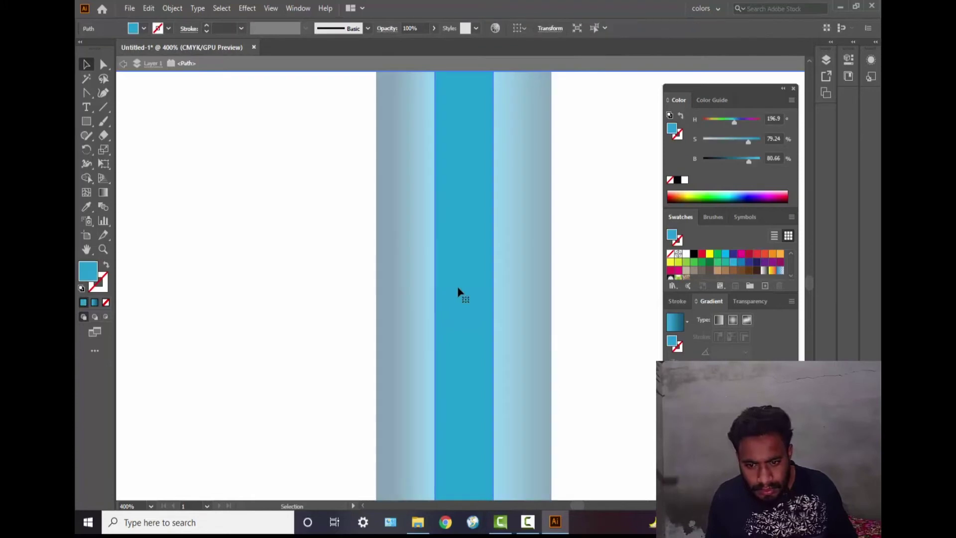
{"action": "left_click", "coordinate": [532, 272]}
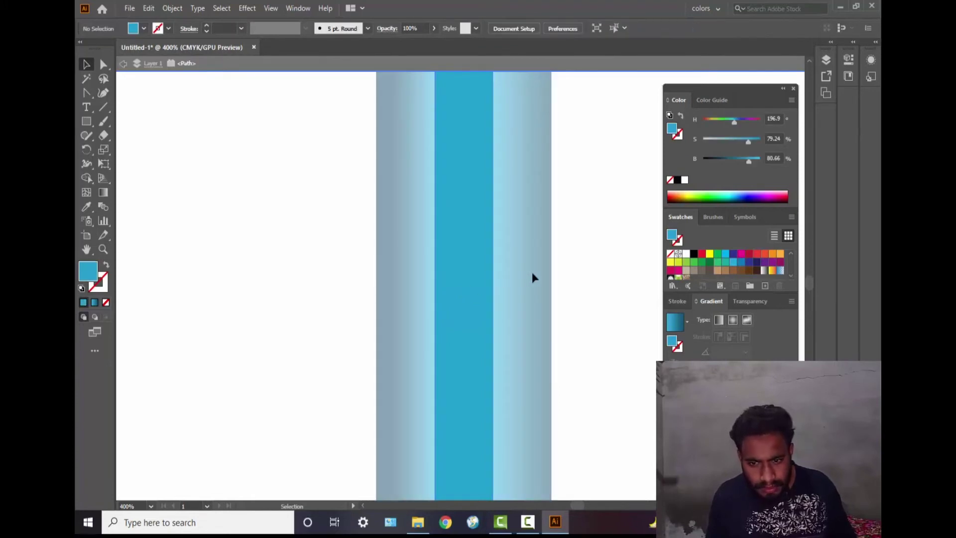
Leave isolation mode, select the right bar and shift the light blue of its gradient fill farther into the bar.
{"action": "double_click", "coordinate": [584, 242]}
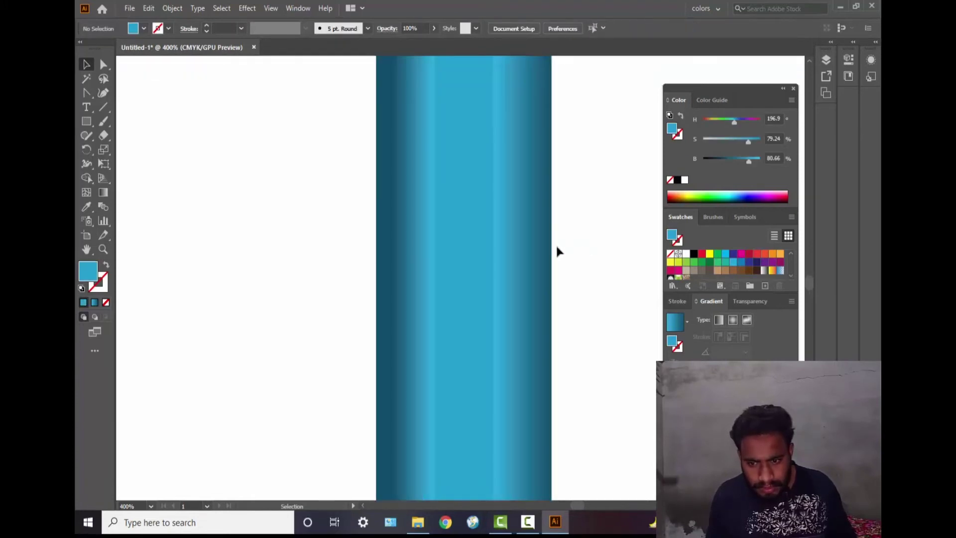
{"action": "left_click", "coordinate": [545, 246]}
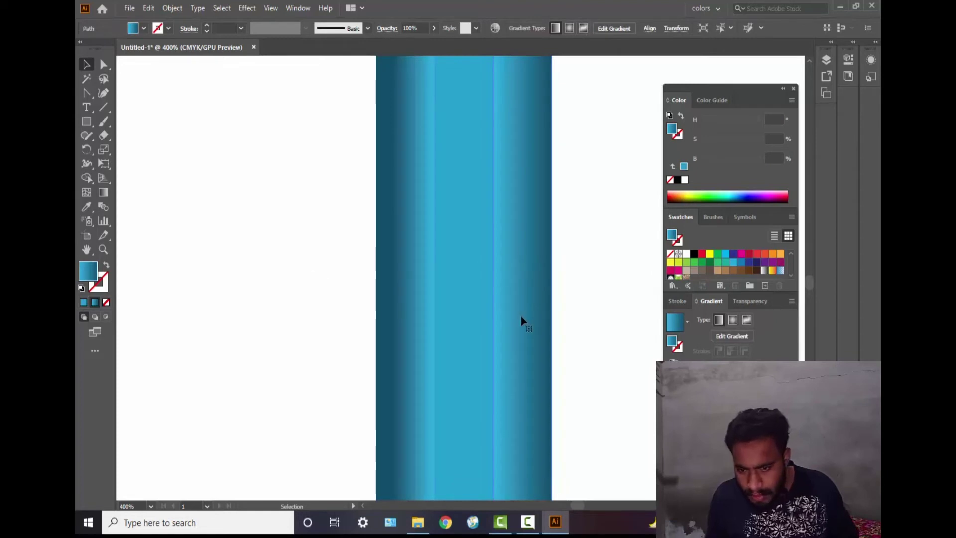
{"action": "left_click", "coordinate": [671, 401]}
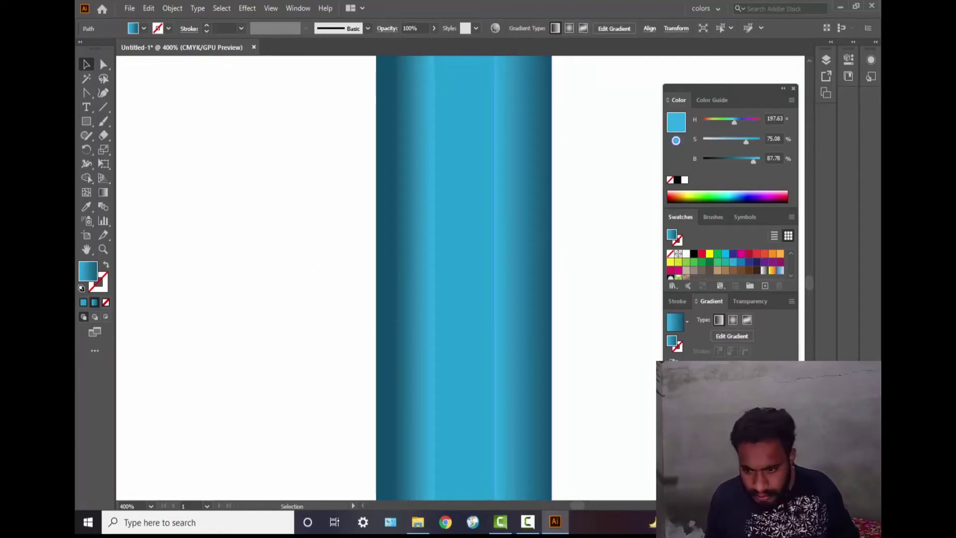
{"action": "left_click_drag", "start_coordinate": [671, 400], "coordinate": [691, 401]}
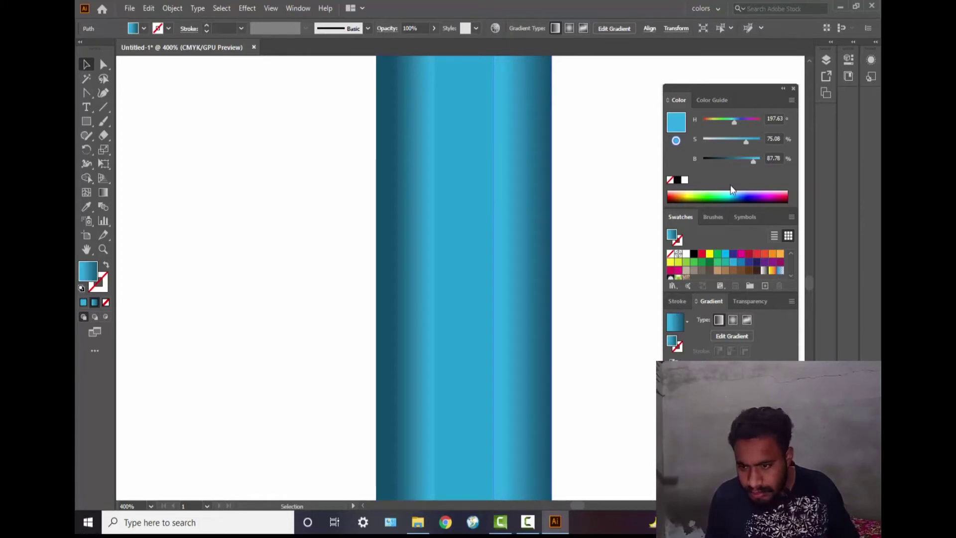
Lighten the selected gradient stop of the right bar to saturation 48% and brightness 98%, and deselect the bar.
{"action": "left_click_drag", "start_coordinate": [743, 141], "coordinate": [733, 143]}
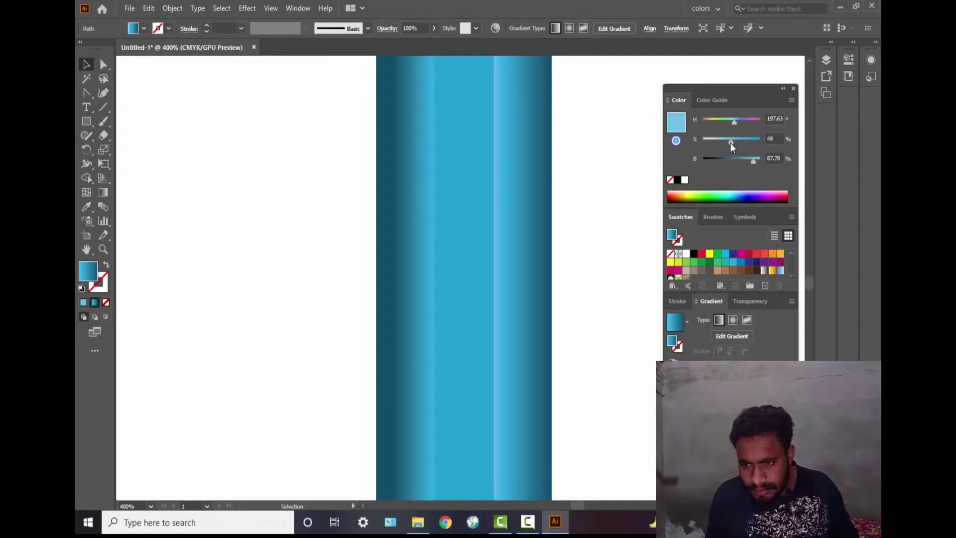
{"action": "left_click_drag", "start_coordinate": [730, 143], "coordinate": [758, 164]}
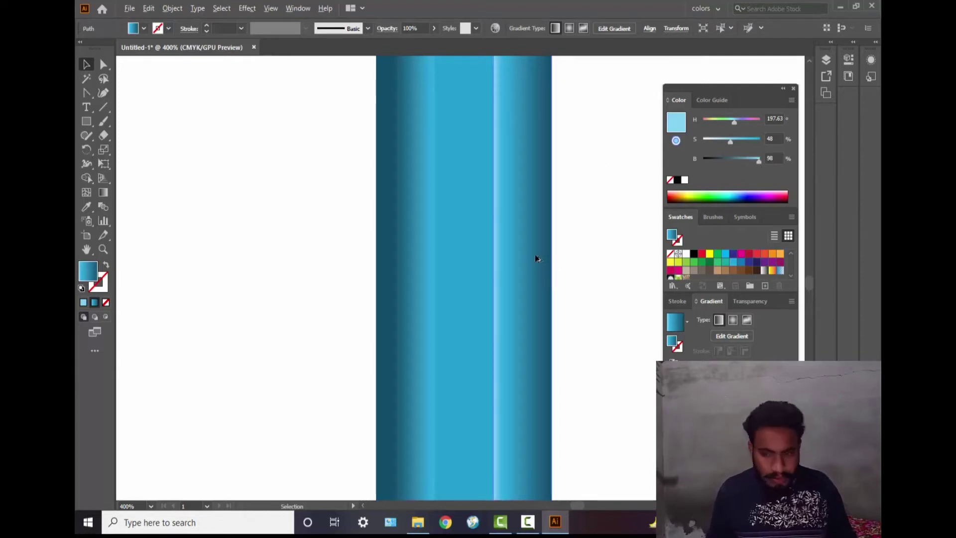
{"action": "scroll", "coordinate": [536, 258], "scroll_direction": "down", "scroll_amount": 4}
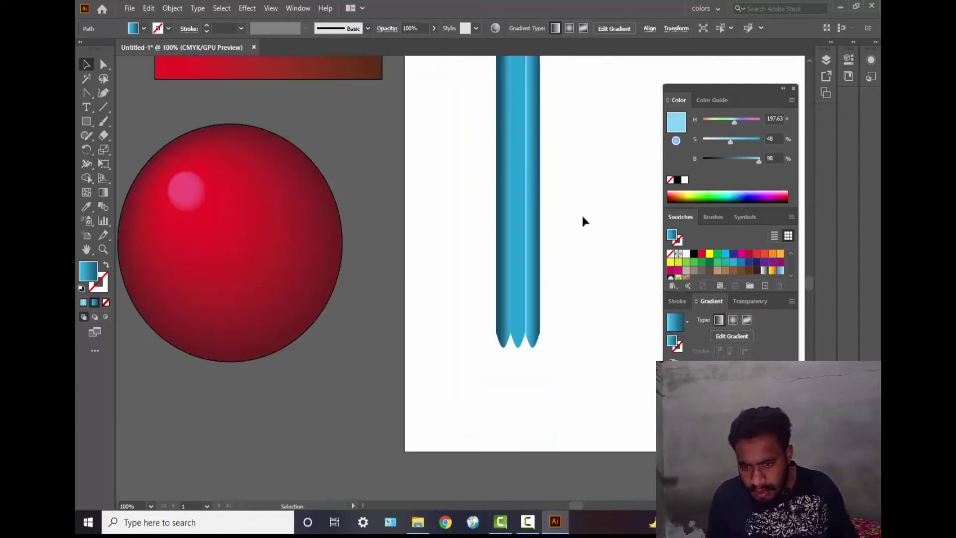
{"action": "left_click", "coordinate": [583, 218]}
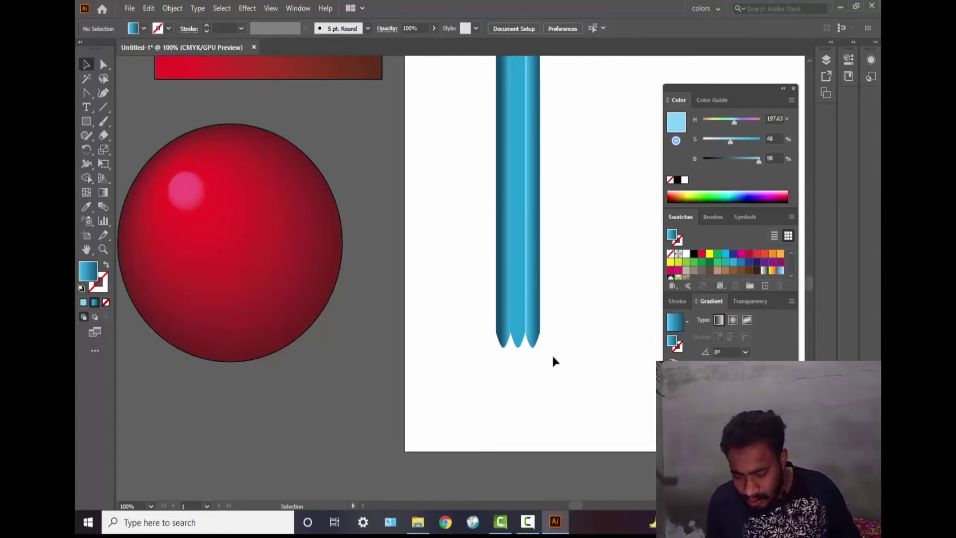
Draw a rectangle about 20.25 mm wide and 22.38 mm high down from the bars' lower corners, spanning all three bars.
{"action": "scroll", "coordinate": [509, 286], "scroll_direction": "up", "scroll_amount": 2}
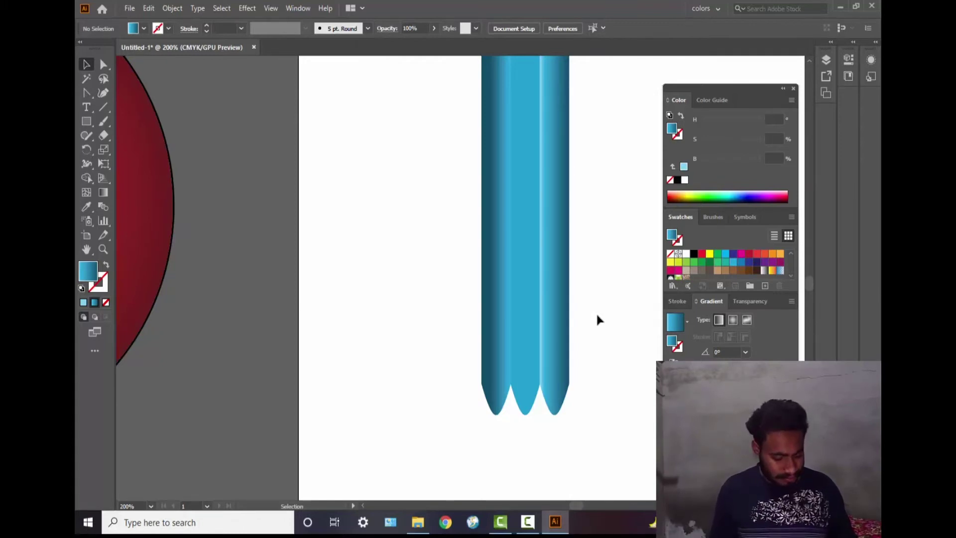
{"action": "scroll", "coordinate": [596, 316], "scroll_direction": "down", "scroll_amount": 2}
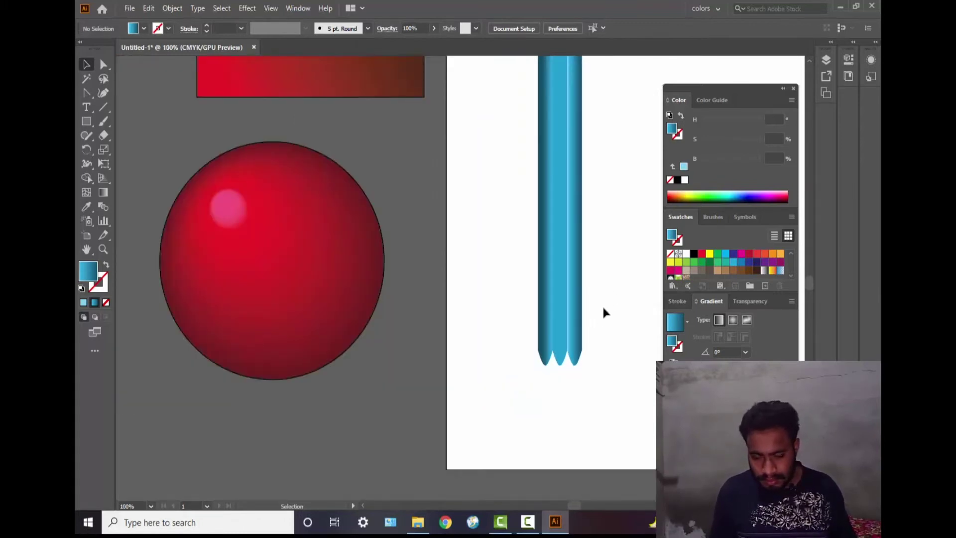
{"action": "left_click_drag", "start_coordinate": [606, 306], "coordinate": [354, 441]}
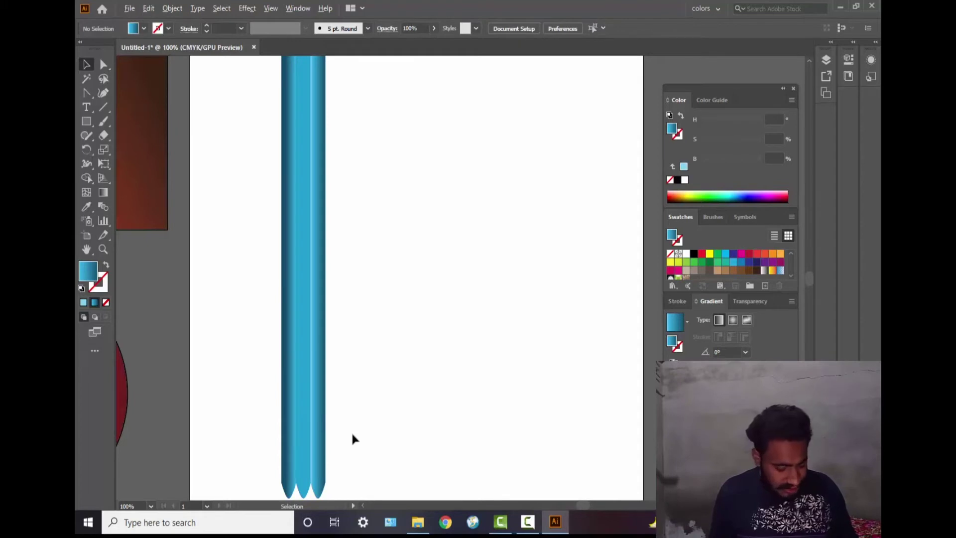
{"action": "scroll", "coordinate": [355, 394], "scroll_direction": "down", "scroll_amount": 1}
{"action": "scroll", "coordinate": [356, 393], "scroll_direction": "up", "scroll_amount": 4}
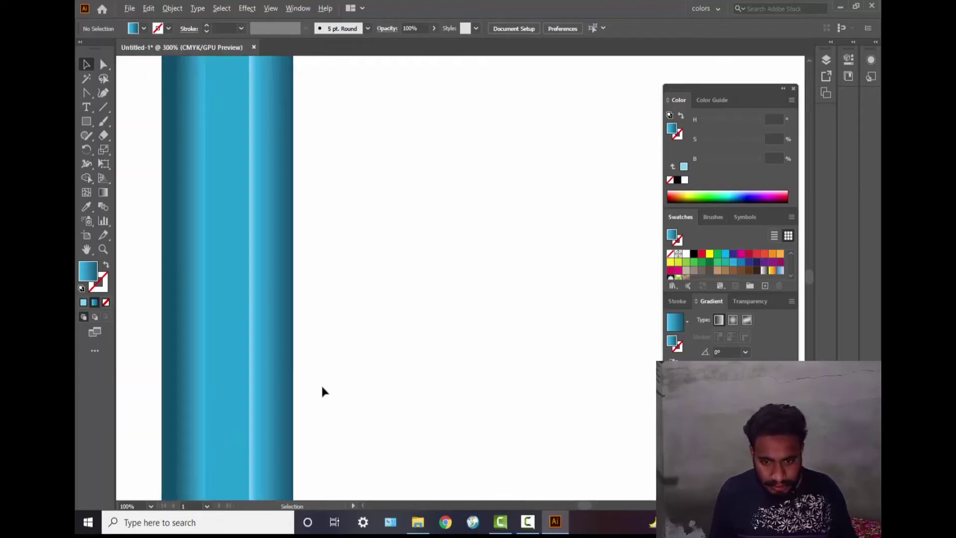
{"action": "key", "text": "space"}
{"action": "left_click_drag", "start_coordinate": [351, 395], "coordinate": [420, 218]}
{"action": "left_click_drag", "start_coordinate": [434, 450], "coordinate": [440, 374]}
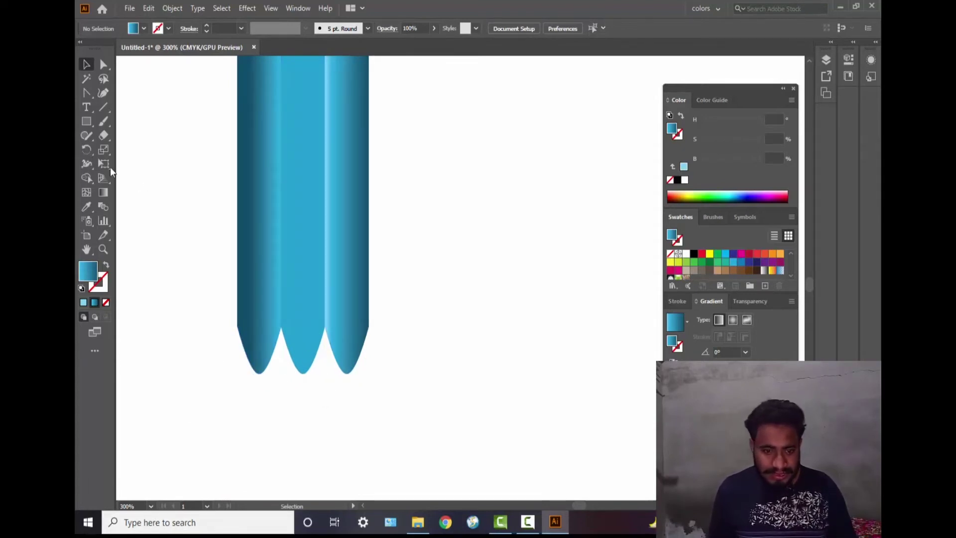
{"action": "left_click", "coordinate": [86, 122]}
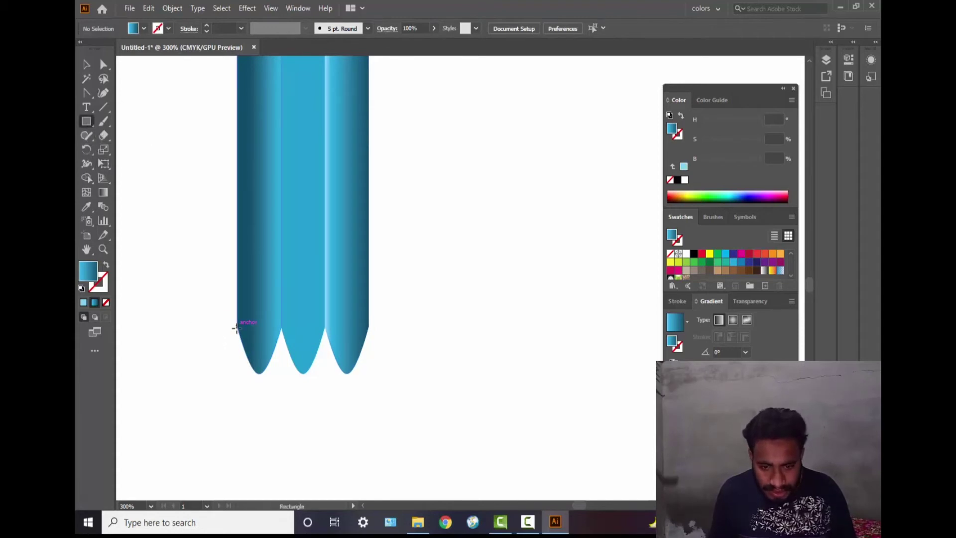
{"action": "mouse_move", "coordinate": [237, 328]}
{"action": "left_mouse_down"}
{"action": "mouse_move", "coordinate": [352, 360]}
{"action": "mouse_move", "coordinate": [370, 376]}
{"action": "mouse_move", "coordinate": [369, 448]}
{"action": "mouse_move", "coordinate": [360, 456]}
{"action": "mouse_move", "coordinate": [369, 454]}
{"action": "mouse_move", "coordinate": [369, 480]}
{"action": "left_mouse_up"}
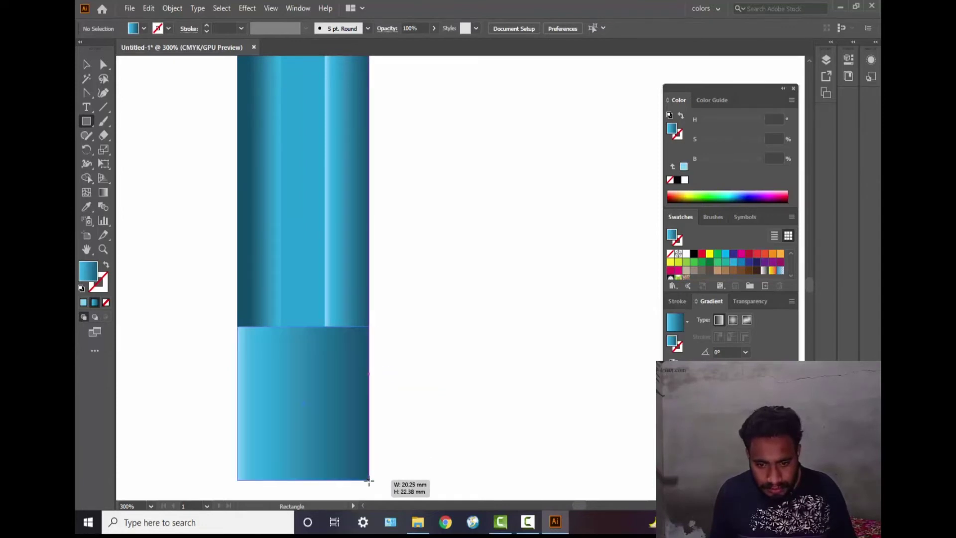
Reset the rectangle to default colours, remove its fill and make its black stroke active.
{"action": "left_click", "coordinate": [81, 288]}
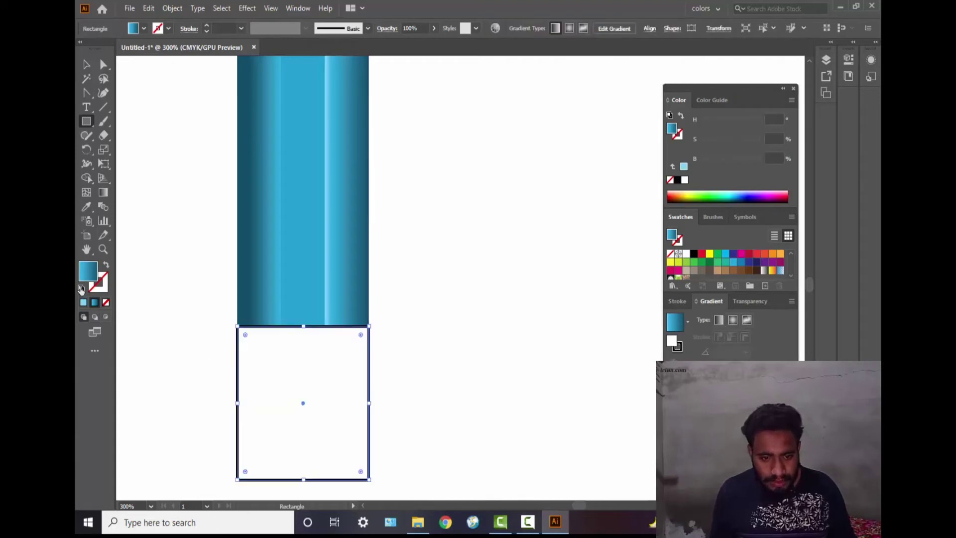
{"action": "left_click", "coordinate": [105, 302]}
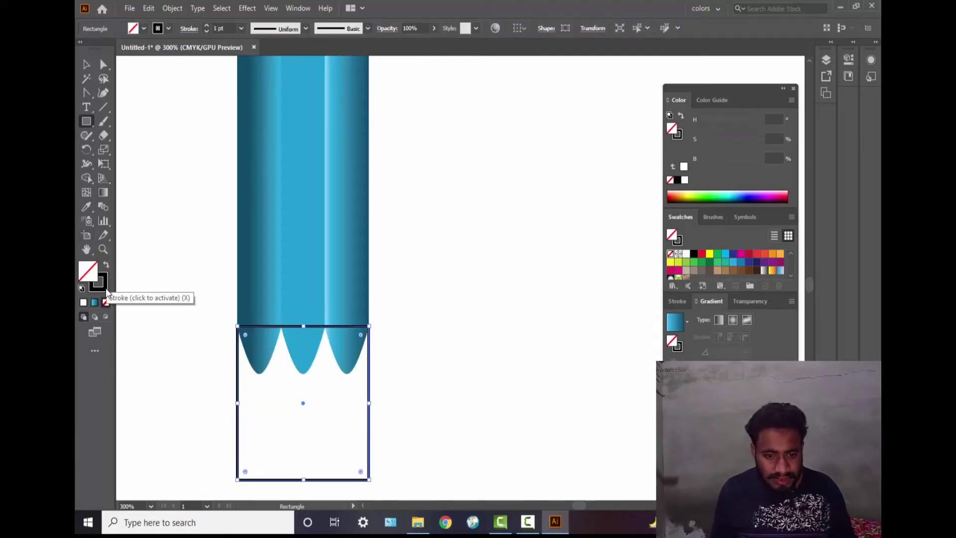
{"action": "left_click", "coordinate": [105, 288]}
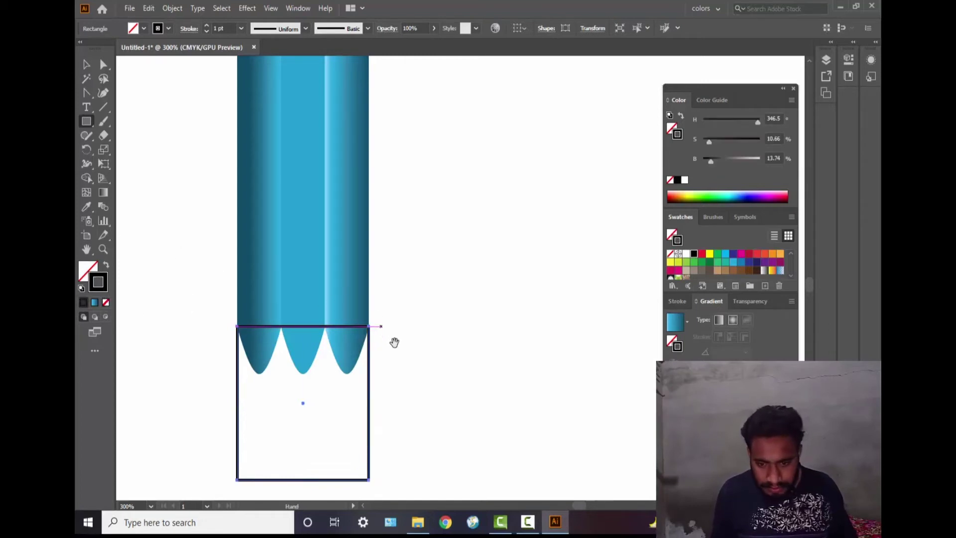
Turn the rectangle into a downward-pointing triangle by adding an anchor midway on its bottom edge and deleting both lower corner anchors.
{"action": "left_click_drag", "start_coordinate": [393, 341], "coordinate": [398, 194]}
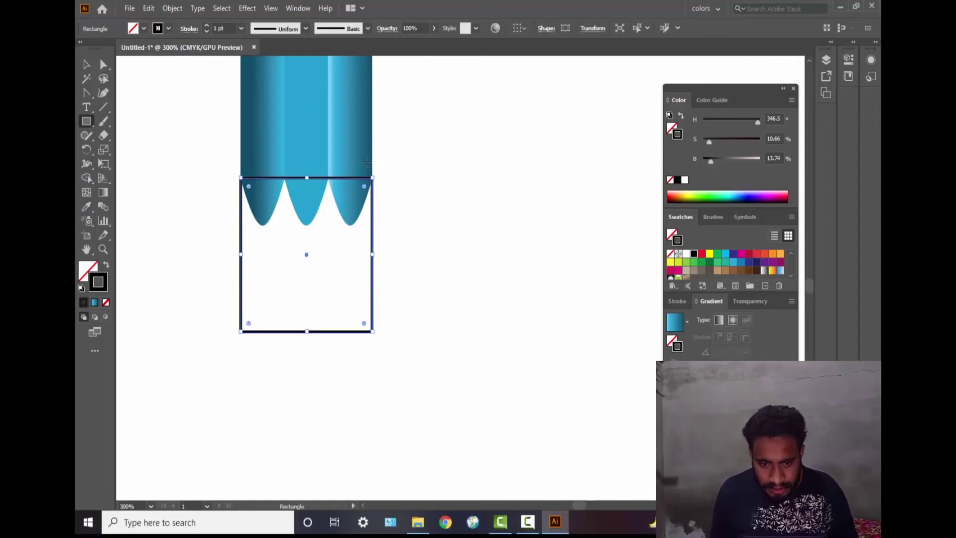
{"action": "left_click", "coordinate": [104, 65]}
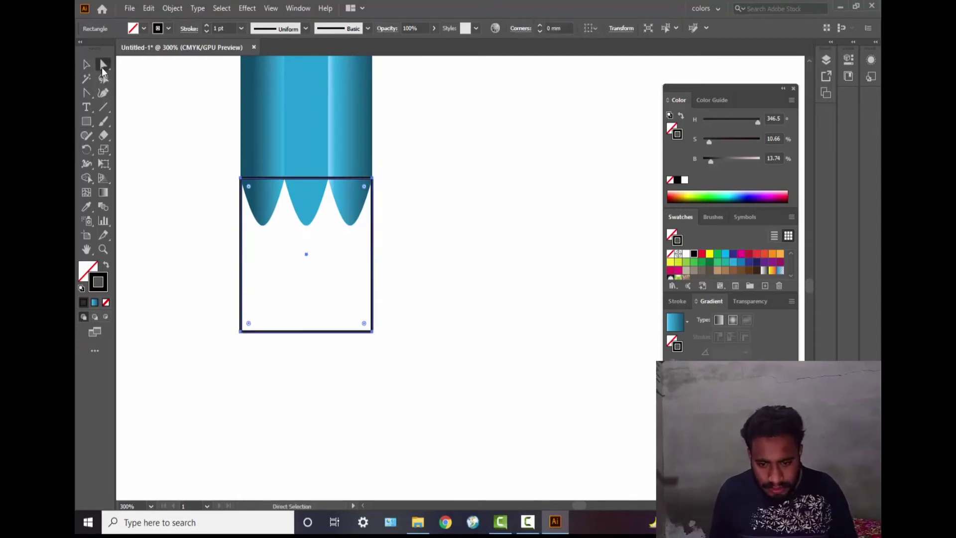
{"action": "left_click", "coordinate": [87, 94]}
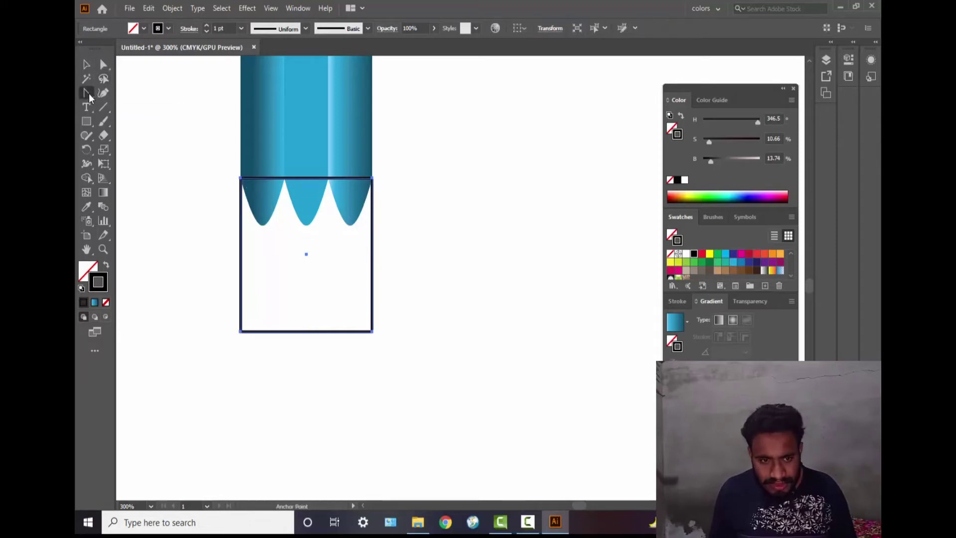
{"action": "left_click_drag", "start_coordinate": [88, 93], "coordinate": [127, 92]}
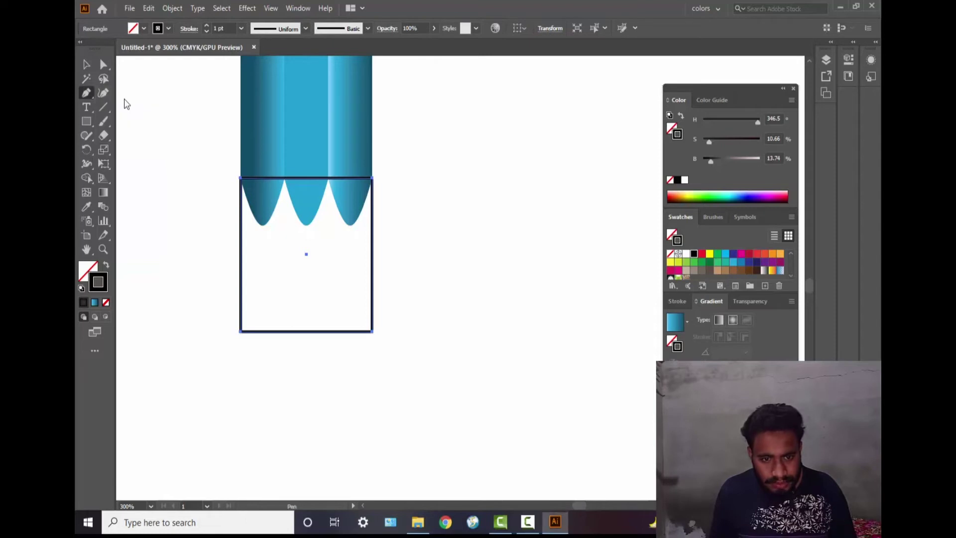
{"action": "left_click", "coordinate": [306, 331]}
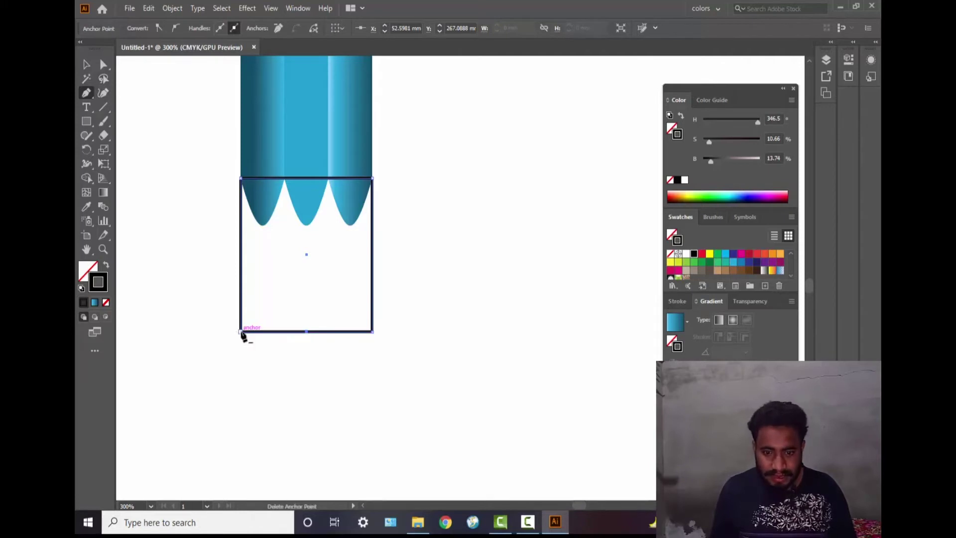
{"action": "left_click", "coordinate": [372, 332]}
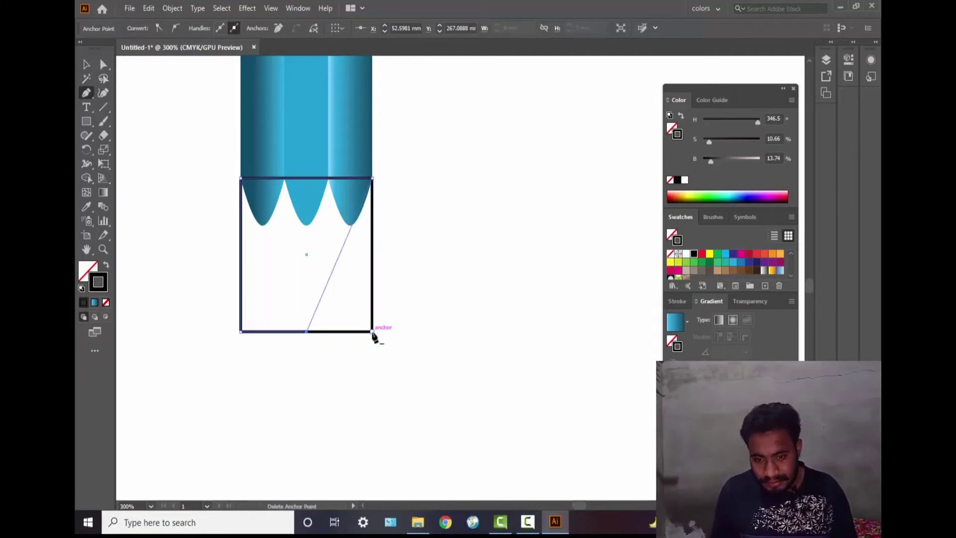
{"action": "left_click", "coordinate": [241, 332]}
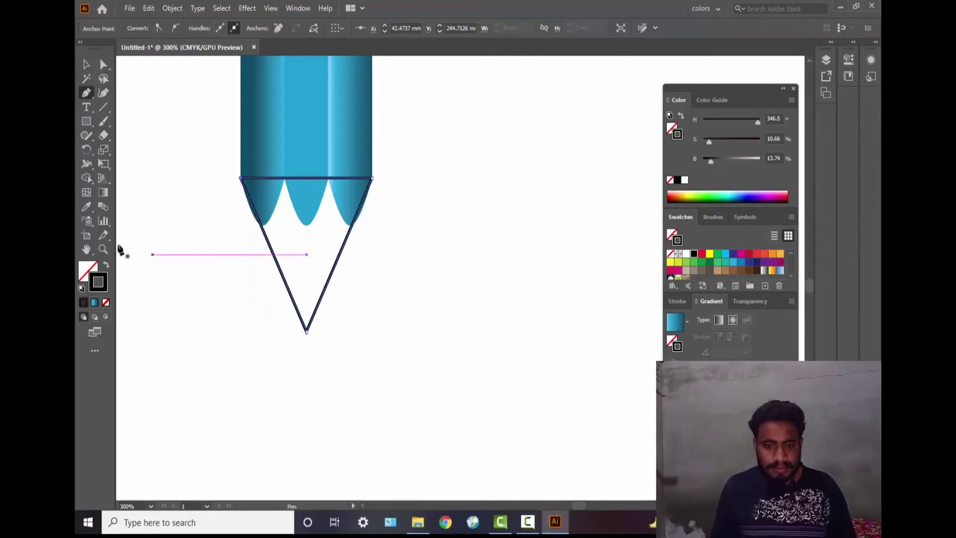
{"action": "left_click", "coordinate": [104, 66]}
{"action": "double_click", "coordinate": [104, 66]}
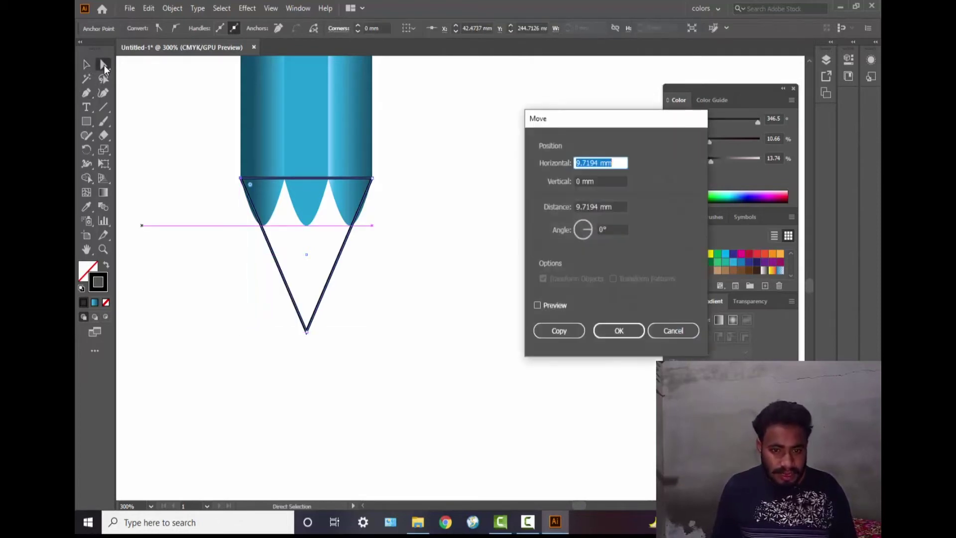
{"action": "left_click", "coordinate": [674, 329]}
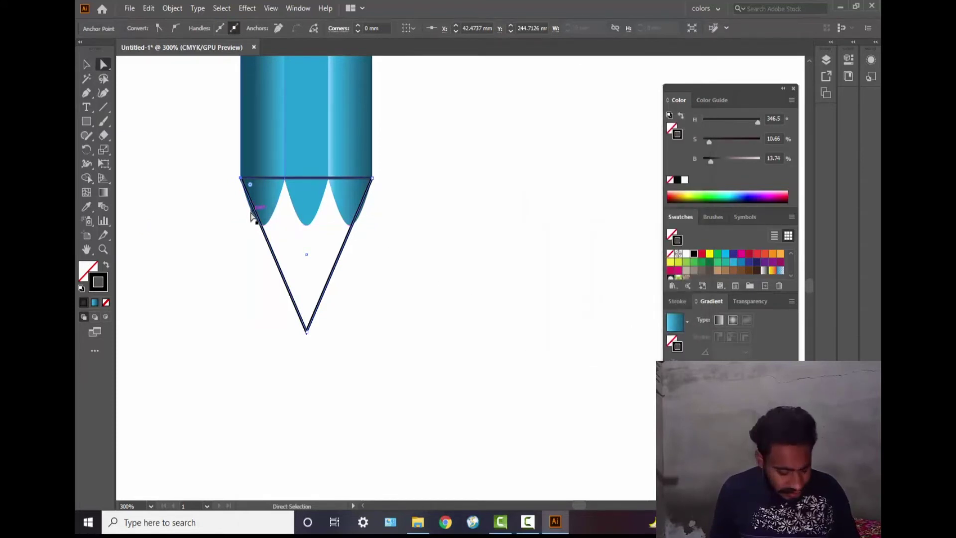
Stretch the triangle downward from its tip in two stages to lengthen the pencil point, and deselect it.
{"action": "scroll", "coordinate": [253, 229], "scroll_direction": "up", "scroll_amount": 2, "text": "alt"}
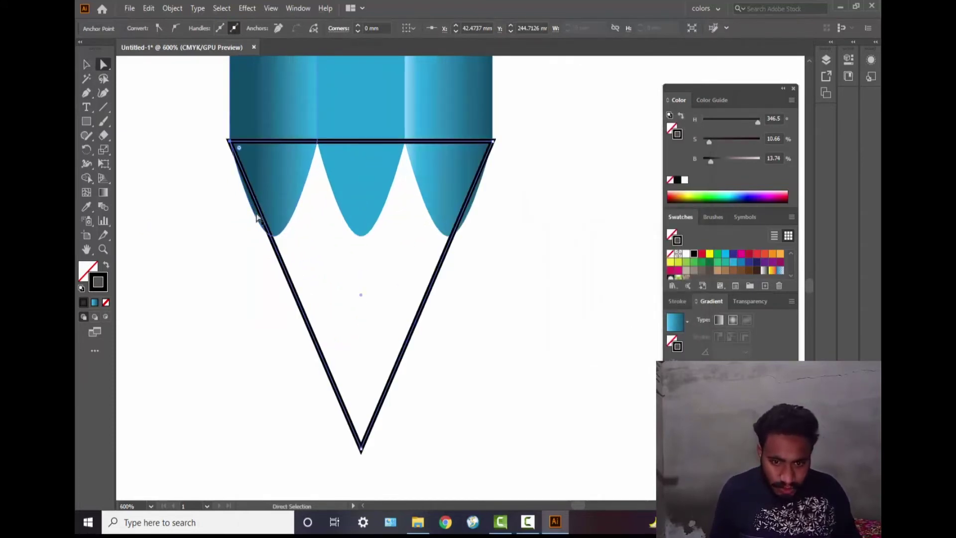
{"action": "left_click", "coordinate": [87, 65]}
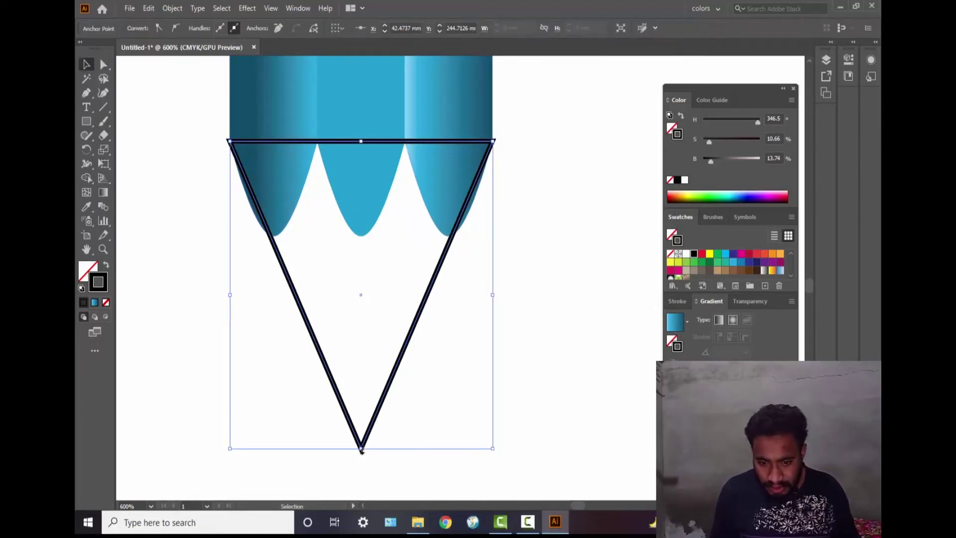
{"action": "left_click_drag", "start_coordinate": [361, 451], "coordinate": [363, 354]}
{"action": "scroll", "coordinate": [495, 306], "scroll_direction": "up", "scroll_amount": 1}
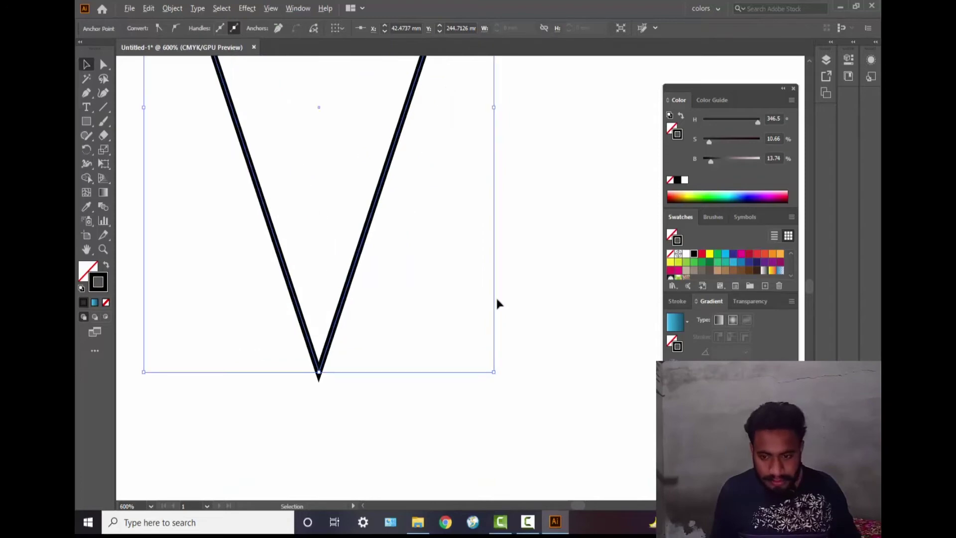
{"action": "scroll", "coordinate": [498, 303], "scroll_direction": "down", "scroll_amount": 2}
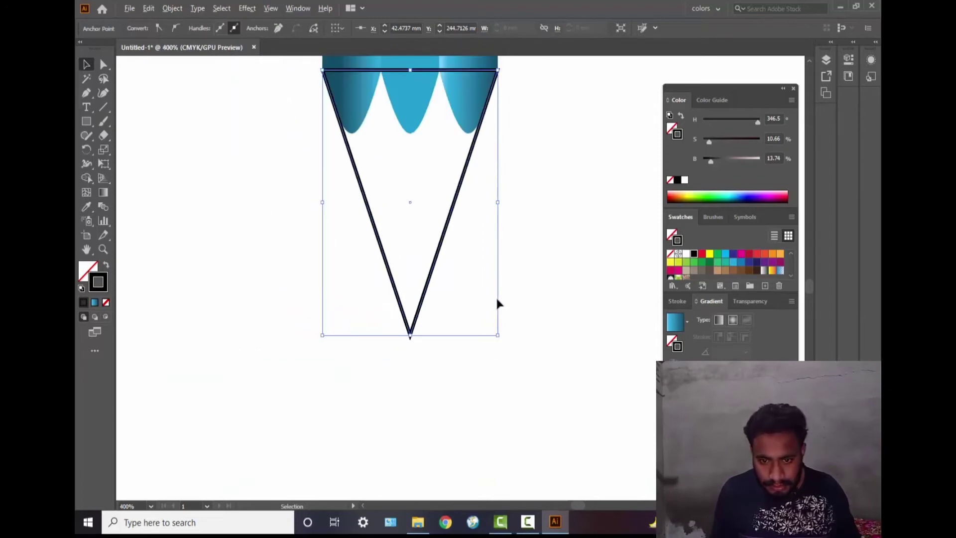
{"action": "left_click_drag", "start_coordinate": [410, 336], "coordinate": [410, 379]}
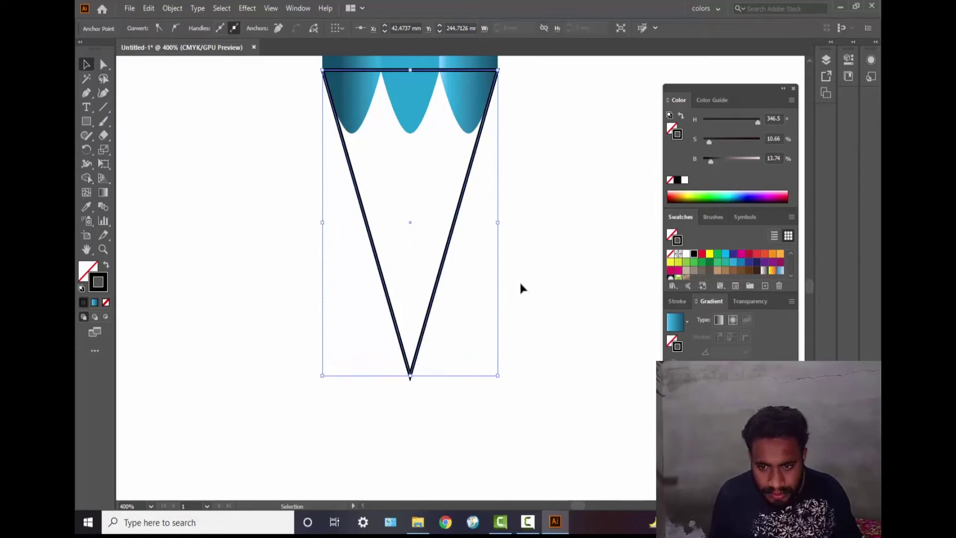
{"action": "left_click", "coordinate": [526, 270]}
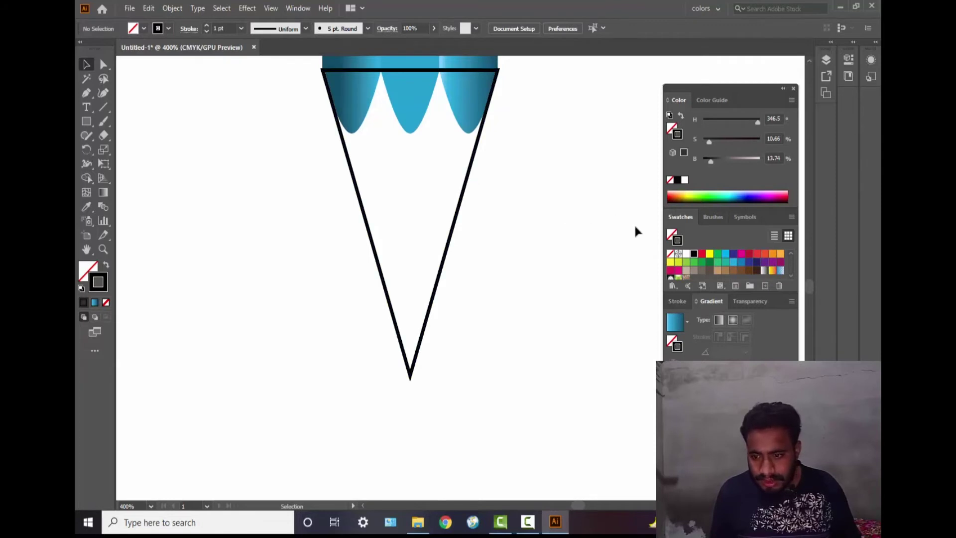
Remove the pencil-point triangle's stroke and fill it with the light brown swatch.
{"action": "left_click", "coordinate": [725, 271]}
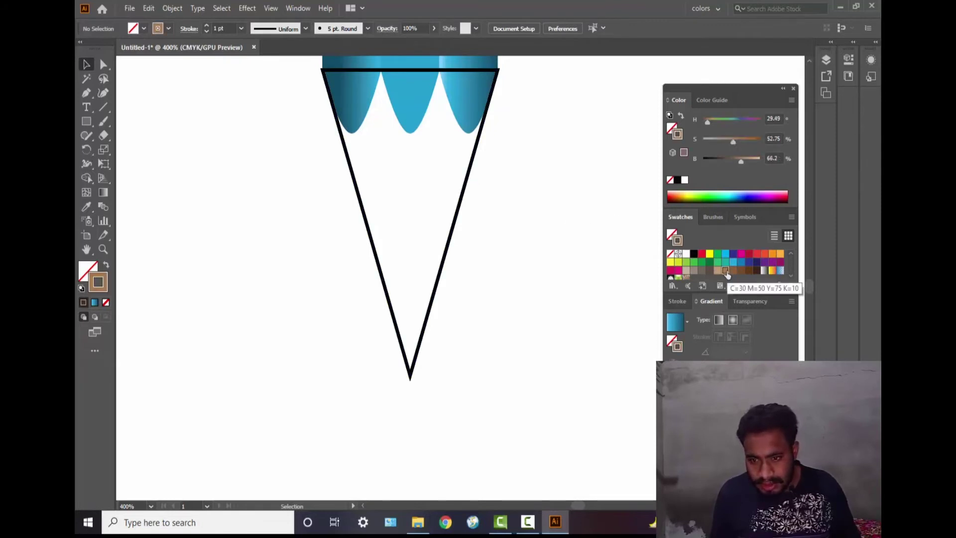
{"action": "left_click_drag", "start_coordinate": [302, 235], "coordinate": [505, 333]}
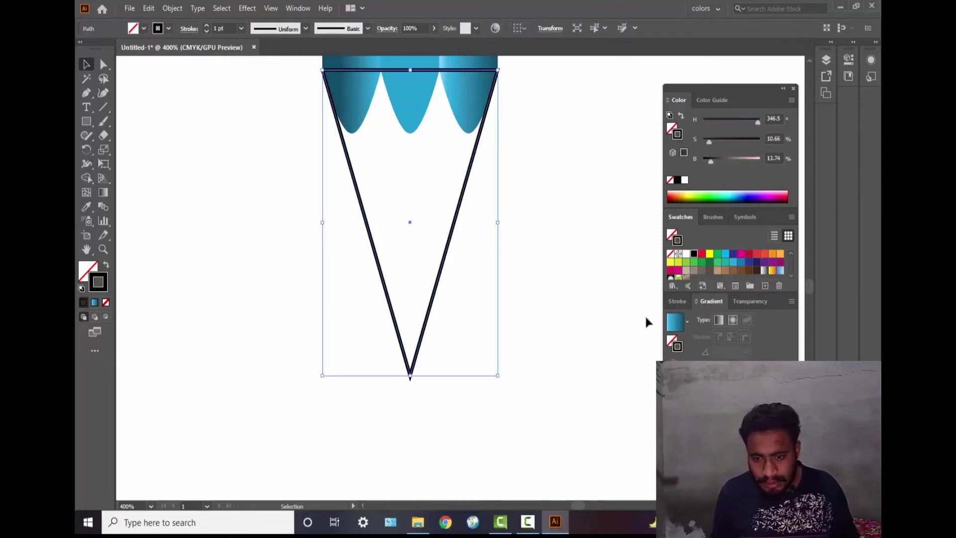
{"action": "left_click", "coordinate": [717, 270]}
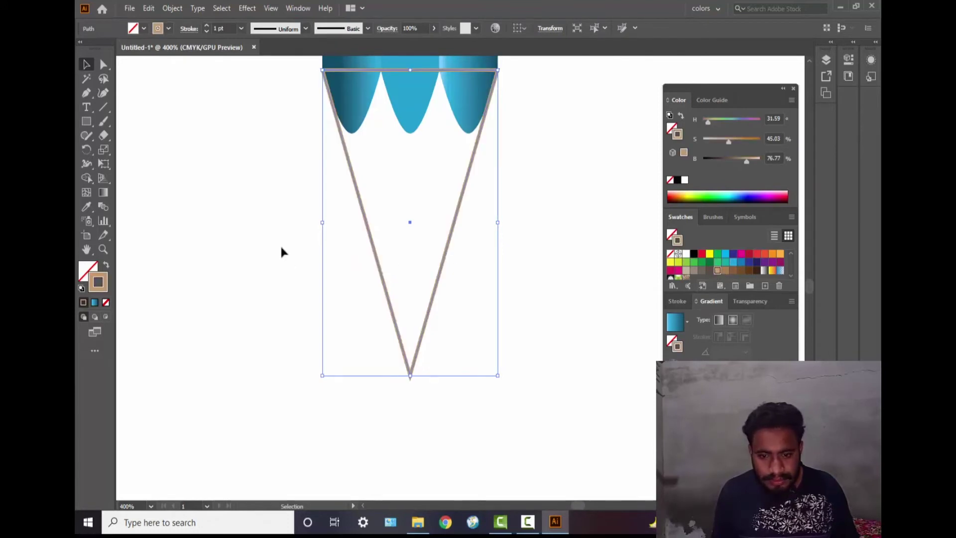
{"action": "left_click", "coordinate": [105, 302]}
{"action": "left_click", "coordinate": [86, 275]}
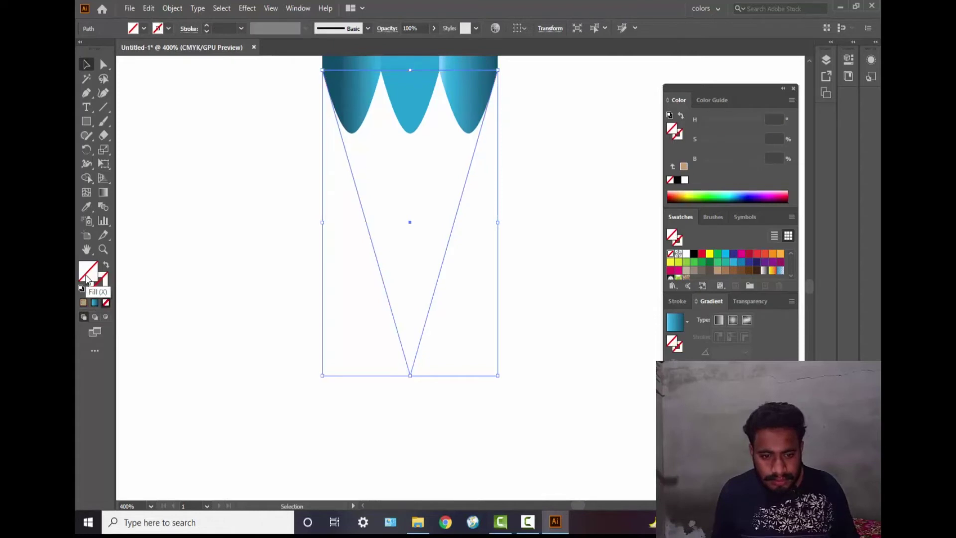
{"action": "left_click", "coordinate": [718, 272]}
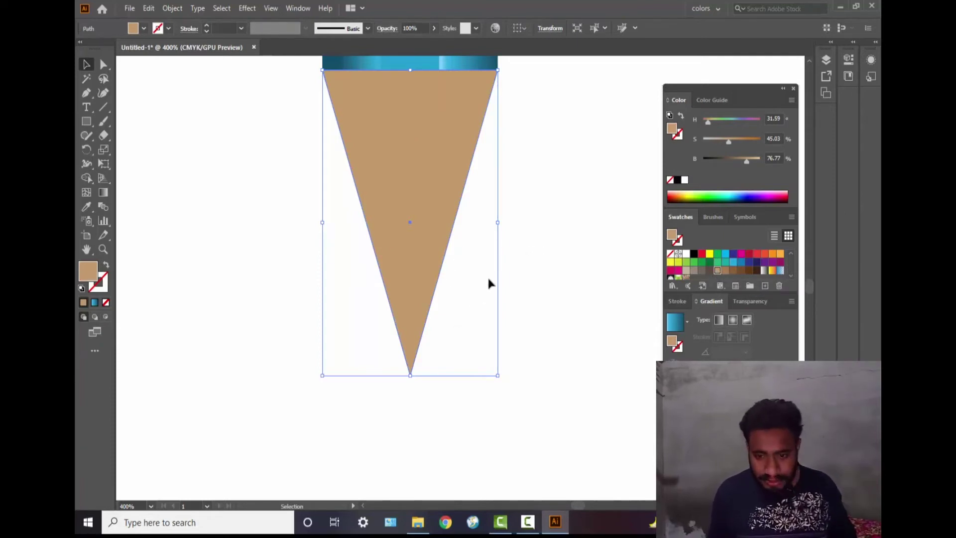
Shift the triangle's fill to a slightly more saturated web-safe tan with H 30, S 50% and B 80%, and deselect it.
{"action": "left_click_drag", "start_coordinate": [520, 206], "coordinate": [520, 261]}
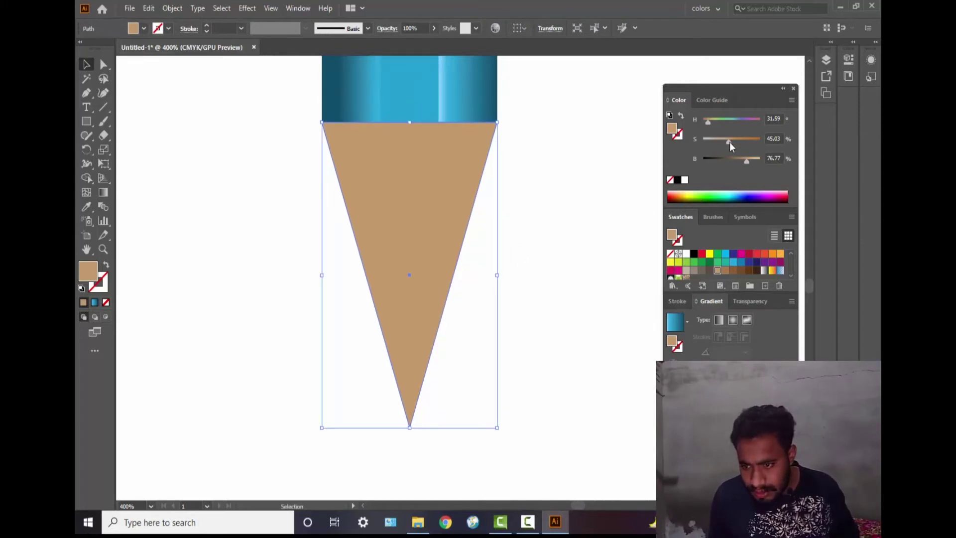
{"action": "left_click_drag", "start_coordinate": [730, 142], "coordinate": [739, 142]}
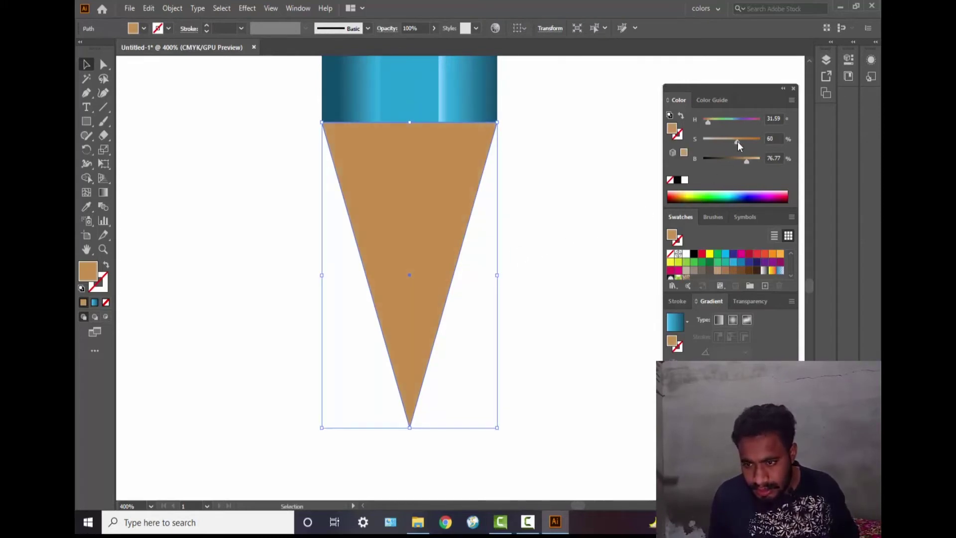
{"action": "left_click", "coordinate": [672, 152]}
{"action": "left_click", "coordinate": [595, 150]}
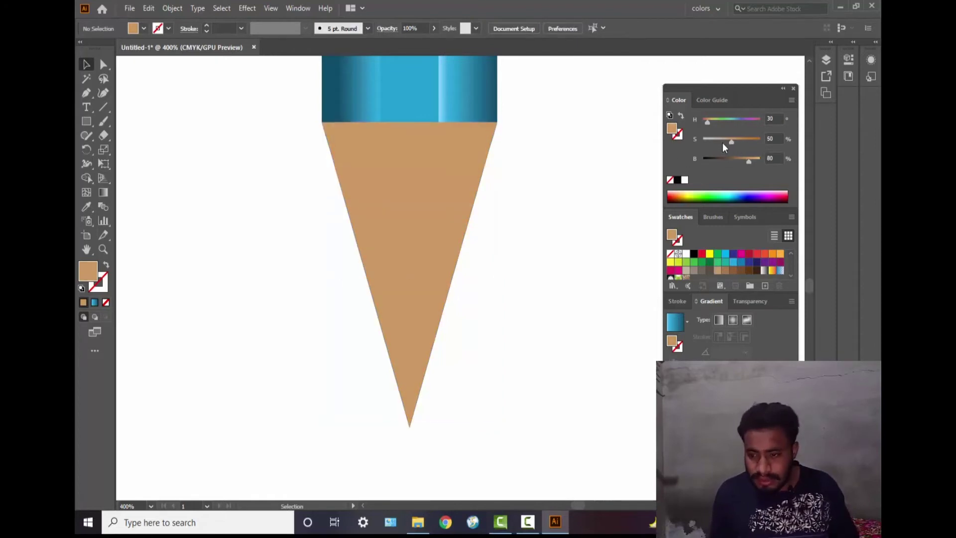
{"action": "left_click_drag", "start_coordinate": [730, 142], "coordinate": [736, 142]}
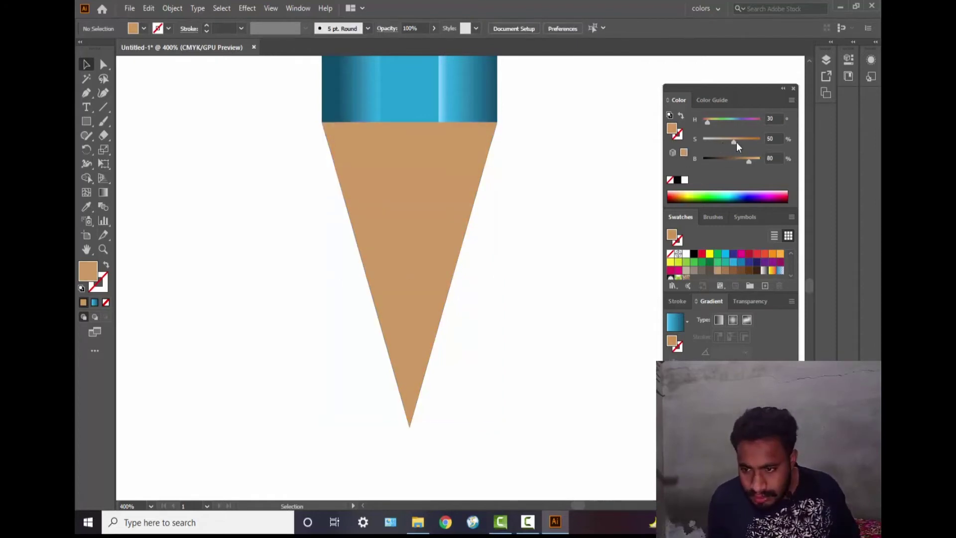
Isolate the triangle, set its fill saturation to 62% for a richer wood tone, and deselect it.
{"action": "double_click", "coordinate": [463, 209]}
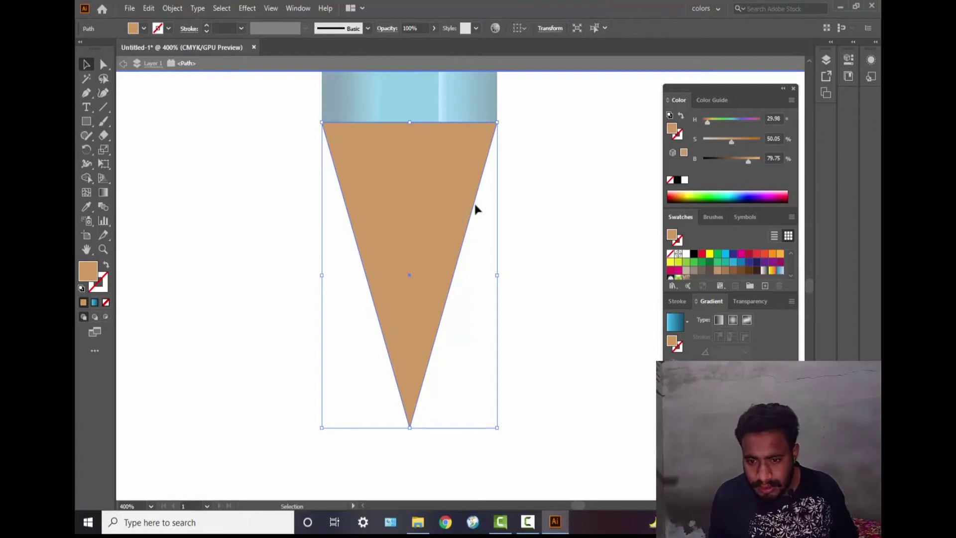
{"action": "left_click_drag", "start_coordinate": [264, 207], "coordinate": [542, 319]}
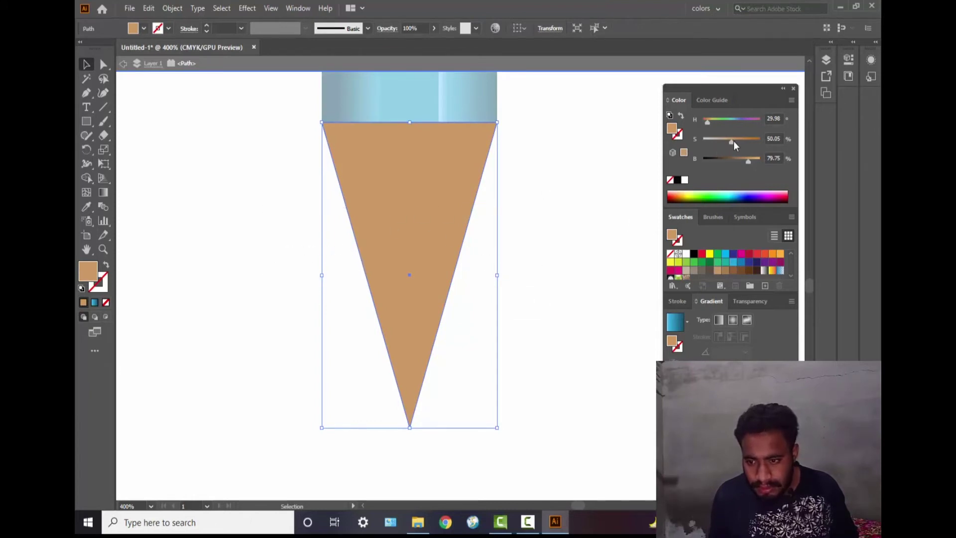
{"action": "left_click_drag", "start_coordinate": [733, 142], "coordinate": [740, 142]}
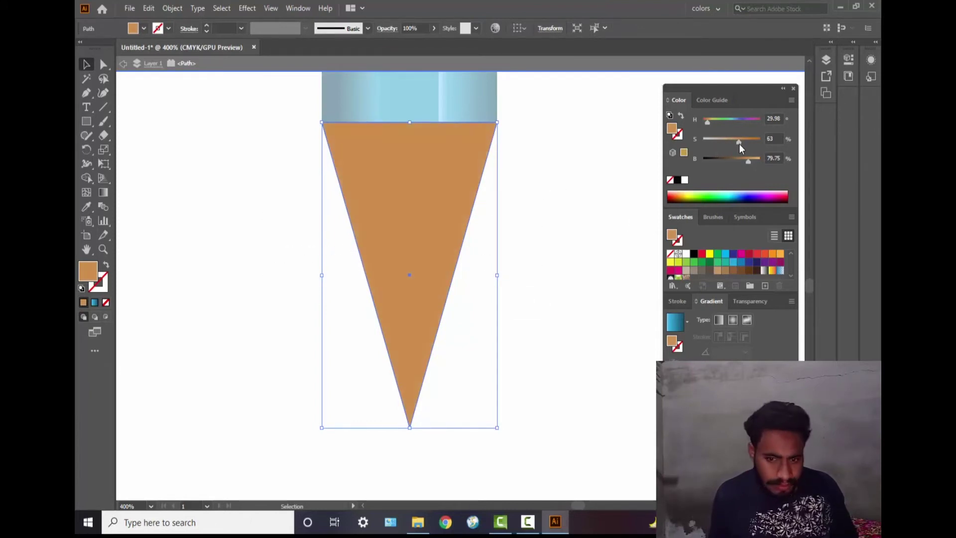
{"action": "left_click", "coordinate": [582, 163]}
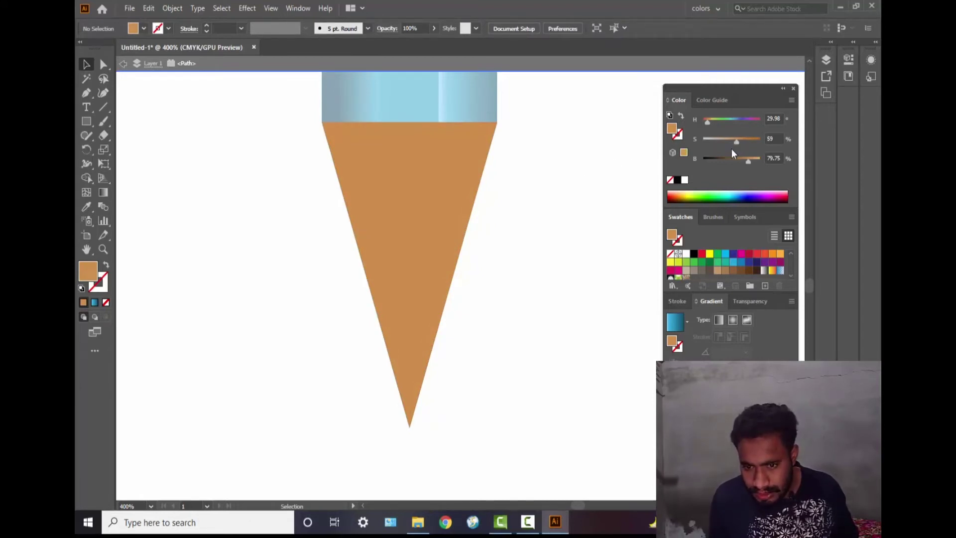
{"action": "left_click", "coordinate": [421, 228]}
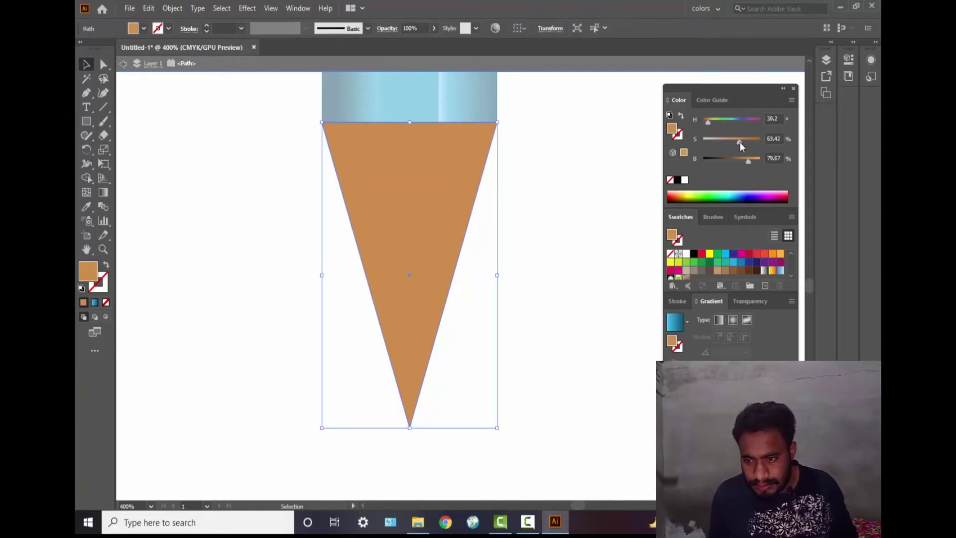
{"action": "left_click_drag", "start_coordinate": [739, 142], "coordinate": [737, 145]}
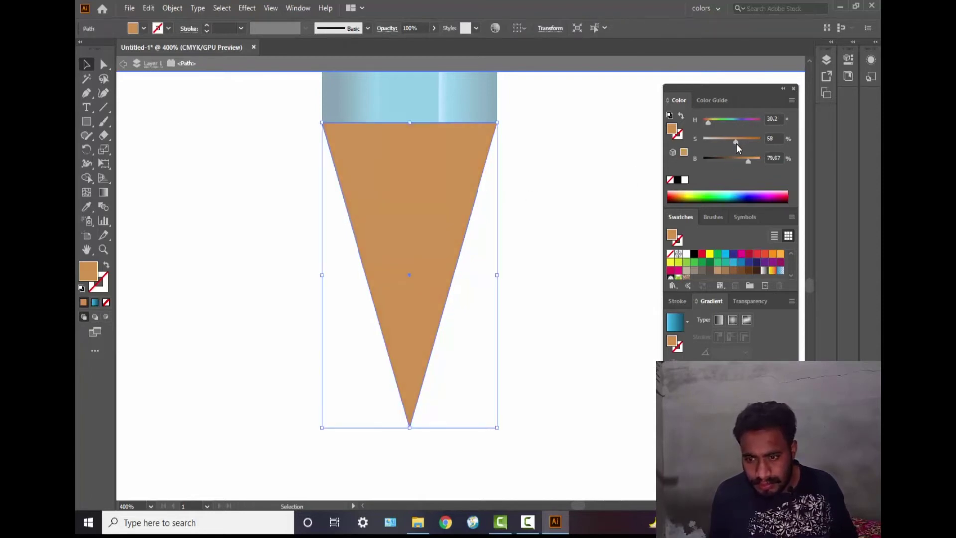
{"action": "left_click", "coordinate": [602, 149]}
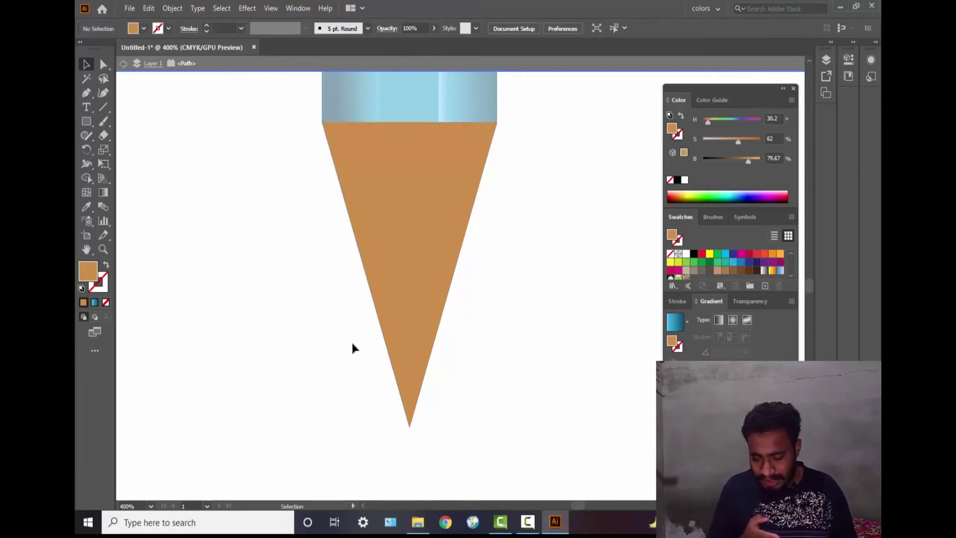
Try to cut off the triangle's lower point diagonally with the Knife and move it away, and undo both the move and the cut.
{"action": "double_click", "coordinate": [103, 136]}
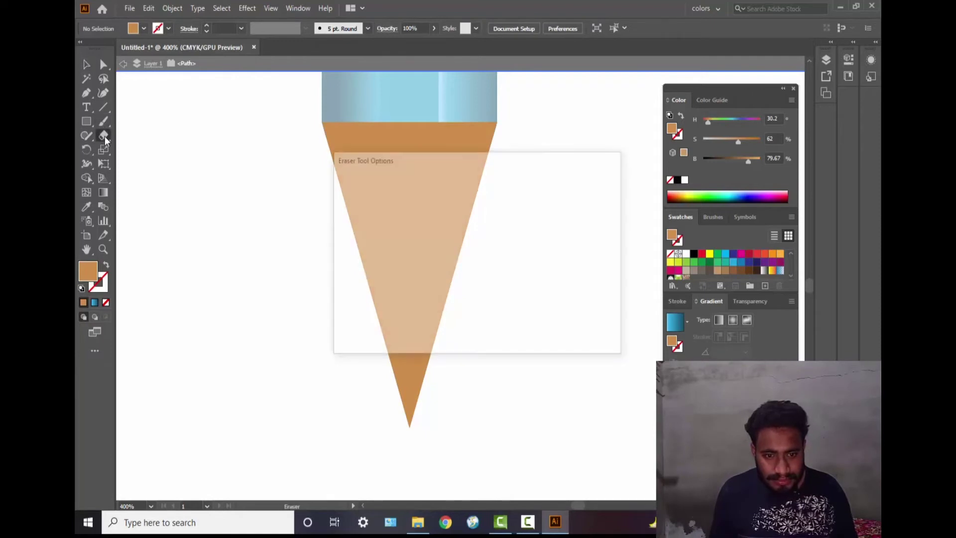
{"action": "left_click", "coordinate": [591, 331]}
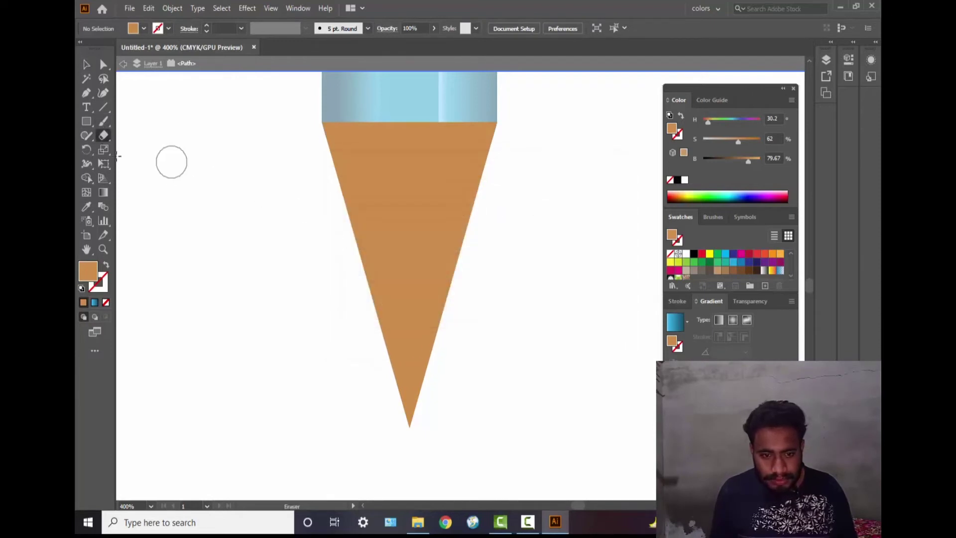
{"action": "left_click", "coordinate": [104, 136]}
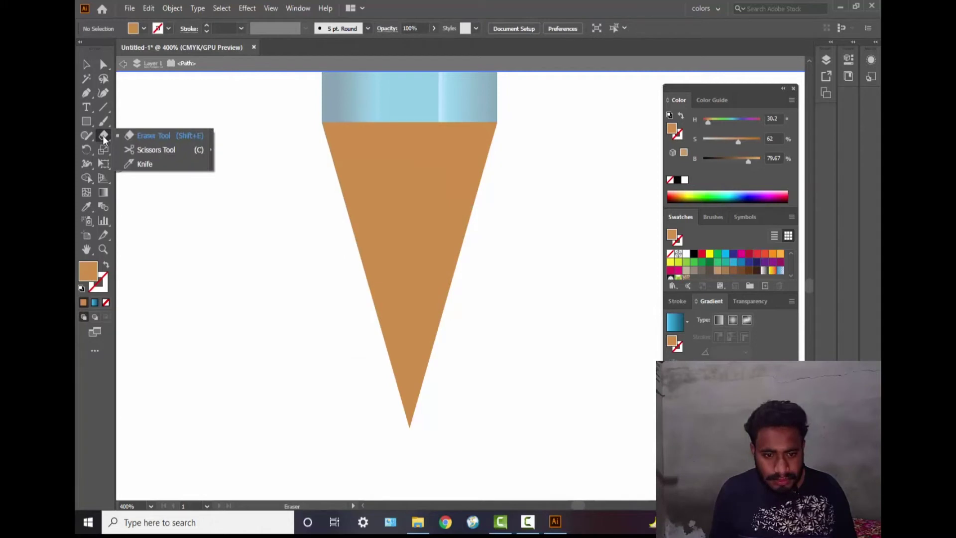
{"action": "left_click", "coordinate": [143, 164]}
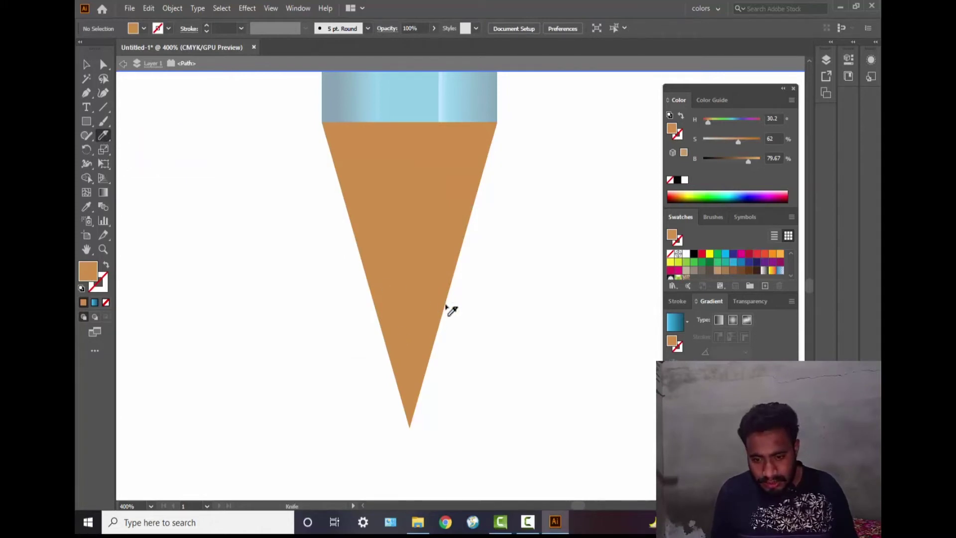
{"action": "left_click_drag", "start_coordinate": [445, 308], "coordinate": [384, 362]}
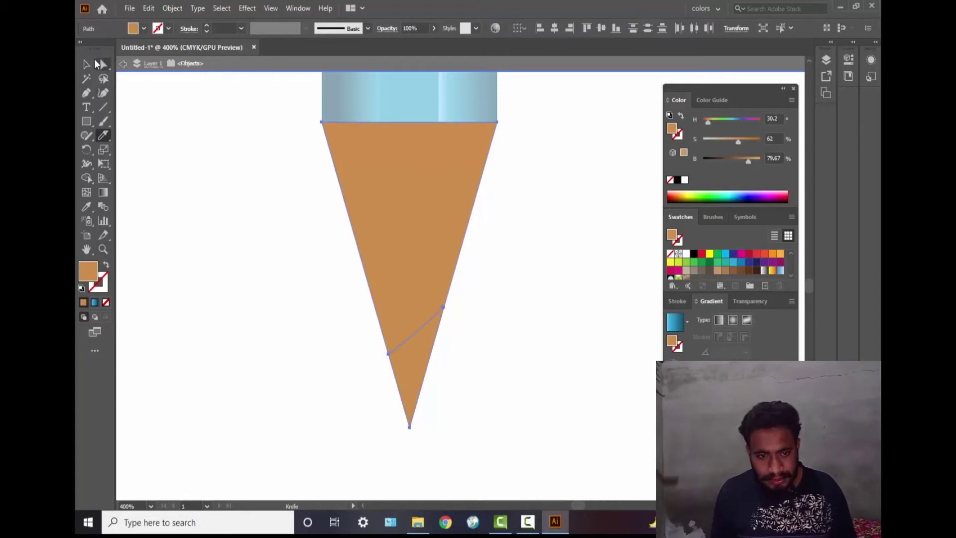
{"action": "left_click", "coordinate": [96, 62]}
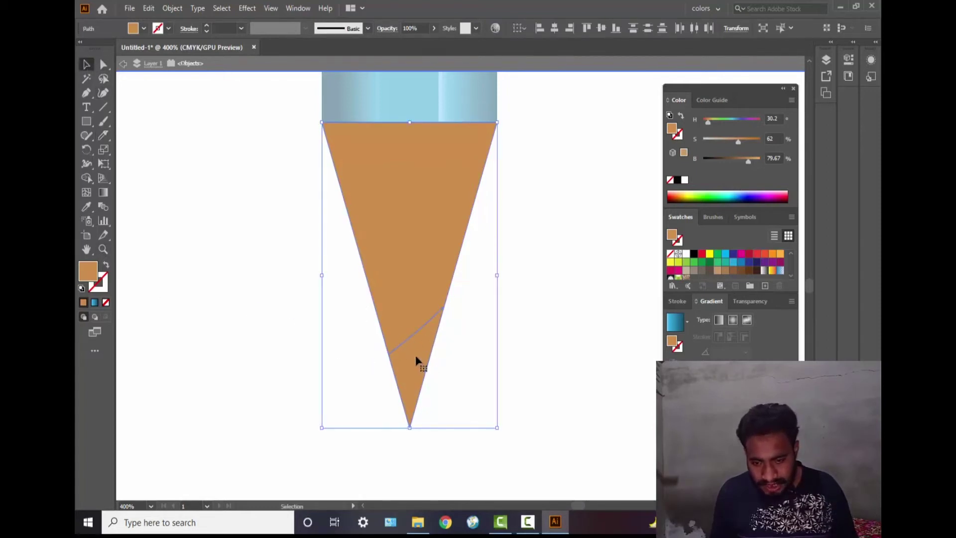
{"action": "left_click_drag", "start_coordinate": [416, 358], "coordinate": [423, 376]}
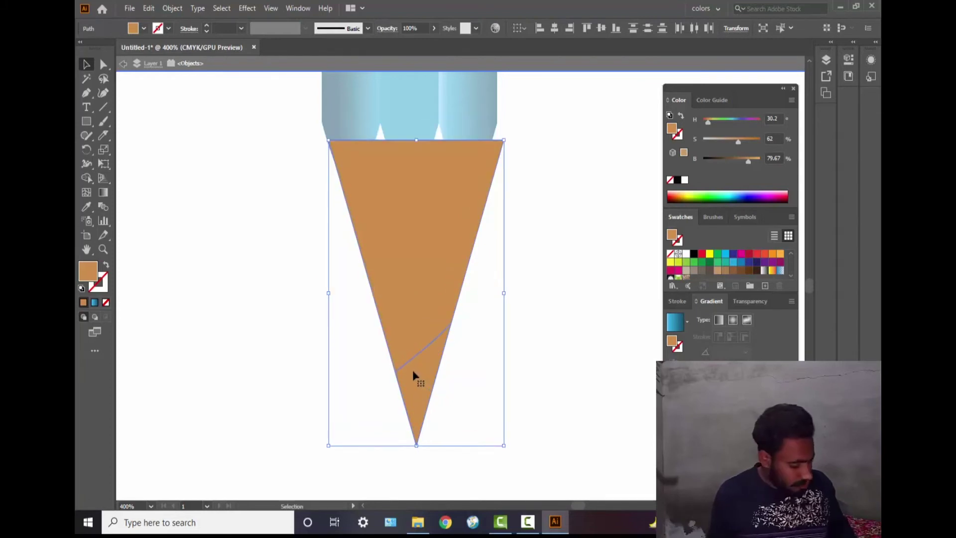
{"action": "key", "text": "ctrl+z"}
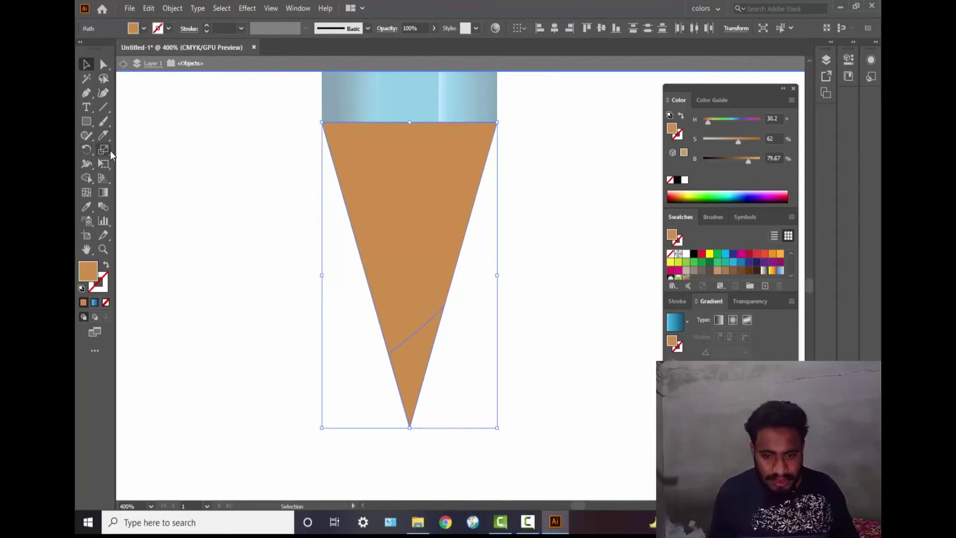
{"action": "key", "text": "ctrl+z"}
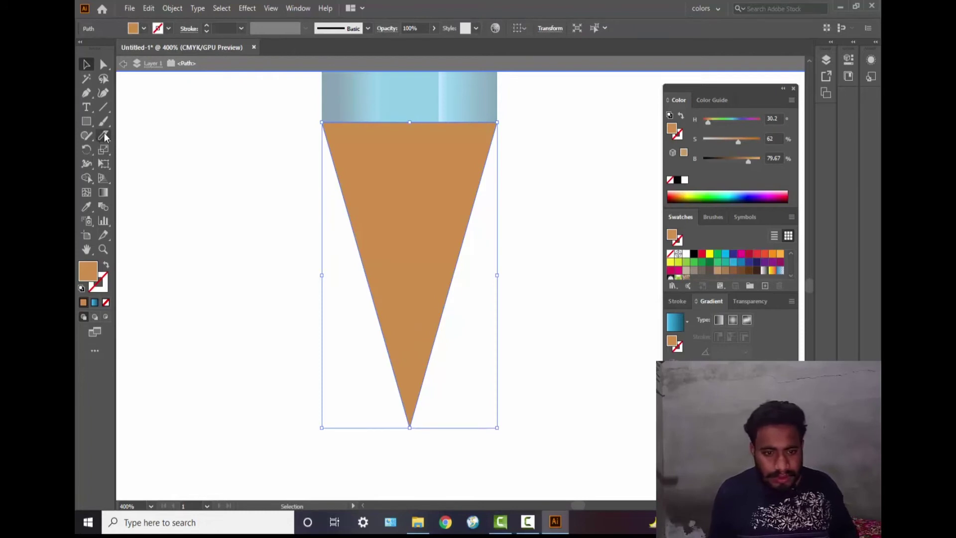
Cut the triangle's lower point off with a slightly curved diagonal Knife stroke extending past both edges.
{"action": "left_click", "coordinate": [106, 137]}
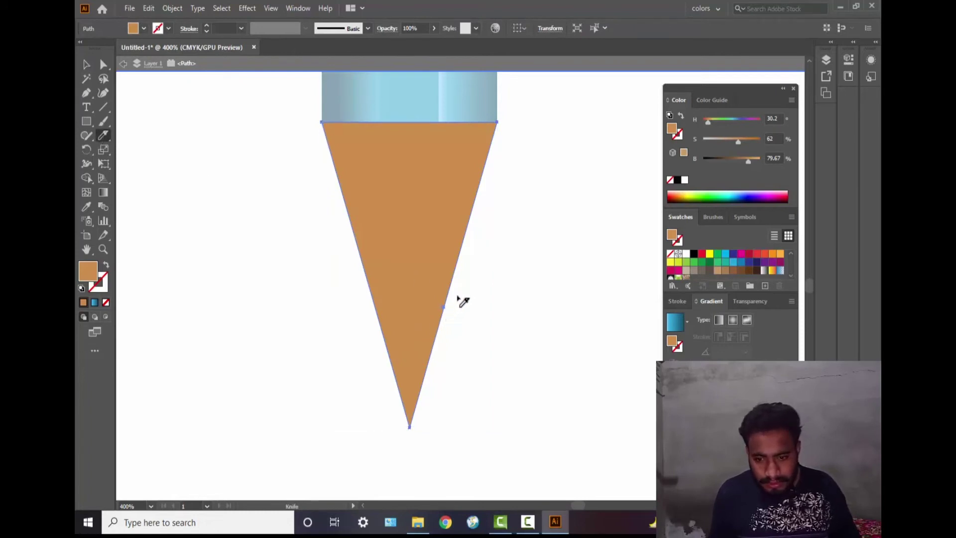
{"action": "left_click_drag", "start_coordinate": [458, 298], "coordinate": [331, 409]}
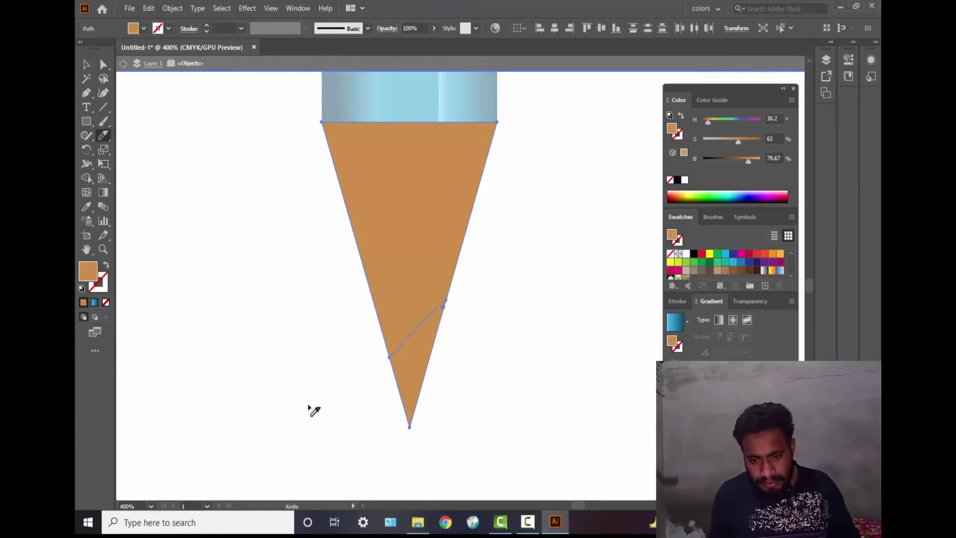
{"action": "key", "text": "v"}
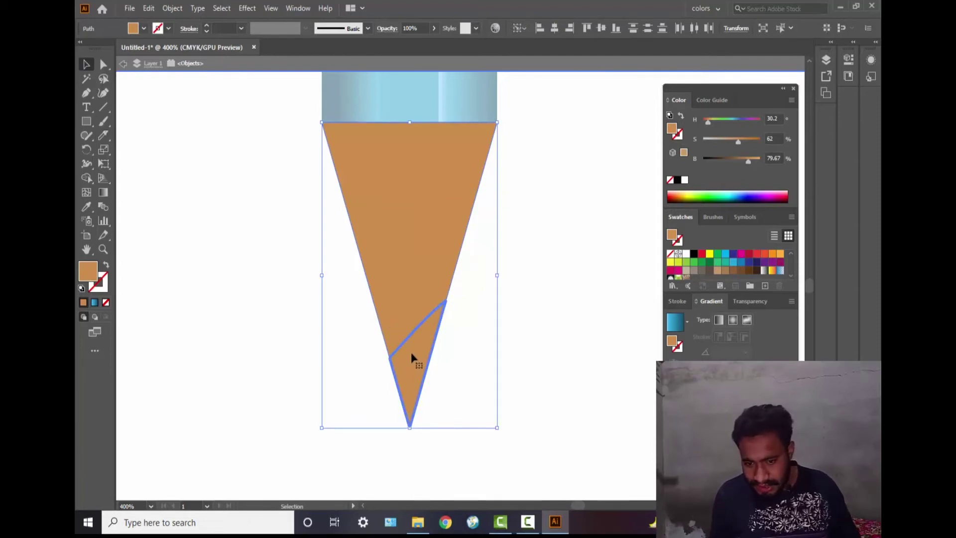
Select only the cut-off lower point of the triangle and fill it with black as the pencil lead.
{"action": "left_click", "coordinate": [694, 255]}
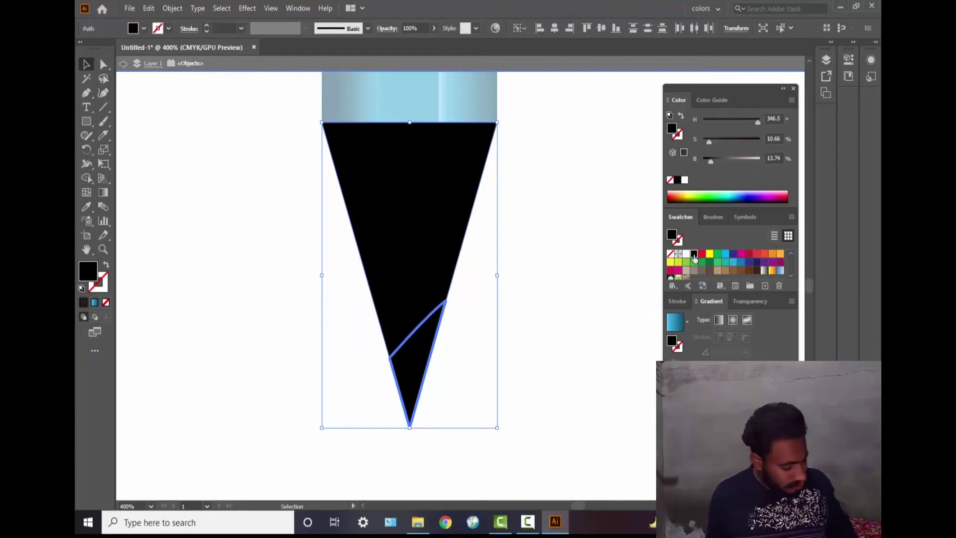
{"action": "key", "text": "ctrl+z"}
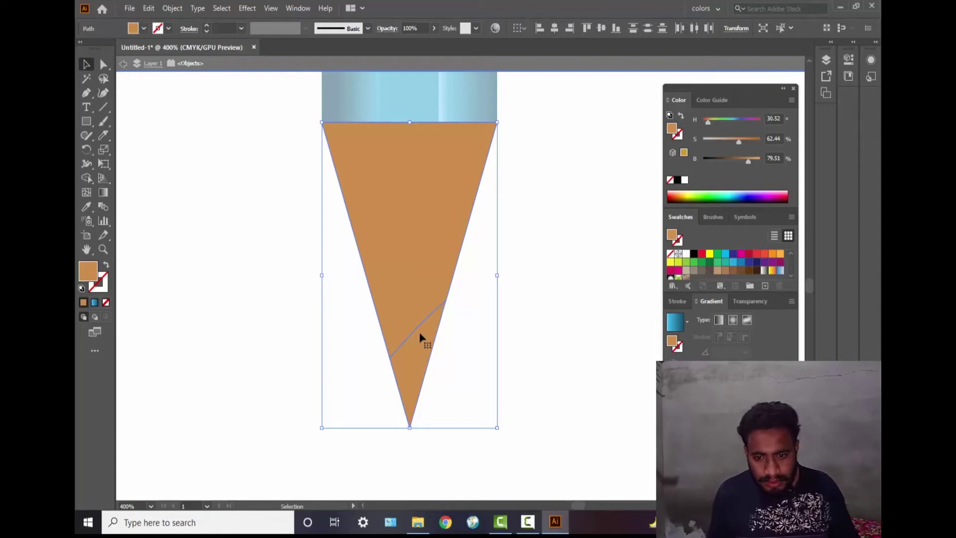
{"action": "right_click", "coordinate": [410, 298]}
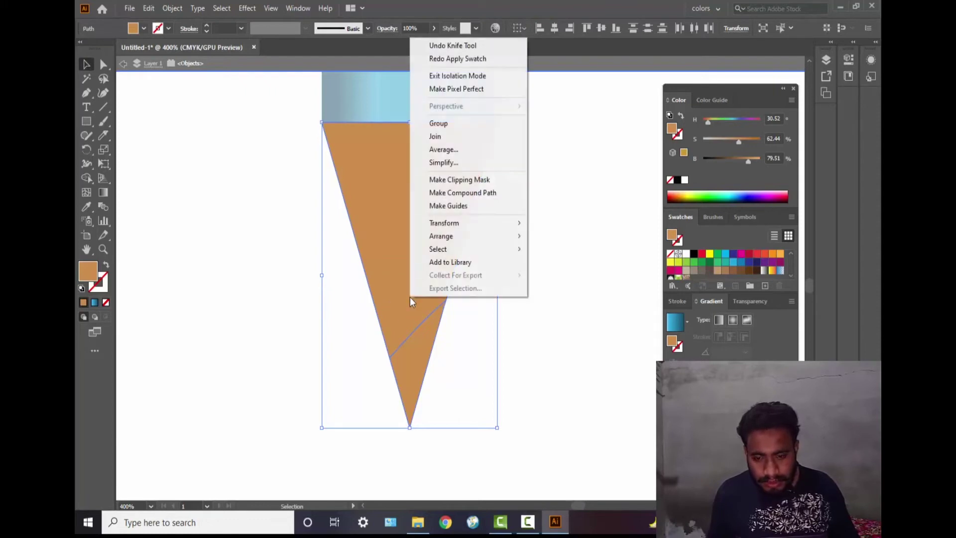
{"action": "left_click", "coordinate": [518, 129]}
{"action": "left_click", "coordinate": [566, 120]}
{"action": "left_click", "coordinate": [413, 359]}
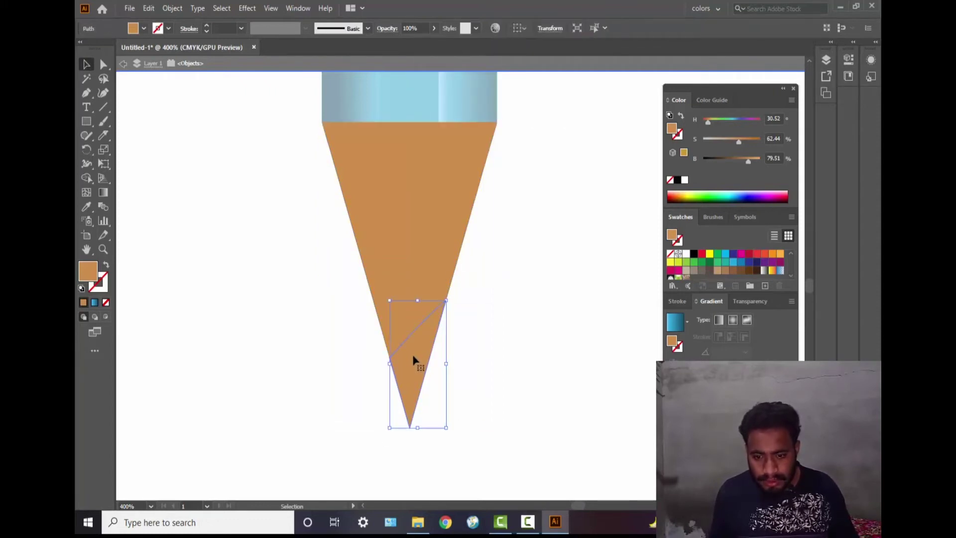
{"action": "left_click_drag", "start_coordinate": [414, 358], "coordinate": [438, 357]}
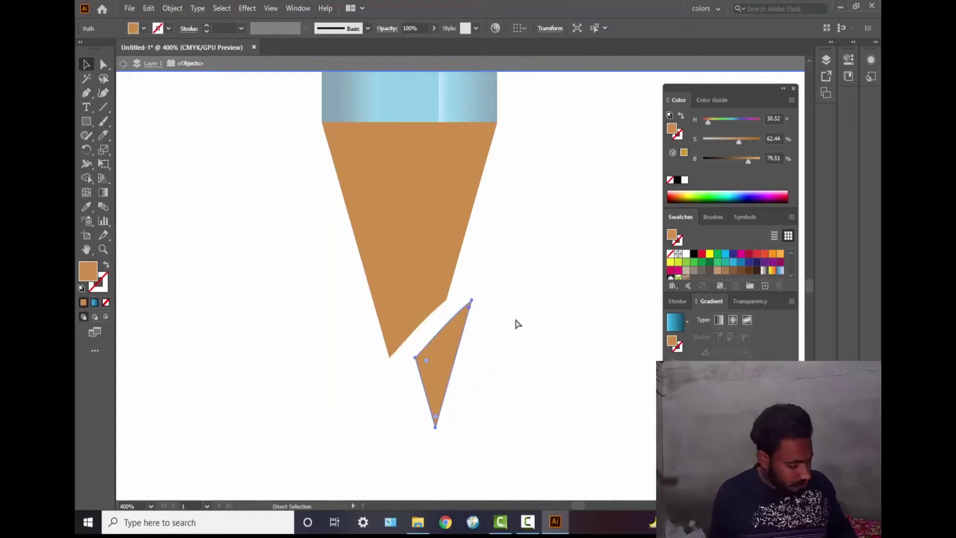
{"action": "key", "text": "ctrl+z"}
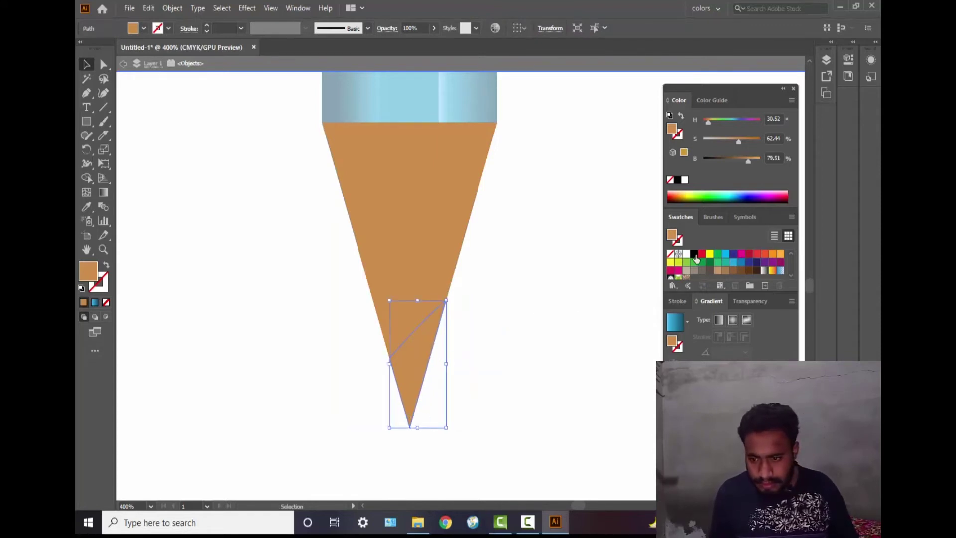
{"action": "left_click", "coordinate": [694, 255]}
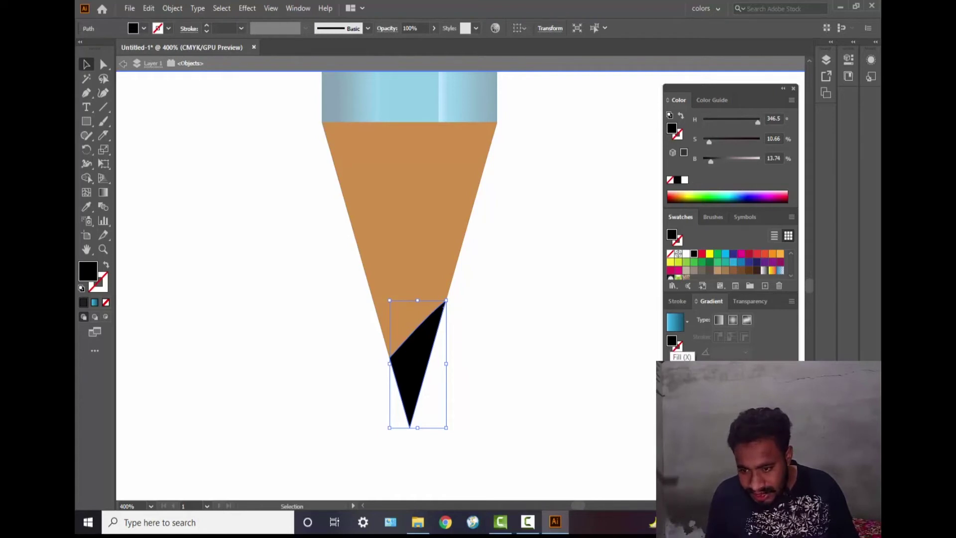
Apply a linear gradient to the pencil's lead point and remove its blue colour stops, keeping only the dark ones.
{"action": "left_click", "coordinate": [671, 343]}
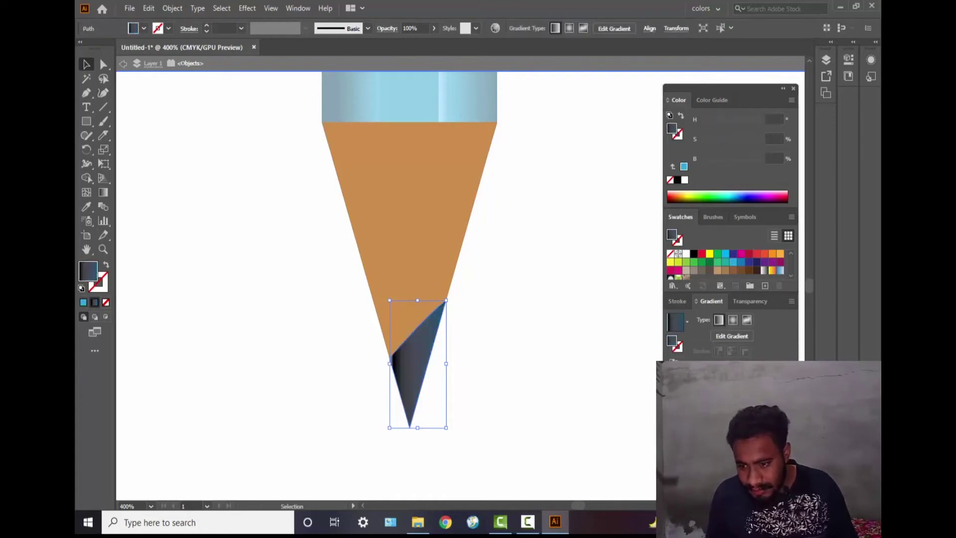
{"action": "left_click_drag", "start_coordinate": [688, 404], "coordinate": [774, 443]}
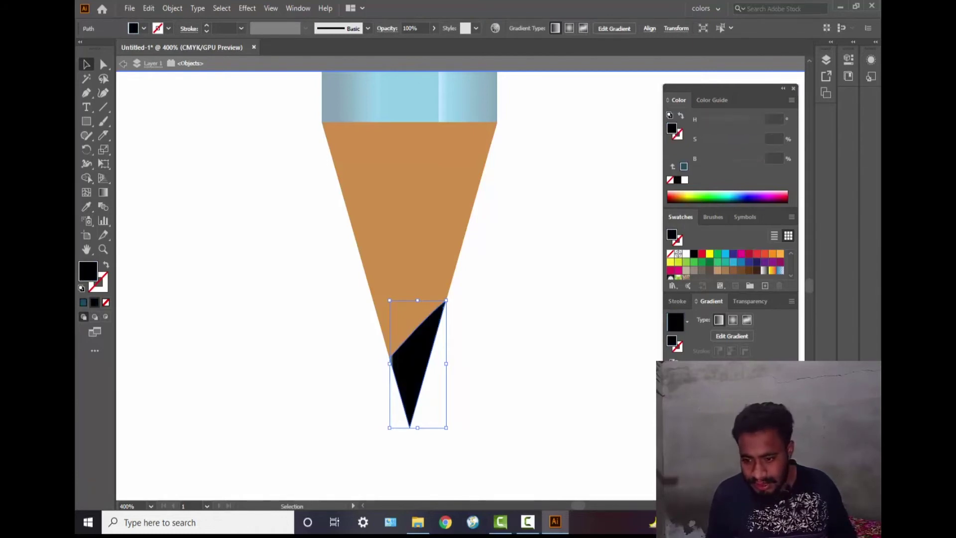
{"action": "left_click_drag", "start_coordinate": [767, 405], "coordinate": [766, 444]}
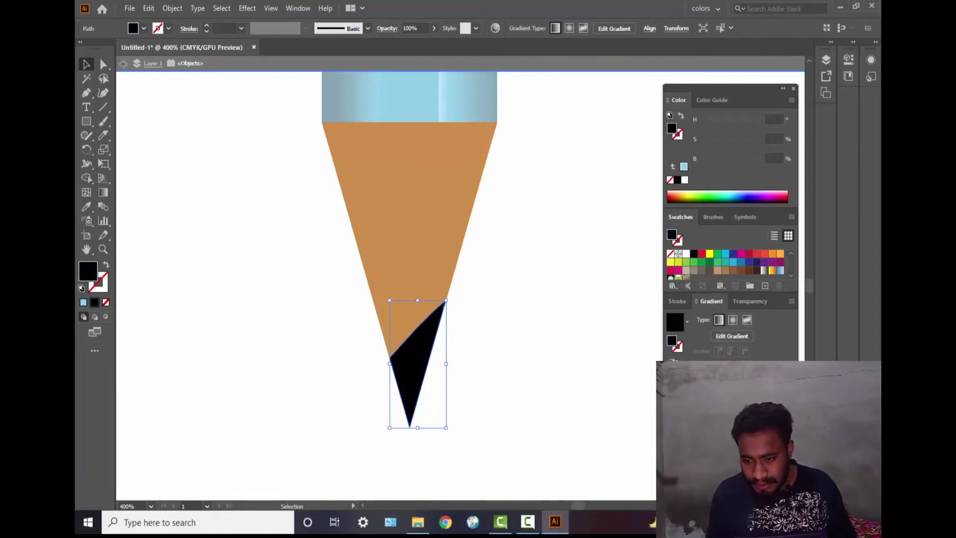
Raise an inner stop of the lead's gradient to 60% brightness and reposition the stops to form a grey highlight between black edges.
{"action": "left_click", "coordinate": [758, 404]}
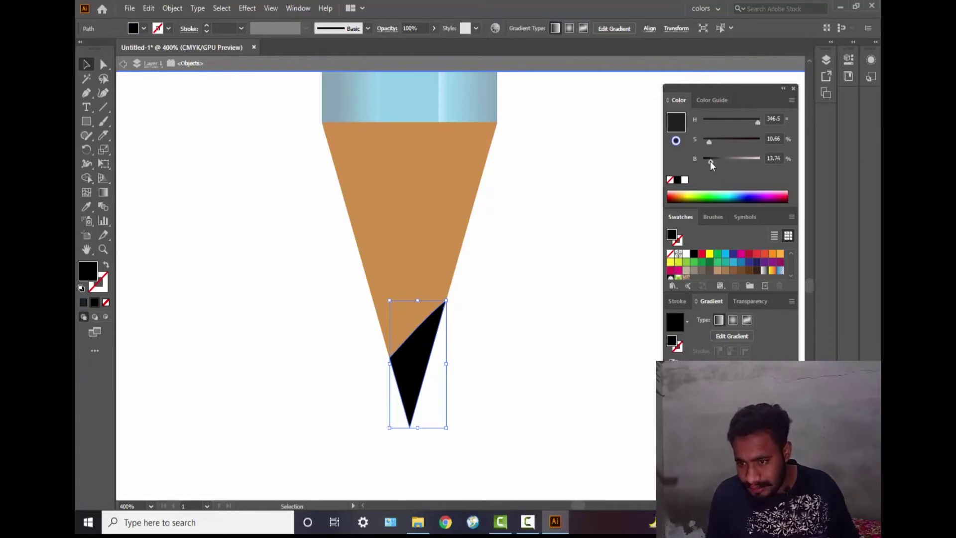
{"action": "left_click_drag", "start_coordinate": [711, 160], "coordinate": [722, 163]}
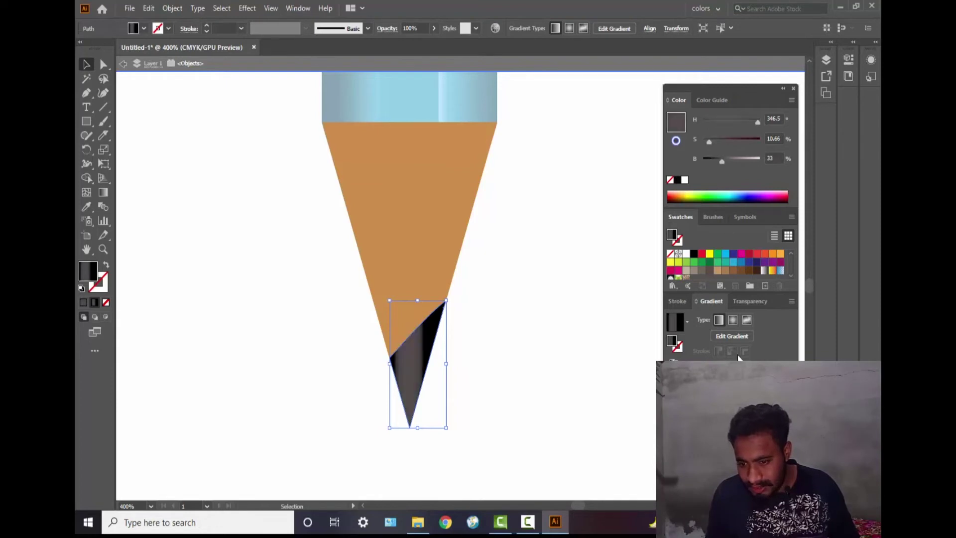
{"action": "left_click_drag", "start_coordinate": [728, 160], "coordinate": [738, 160]}
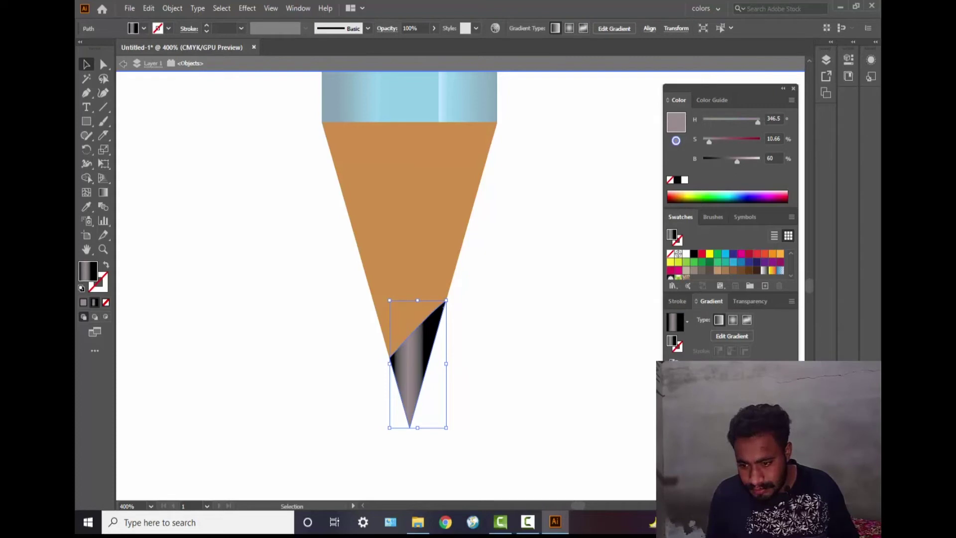
{"action": "left_click_drag", "start_coordinate": [742, 404], "coordinate": [784, 405]}
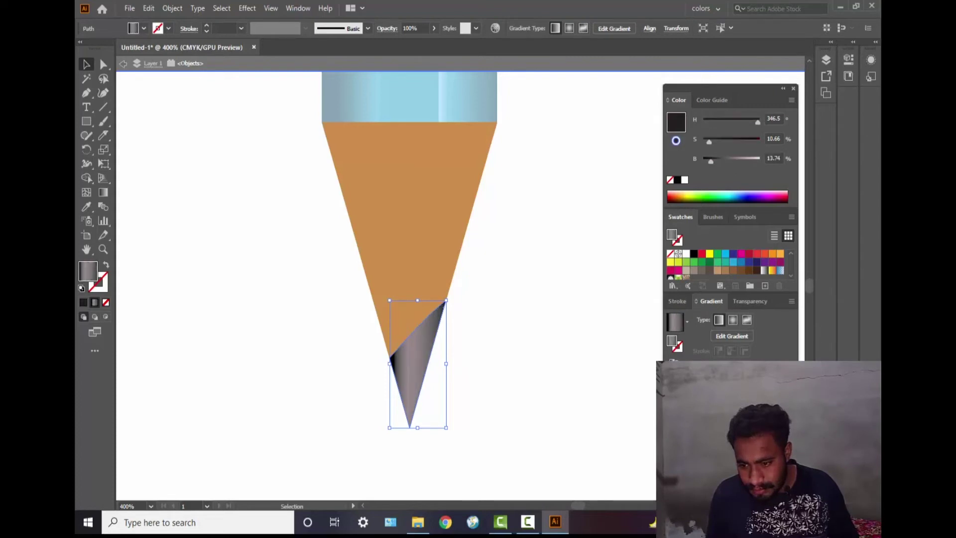
{"action": "mouse_move", "coordinate": [711, 405]}
{"action": "left_mouse_down"}
{"action": "mouse_move", "coordinate": [739, 405]}
{"action": "mouse_move", "coordinate": [758, 392]}
{"action": "mouse_move", "coordinate": [722, 391]}
{"action": "left_mouse_up"}
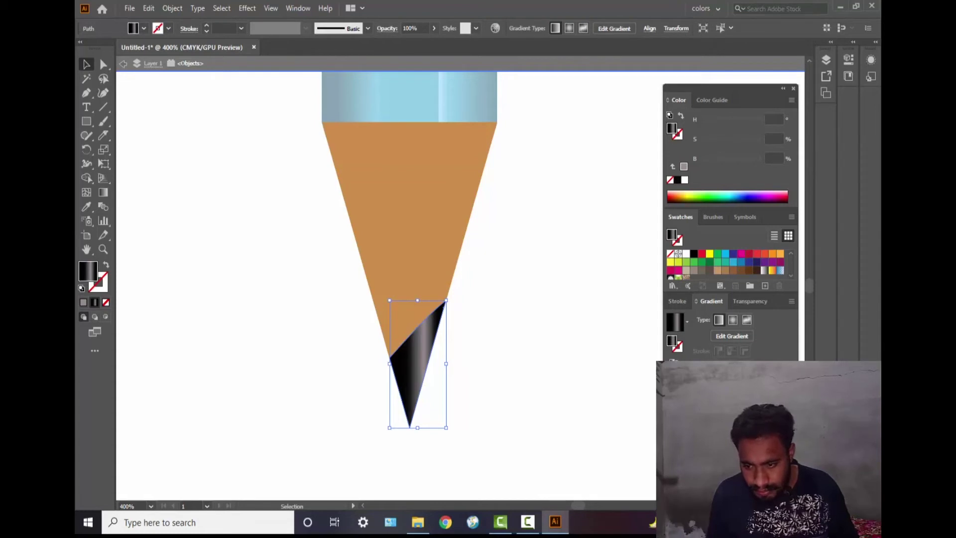
Reposition the pencil lead's gradient stops and midpoints to leave a narrow grey highlight between darker black areas.
{"action": "left_click", "coordinate": [671, 400]}
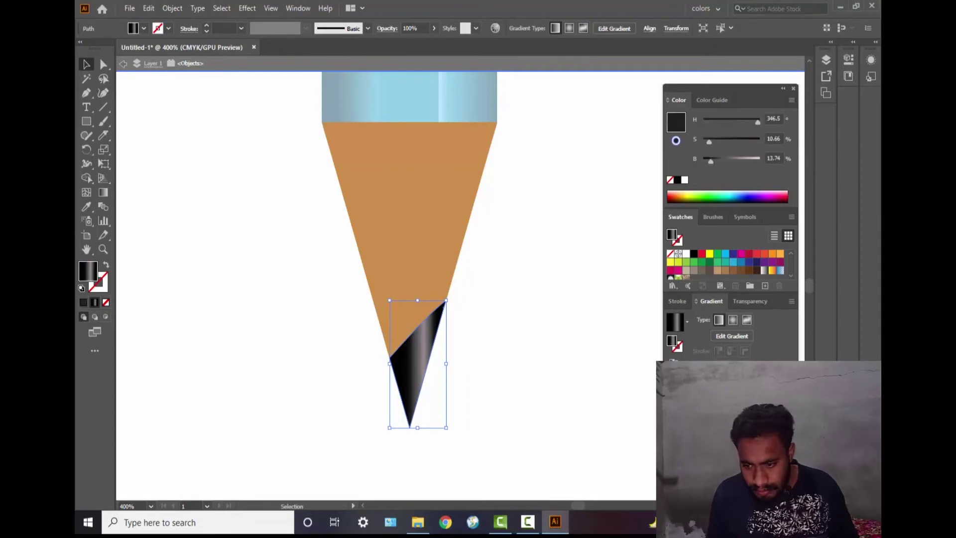
{"action": "left_click_drag", "start_coordinate": [766, 400], "coordinate": [757, 400]}
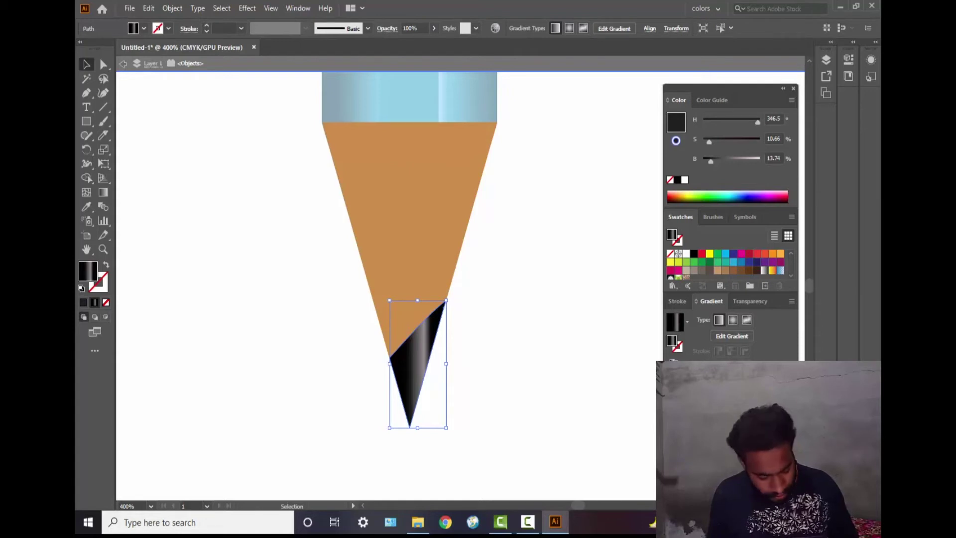
{"action": "left_click_drag", "start_coordinate": [709, 400], "coordinate": [728, 400]}
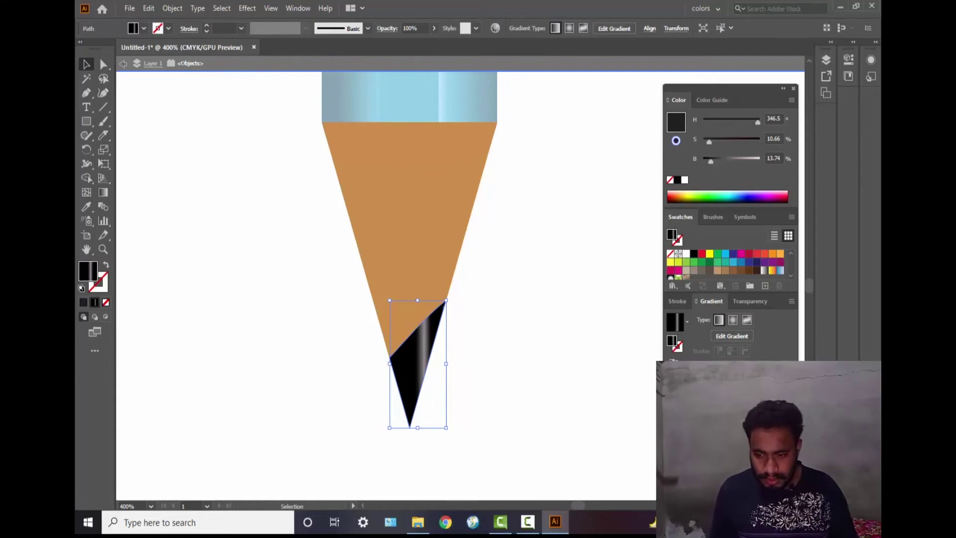
{"action": "left_click", "coordinate": [719, 394]}
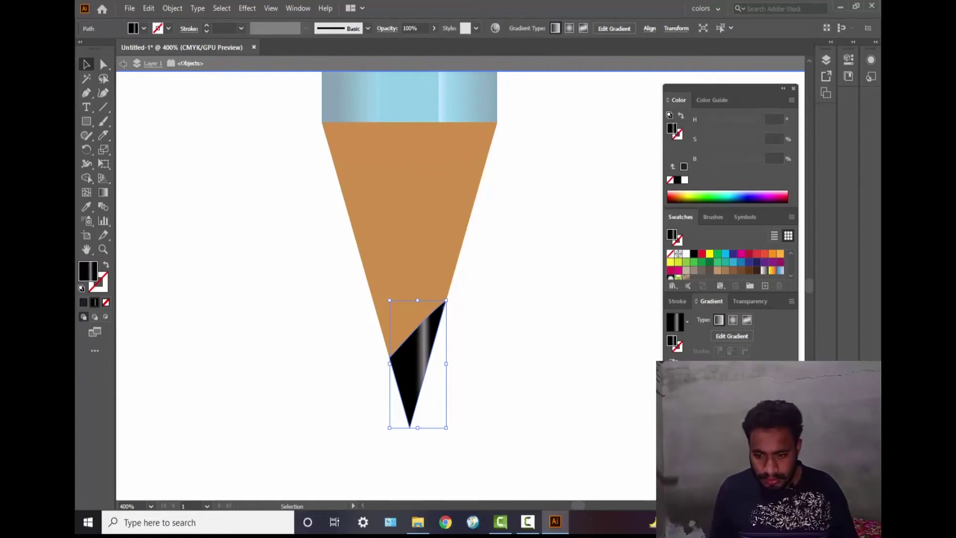
{"action": "mouse_move", "coordinate": [720, 393]}
{"action": "left_mouse_down"}
{"action": "mouse_move", "coordinate": [711, 394]}
{"action": "mouse_move", "coordinate": [720, 394]}
{"action": "left_mouse_up"}
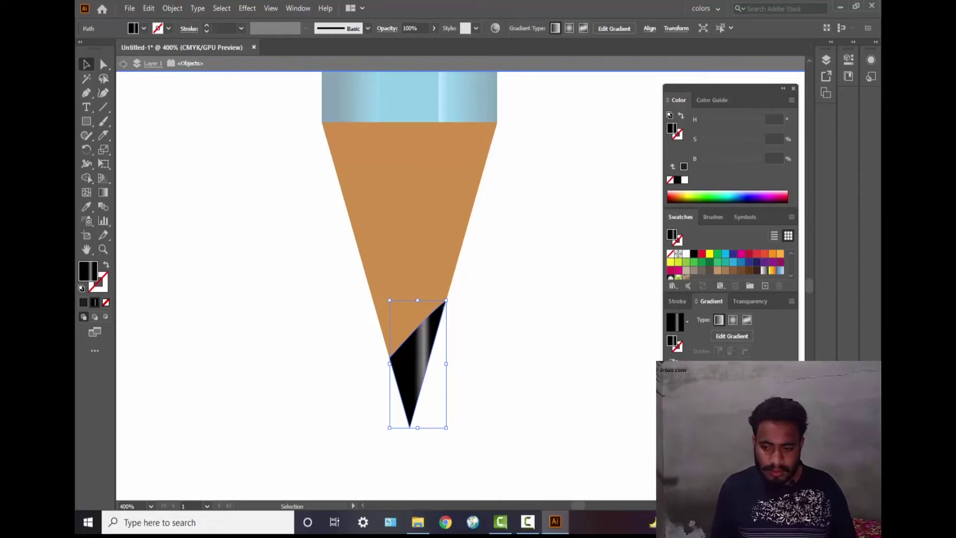
{"action": "left_click", "coordinate": [569, 357]}
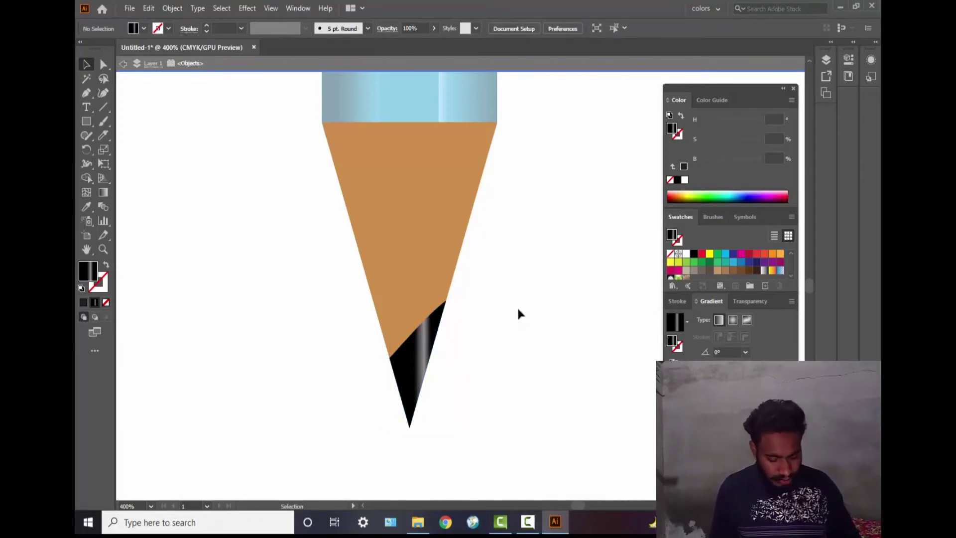
Try to place the tan wood cone behind the other pencil parts in isolation mode by sending it to the back.
{"action": "scroll", "coordinate": [520, 307], "scroll_direction": "down", "scroll_amount": 3}
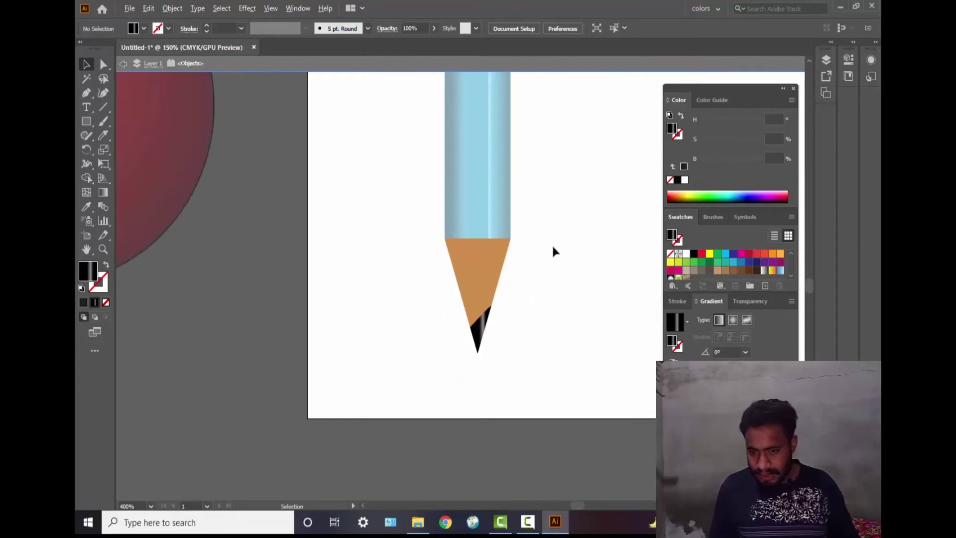
{"action": "scroll", "coordinate": [553, 252], "scroll_direction": "down", "scroll_amount": 2}
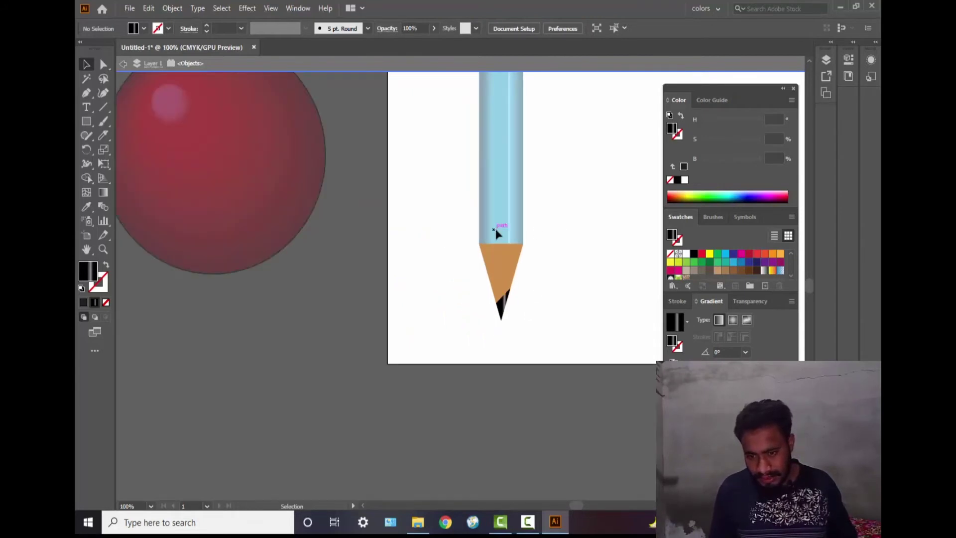
{"action": "left_click", "coordinate": [500, 269]}
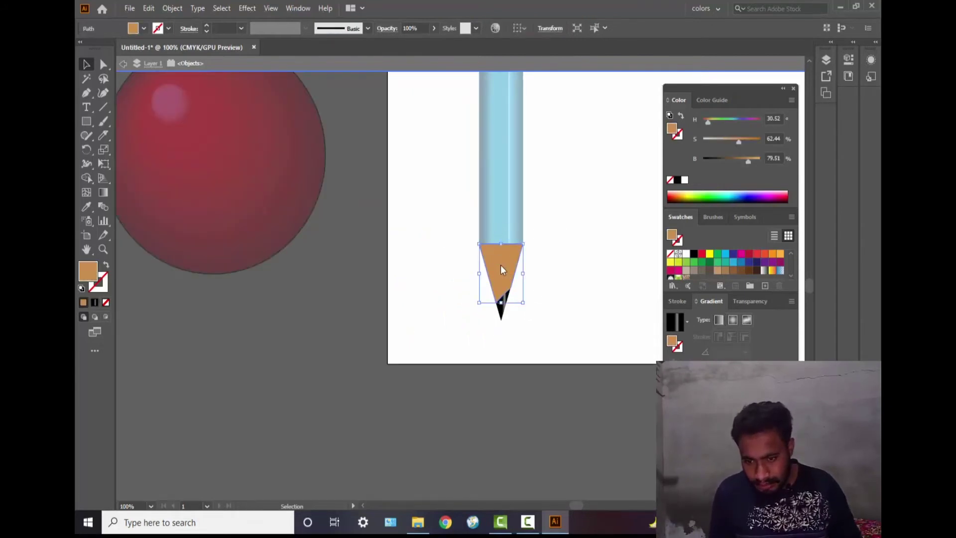
{"action": "right_click", "coordinate": [500, 264]}
{"action": "mouse_move", "coordinate": [549, 453]}
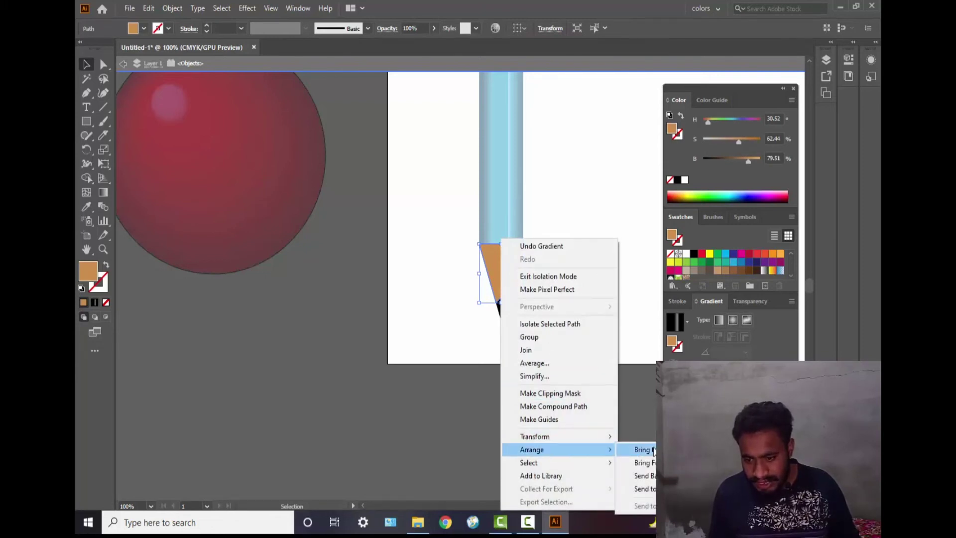
{"action": "left_click", "coordinate": [643, 489]}
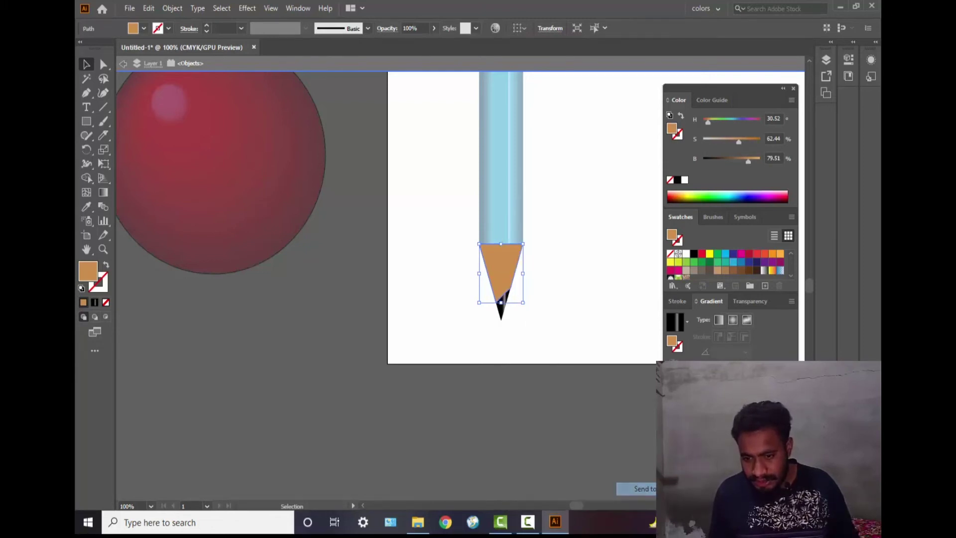
{"action": "right_click", "coordinate": [504, 262]}
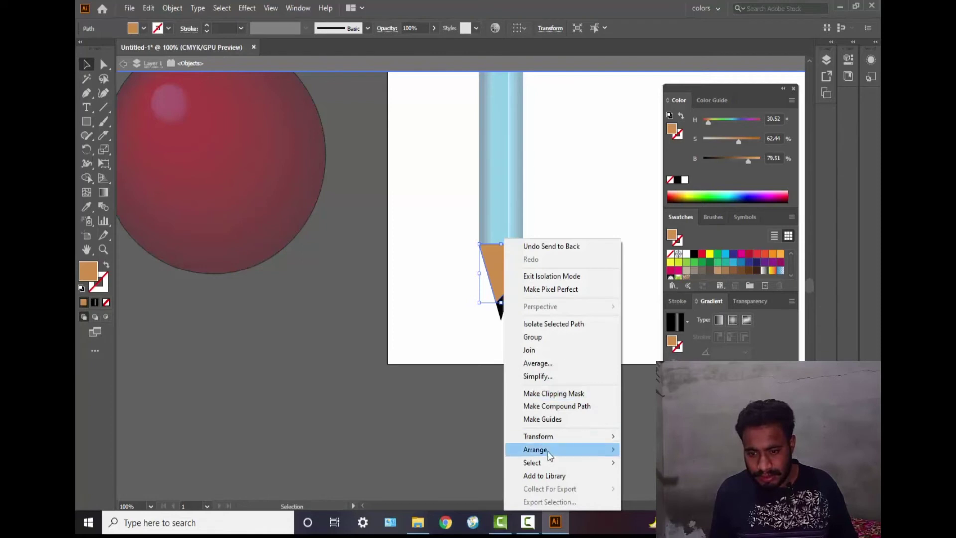
{"action": "mouse_move", "coordinate": [550, 454]}
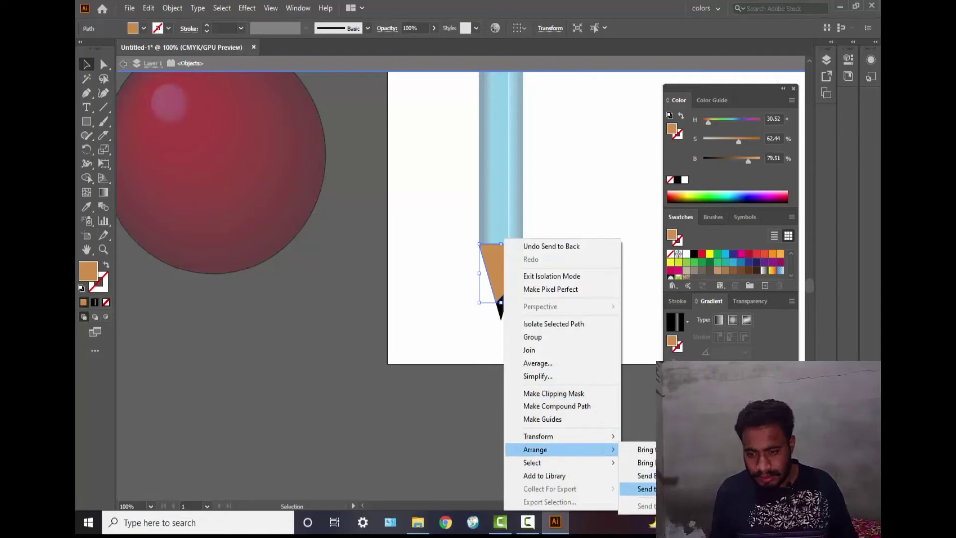
{"action": "left_click", "coordinate": [644, 488]}
{"action": "left_click", "coordinate": [608, 288]}
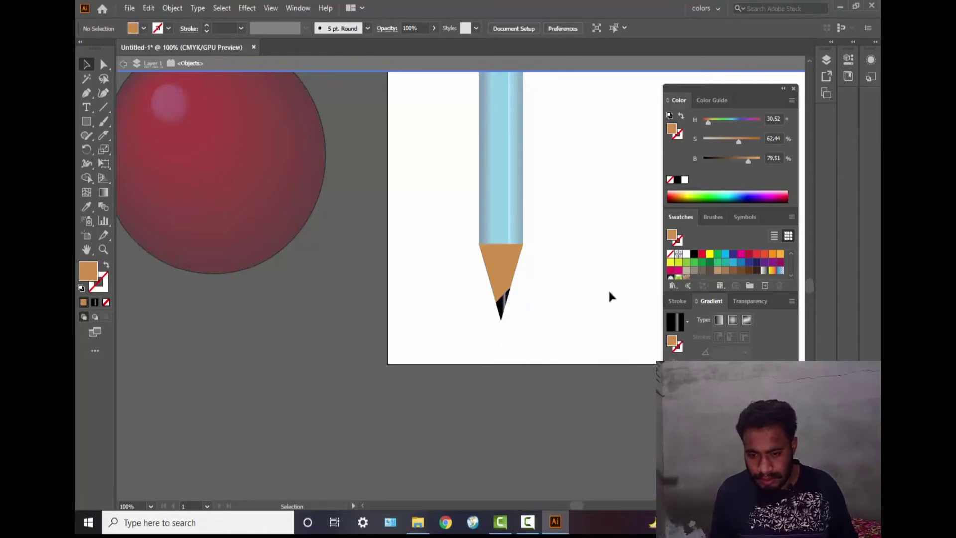
Exit isolation mode and send the tan wood cone backward one level in the stacking order.
{"action": "double_click", "coordinate": [454, 181]}
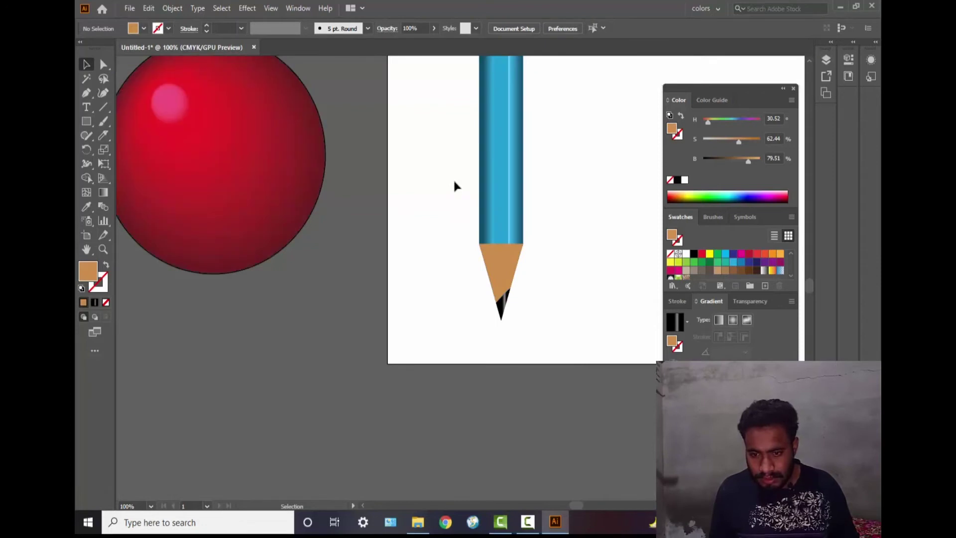
{"action": "left_click", "coordinate": [500, 264]}
{"action": "right_click", "coordinate": [501, 272]}
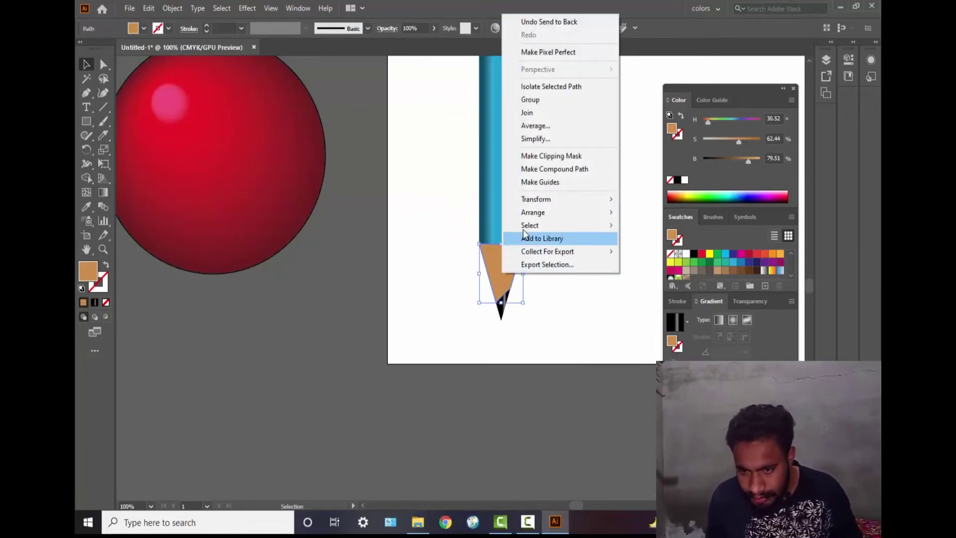
{"action": "mouse_move", "coordinate": [530, 226]}
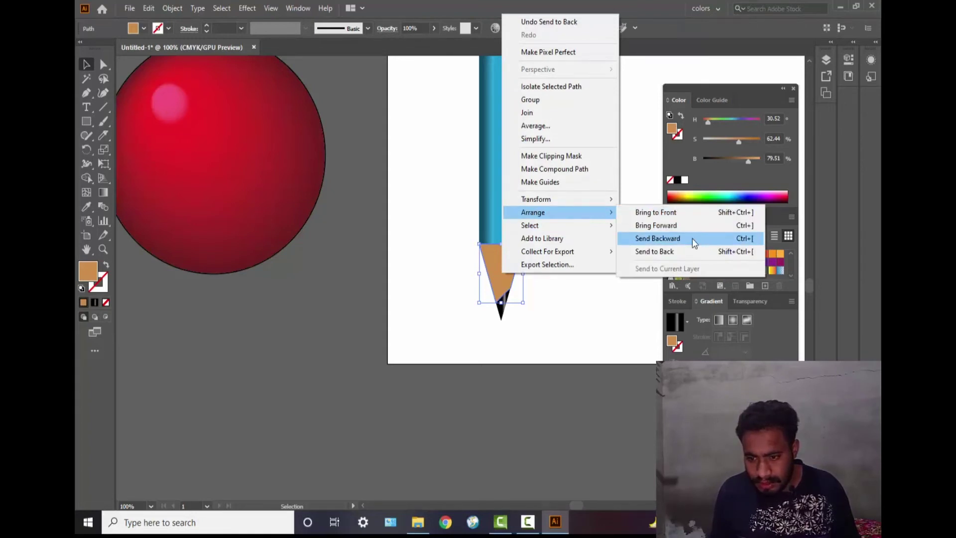
{"action": "left_click", "coordinate": [692, 240]}
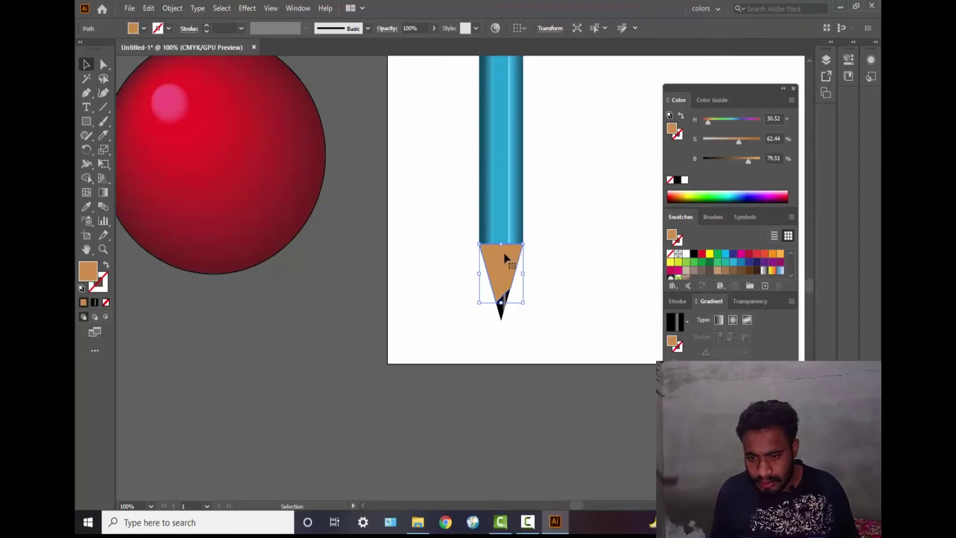
Bring all the blue pencil body pieces to the front so their scalloped ends overlap the wood cone.
{"action": "mouse_move", "coordinate": [434, 140]}
{"action": "left_mouse_down"}
{"action": "mouse_move", "coordinate": [557, 168]}
{"action": "mouse_move", "coordinate": [560, 176]}
{"action": "left_mouse_up"}
{"action": "right_click", "coordinate": [504, 175]}
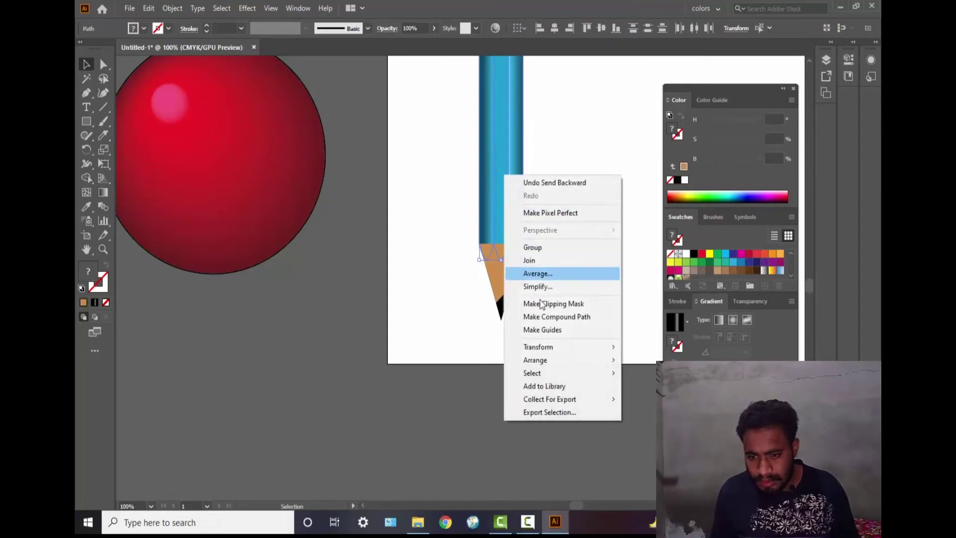
{"action": "mouse_move", "coordinate": [558, 358]}
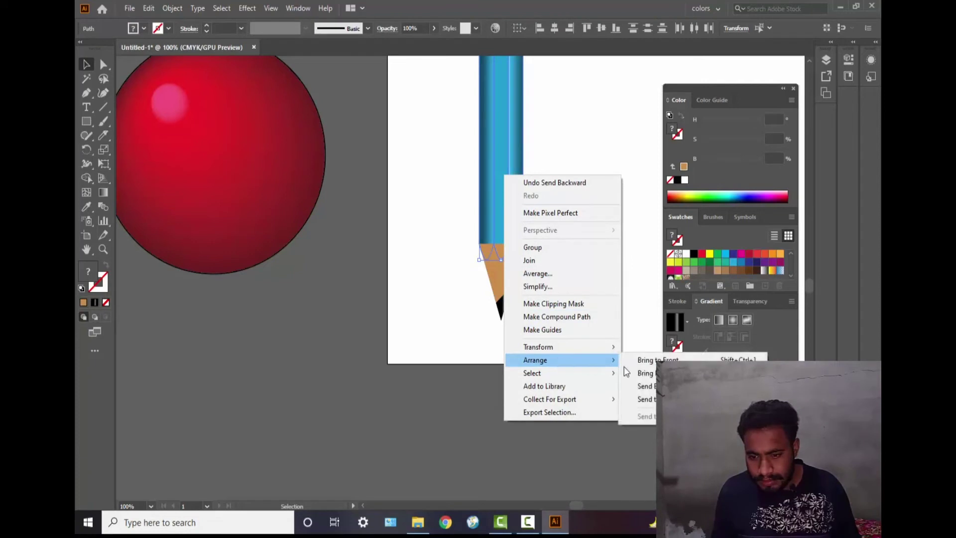
{"action": "left_click", "coordinate": [648, 360]}
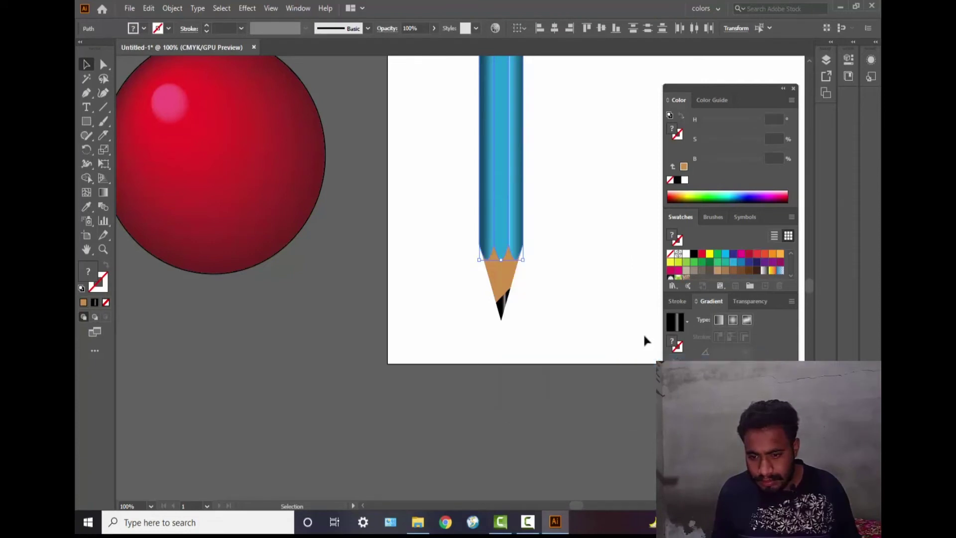
{"action": "left_click", "coordinate": [623, 256]}
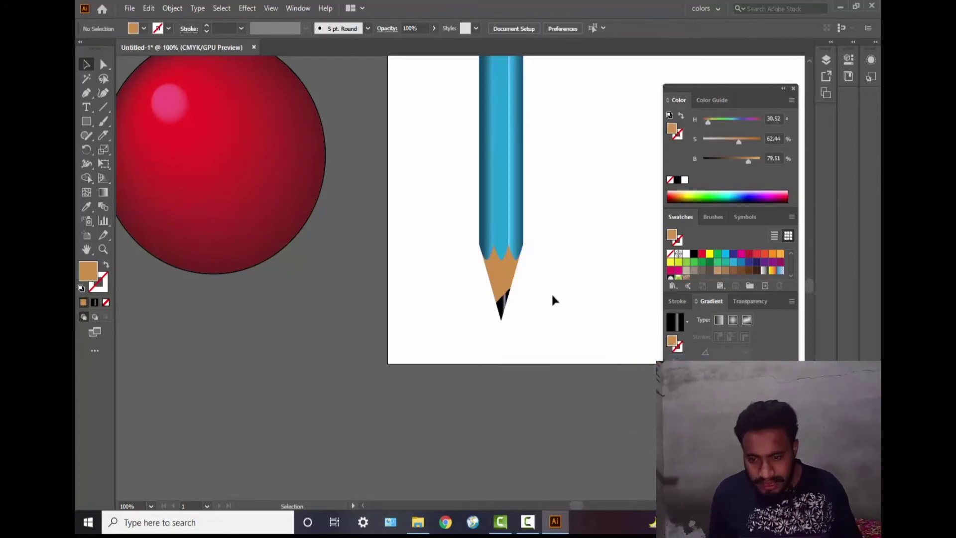
{"action": "scroll", "coordinate": [550, 291], "scroll_direction": "up", "scroll_amount": 2}
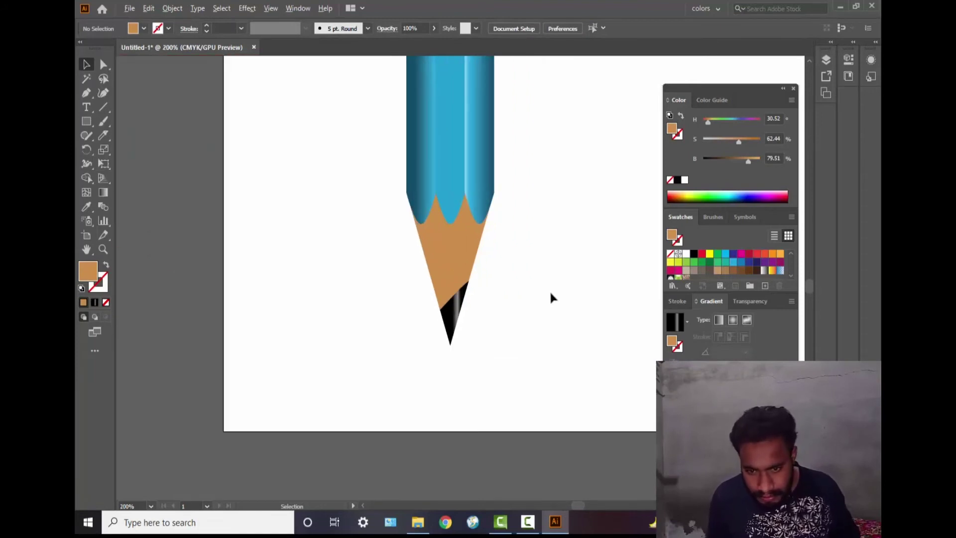
{"action": "scroll", "coordinate": [551, 298], "scroll_direction": "up", "scroll_amount": 2}
{"action": "scroll", "coordinate": [550, 298], "scroll_direction": "down", "scroll_amount": 1}
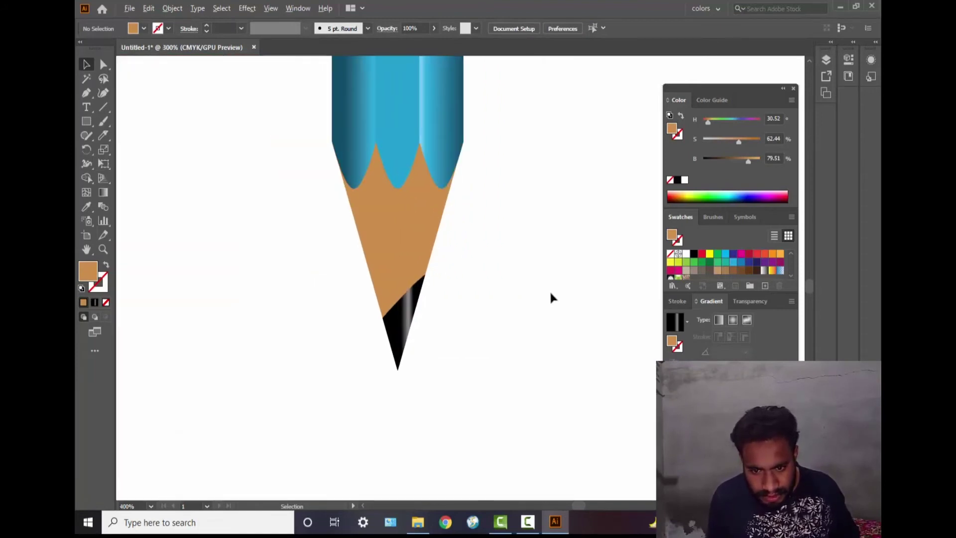
{"action": "scroll", "coordinate": [550, 297], "scroll_direction": "down", "scroll_amount": 3}
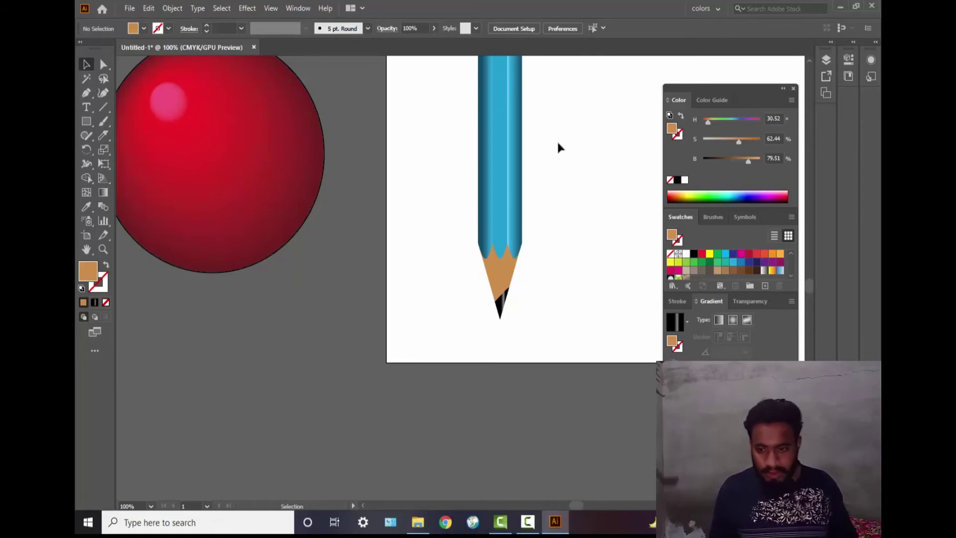
Draw a rectangle directly above the blue pencil body, as wide as the body and resting on its upper edge.
{"action": "left_click_drag", "start_coordinate": [565, 166], "coordinate": [535, 443]}
{"action": "left_click_drag", "start_coordinate": [560, 193], "coordinate": [583, 414]}
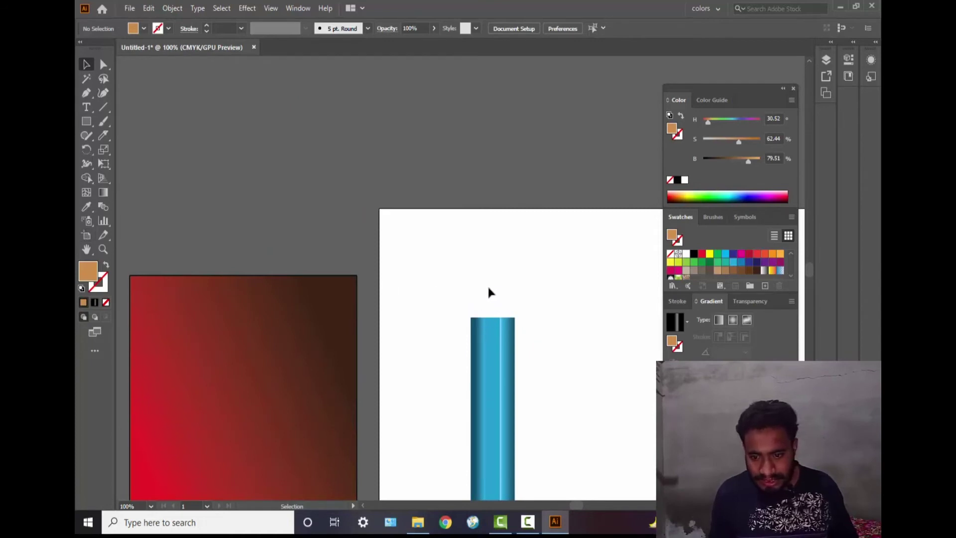
{"action": "left_click", "coordinate": [85, 121]}
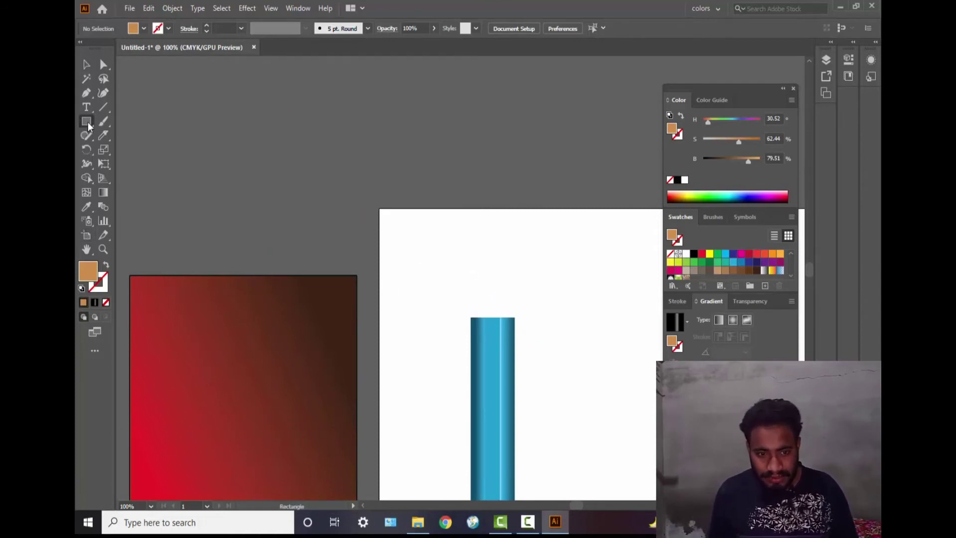
{"action": "left_click", "coordinate": [470, 317]}
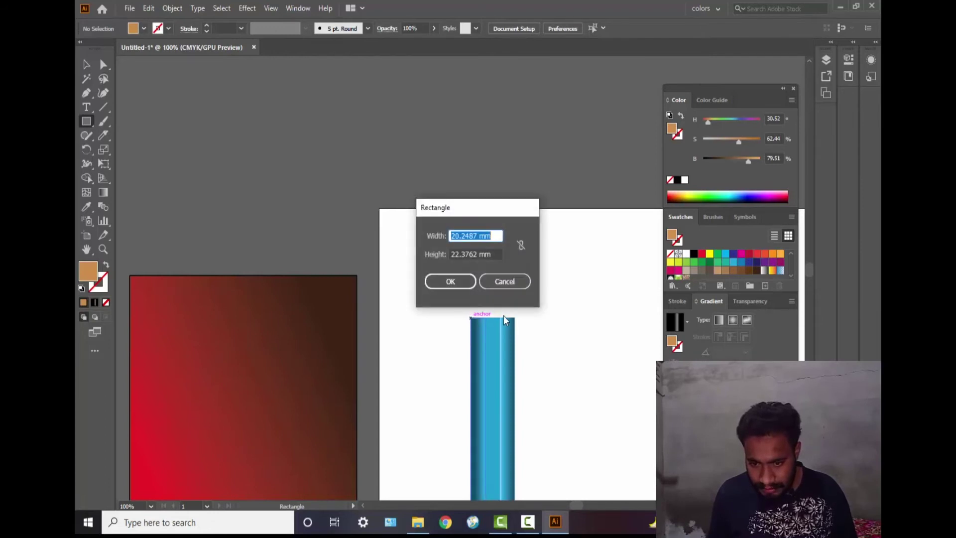
{"action": "left_click", "coordinate": [504, 280]}
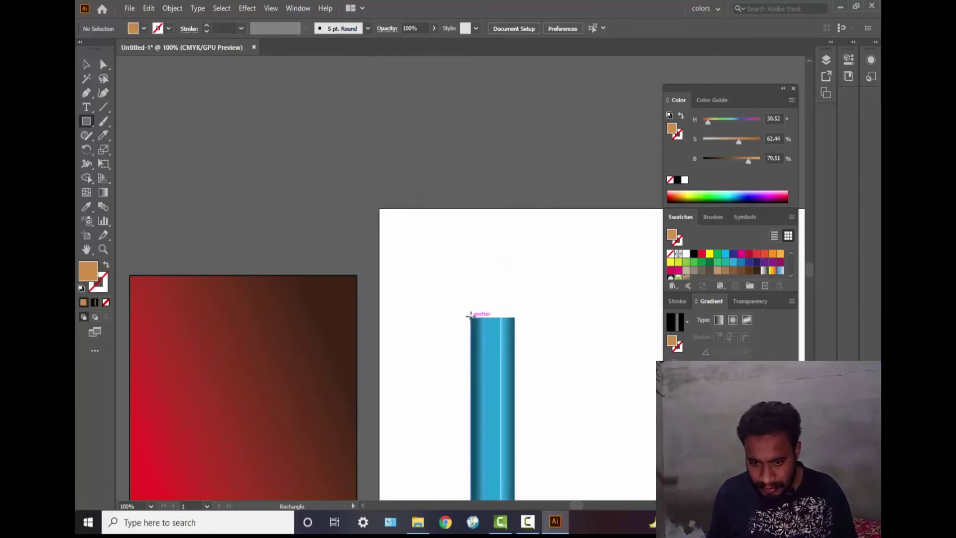
{"action": "left_click", "coordinate": [470, 316]}
{"action": "left_click", "coordinate": [505, 281]}
{"action": "left_click", "coordinate": [469, 316]}
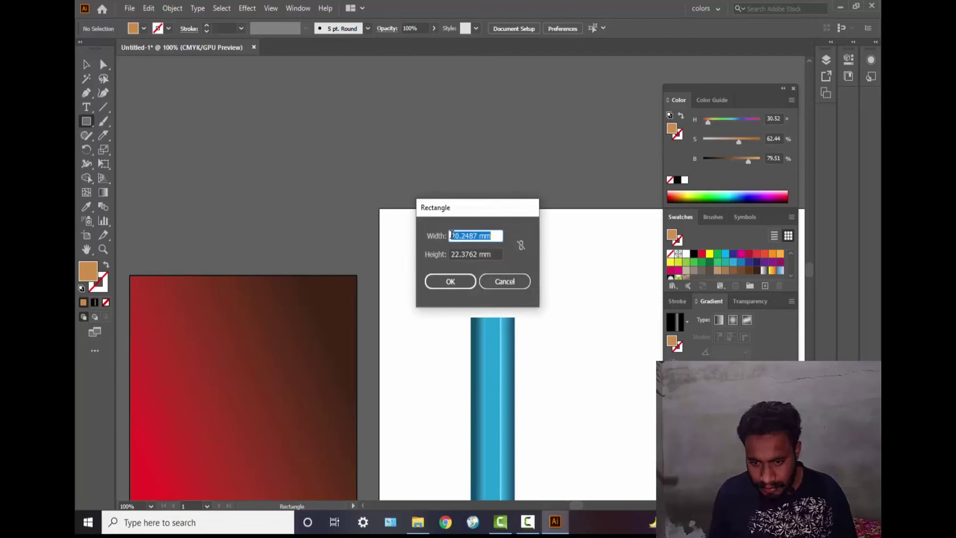
{"action": "left_click", "coordinate": [507, 280]}
{"action": "left_click_drag", "start_coordinate": [471, 228], "coordinate": [515, 318]}
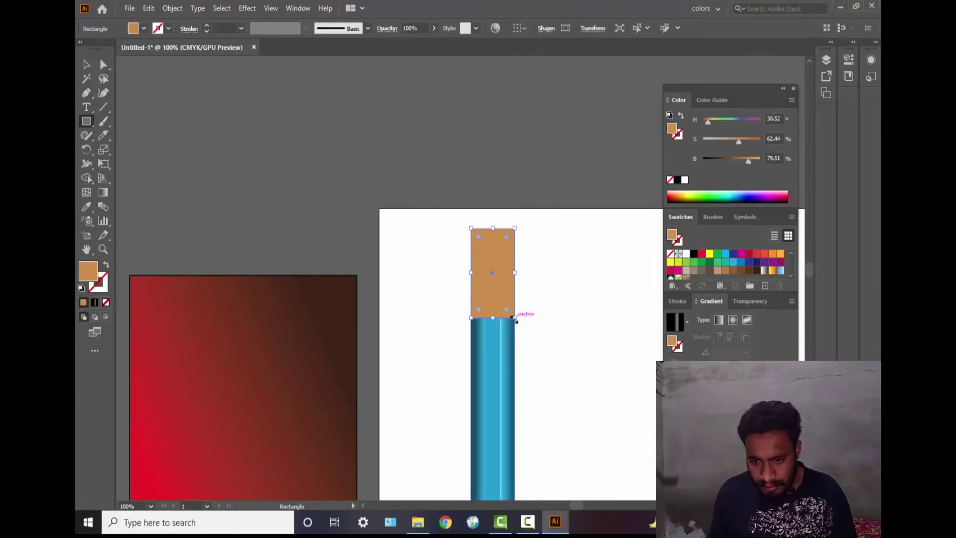
Shorten the new rectangle slightly from its upper edge and remove its fill.
{"action": "double_click", "coordinate": [86, 64]}
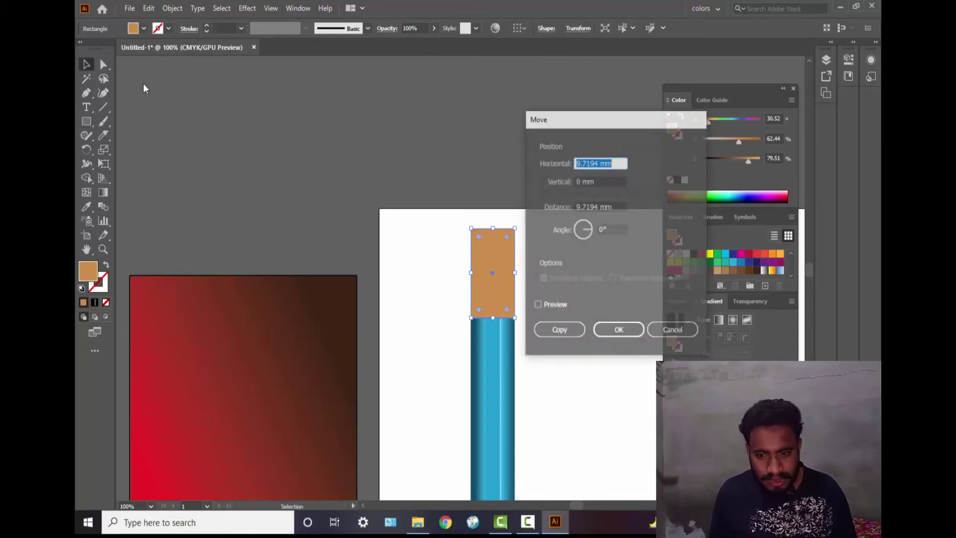
{"action": "left_click", "coordinate": [673, 331]}
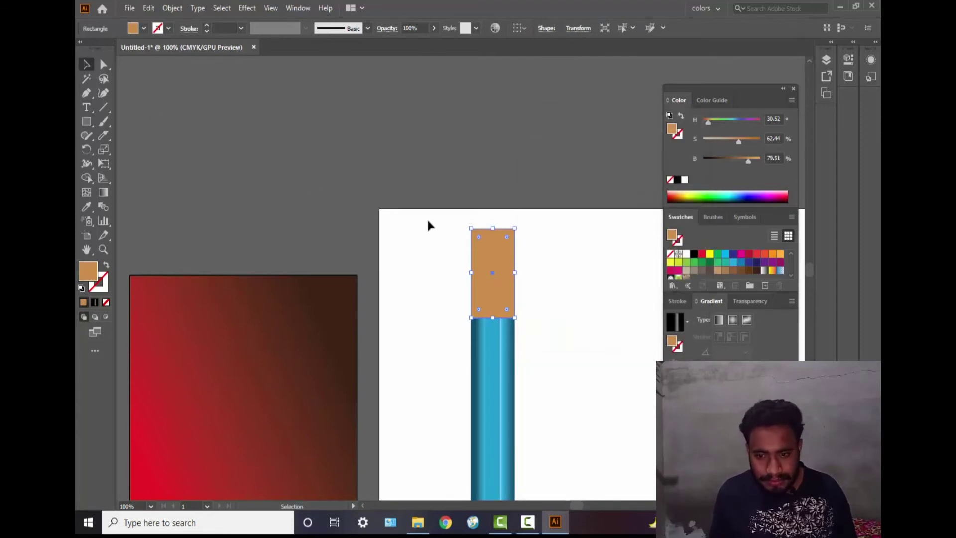
{"action": "mouse_move", "coordinate": [493, 228]}
{"action": "left_mouse_down"}
{"action": "mouse_move", "coordinate": [493, 218]}
{"action": "mouse_move", "coordinate": [488, 235]}
{"action": "mouse_move", "coordinate": [496, 231]}
{"action": "left_mouse_up"}
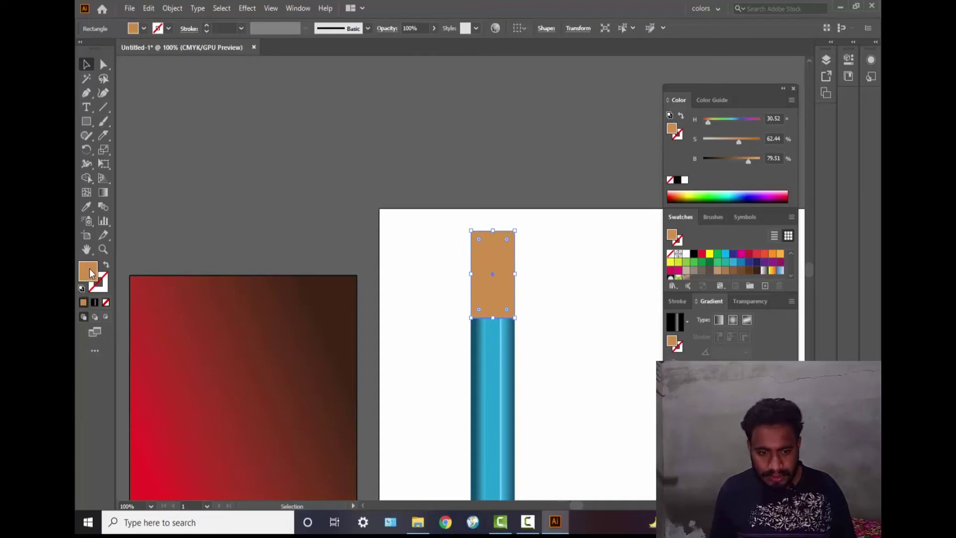
{"action": "left_click", "coordinate": [106, 302]}
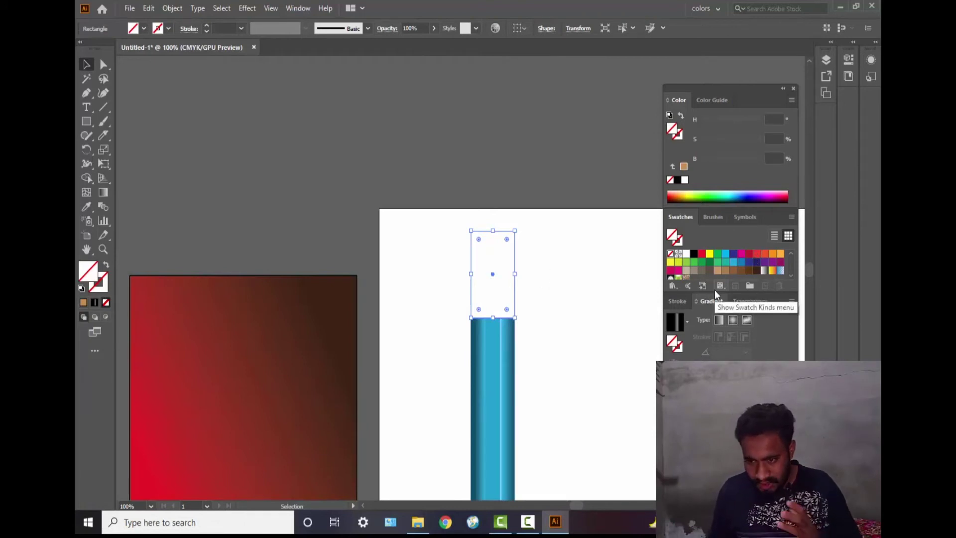
Fill the rectangle above the pencil body with the Orange, Yellow gradient and arrange its stops with soft orange edges around a yellow centre.
{"action": "left_click", "coordinate": [772, 271]}
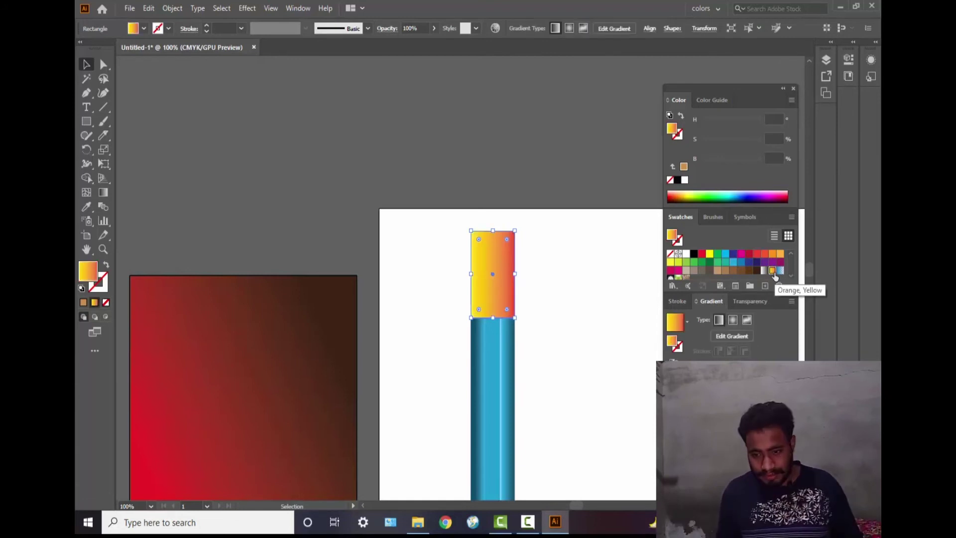
{"action": "left_click_drag", "start_coordinate": [777, 400], "coordinate": [787, 428]}
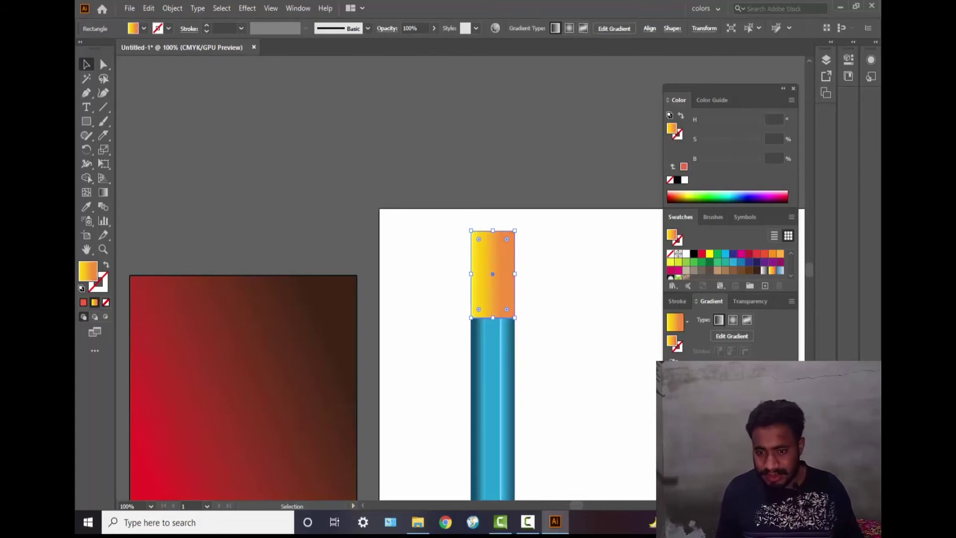
{"action": "left_click", "coordinate": [751, 400]}
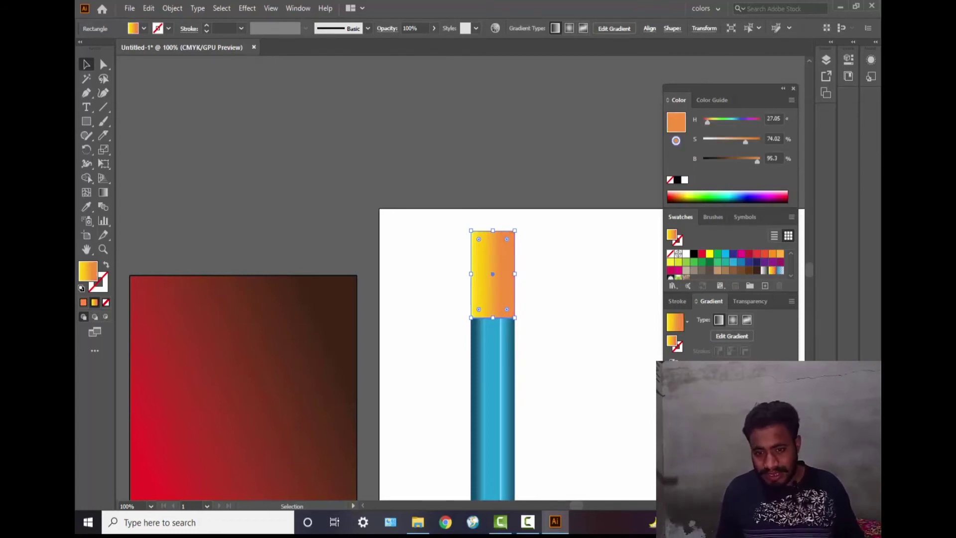
{"action": "mouse_move", "coordinate": [751, 400]}
{"action": "left_mouse_down"}
{"action": "mouse_move", "coordinate": [672, 400]}
{"action": "mouse_move", "coordinate": [672, 428]}
{"action": "mouse_move", "coordinate": [676, 400]}
{"action": "mouse_move", "coordinate": [744, 400]}
{"action": "left_mouse_up"}
{"action": "left_click", "coordinate": [685, 399]}
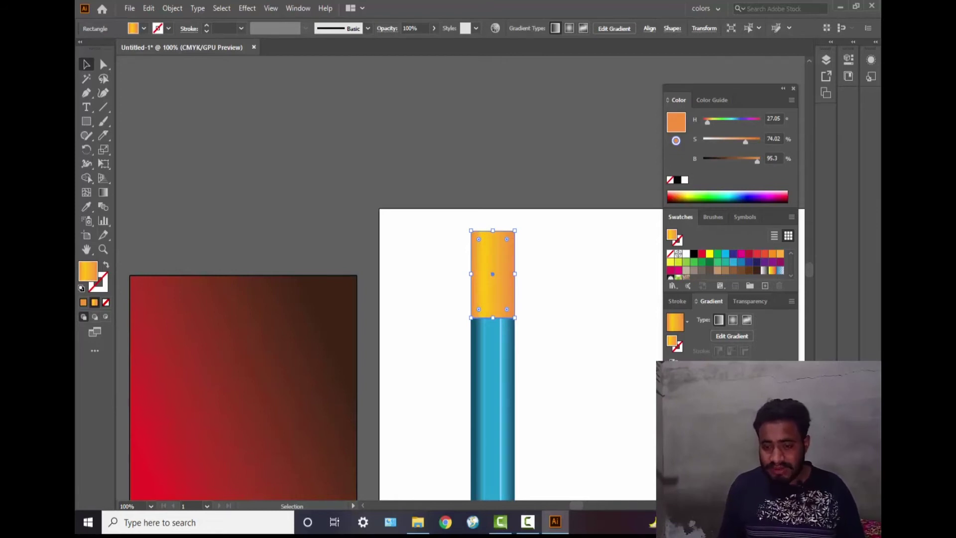
{"action": "left_click_drag", "start_coordinate": [708, 400], "coordinate": [701, 428]}
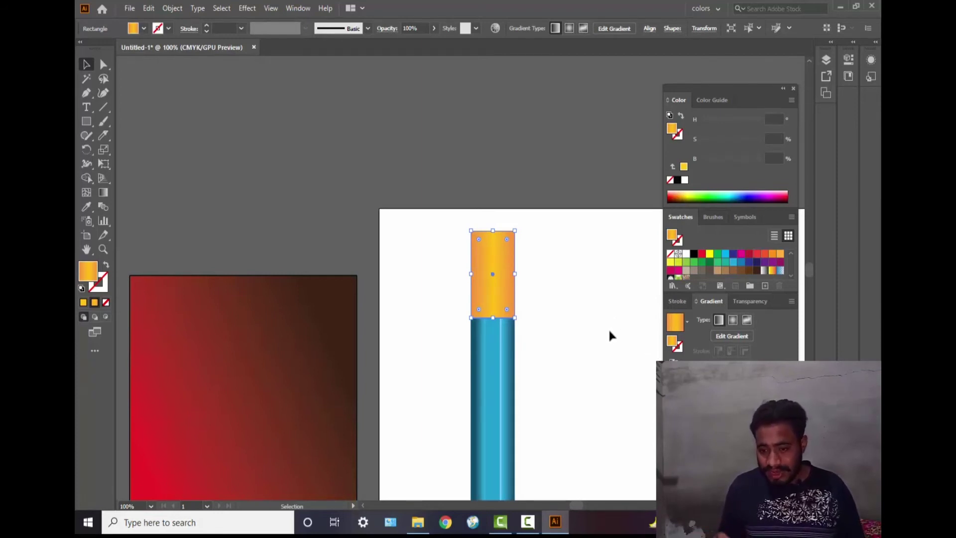
Shift the yellow highlight of the upper section's gradient slightly to the right of its centre.
{"action": "scroll", "coordinate": [494, 264], "scroll_direction": "up", "scroll_amount": 2}
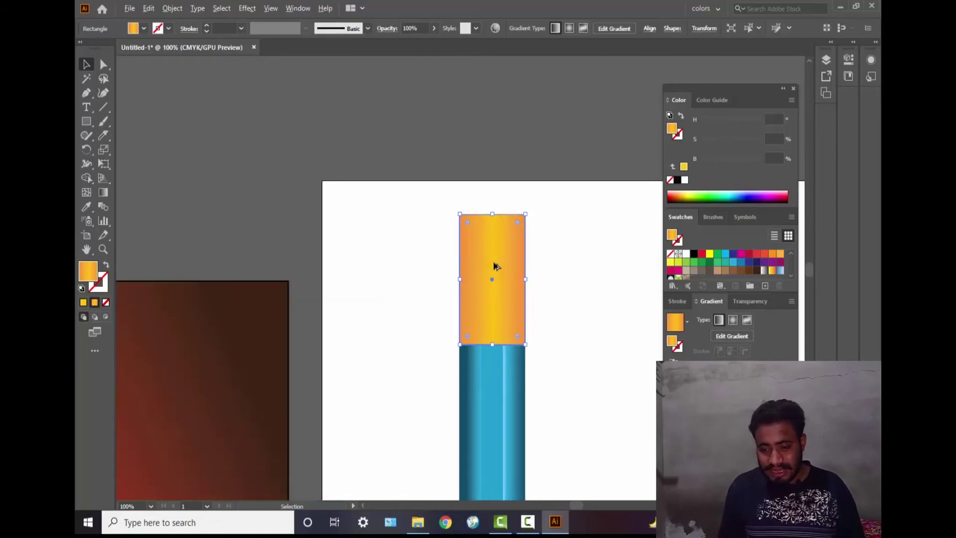
{"action": "scroll", "coordinate": [494, 265], "scroll_direction": "up", "scroll_amount": 1}
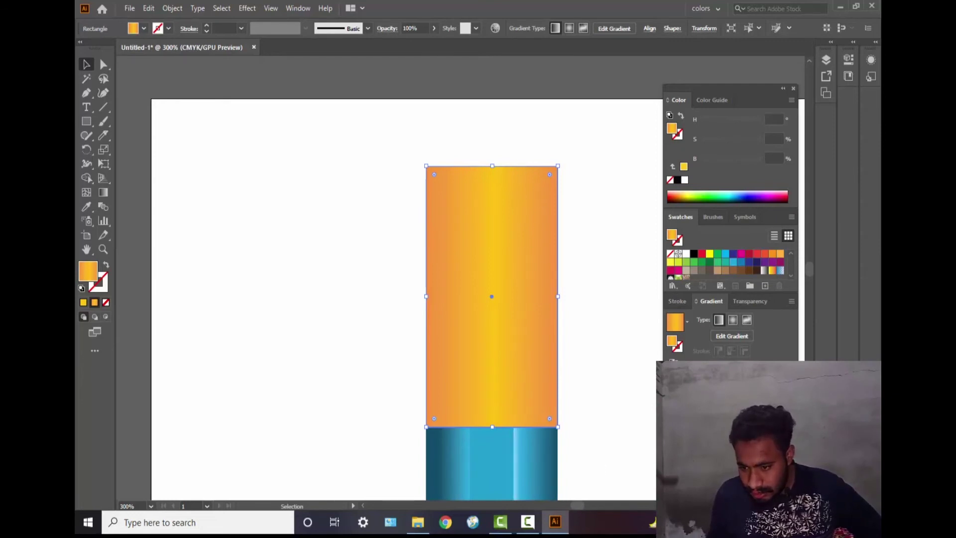
{"action": "mouse_move", "coordinate": [697, 393]}
{"action": "left_mouse_down"}
{"action": "mouse_move", "coordinate": [741, 404]}
{"action": "mouse_move", "coordinate": [698, 393]}
{"action": "left_mouse_up"}
{"action": "left_click", "coordinate": [724, 404]}
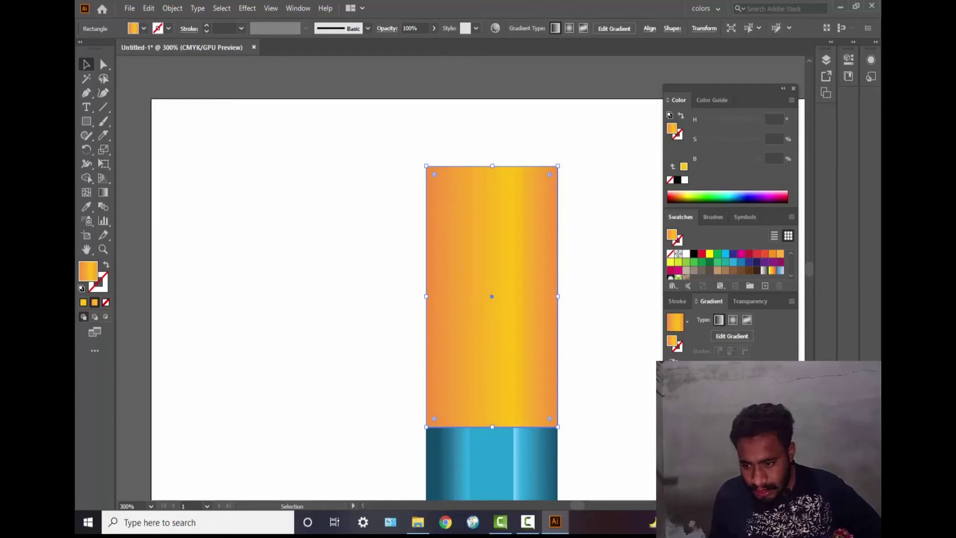
Darken the gradient's right orange stop to 86% saturation and 86% brightness, and use the same darker orange for the left edge.
{"action": "left_click", "coordinate": [671, 404]}
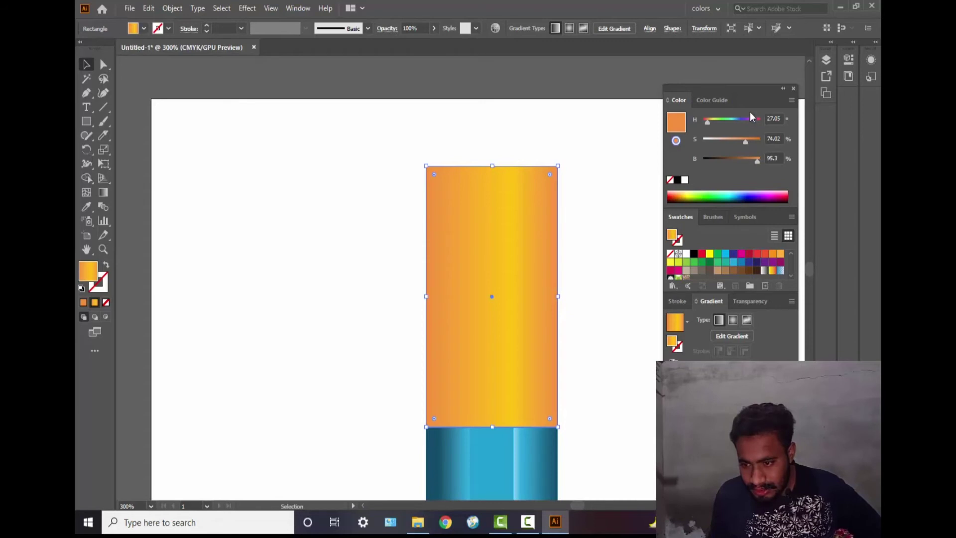
{"action": "left_click_drag", "start_coordinate": [754, 161], "coordinate": [751, 162]}
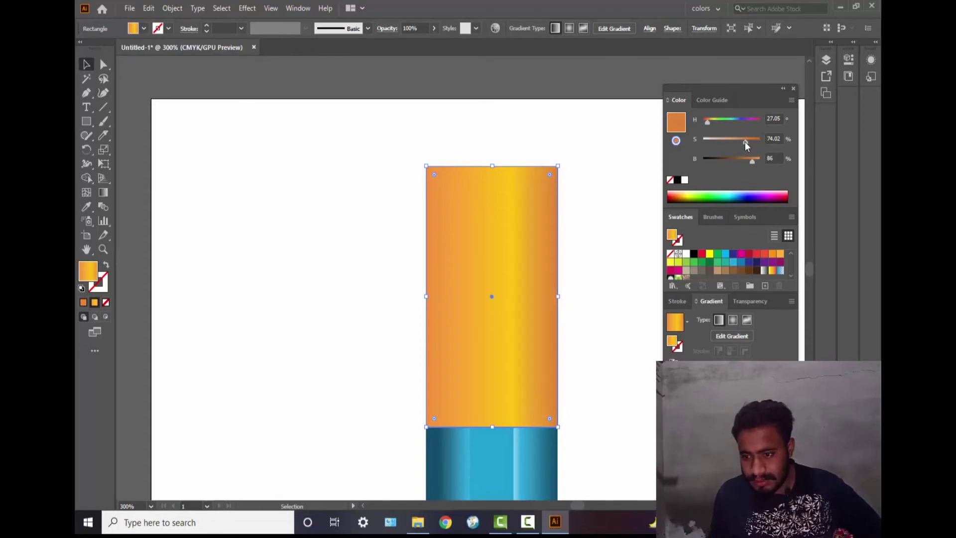
{"action": "left_click_drag", "start_coordinate": [751, 142], "coordinate": [751, 141]}
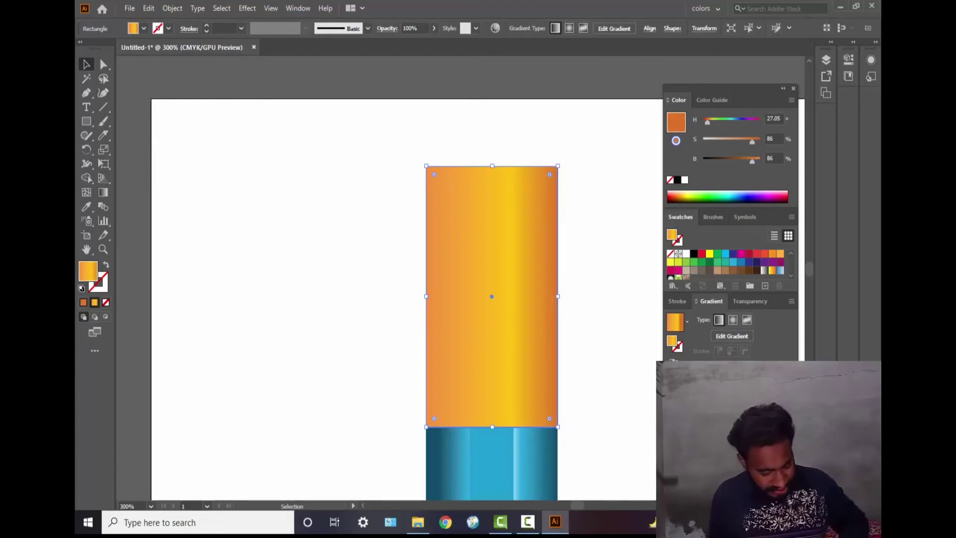
{"action": "left_click_drag", "start_coordinate": [779, 403], "coordinate": [675, 438]}
{"action": "left_click", "coordinate": [710, 404]}
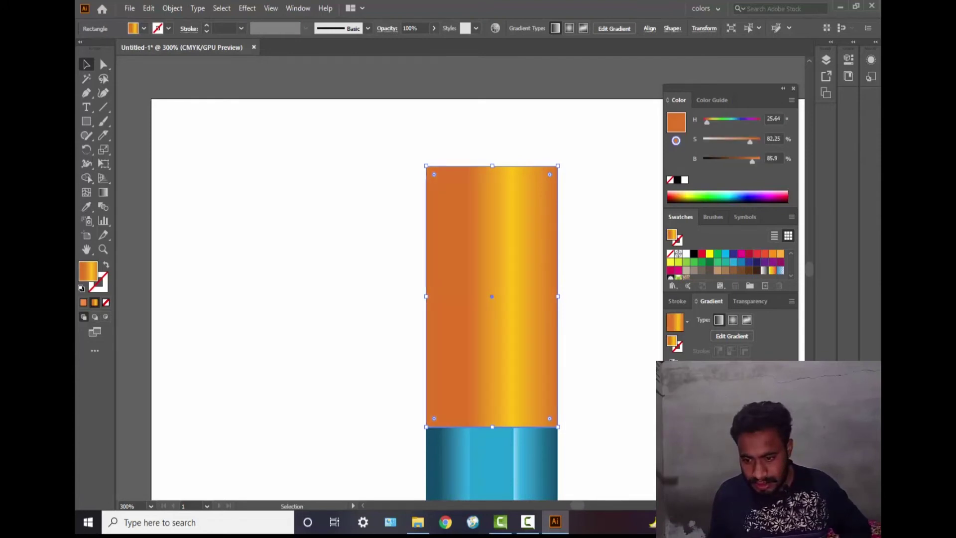
Isolate the orange section, move its yellow highlight farther right by adjusting the gradient stops, and exit isolation mode.
{"action": "left_click", "coordinate": [614, 417]}
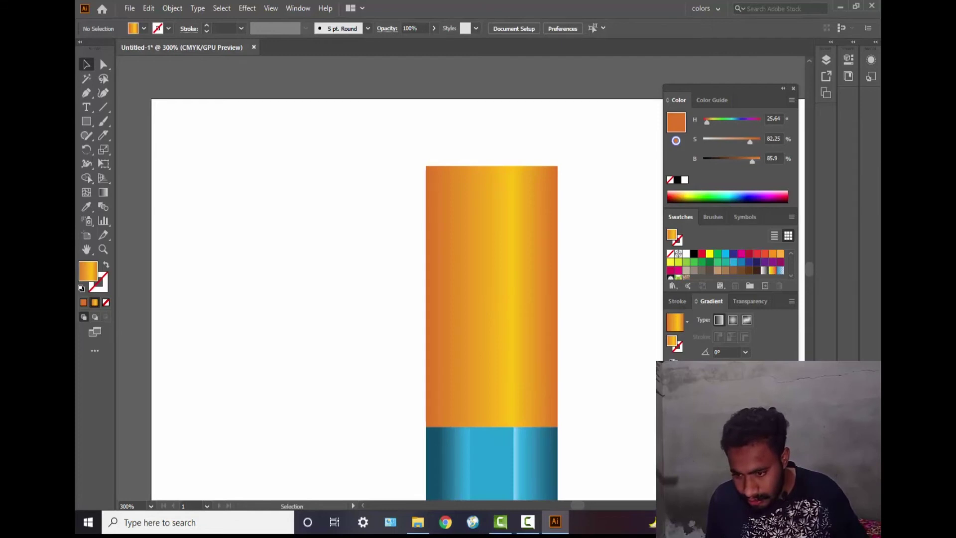
{"action": "left_click_drag", "start_coordinate": [708, 379], "coordinate": [693, 380]}
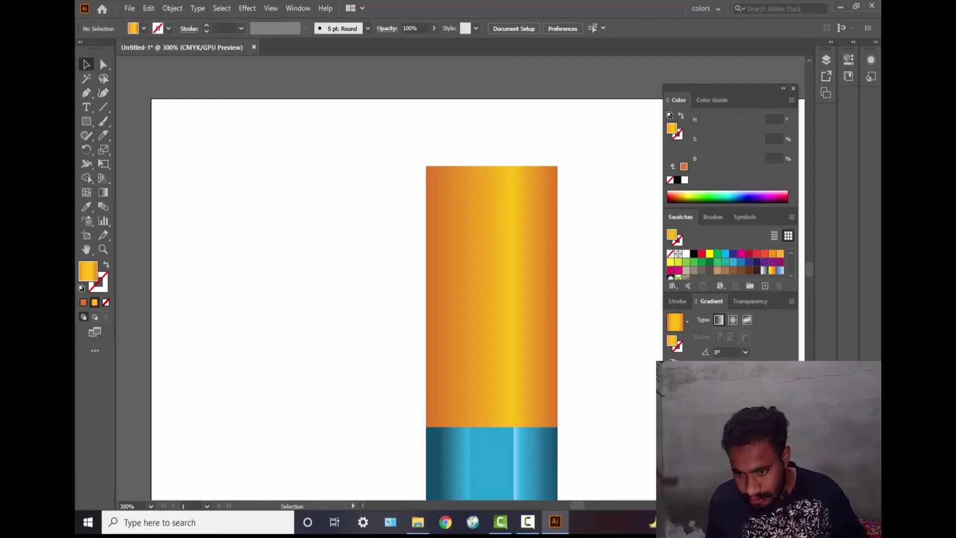
{"action": "double_click", "coordinate": [506, 357]}
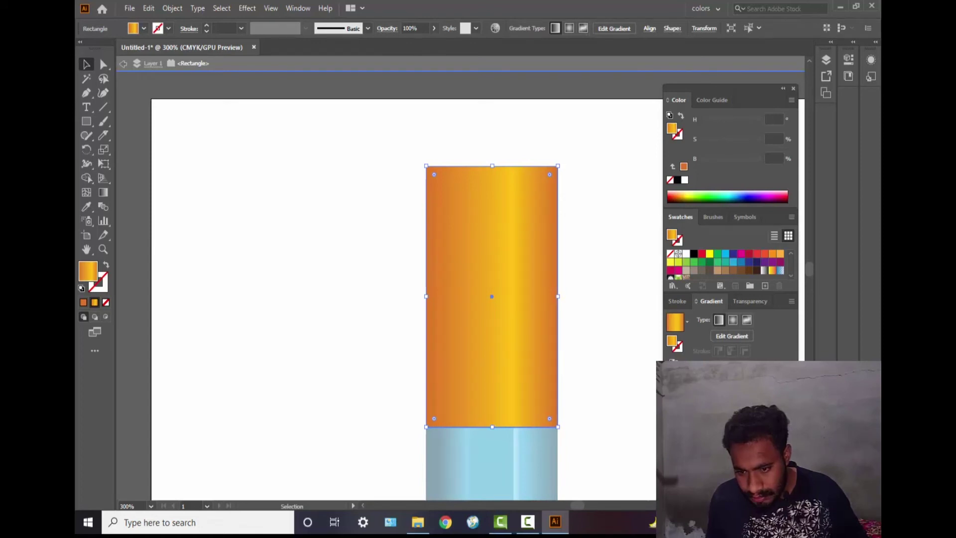
{"action": "left_click_drag", "start_coordinate": [707, 380], "coordinate": [755, 396]}
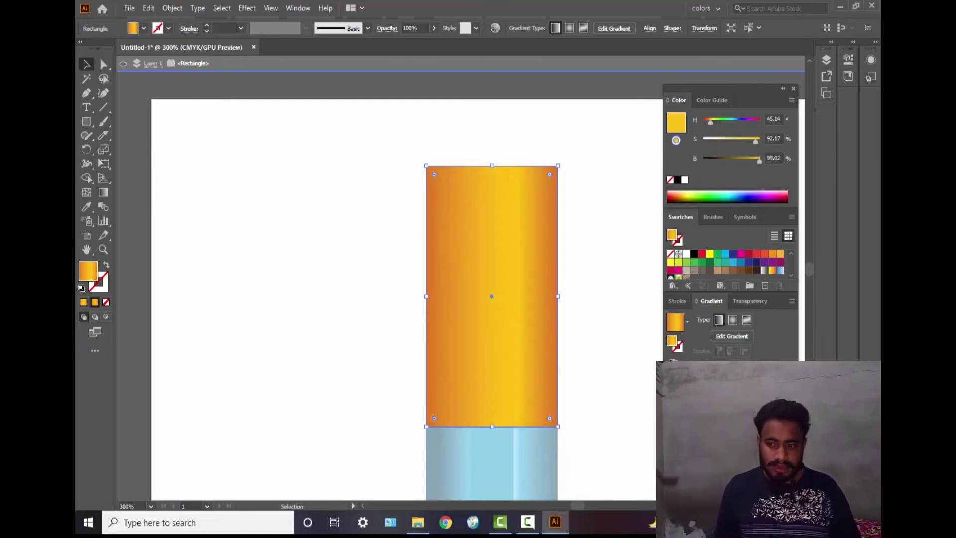
{"action": "left_click_drag", "start_coordinate": [771, 380], "coordinate": [776, 381]}
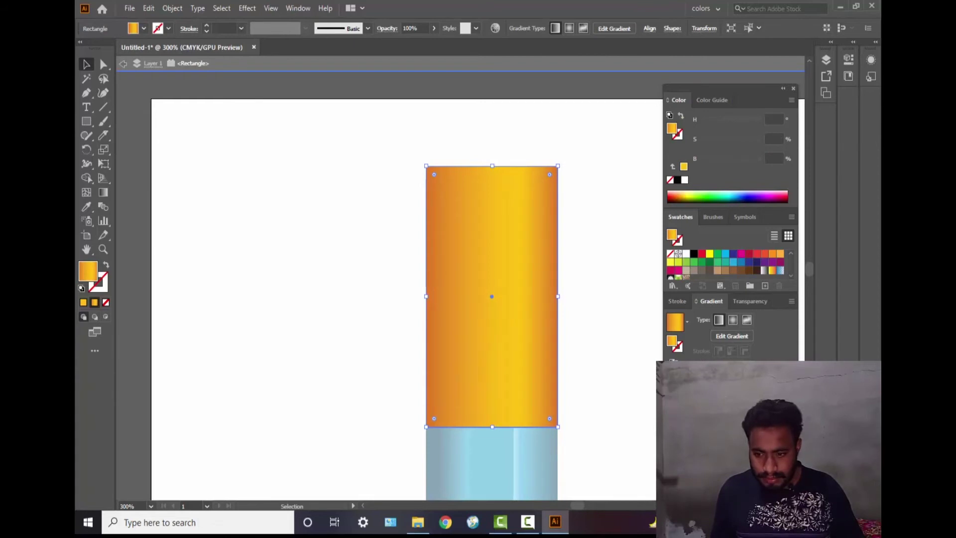
{"action": "left_click_drag", "start_coordinate": [713, 381], "coordinate": [720, 381]}
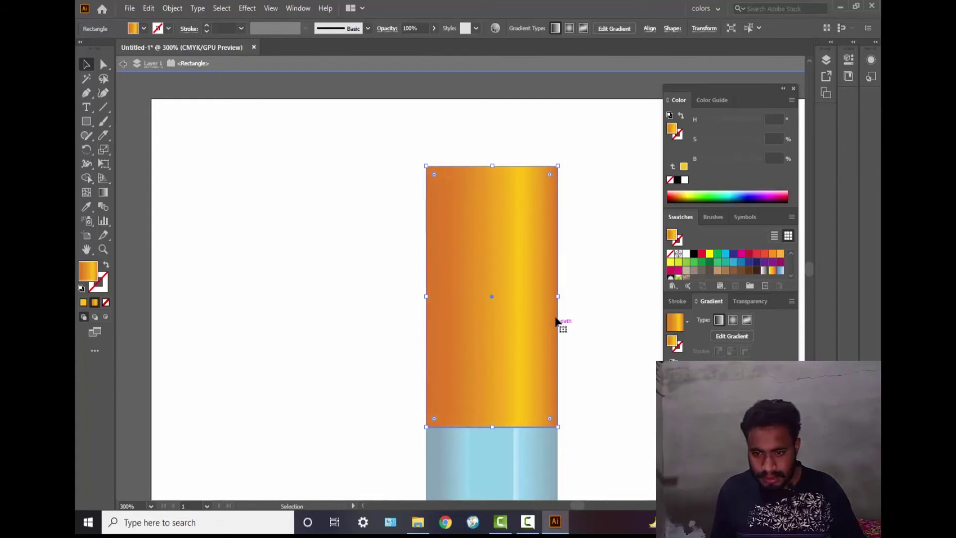
{"action": "left_click", "coordinate": [600, 285]}
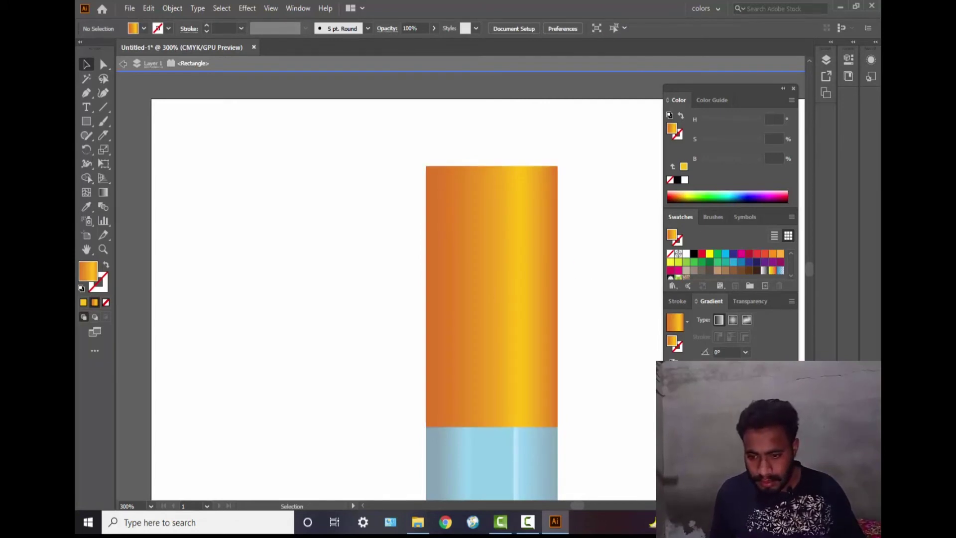
{"action": "left_click", "coordinate": [482, 240]}
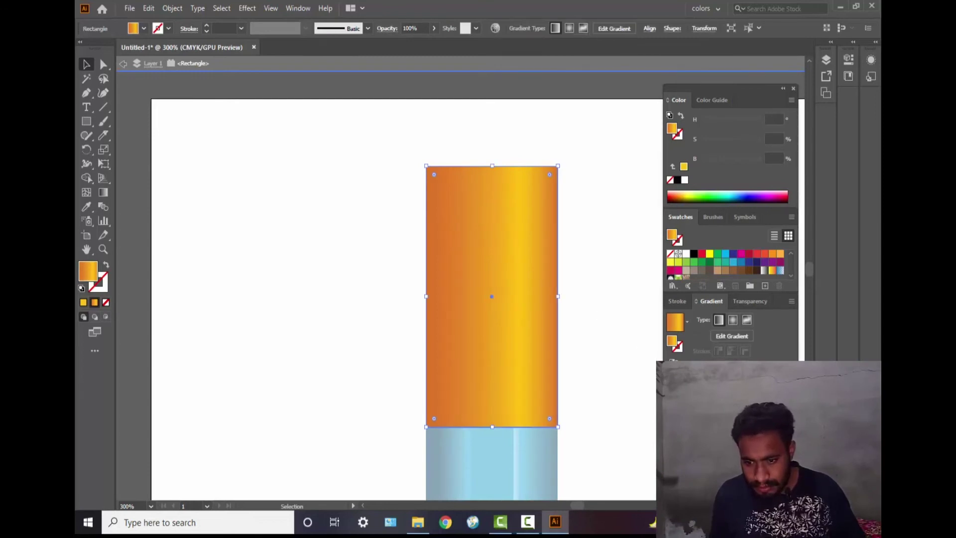
{"action": "left_click", "coordinate": [610, 265]}
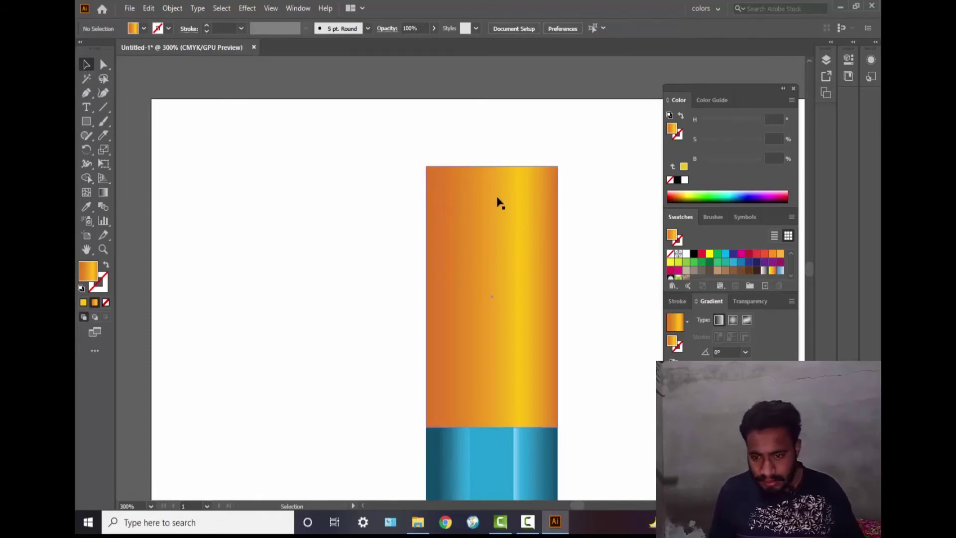
Switch to the Rounded Rectangle tool for drawing the piece at the pencil's upper end.
{"action": "left_click", "coordinate": [88, 124]}
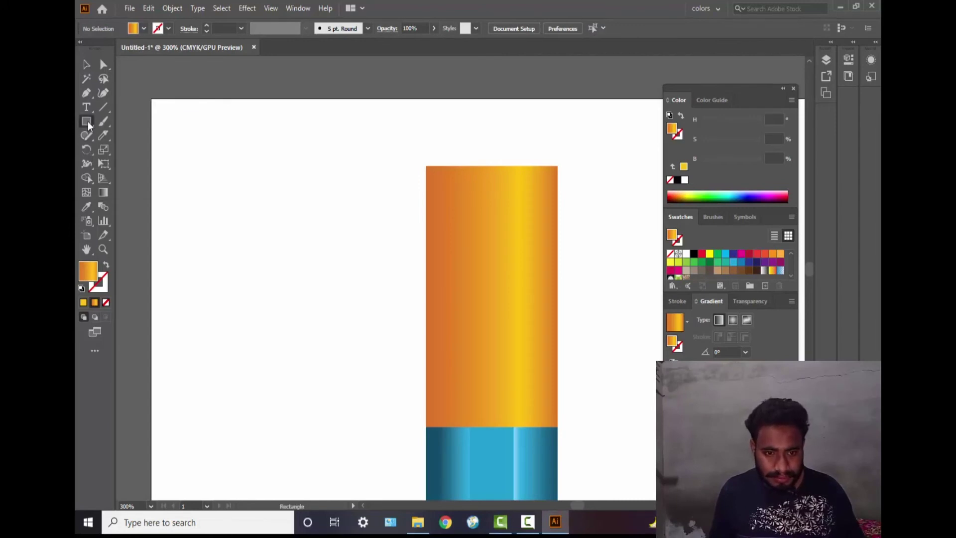
{"action": "left_click", "coordinate": [91, 120]}
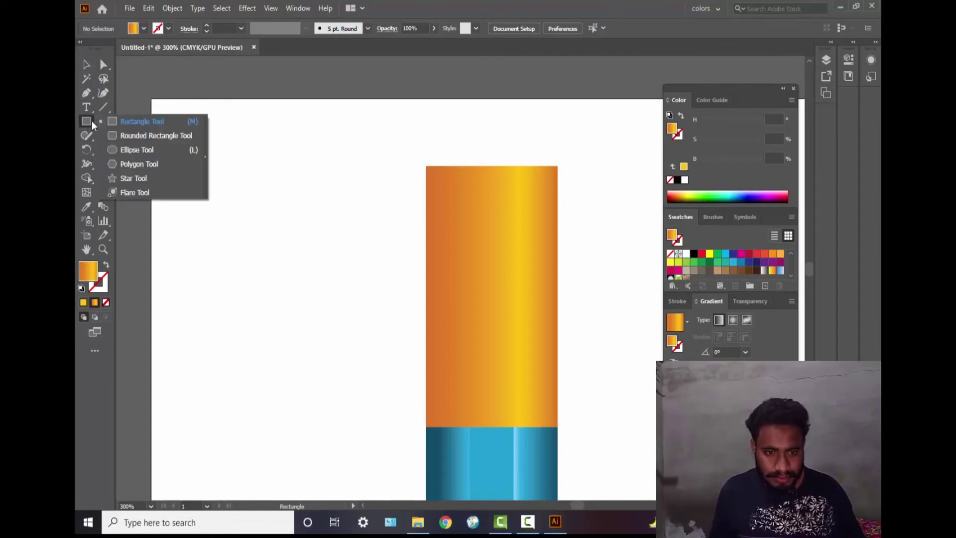
{"action": "left_click", "coordinate": [92, 121]}
{"action": "left_click", "coordinate": [91, 120]}
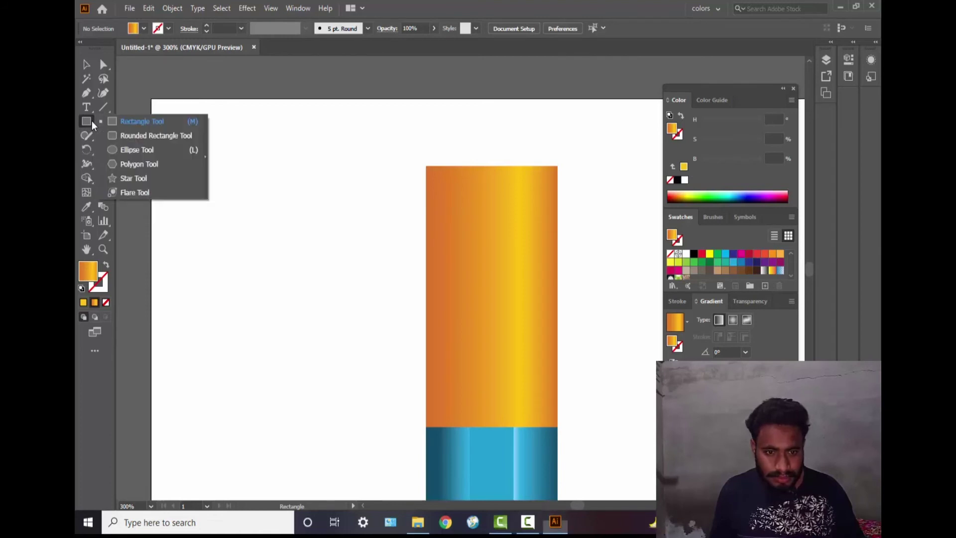
{"action": "left_click", "coordinate": [121, 133]}
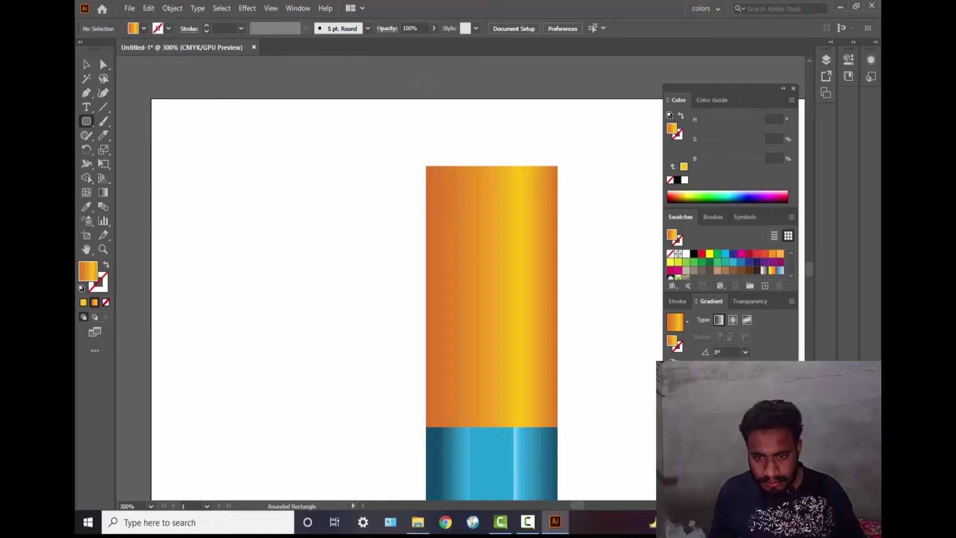
{"action": "left_click", "coordinate": [434, 122]}
{"action": "left_click", "coordinate": [515, 290]}
{"action": "left_click", "coordinate": [426, 102]}
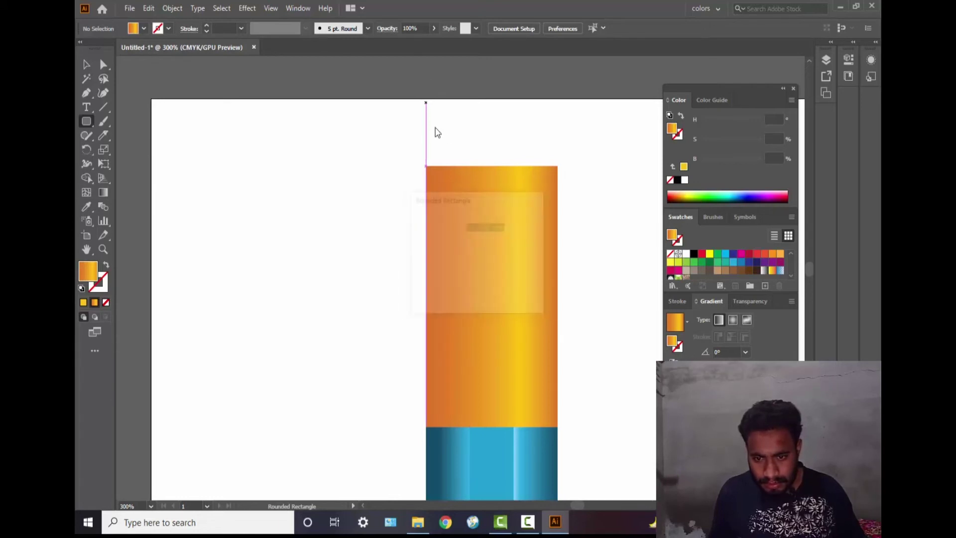
{"action": "left_click", "coordinate": [512, 290]}
{"action": "left_click", "coordinate": [461, 159]}
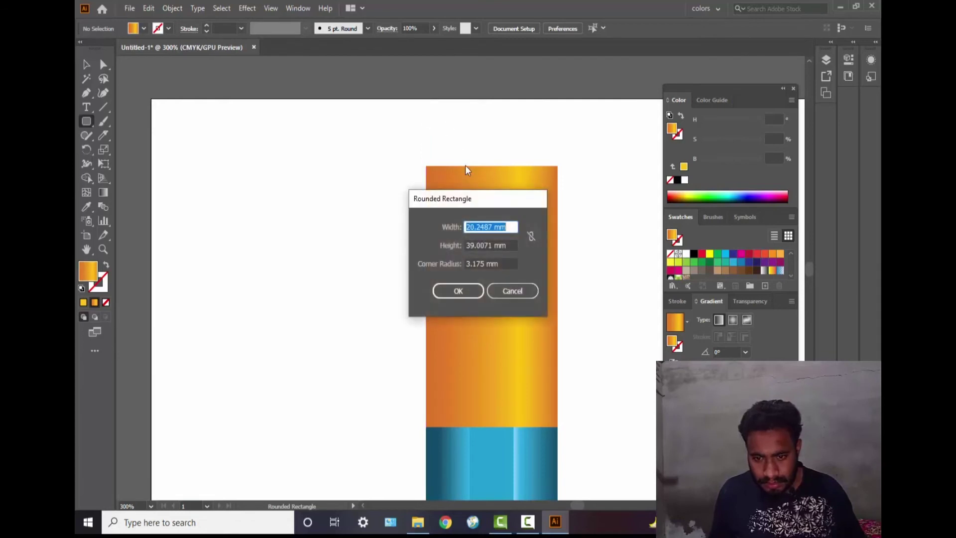
{"action": "left_click", "coordinate": [518, 293]}
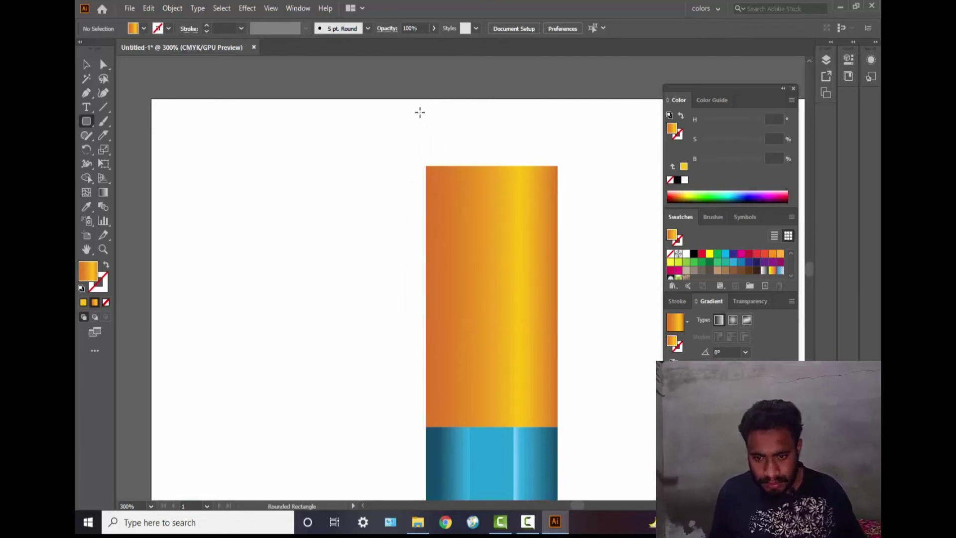
Draw a rounded rectangle about 20.25 by 17.45 mm with a 3.18 mm corner radius, overlapping the upper end of the orange section at equal width.
{"action": "left_click_drag", "start_coordinate": [426, 105], "coordinate": [557, 224]}
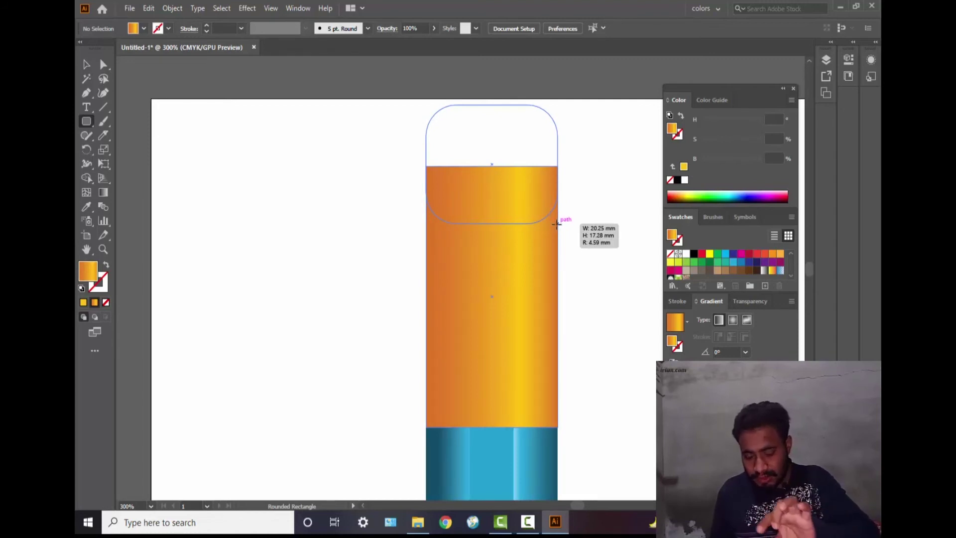
{"action": "left_click_drag", "start_coordinate": [557, 225], "coordinate": [557, 225]}
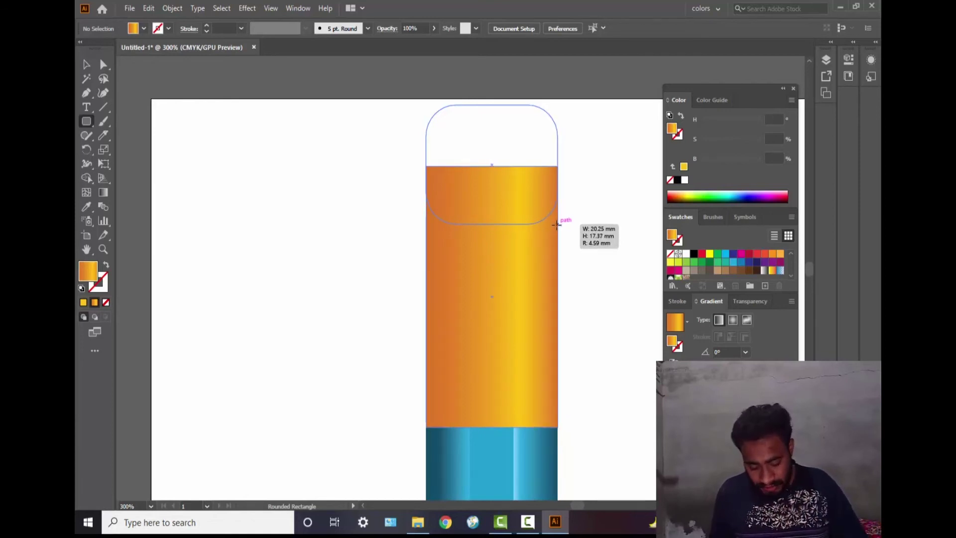
{"action": "key", "text": "Up"}
{"action": "key", "text": "Up"}
{"action": "key", "text": "Up"}
{"action": "key", "text": "Up"}
{"action": "key", "text": "Up"}
{"action": "key", "text": "Up"}
{"action": "key", "text": "Up"}
{"action": "key", "text": "Up"}
{"action": "key", "text": "Up"}
{"action": "left_click_drag", "start_coordinate": [556, 224], "coordinate": [557, 225]}
{"action": "key", "text": "Up"}
{"action": "key", "text": "Down"}
{"action": "key", "text": "Down"}
{"action": "key", "text": "Down"}
{"action": "key", "text": "Down"}
{"action": "key", "text": "Down"}
{"action": "key", "text": "Down"}
{"action": "key", "text": "Down"}
{"action": "key", "text": "Down"}
{"action": "key", "text": "Down"}
{"action": "key", "text": "Down"}
{"action": "key", "text": "Down"}
{"action": "key", "text": "Down"}
{"action": "key", "text": "Down"}
{"action": "key", "text": "Down"}
{"action": "key", "text": "Down"}
{"action": "key", "text": "Down"}
{"action": "key", "text": "Down"}
{"action": "key", "text": "Down"}
{"action": "key", "text": "Down"}
{"action": "key", "text": "Down"}
{"action": "key", "text": "Up"}
{"action": "key", "text": "Up"}
{"action": "key", "text": "Up"}
{"action": "key", "text": "Up"}
{"action": "key", "text": "Up"}
{"action": "key", "text": "Up"}
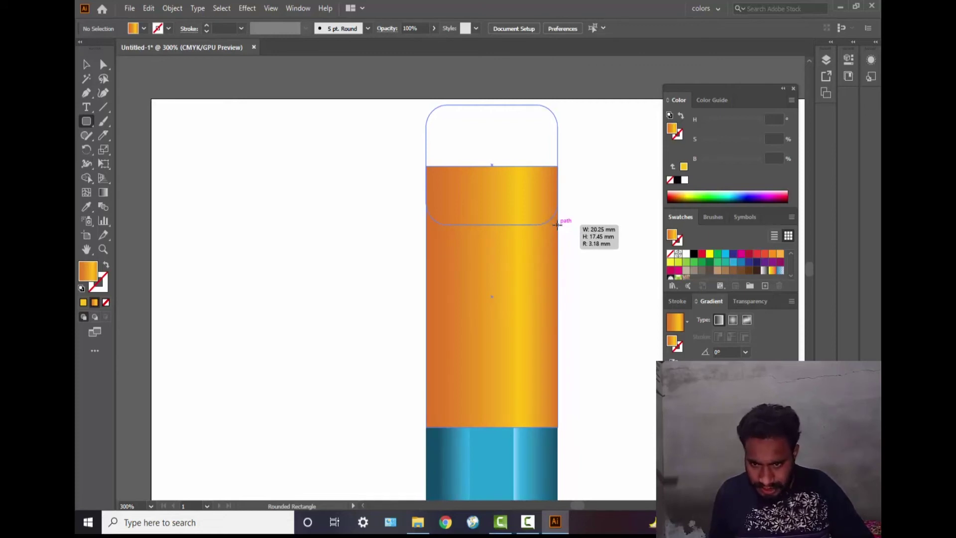
{"action": "left_click_drag", "start_coordinate": [557, 224], "coordinate": [557, 225]}
{"action": "left_click", "coordinate": [558, 224]}
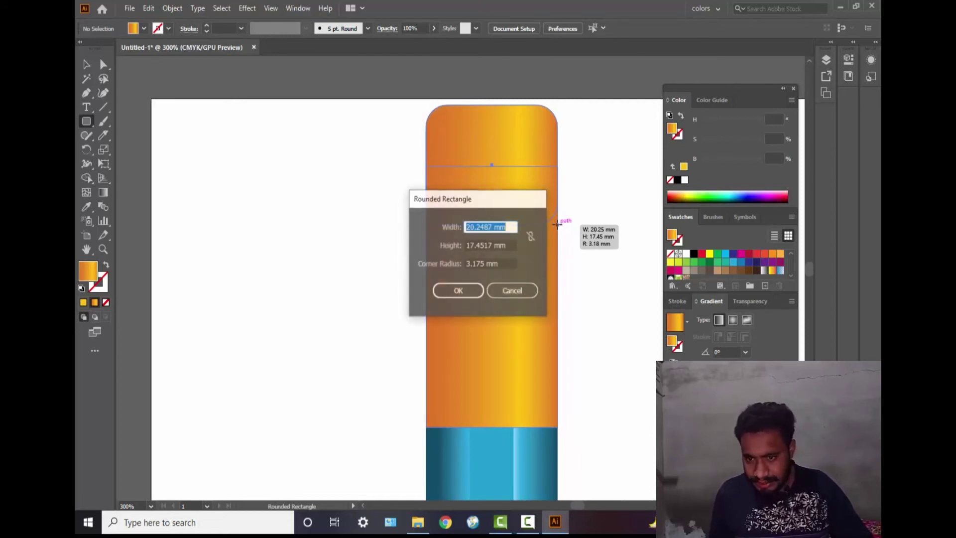
{"action": "left_click", "coordinate": [522, 290]}
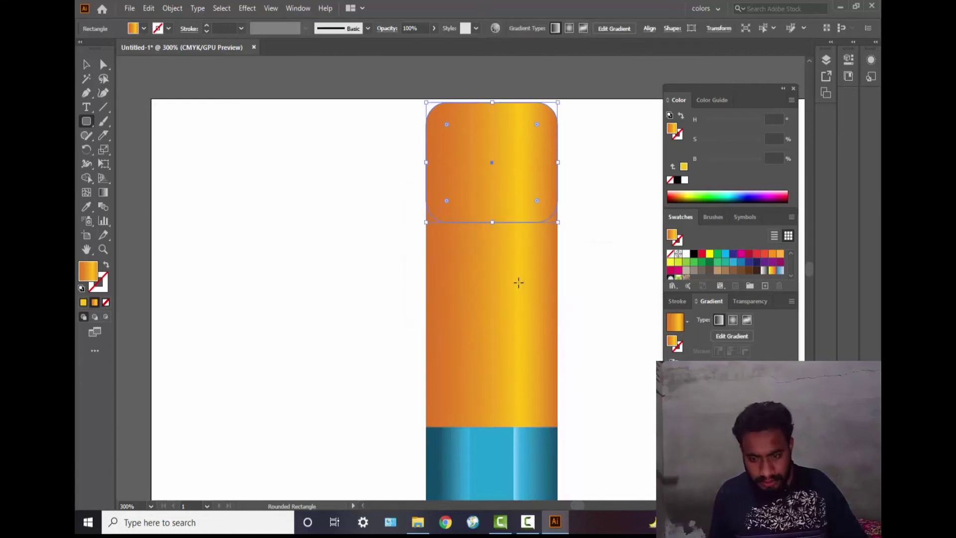
Nudge the rounded rectangle slightly upward and fill it with the solid magenta swatch.
{"action": "key", "text": "Up"}
{"action": "key", "text": "Up"}
{"action": "key", "text": "Up"}
{"action": "key", "text": "Up"}
{"action": "key", "text": "Up"}
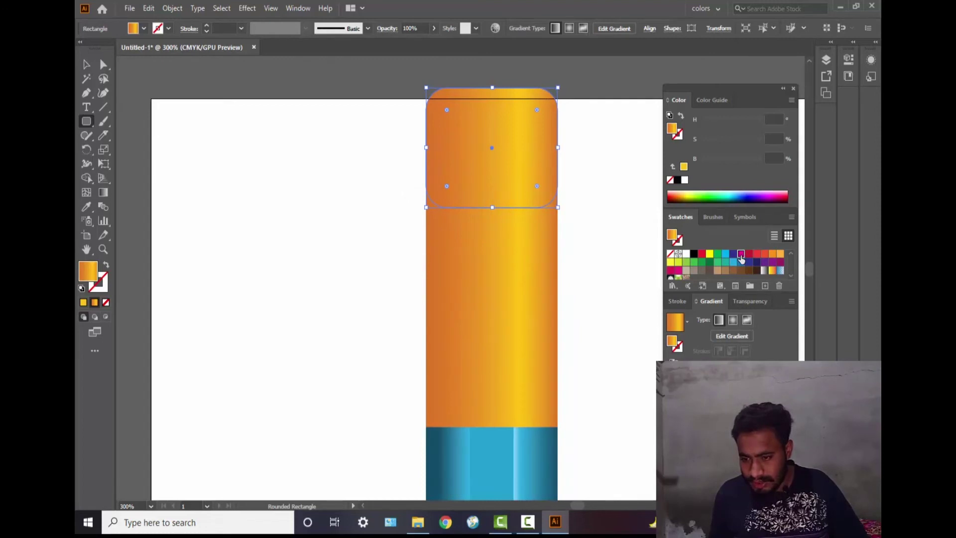
{"action": "left_click", "coordinate": [741, 255]}
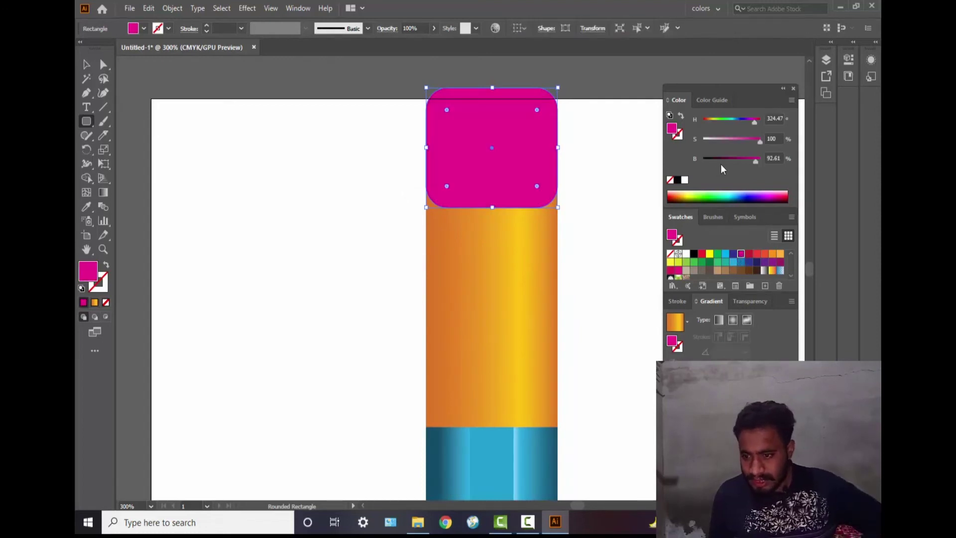
Reduce the saturation of the magenta rounded rectangle's fill to 79%.
{"action": "left_click_drag", "start_coordinate": [759, 142], "coordinate": [749, 144]}
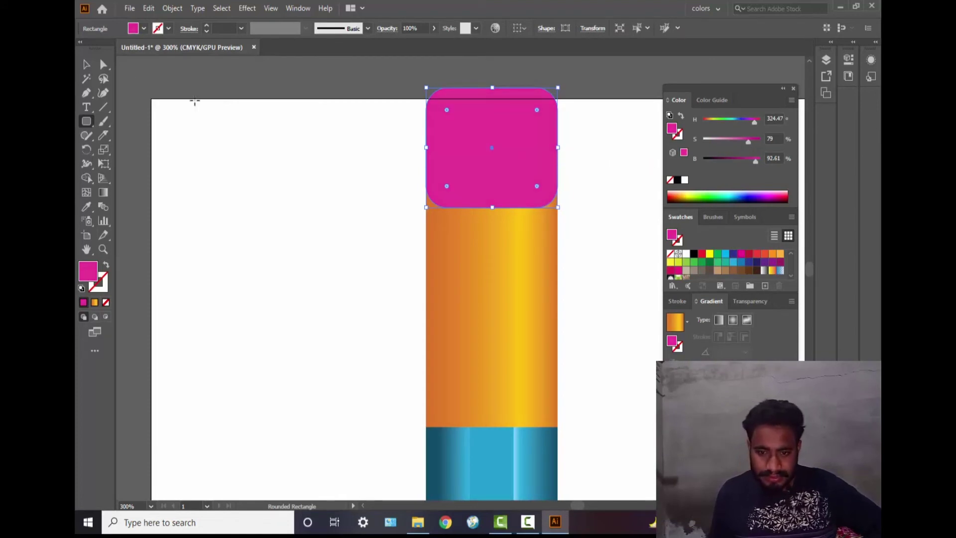
{"action": "key", "text": "v"}
{"action": "key", "text": "Return"}
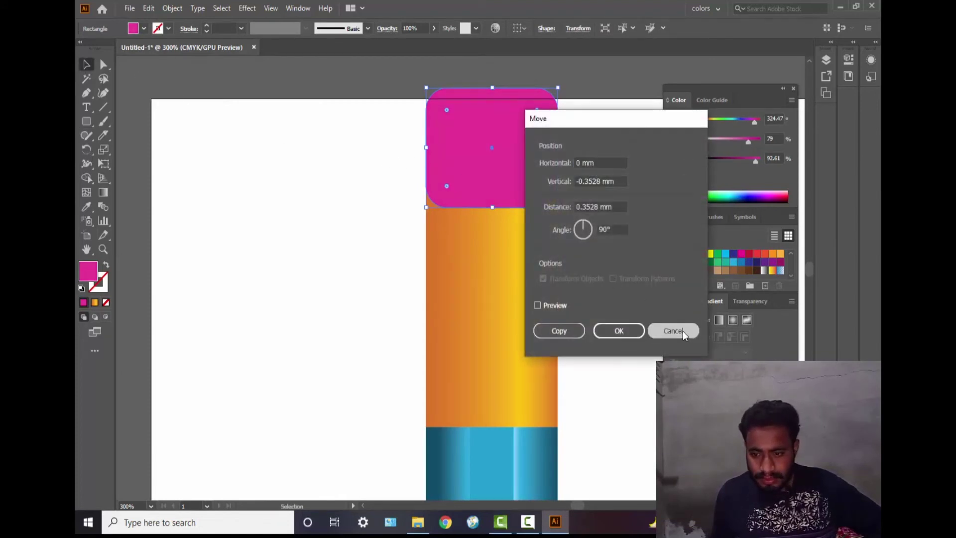
{"action": "left_click", "coordinate": [683, 333]}
Send the magenta rounded rectangle to the back, behind the orange section, and deselect it.
{"action": "right_click", "coordinate": [521, 142]}
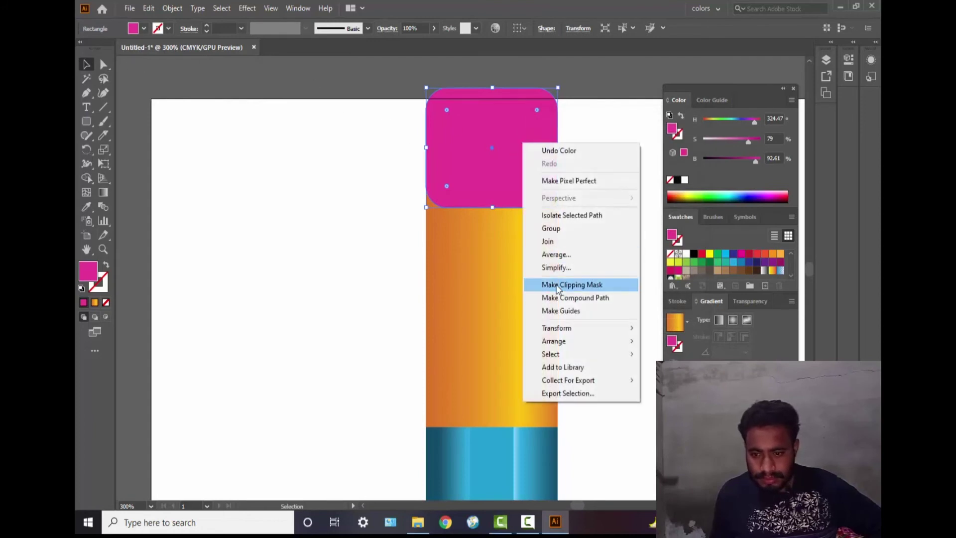
{"action": "mouse_move", "coordinate": [572, 343]}
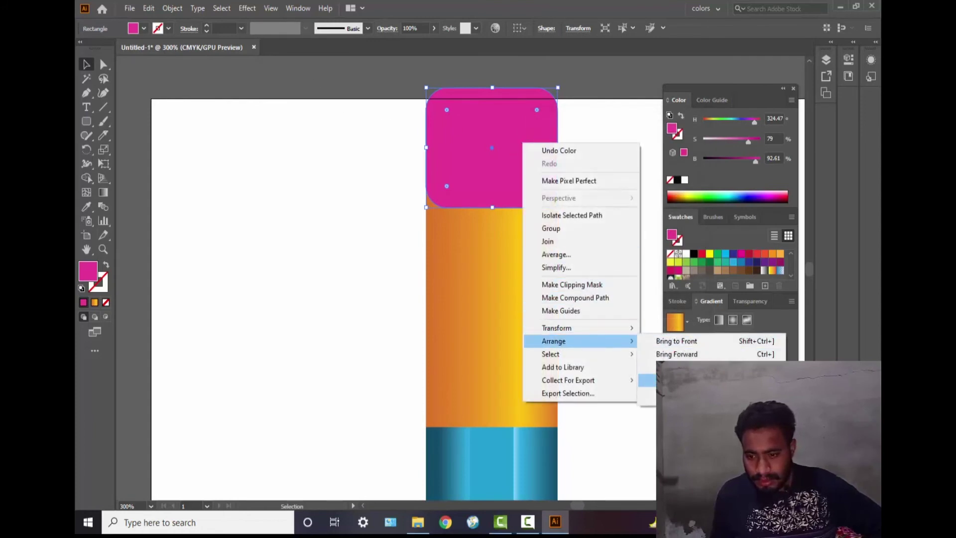
{"action": "left_click", "coordinate": [650, 380]}
{"action": "left_click", "coordinate": [628, 155]}
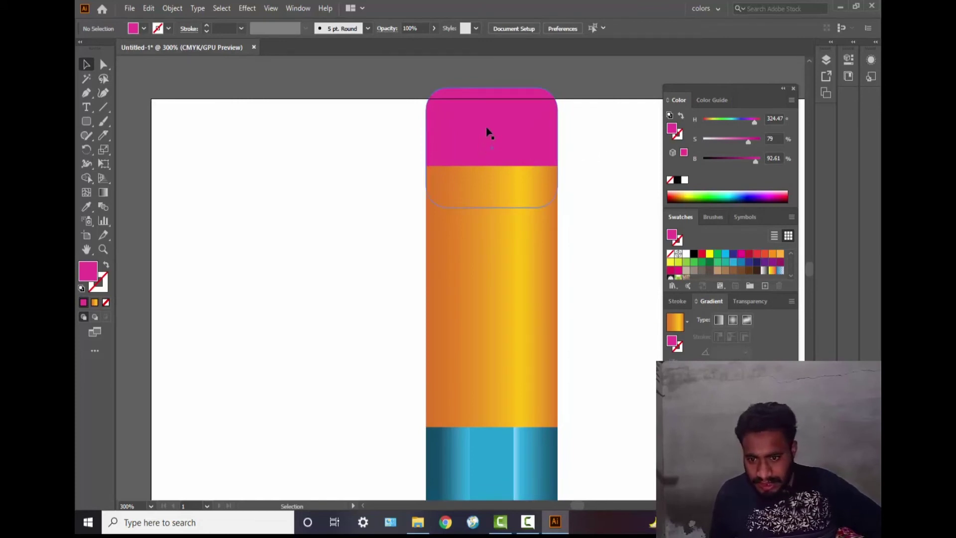
{"action": "left_click_drag", "start_coordinate": [396, 99], "coordinate": [579, 131]}
{"action": "left_click", "coordinate": [244, 167]}
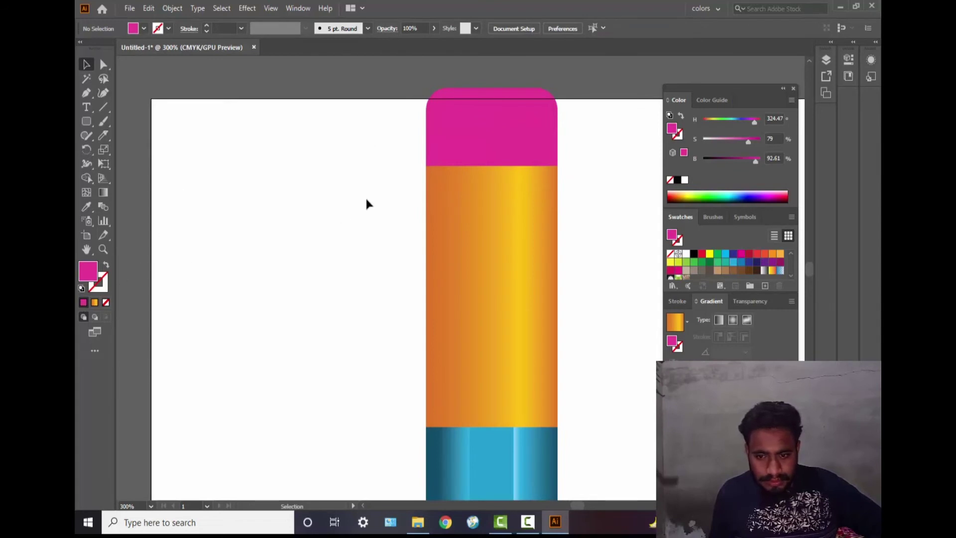
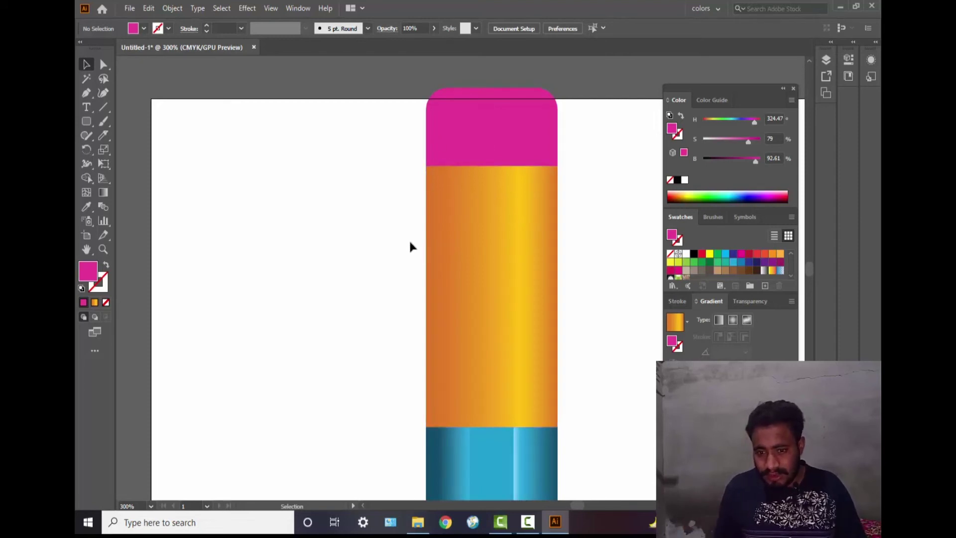
Draw a narrow upright rectangle about 0.60 by 4.79 mm on the blank area beside the pencil, isolate it and move it closer to the pencil.
{"action": "left_click", "coordinate": [89, 122]}
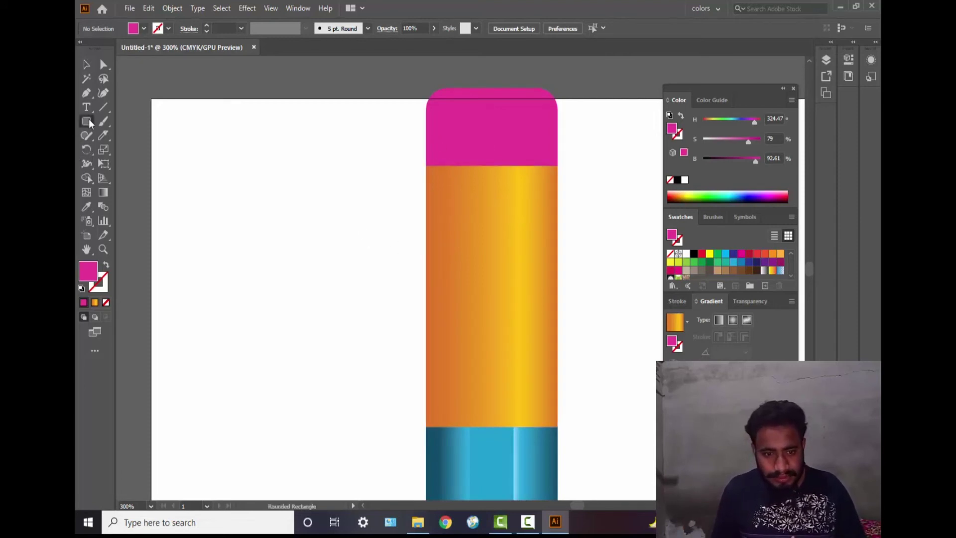
{"action": "left_click_drag", "start_coordinate": [88, 122], "coordinate": [141, 124]}
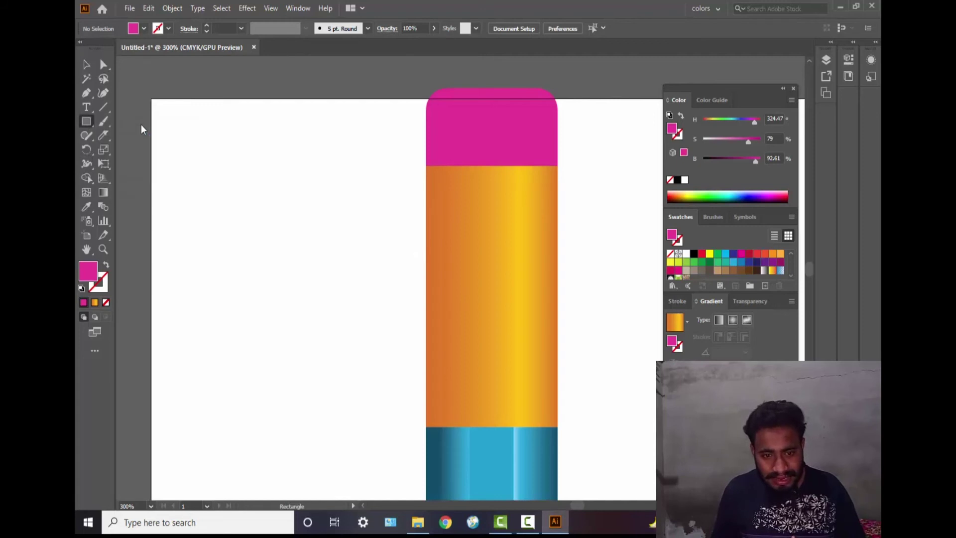
{"action": "left_click", "coordinate": [249, 150]}
{"action": "left_click", "coordinate": [504, 280]}
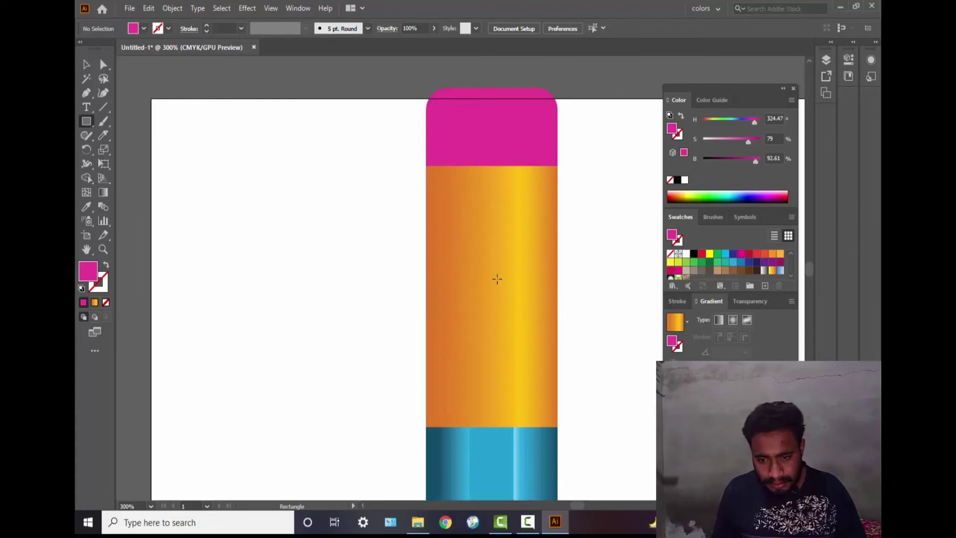
{"action": "left_click_drag", "start_coordinate": [292, 175], "coordinate": [295, 207]}
{"action": "scroll", "coordinate": [294, 208], "scroll_direction": "up", "scroll_amount": 1}
{"action": "scroll", "coordinate": [295, 208], "scroll_direction": "up", "scroll_amount": 4}
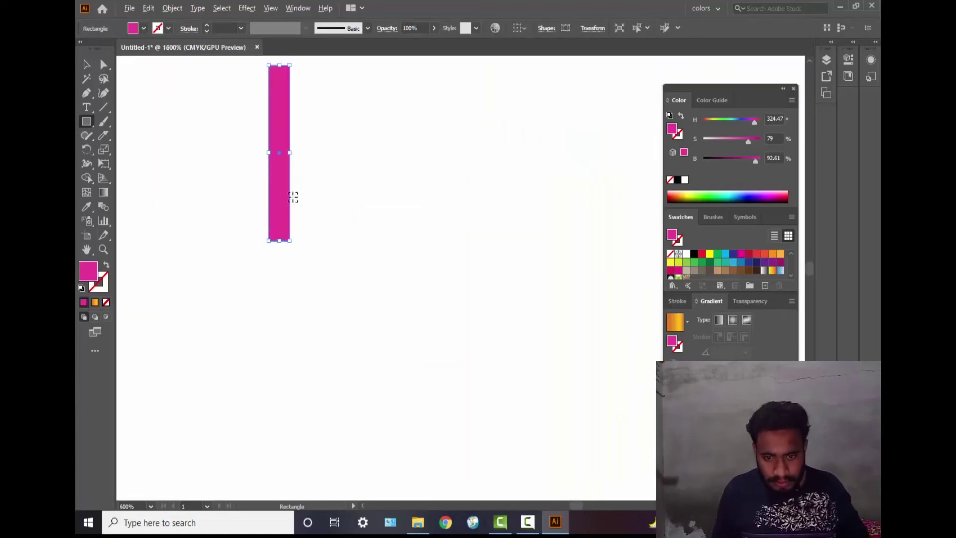
{"action": "left_click", "coordinate": [85, 64]}
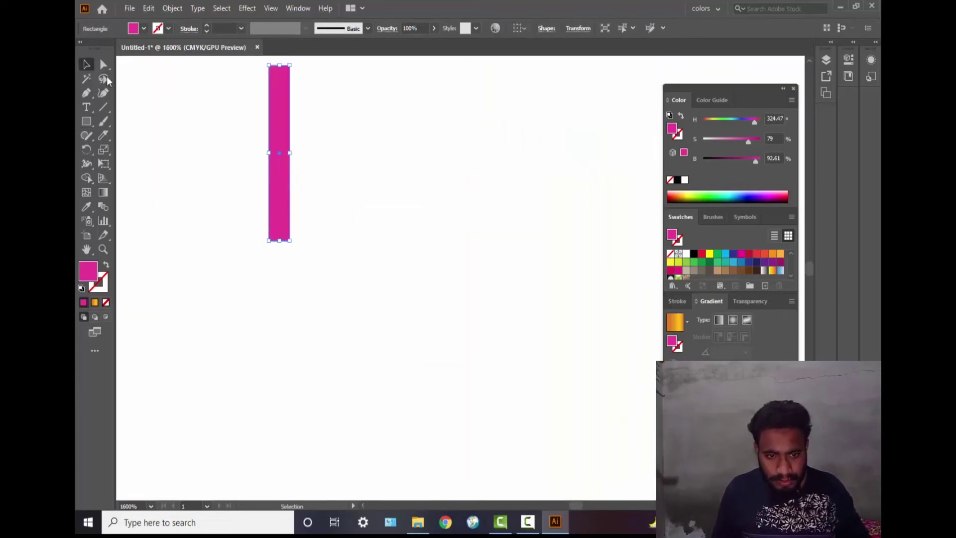
{"action": "double_click", "coordinate": [277, 163]}
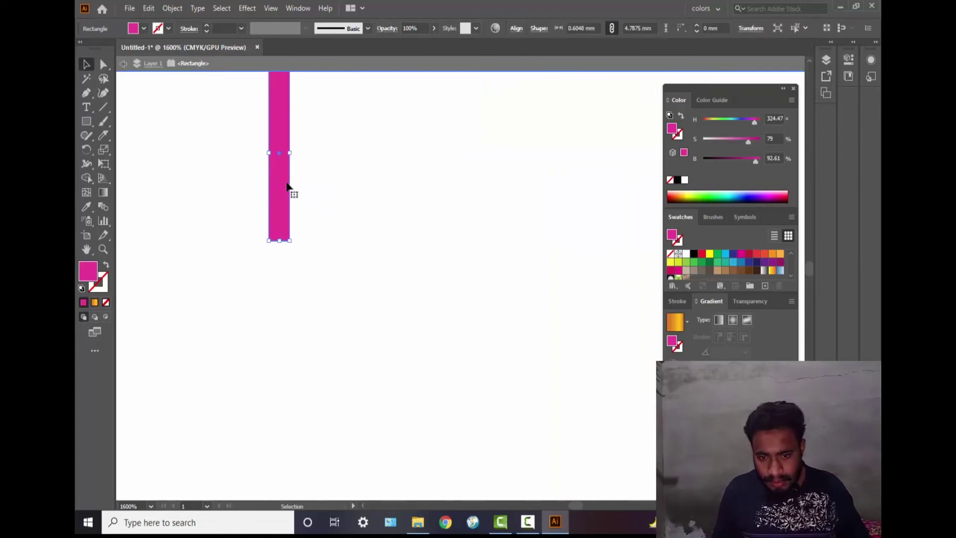
{"action": "left_click_drag", "start_coordinate": [283, 185], "coordinate": [423, 237]}
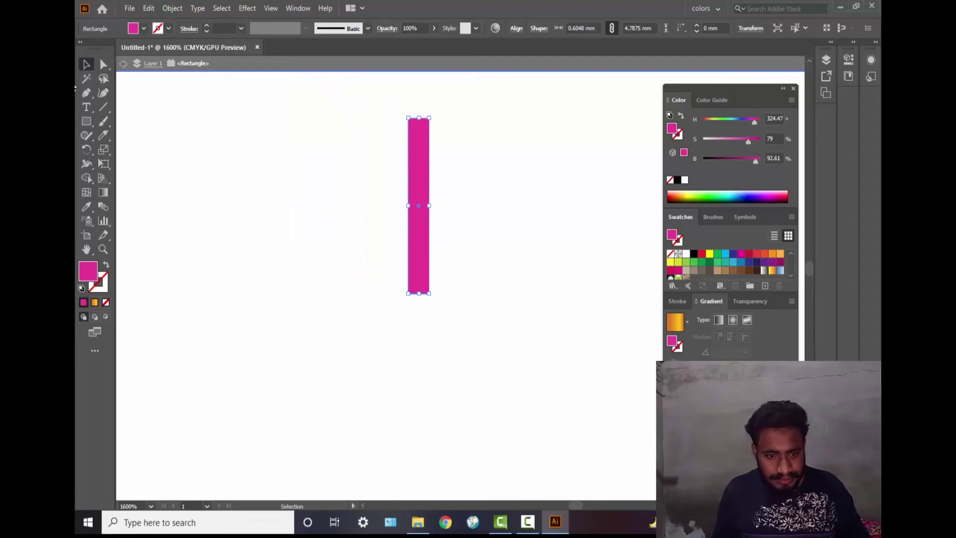
Try to fill the isolated rectangle with a colour sampled from the dimmed orange section.
{"action": "left_click", "coordinate": [87, 207]}
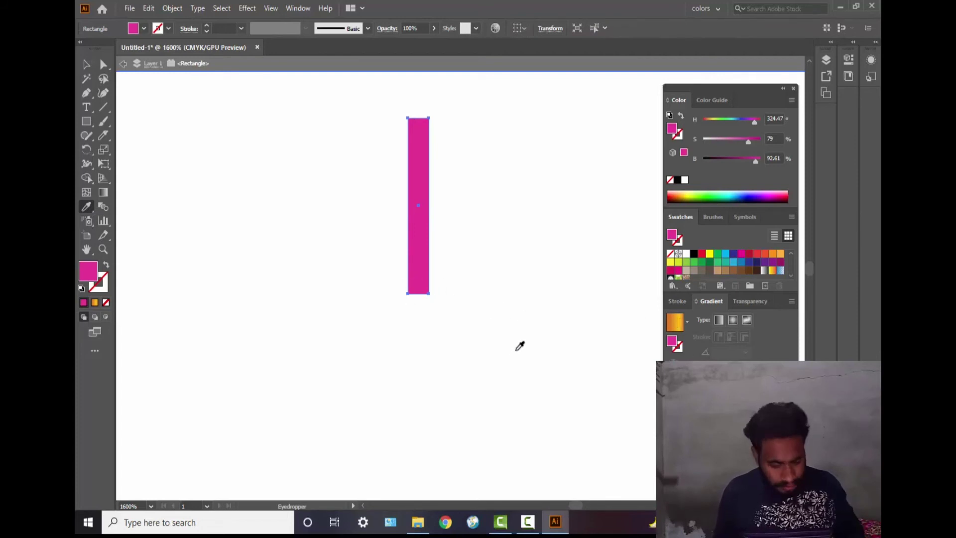
{"action": "scroll", "coordinate": [518, 344], "scroll_direction": "down", "scroll_amount": 5}
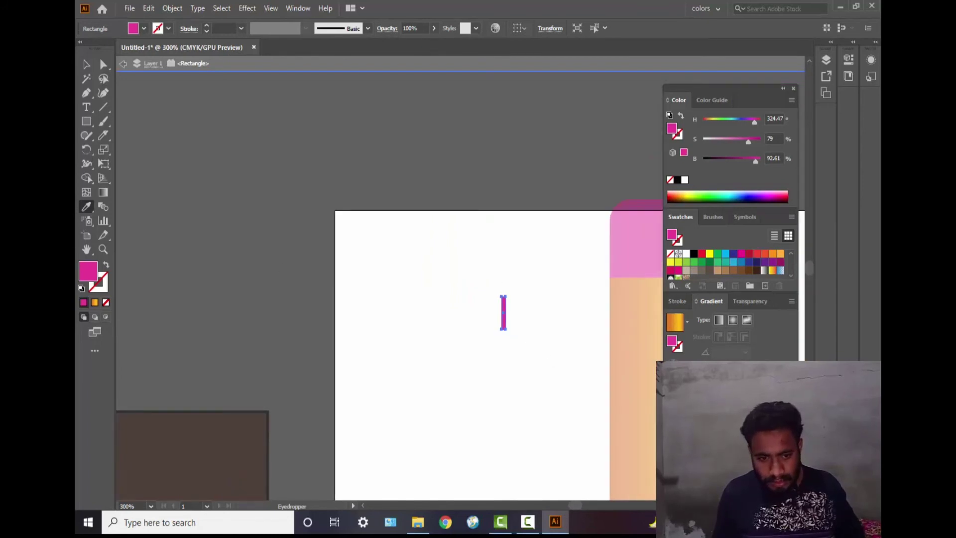
{"action": "mouse_move", "coordinate": [569, 388]}
{"action": "left_mouse_down"}
{"action": "mouse_move", "coordinate": [504, 359]}
{"action": "mouse_move", "coordinate": [480, 310]}
{"action": "left_mouse_up"}
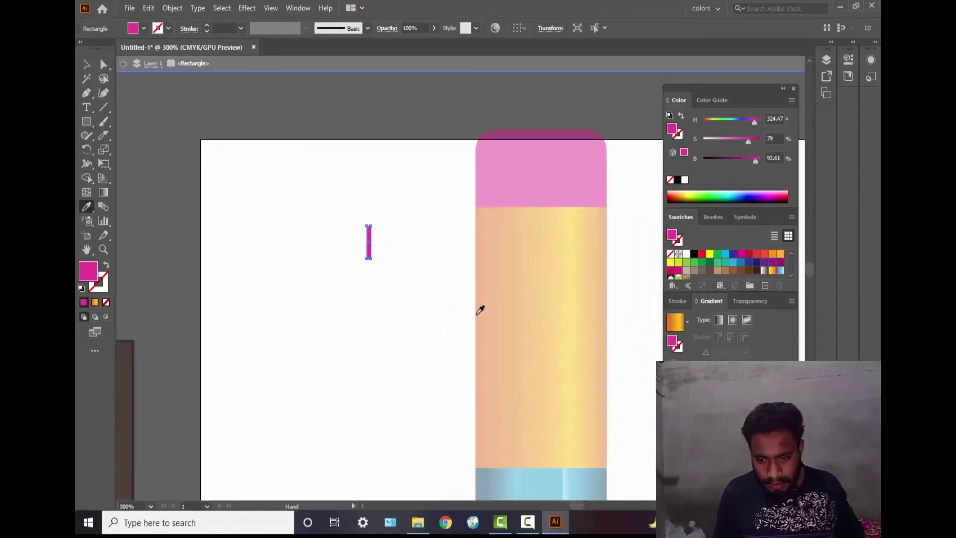
{"action": "left_click", "coordinate": [547, 270]}
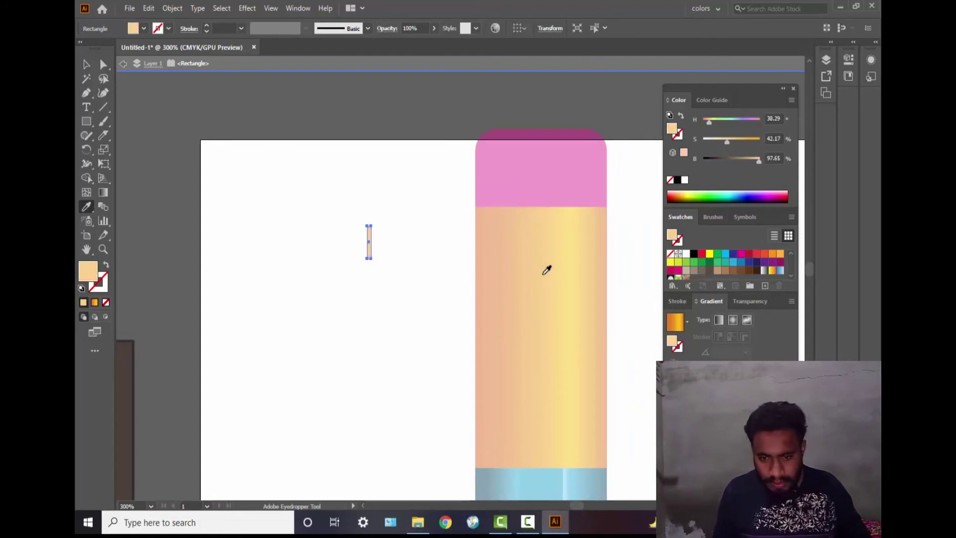
{"action": "left_click", "coordinate": [562, 266]}
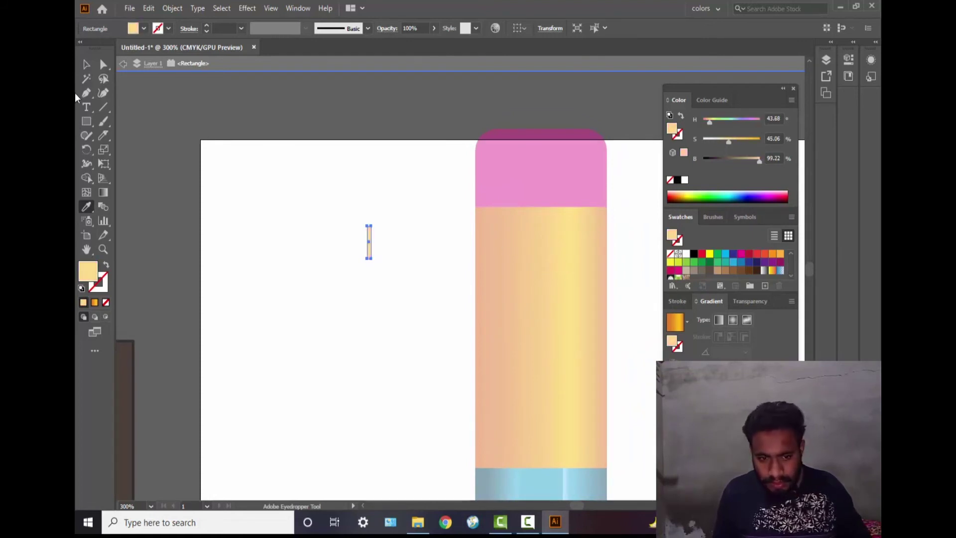
Exit isolation mode and fill the narrow rectangle with the bright yellow sampled from the orange section's highlight.
{"action": "left_click", "coordinate": [86, 65]}
{"action": "double_click", "coordinate": [461, 290]}
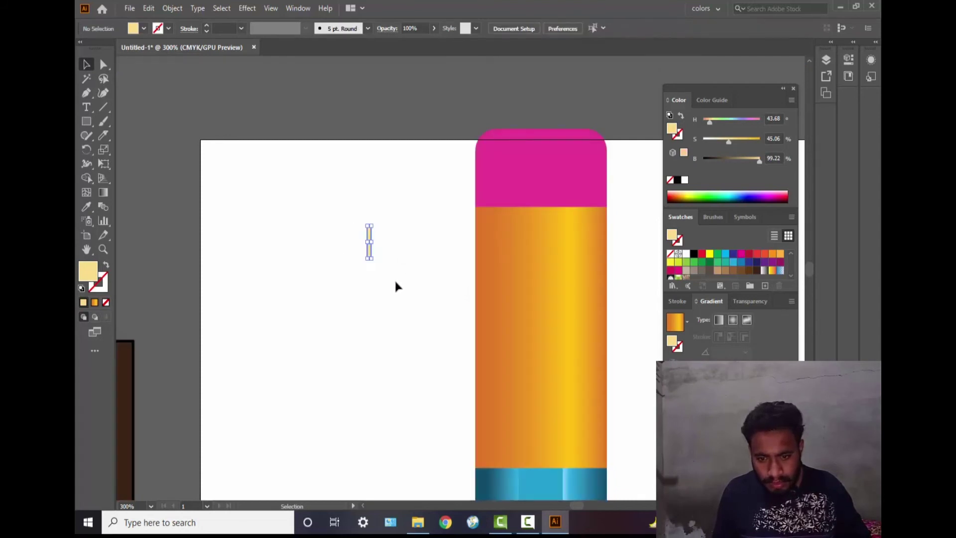
{"action": "left_click", "coordinate": [86, 210]}
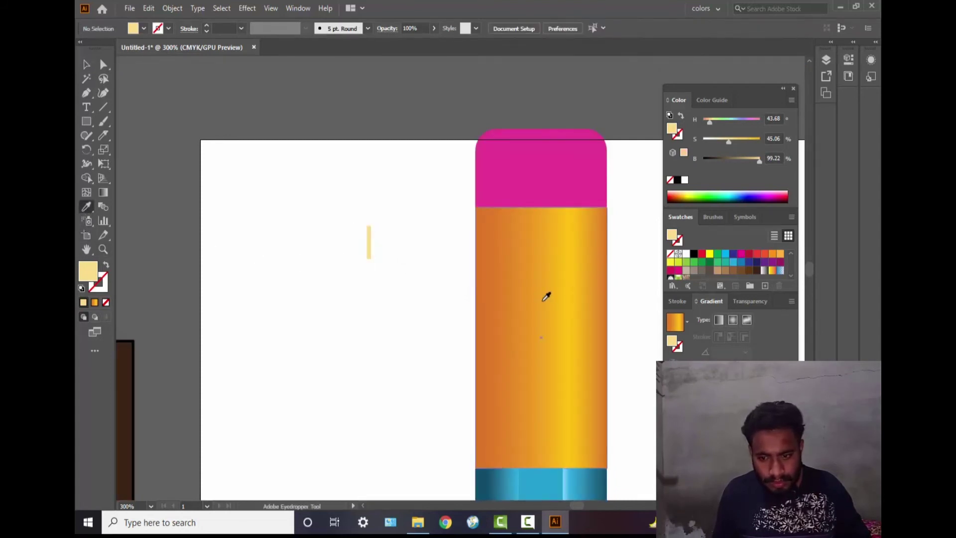
{"action": "left_click", "coordinate": [570, 288]}
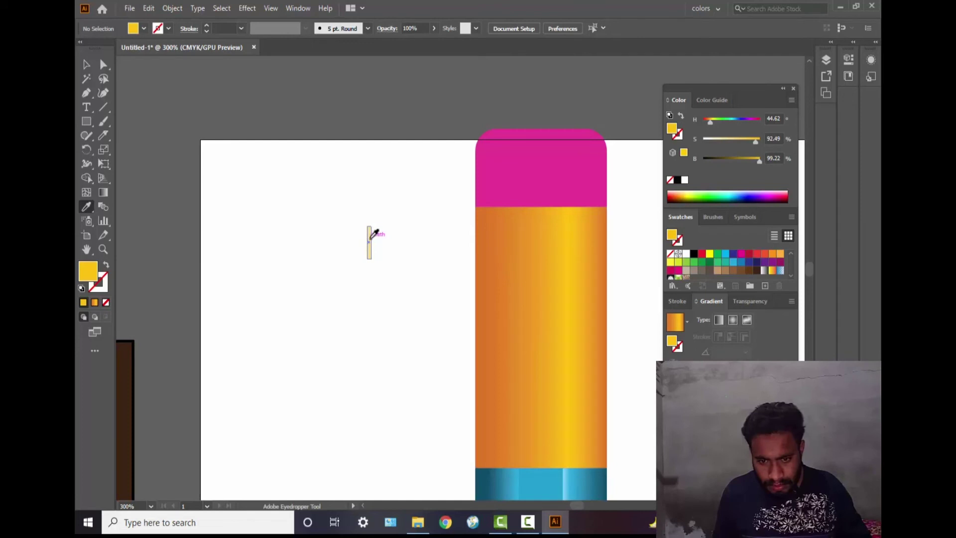
{"action": "key", "text": "v"}
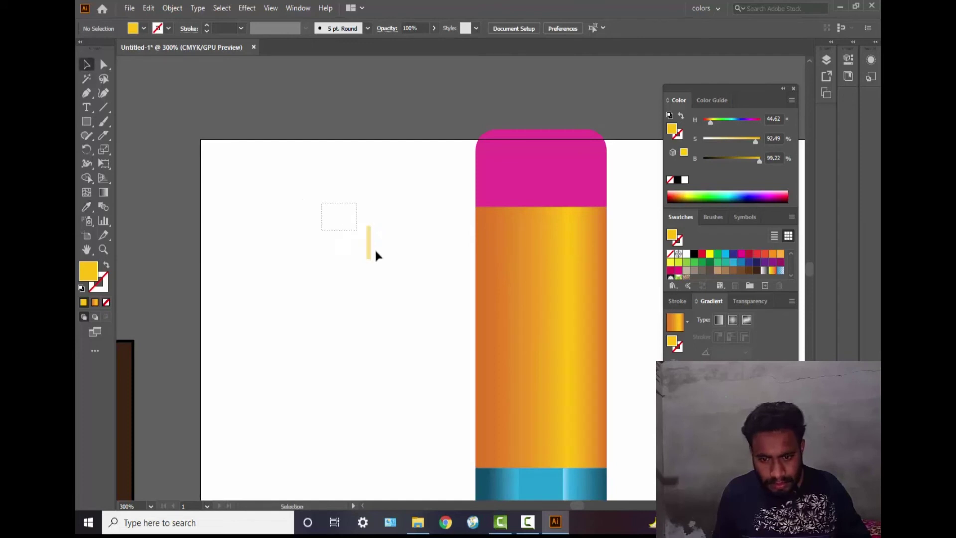
{"action": "left_click_drag", "start_coordinate": [376, 255], "coordinate": [378, 257]}
{"action": "left_click", "coordinate": [87, 206]}
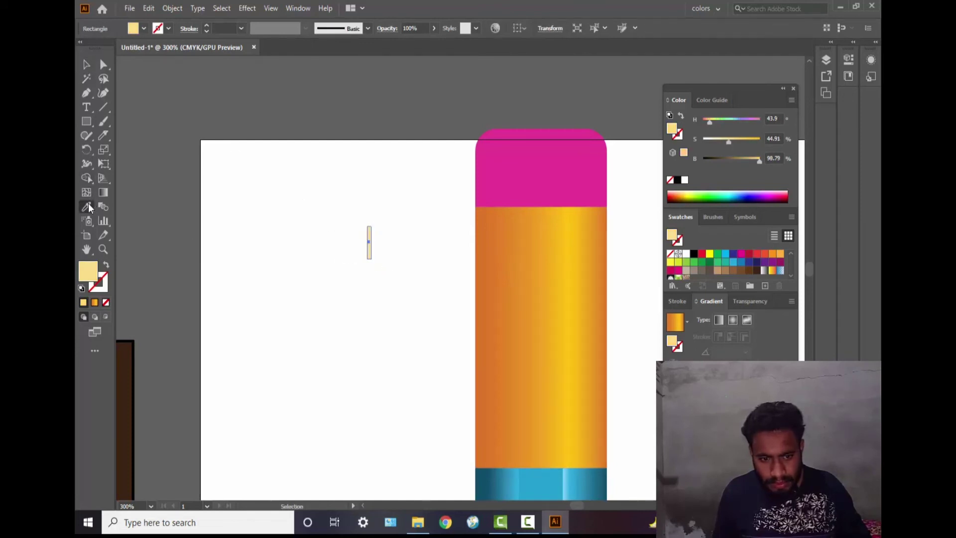
{"action": "left_click", "coordinate": [575, 282]}
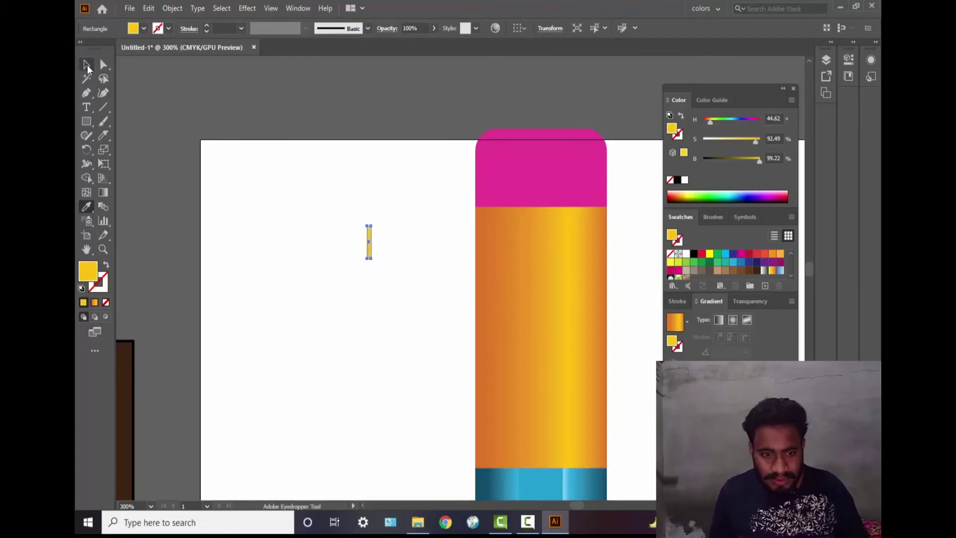
{"action": "double_click", "coordinate": [86, 66]}
{"action": "left_click", "coordinate": [680, 332]}
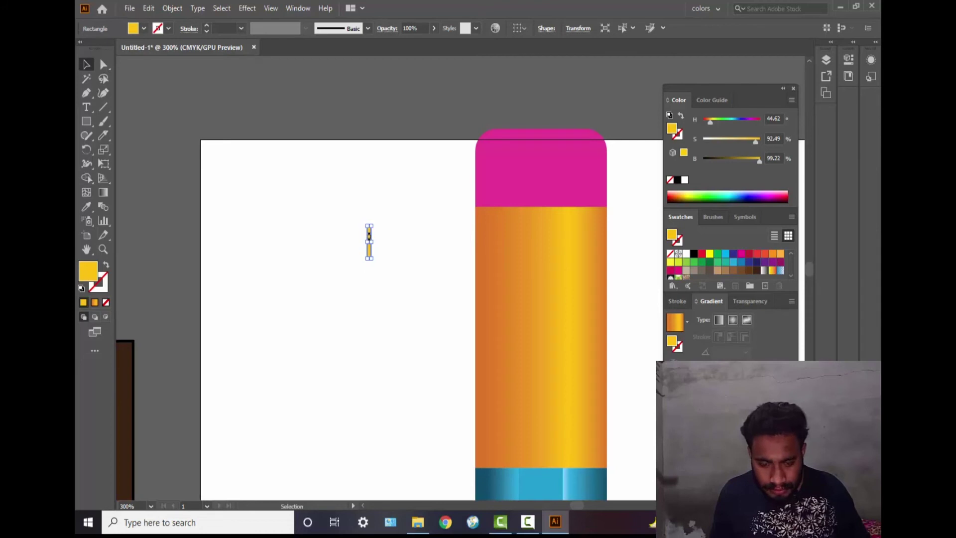
Duplicate the yellow strip flush against its right side and fill the copy with dark orange sampled from the orange section.
{"action": "scroll", "coordinate": [369, 236], "scroll_direction": "up", "scroll_amount": 5}
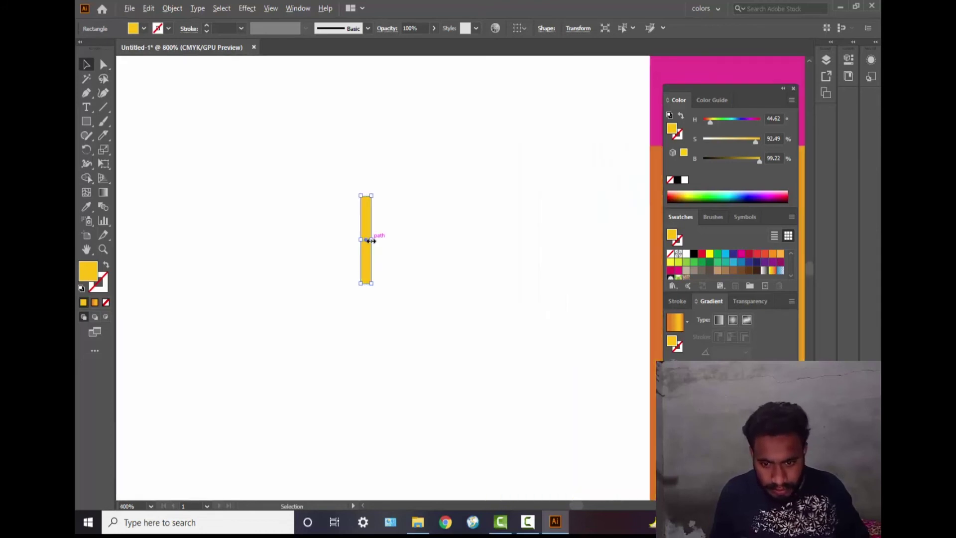
{"action": "left_click_drag", "start_coordinate": [355, 244], "coordinate": [377, 245]}
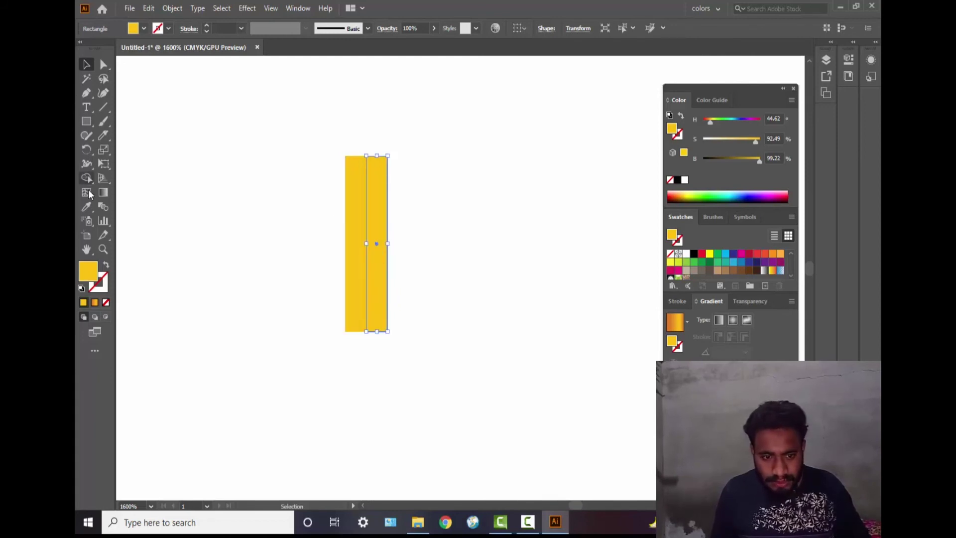
{"action": "left_click", "coordinate": [86, 206]}
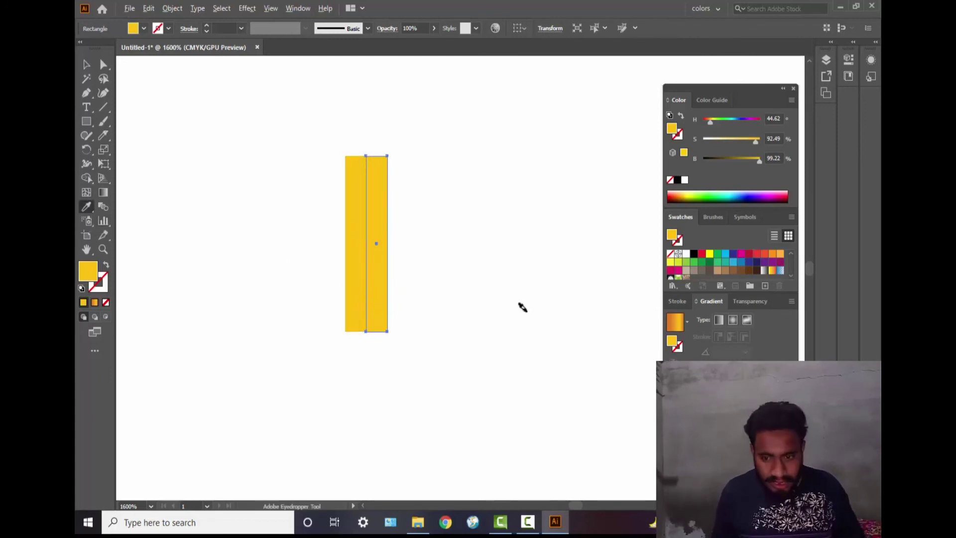
{"action": "scroll", "coordinate": [533, 301], "scroll_direction": "down", "scroll_amount": 2}
{"action": "scroll", "coordinate": [535, 299], "scroll_direction": "down", "scroll_amount": 1}
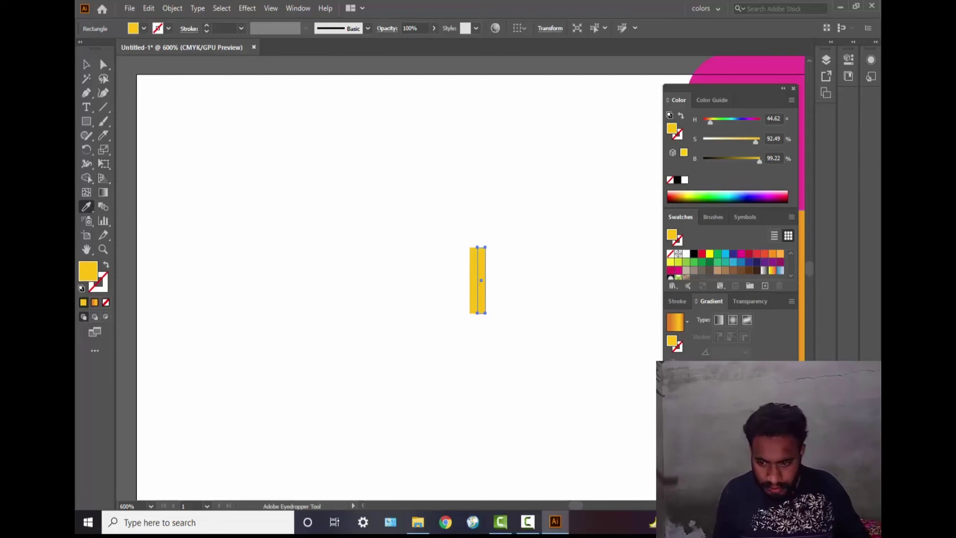
{"action": "left_click", "coordinate": [717, 468]}
Copy the yellow and orange strips together to the right with a small gap, repeating the copy into an evenly spaced row of twelve pairs.
{"action": "left_click", "coordinate": [86, 64]}
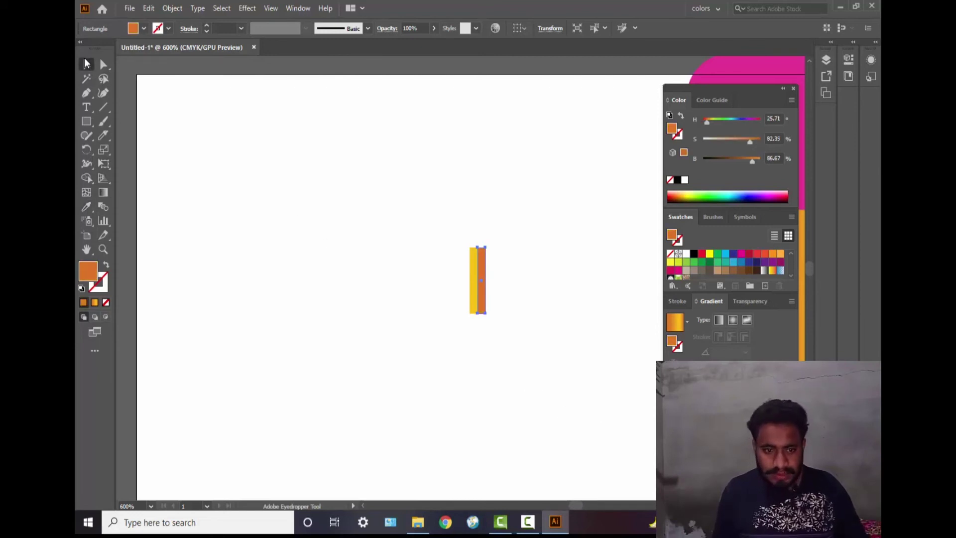
{"action": "left_click_drag", "start_coordinate": [460, 239], "coordinate": [526, 359]}
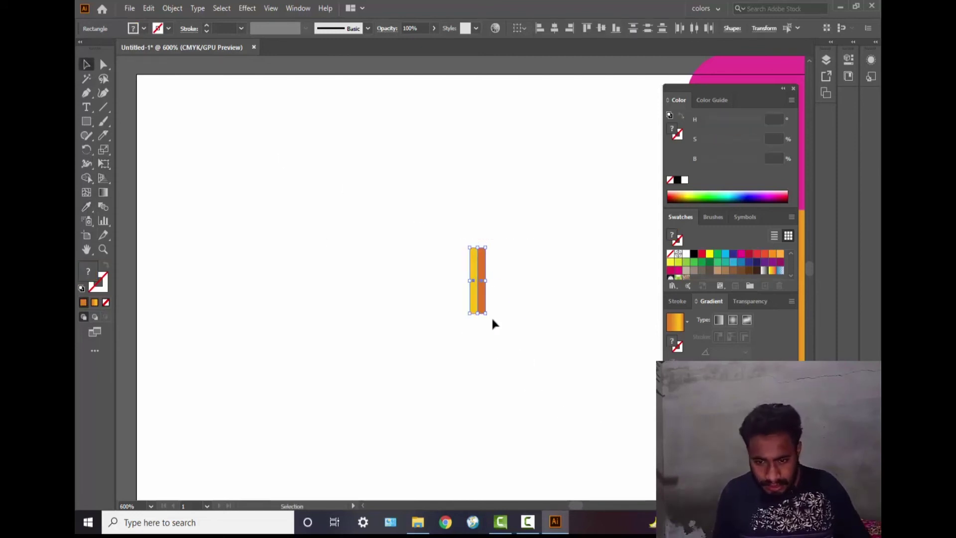
{"action": "left_click_drag", "start_coordinate": [480, 283], "coordinate": [500, 289]}
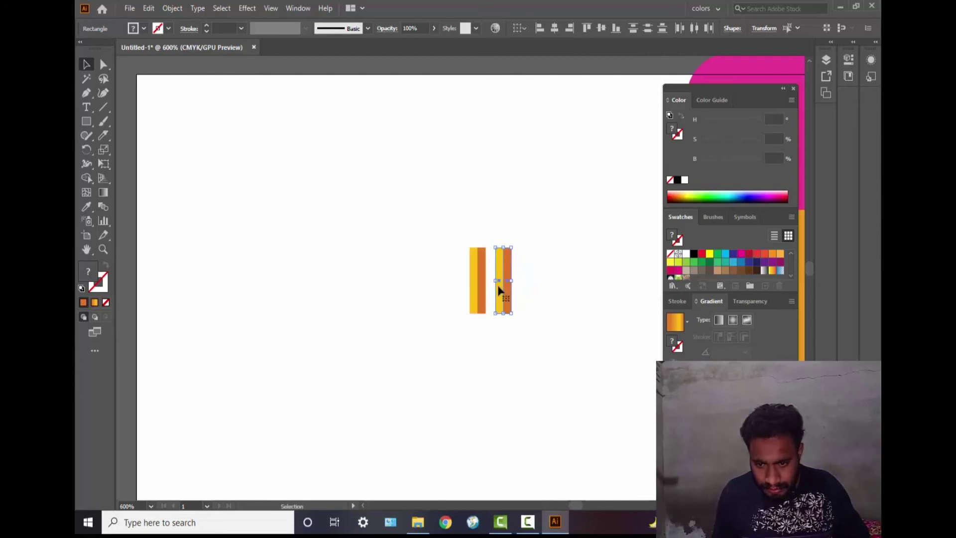
{"action": "key", "text": "ctrl+d"}
{"action": "key", "text": "ctrl+d"}
{"action": "key", "text": "ctrl+d"}
{"action": "key", "text": "ctrl+d"}
{"action": "key", "text": "ctrl+d"}
{"action": "key", "text": "ctrl+d"}
{"action": "key", "text": "ctrl+d"}
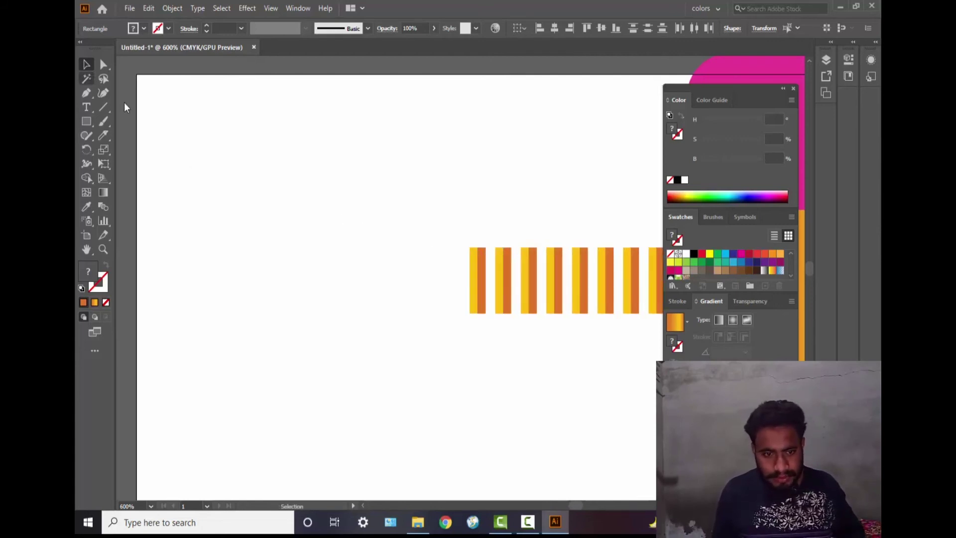
{"action": "scroll", "coordinate": [384, 446], "scroll_direction": "down", "scroll_amount": 2}
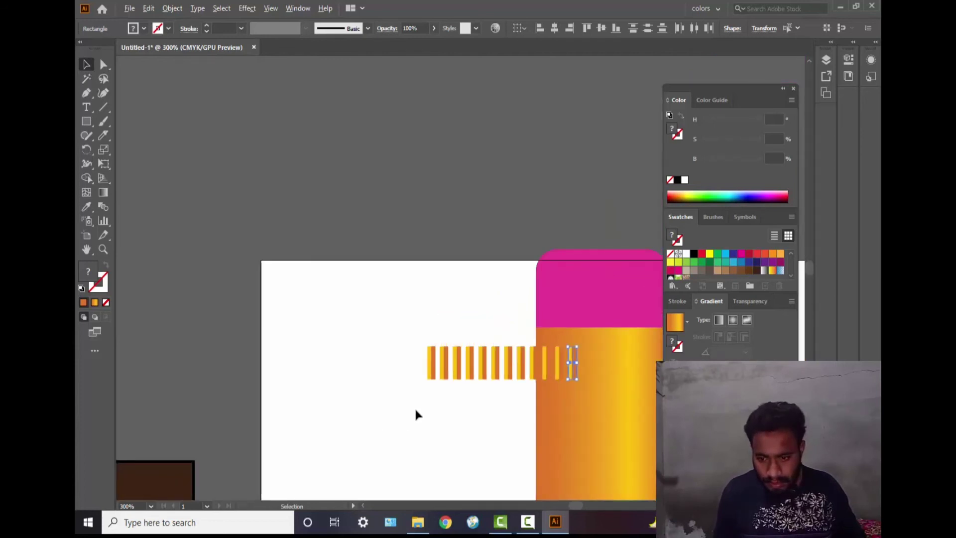
Undo the latest copies of the strip pairs, stepping back to a row of eight pairs.
{"action": "scroll", "coordinate": [417, 411], "scroll_direction": "down", "scroll_amount": 1}
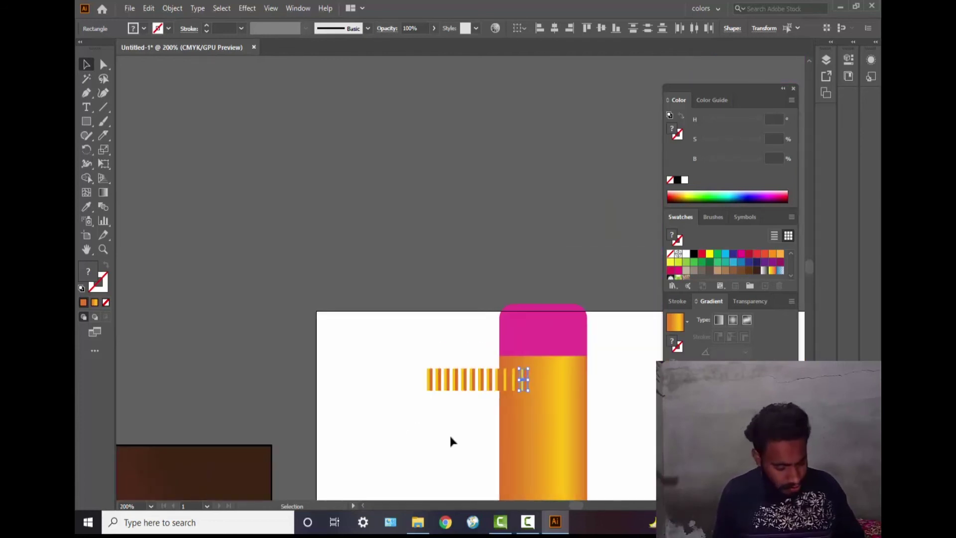
{"action": "left_click_drag", "start_coordinate": [444, 443], "coordinate": [371, 291]}
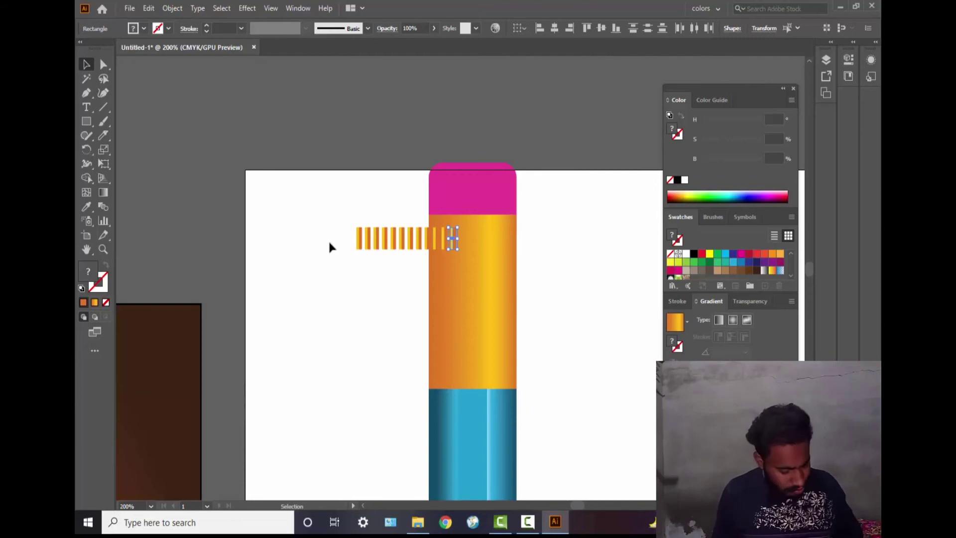
{"action": "key", "text": "a"}
{"action": "key", "text": "Left"}
{"action": "key", "text": "Left"}
{"action": "key", "text": "Left"}
{"action": "key", "text": "Left"}
{"action": "key", "text": "Left"}
{"action": "key", "text": "Left"}
{"action": "key", "text": "Left"}
{"action": "key", "text": "Left"}
{"action": "key", "text": "Left"}
{"action": "key", "text": "Left"}
{"action": "key", "text": "Left"}
{"action": "key", "text": "Left"}
{"action": "key", "text": "Left"}
{"action": "key", "text": "Left"}
{"action": "key", "text": "Left"}
{"action": "key", "text": "Left"}
{"action": "key", "text": "Left"}
{"action": "key", "text": "Left"}
{"action": "key", "text": "Left"}
{"action": "key", "text": "Left"}
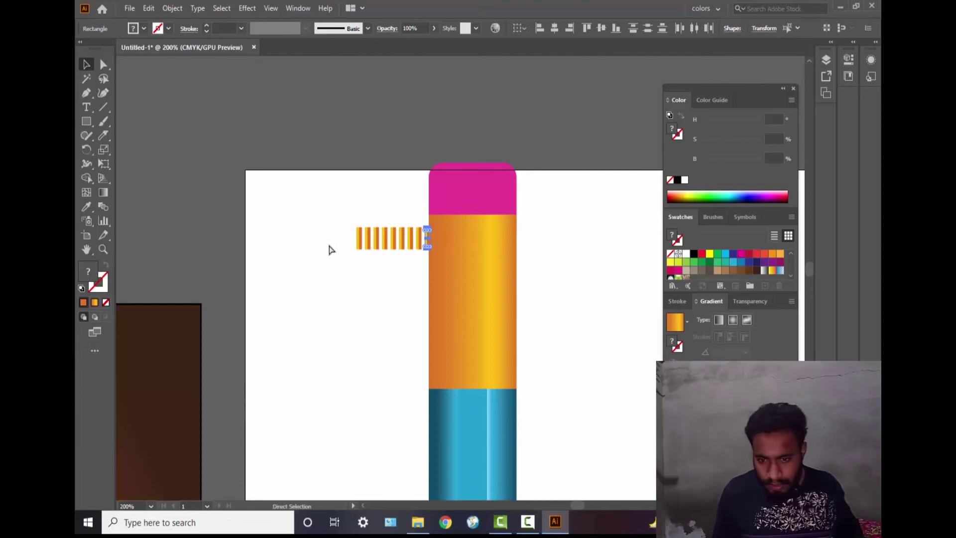
{"action": "key", "text": "Left"}
{"action": "key", "text": "Left"}
{"action": "key", "text": "Left"}
{"action": "key", "text": "Left"}
{"action": "key", "text": "Left"}
{"action": "key", "text": "Left"}
{"action": "key", "text": "Left"}
{"action": "key", "text": "Left"}
{"action": "key", "text": "v"}
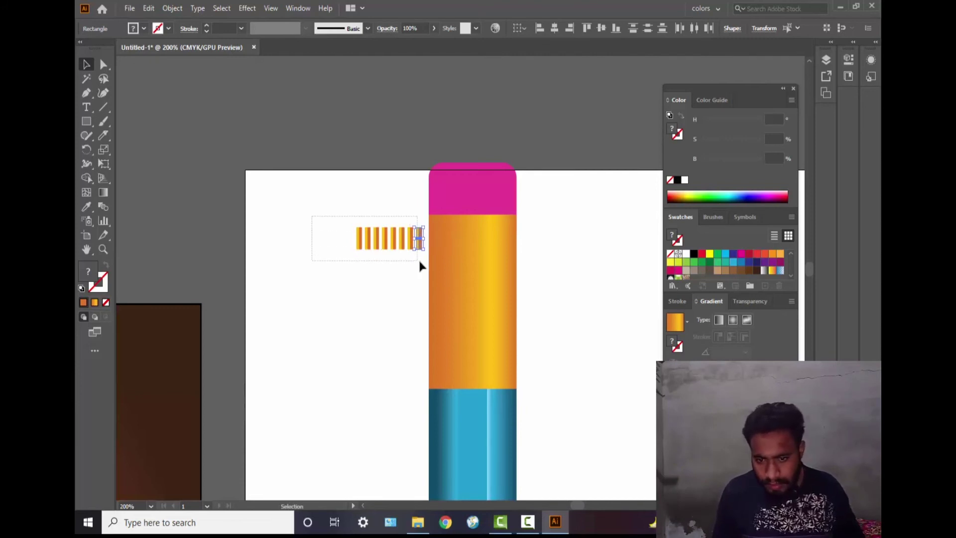
Duplicate the whole row of eight strip pairs to the left, level with the original row.
{"action": "left_click_drag", "start_coordinate": [420, 267], "coordinate": [426, 271]}
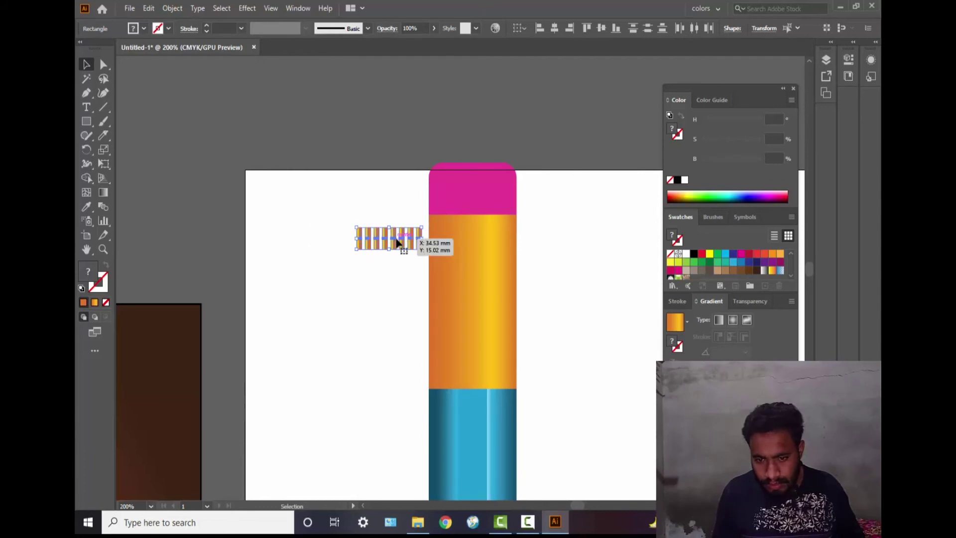
{"action": "left_click_drag", "start_coordinate": [397, 242], "coordinate": [380, 252]}
{"action": "key", "text": "alt"}
{"action": "left_click", "coordinate": [326, 276]}
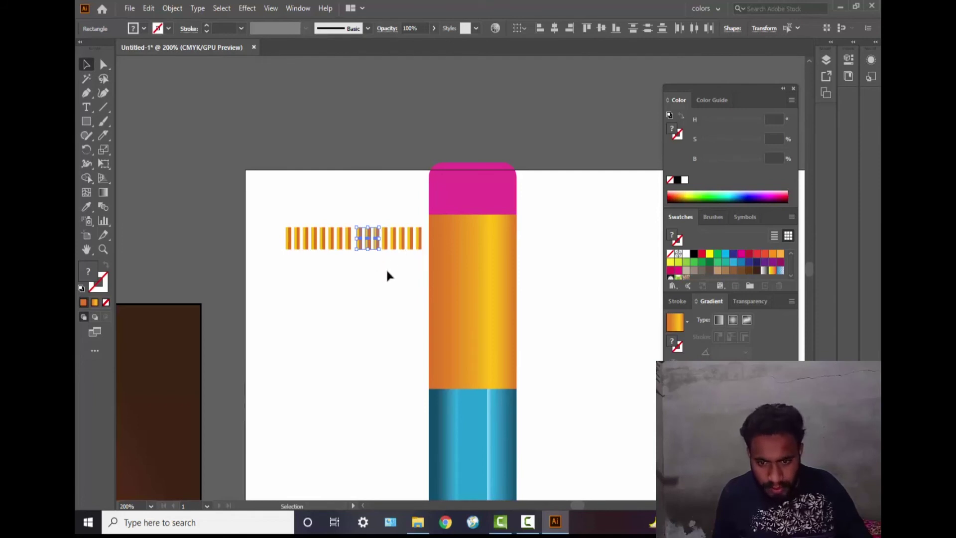
Delete the four rightmost strip pairs, keeping four pairs of the original row beside the duplicated eight.
{"action": "left_click", "coordinate": [386, 268]}
{"action": "left_click_drag", "start_coordinate": [380, 211], "coordinate": [424, 262]}
{"action": "left_click", "coordinate": [424, 266]}
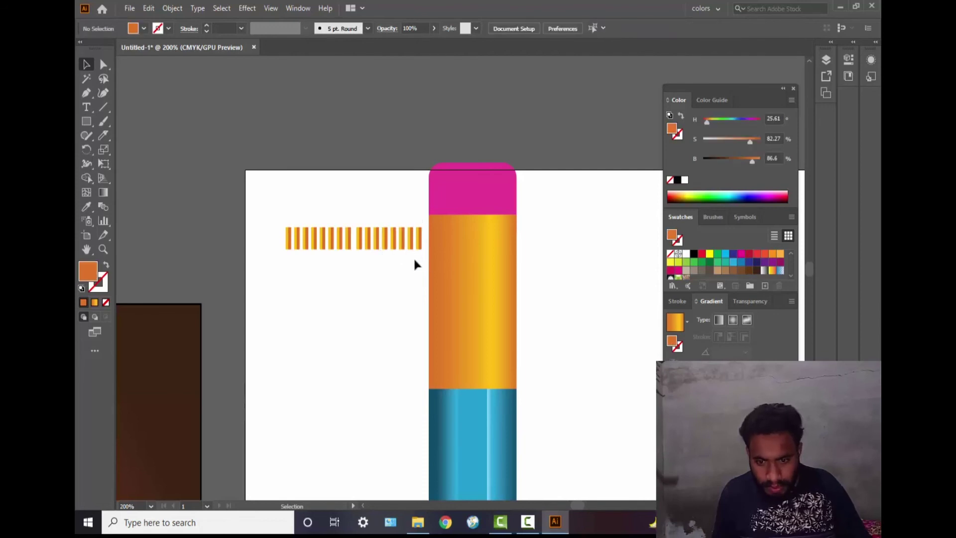
{"action": "left_click_drag", "start_coordinate": [389, 215], "coordinate": [423, 270]}
{"action": "key", "text": "Delete"}
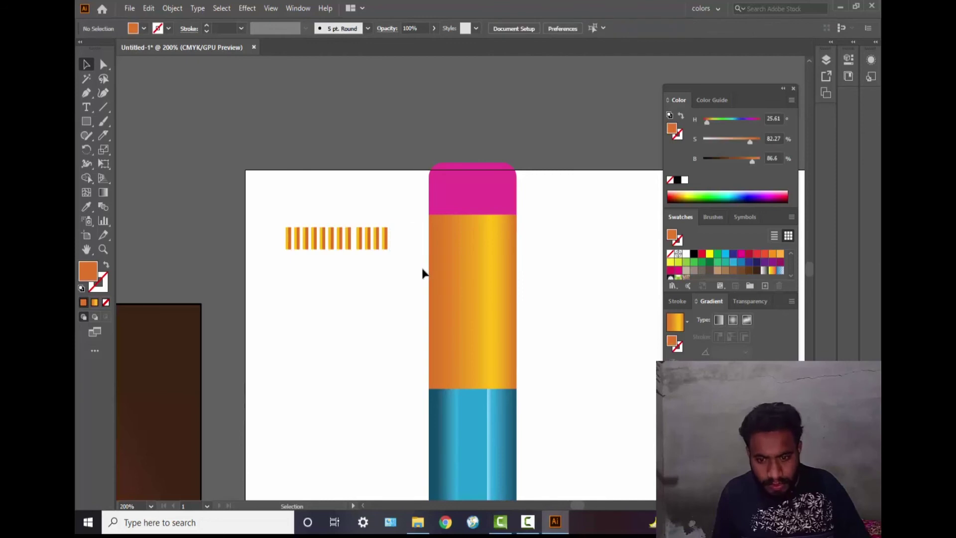
Shift the four separate strip pairs left to match the even spacing, and group all twelve pairs.
{"action": "left_click_drag", "start_coordinate": [358, 215], "coordinate": [391, 260]}
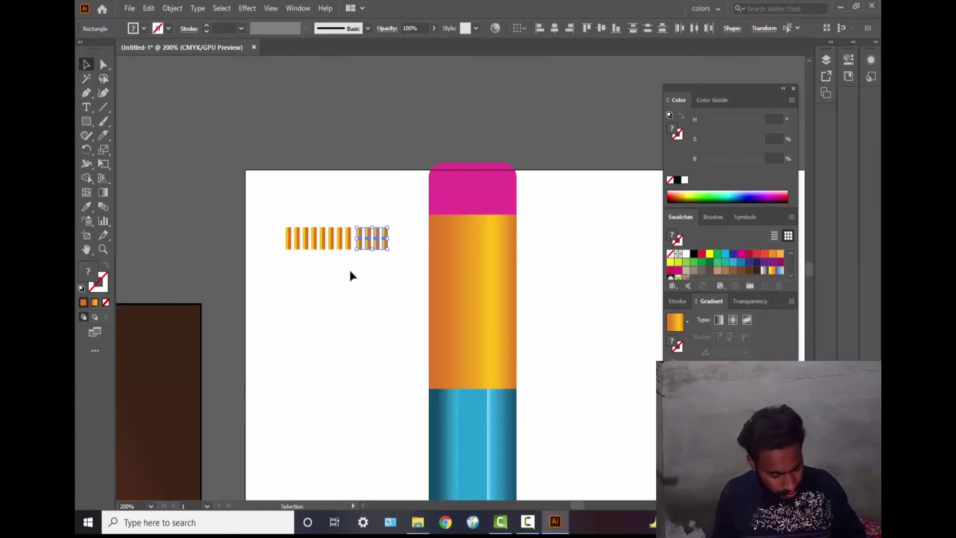
{"action": "scroll", "coordinate": [337, 264], "scroll_direction": "up", "scroll_amount": 3}
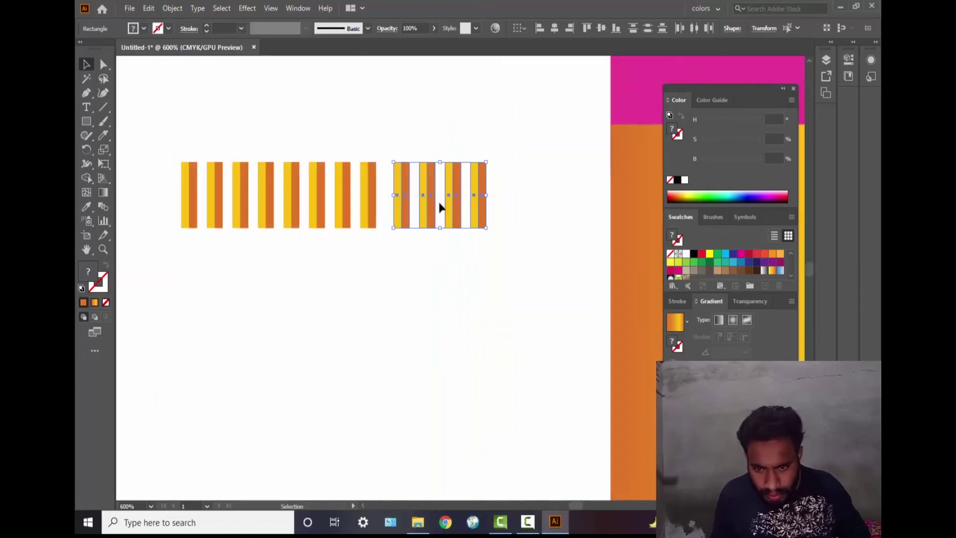
{"action": "left_click_drag", "start_coordinate": [440, 199], "coordinate": [440, 198]}
{"action": "left_click", "coordinate": [444, 273]}
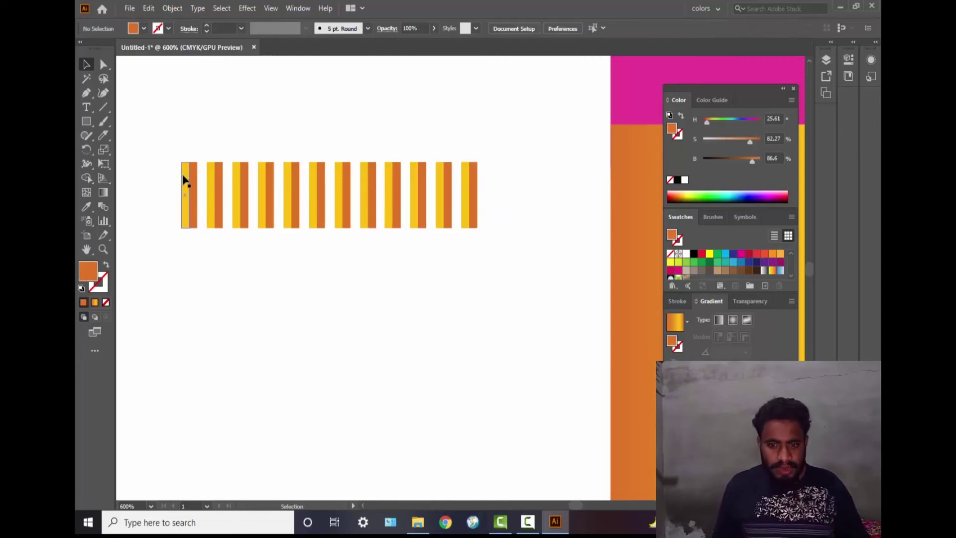
{"action": "left_click_drag", "start_coordinate": [173, 151], "coordinate": [507, 292]}
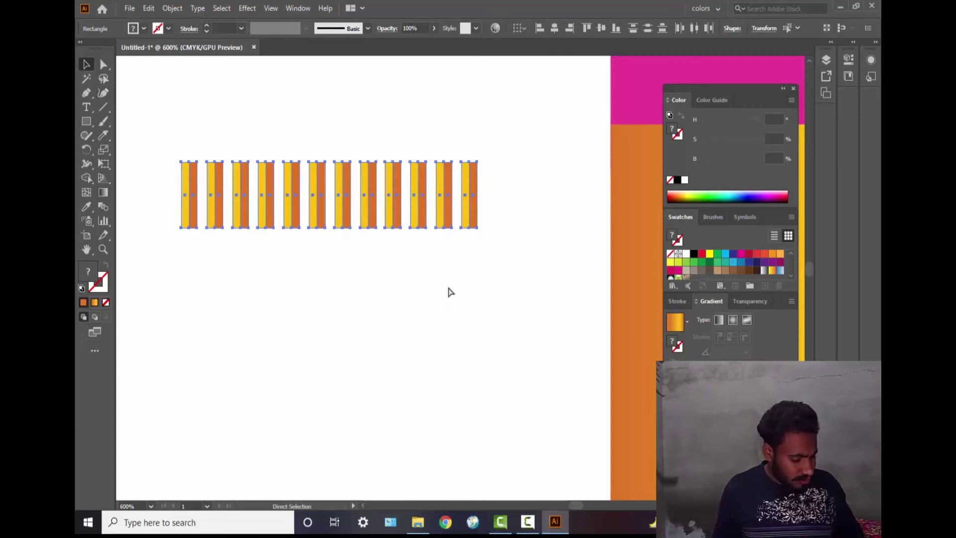
{"action": "key", "text": "ctrl+g"}
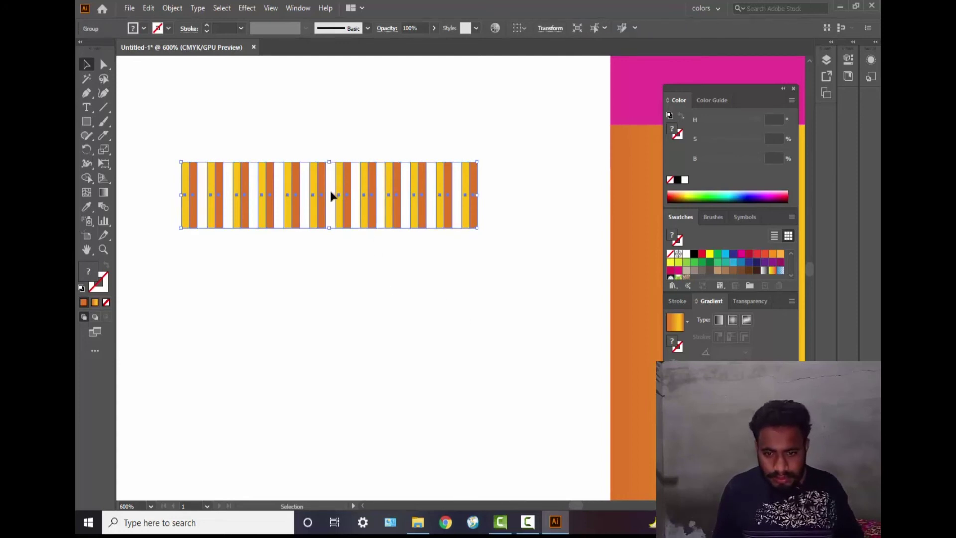
Place the strip group near the top of the orange section, flush with its left edge, and narrow it to the section's width.
{"action": "left_click_drag", "start_coordinate": [333, 198], "coordinate": [565, 204]}
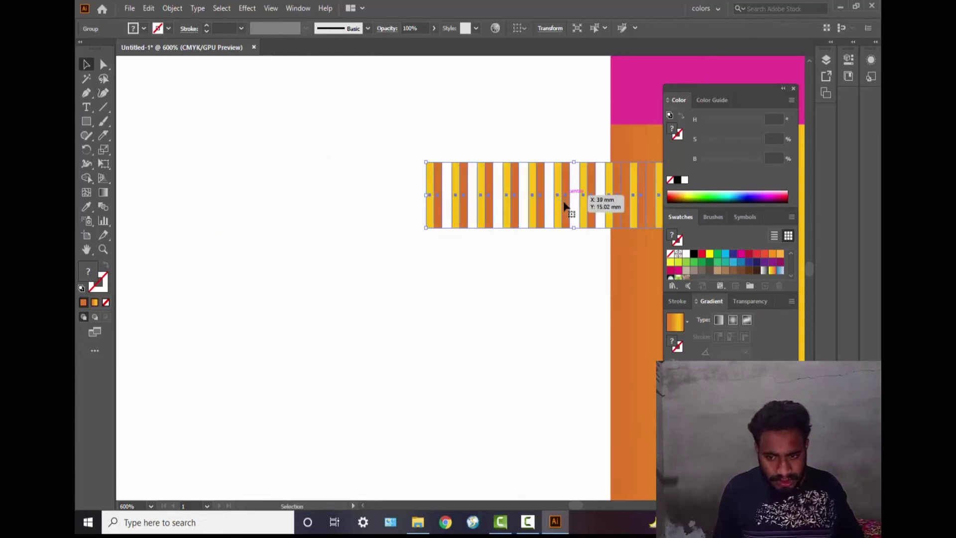
{"action": "left_click_drag", "start_coordinate": [538, 352], "coordinate": [287, 283]}
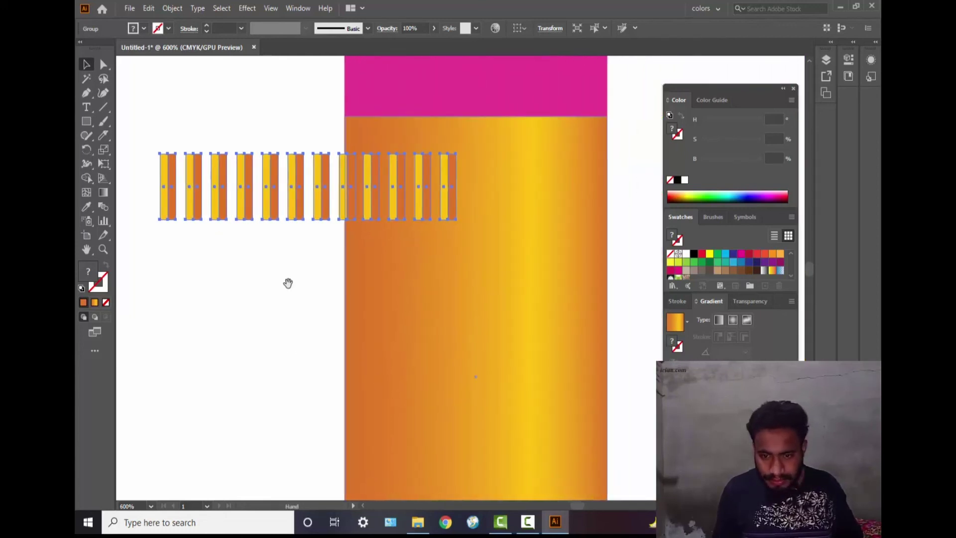
{"action": "left_click_drag", "start_coordinate": [305, 184], "coordinate": [484, 176]}
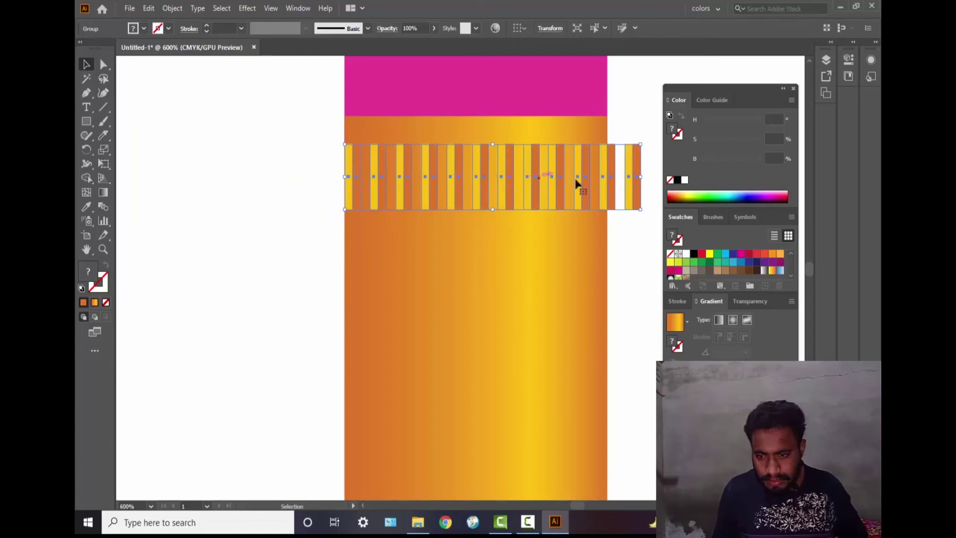
{"action": "left_click_drag", "start_coordinate": [644, 177], "coordinate": [608, 183]}
{"action": "left_click", "coordinate": [628, 185]}
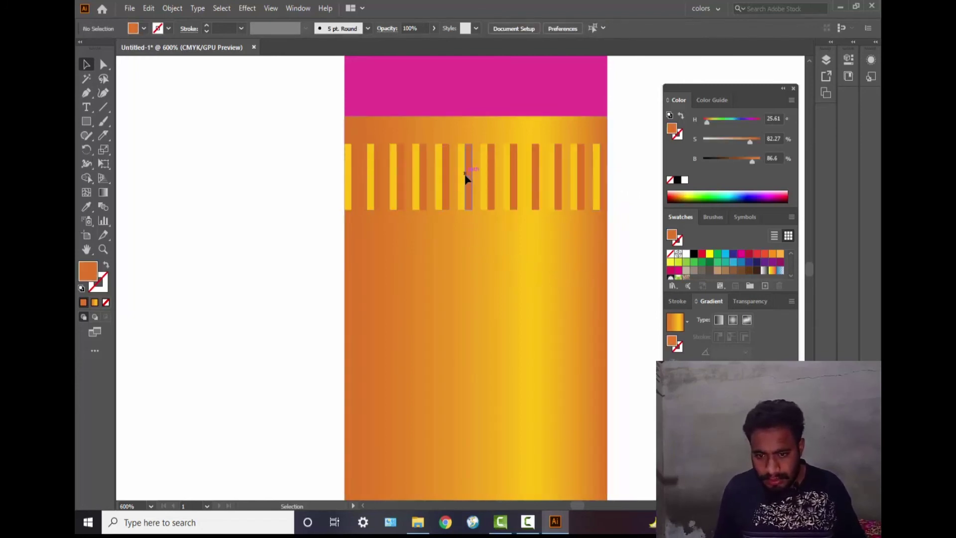
Copy the strip group straight down and repeat the copy to make four evenly spaced rows within the orange section.
{"action": "left_click_drag", "start_coordinate": [464, 178], "coordinate": [454, 307]}
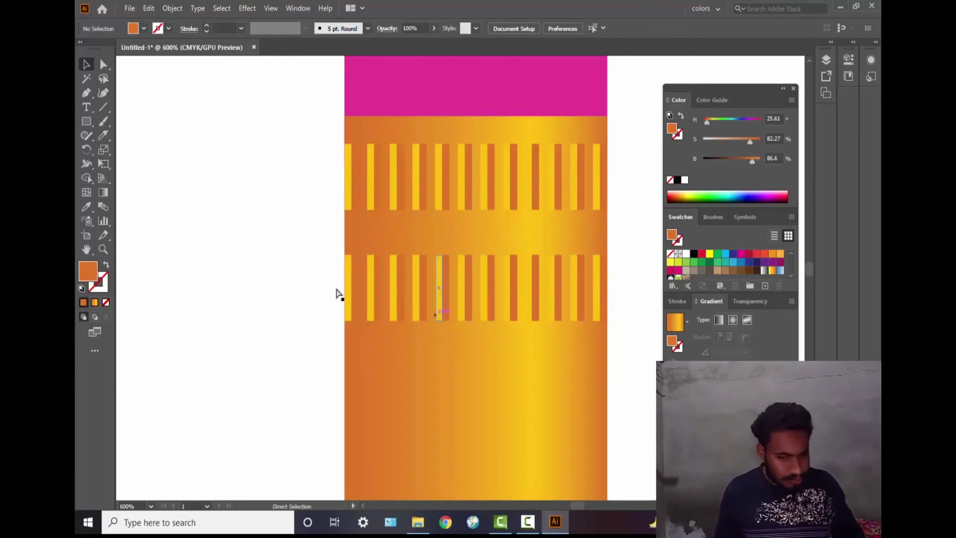
{"action": "key", "text": "v"}
{"action": "left_click", "coordinate": [437, 291]}
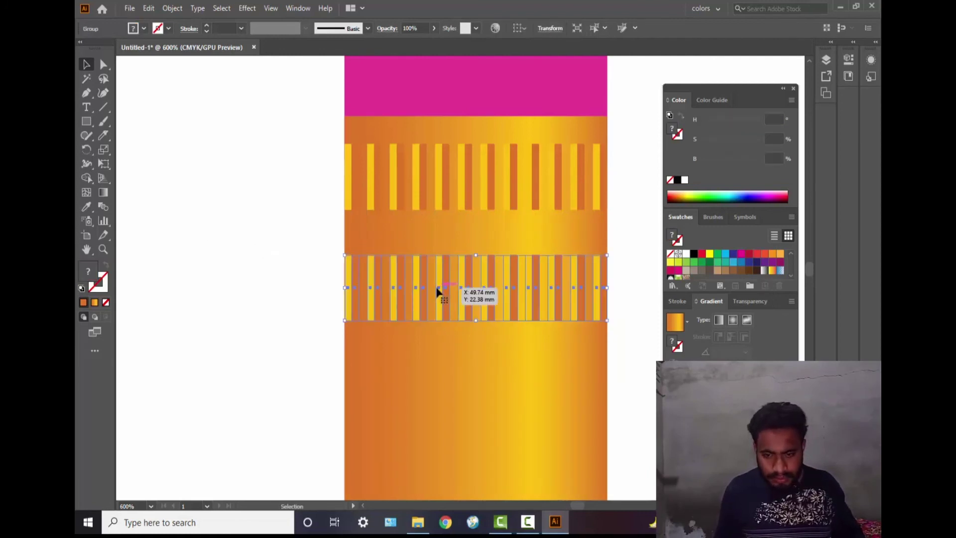
{"action": "key", "text": "ctrl+d"}
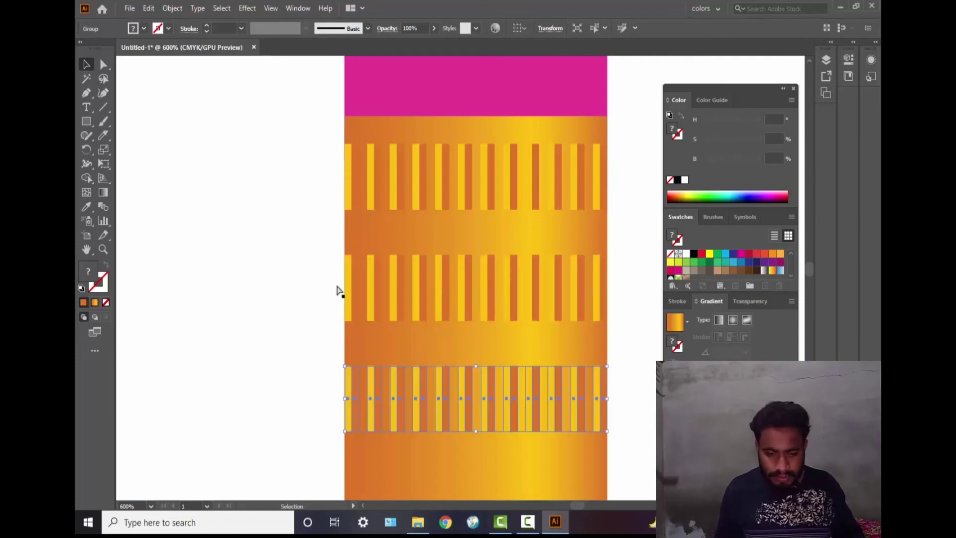
{"action": "scroll", "coordinate": [354, 293], "scroll_direction": "down", "scroll_amount": 5}
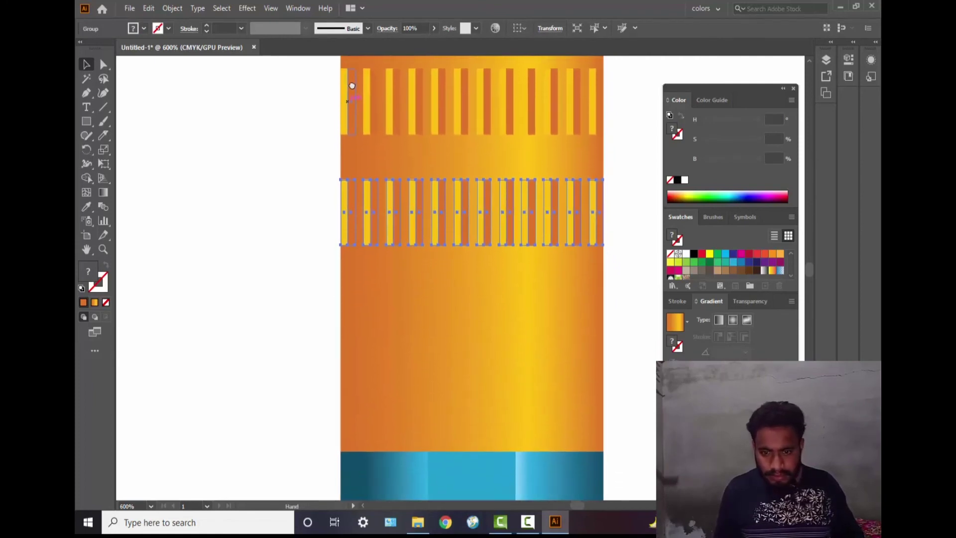
{"action": "key", "text": "ctrl+d"}
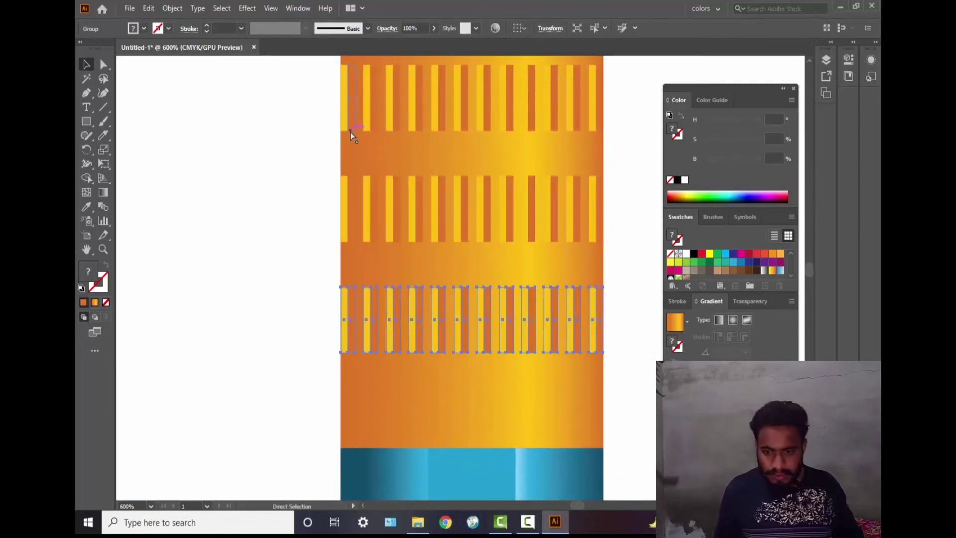
{"action": "key", "text": "ctrl+d"}
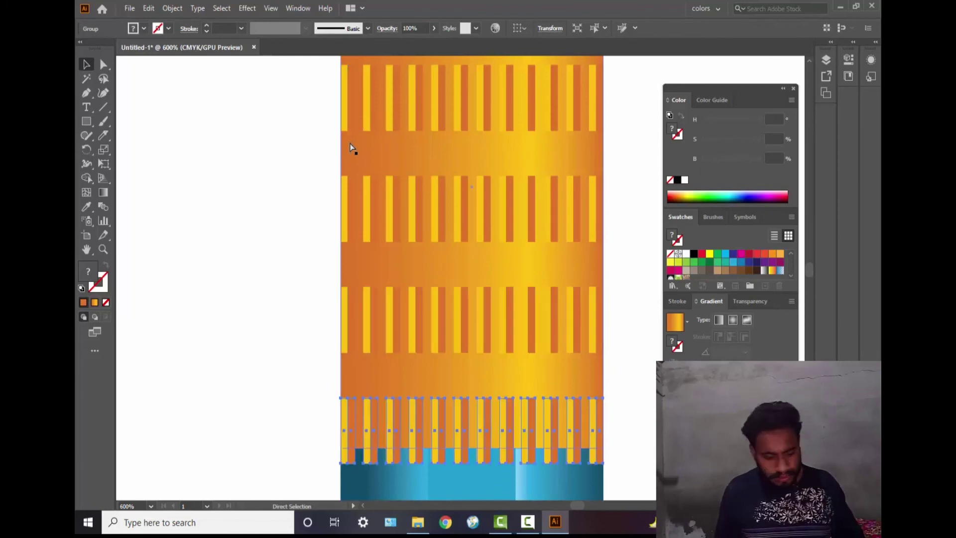
{"action": "key", "text": "ctrl+z"}
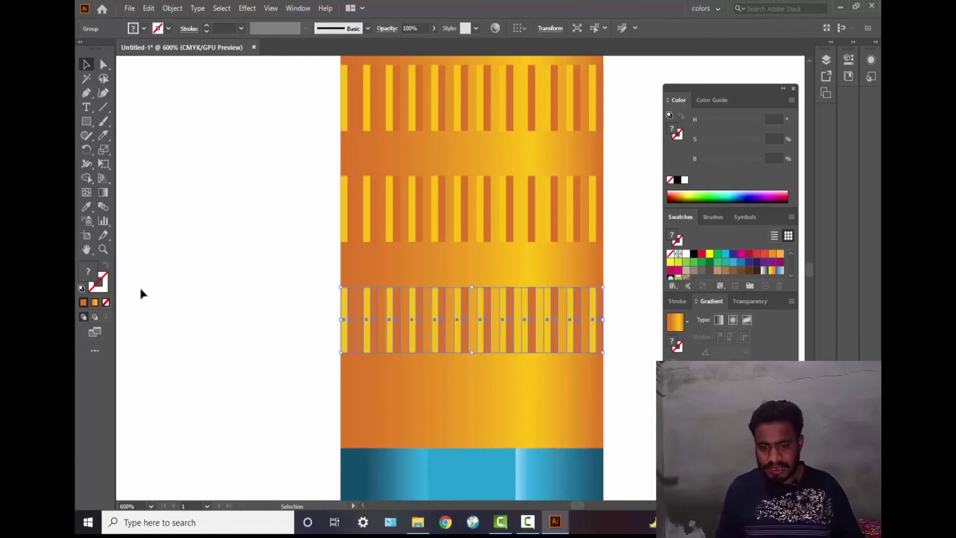
{"action": "left_click", "coordinate": [203, 284]}
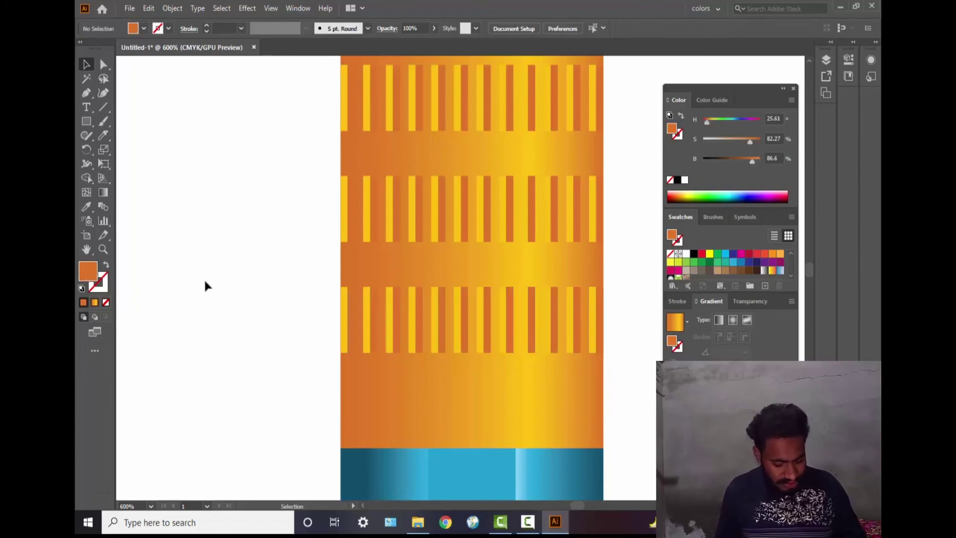
{"action": "scroll", "coordinate": [204, 277], "scroll_direction": "down", "scroll_amount": 4}
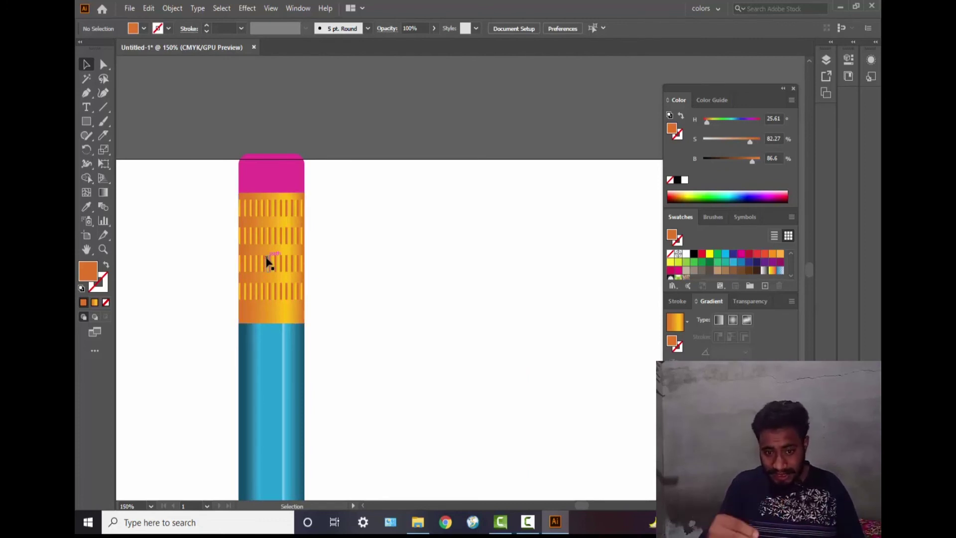
{"action": "left_click", "coordinate": [273, 212]}
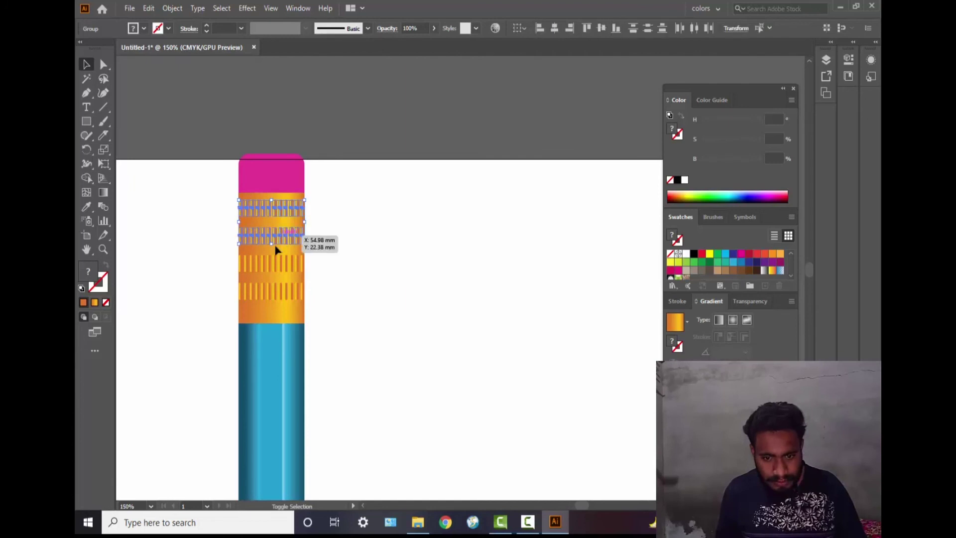
{"action": "double_click", "coordinate": [273, 293]}
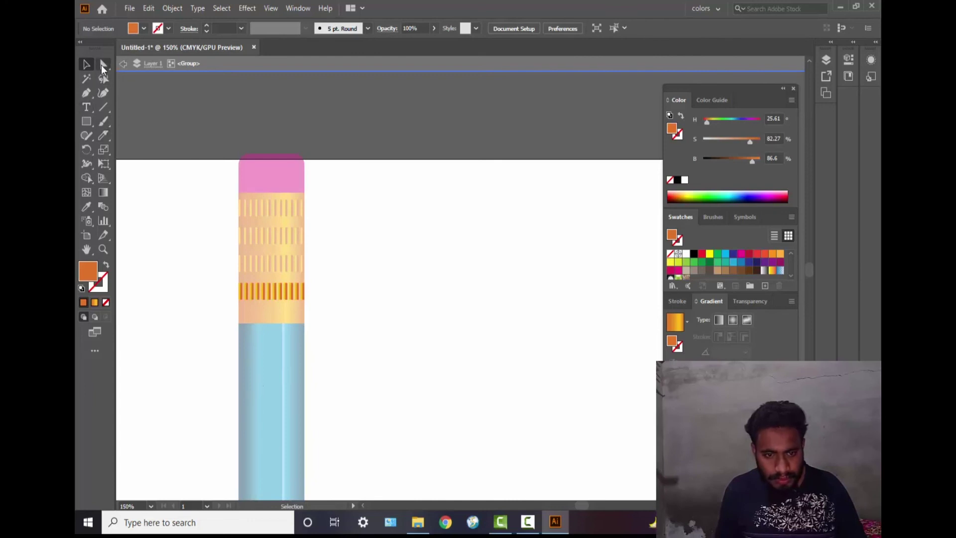
{"action": "double_click", "coordinate": [583, 245]}
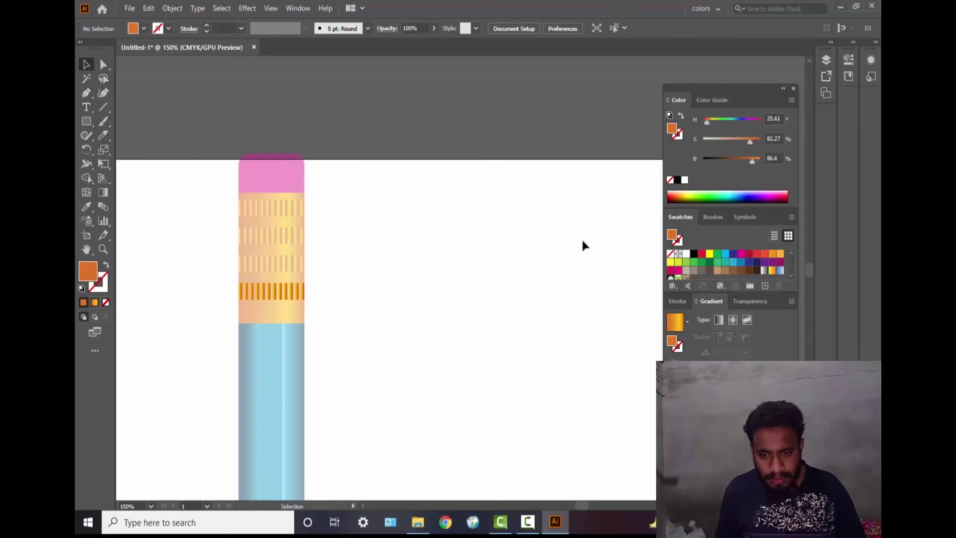
{"action": "left_click", "coordinate": [287, 213]}
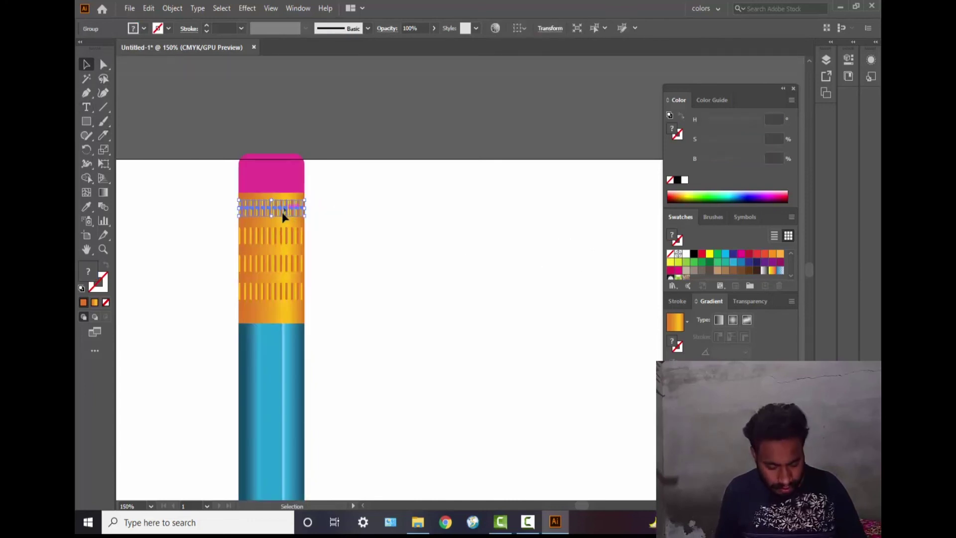
{"action": "left_click", "coordinate": [267, 238], "text": "shift"}
{"action": "double_click", "coordinate": [271, 271]}
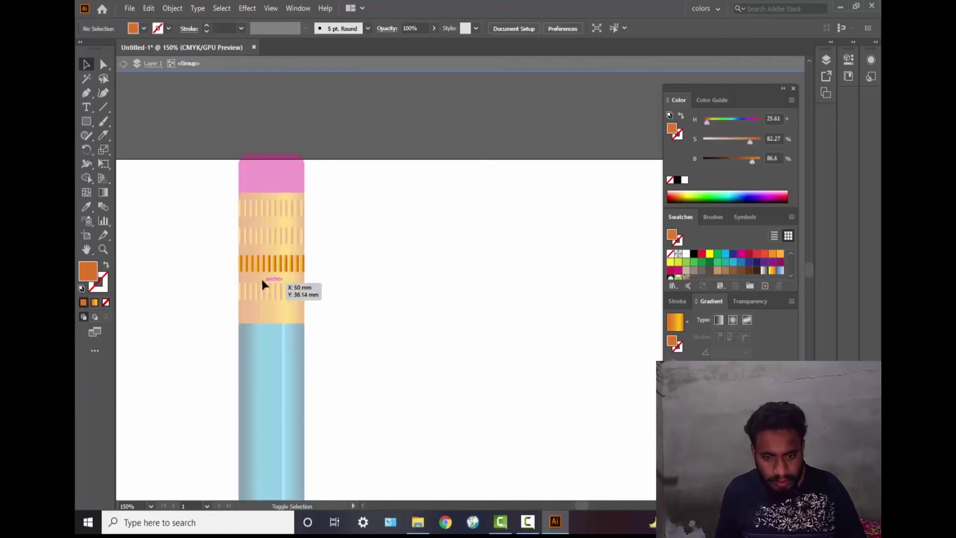
{"action": "double_click", "coordinate": [262, 294]}
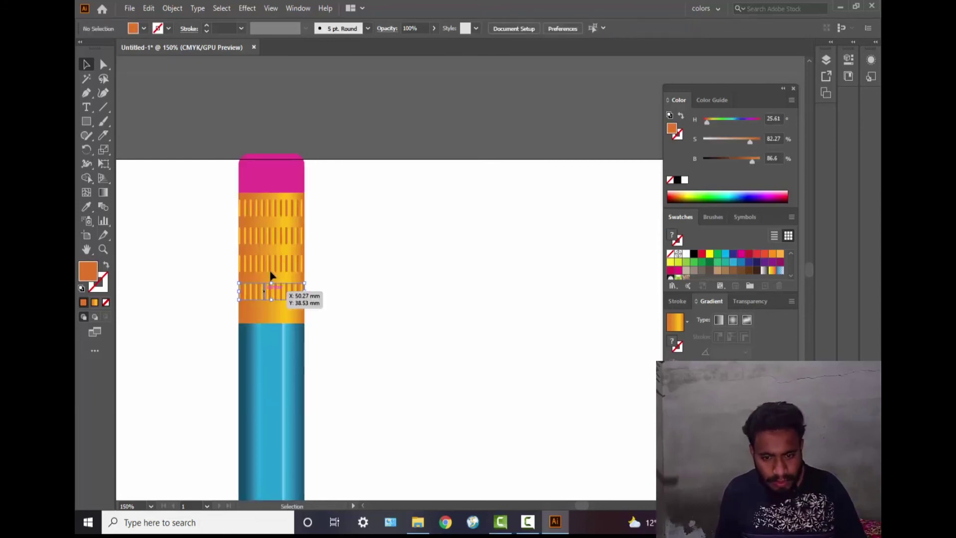
{"action": "double_click", "coordinate": [269, 293]}
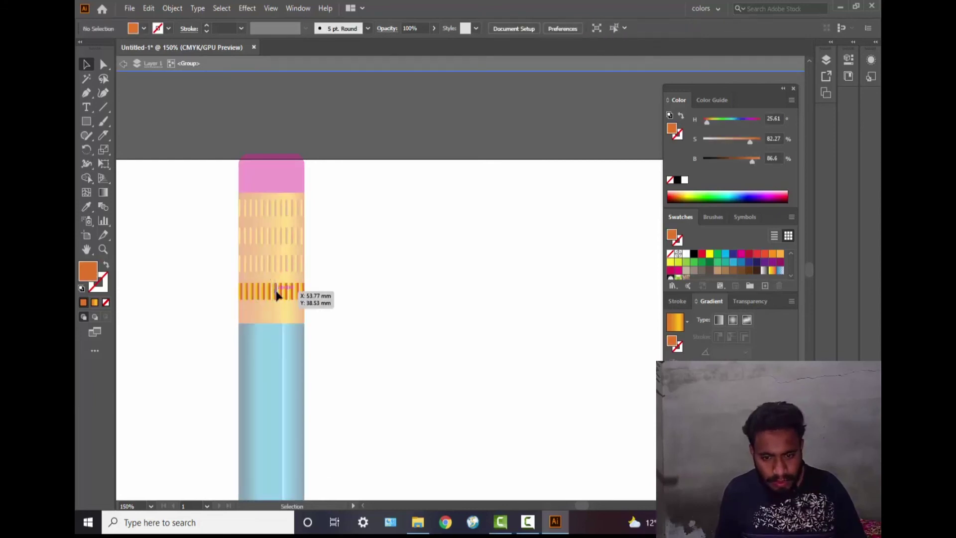
{"action": "double_click", "coordinate": [264, 266]}
{"action": "left_click", "coordinate": [266, 265]}
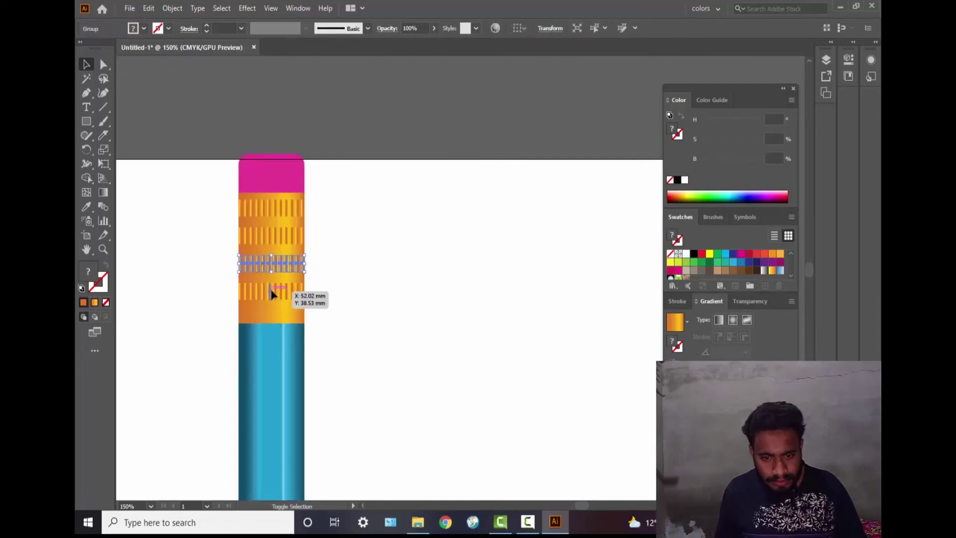
{"action": "double_click", "coordinate": [269, 236]}
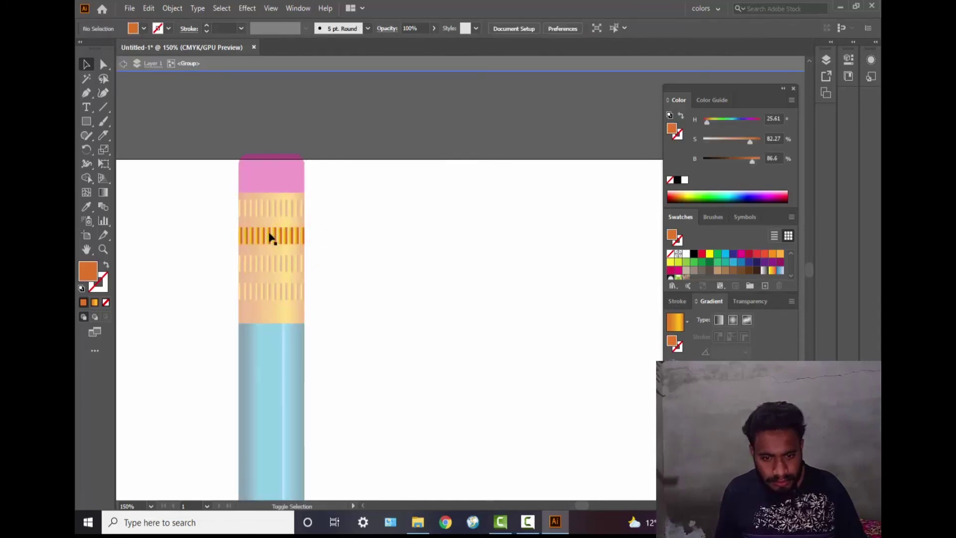
{"action": "double_click", "coordinate": [273, 296]}
{"action": "left_click", "coordinate": [274, 294]}
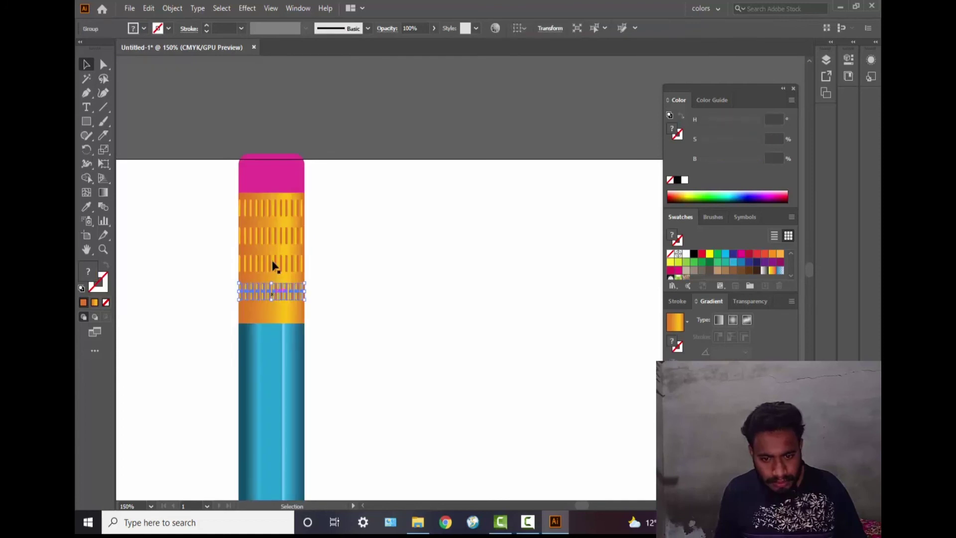
Move the lowest strip row slightly down, and nudge the third row down to spread the rows within the orange band.
{"action": "left_click", "coordinate": [273, 266]}
{"action": "left_click", "coordinate": [273, 292]}
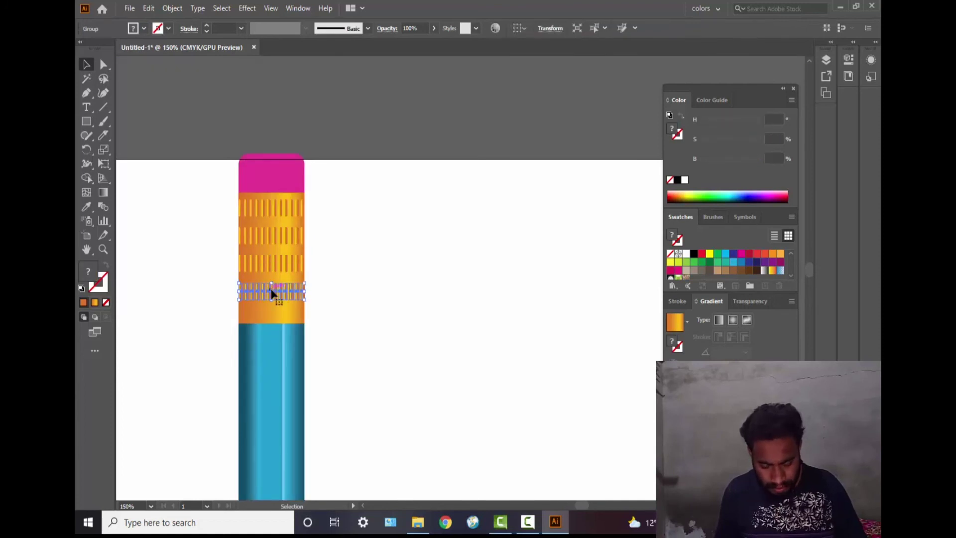
{"action": "left_click_drag", "start_coordinate": [272, 294], "coordinate": [272, 261]}
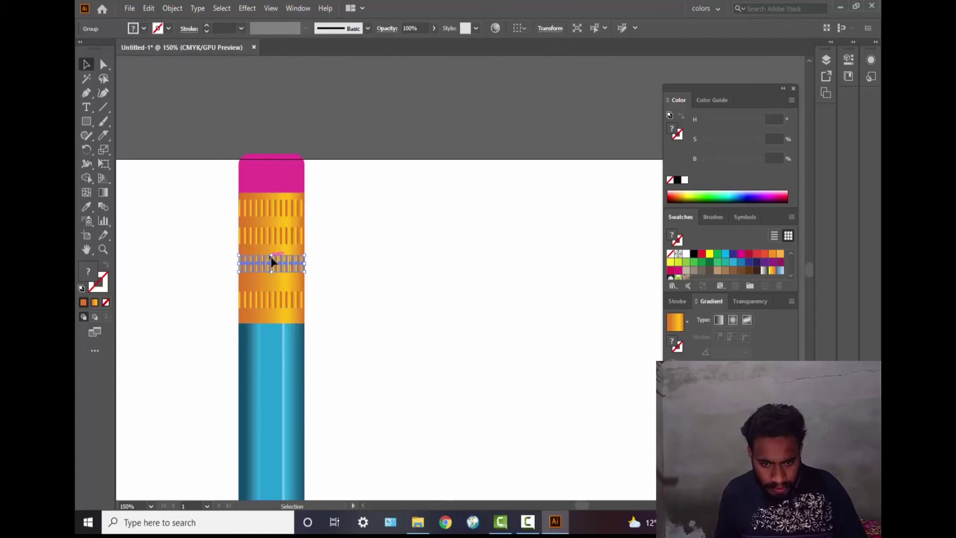
{"action": "key", "text": "Down"}
{"action": "key", "text": "Down"}
{"action": "key", "text": "Down"}
{"action": "key", "text": "Down"}
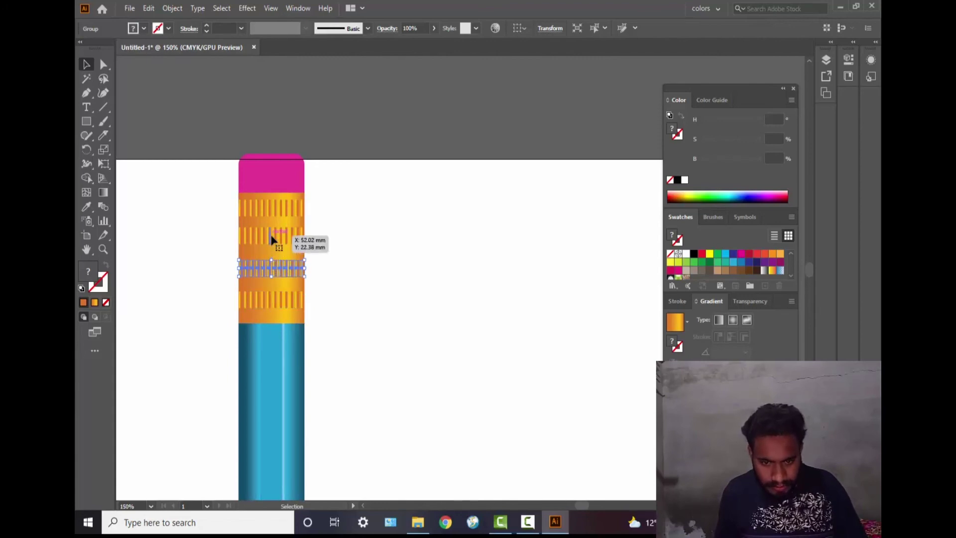
{"action": "double_click", "coordinate": [271, 235]}
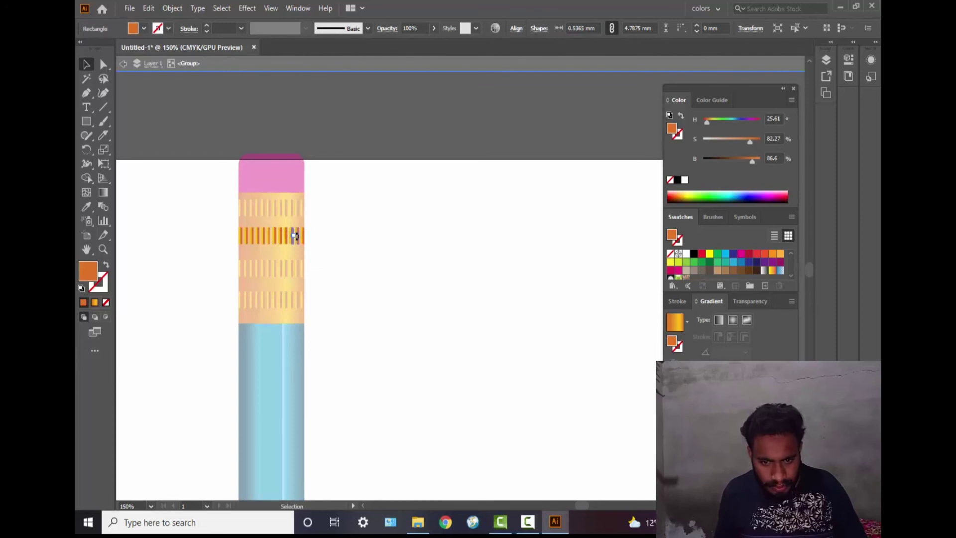
{"action": "key", "text": "Escape"}
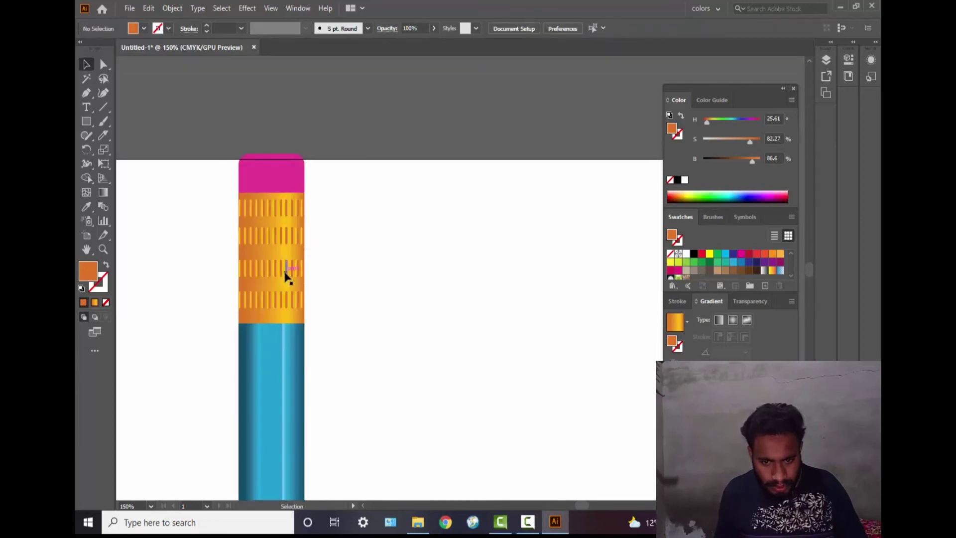
{"action": "left_click", "coordinate": [288, 272]}
{"action": "left_click", "coordinate": [383, 244]}
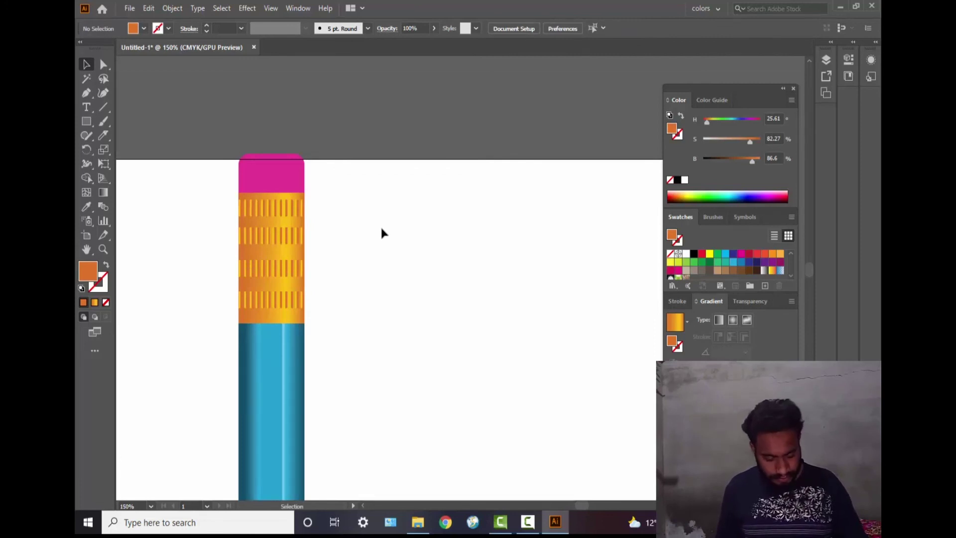
Extend the artboard's upper edge above the eraser, making the artboard about 334 mm high.
{"action": "scroll", "coordinate": [379, 225], "scroll_direction": "down", "scroll_amount": 2}
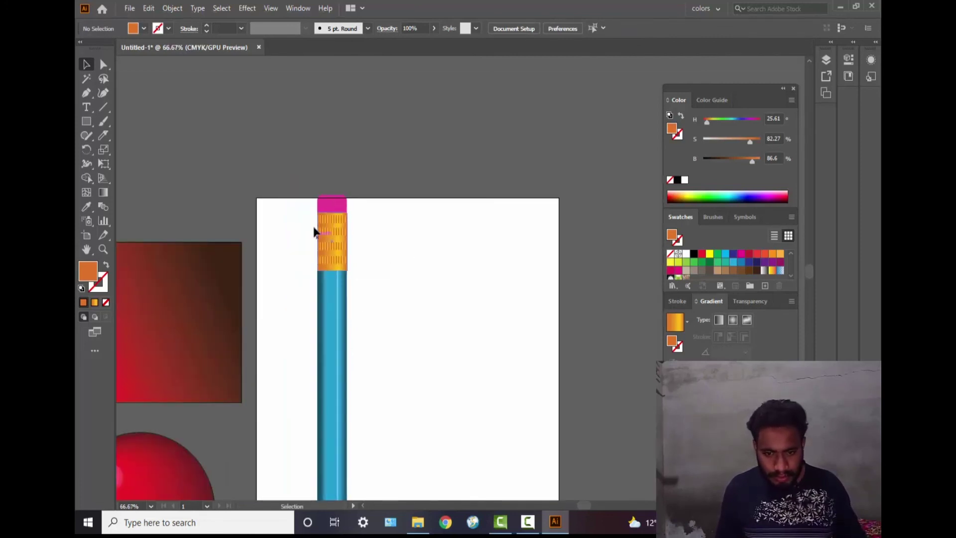
{"action": "left_click", "coordinate": [87, 235]}
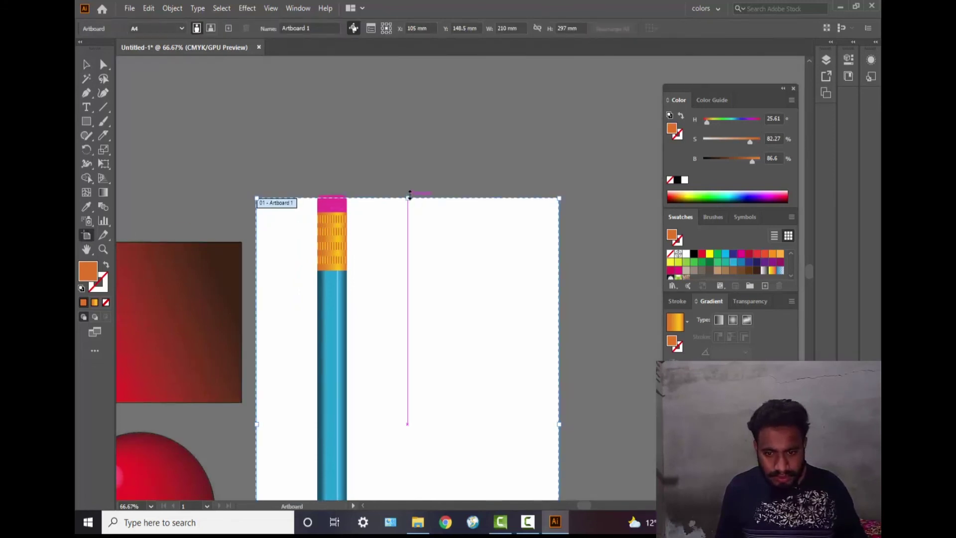
{"action": "left_click_drag", "start_coordinate": [410, 195], "coordinate": [408, 141]}
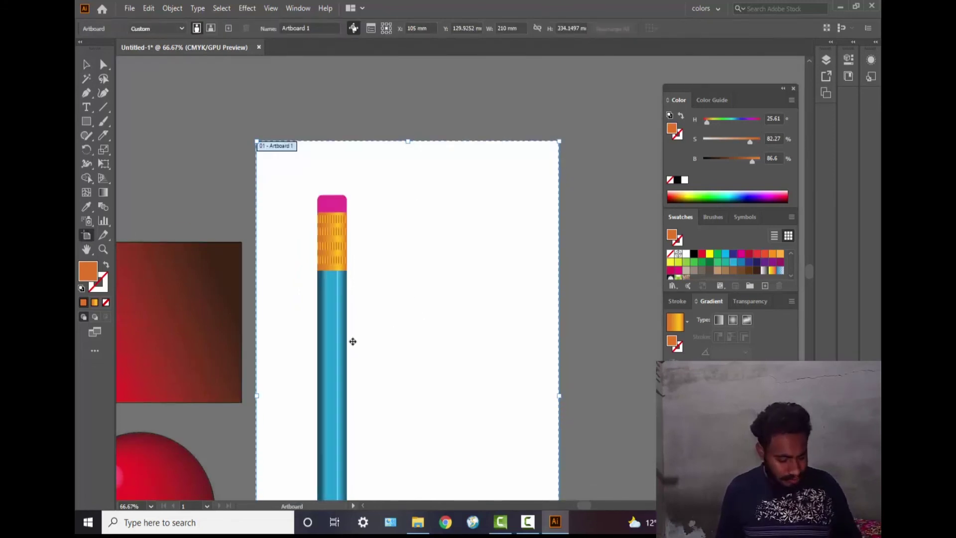
{"action": "scroll", "coordinate": [354, 339], "scroll_direction": "down", "scroll_amount": 3}
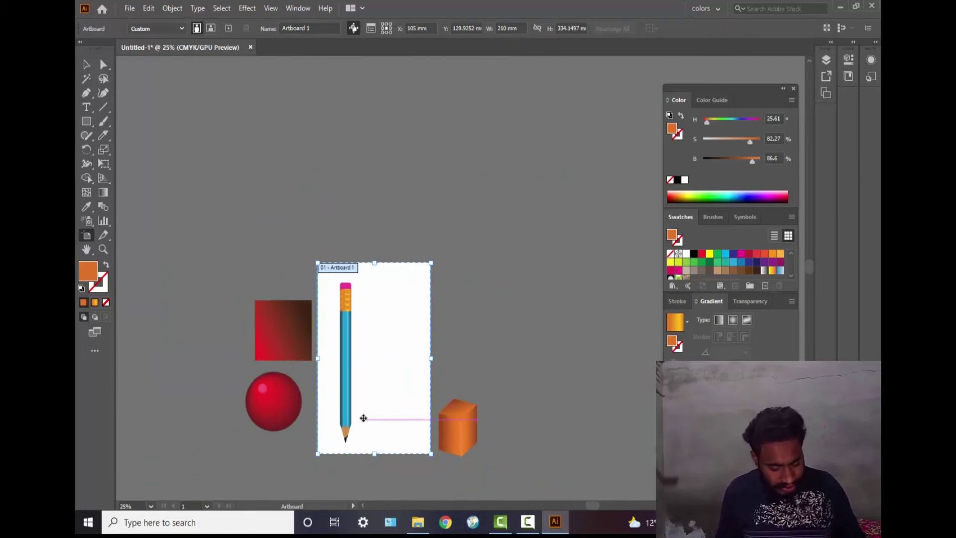
{"action": "scroll", "coordinate": [364, 418], "scroll_direction": "up", "scroll_amount": 2}
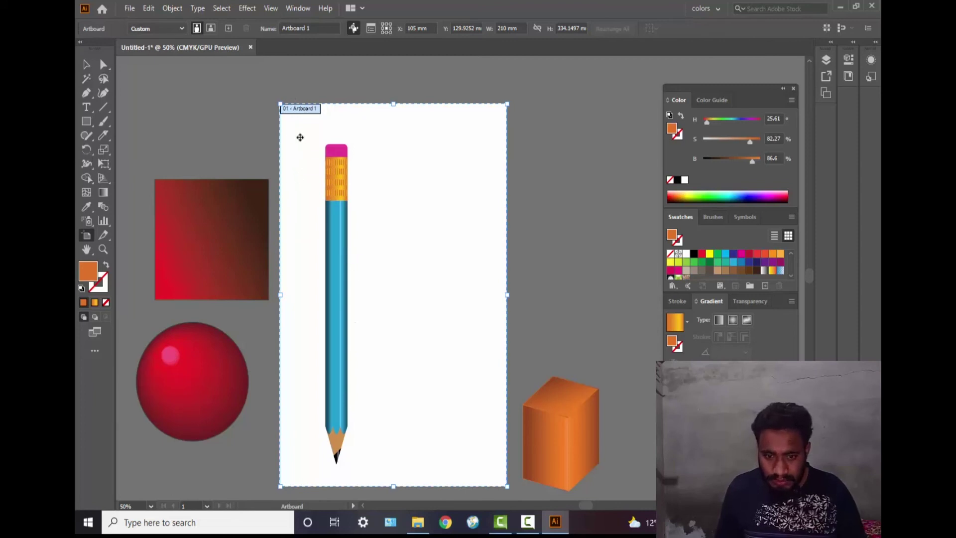
Duplicate the whole pencil beside the original within the artboard.
{"action": "left_click", "coordinate": [86, 65]}
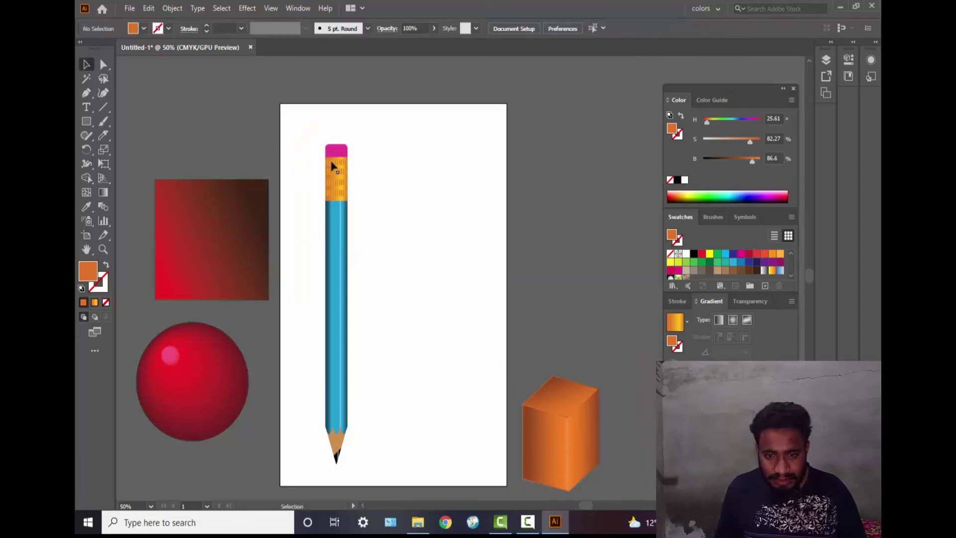
{"action": "left_click_drag", "start_coordinate": [380, 399], "coordinate": [368, 462]}
{"action": "left_click_drag", "start_coordinate": [339, 269], "coordinate": [424, 272]}
{"action": "left_click", "coordinate": [463, 235]}
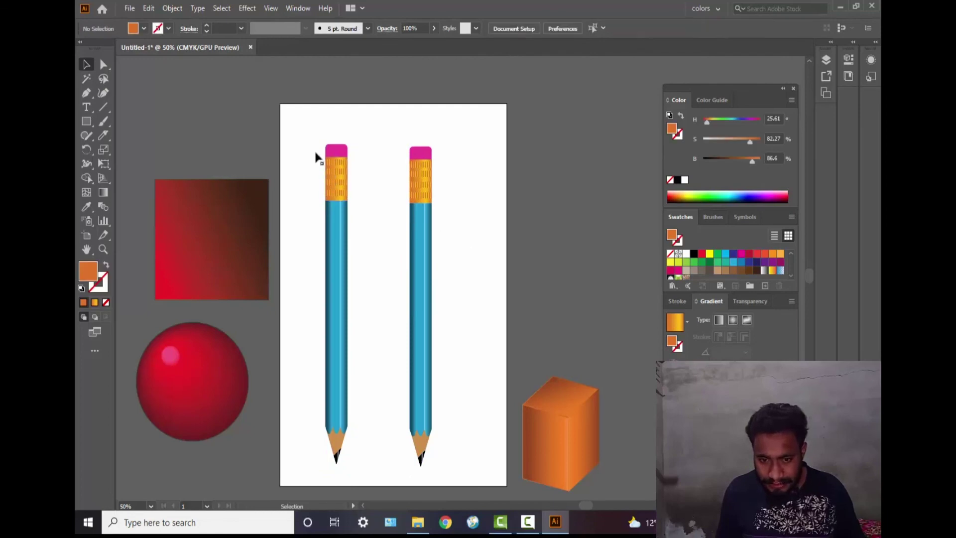
{"action": "mouse_move", "coordinate": [315, 130]}
{"action": "left_mouse_down"}
{"action": "mouse_move", "coordinate": [376, 355]}
{"action": "mouse_move", "coordinate": [359, 477]}
{"action": "left_mouse_up"}
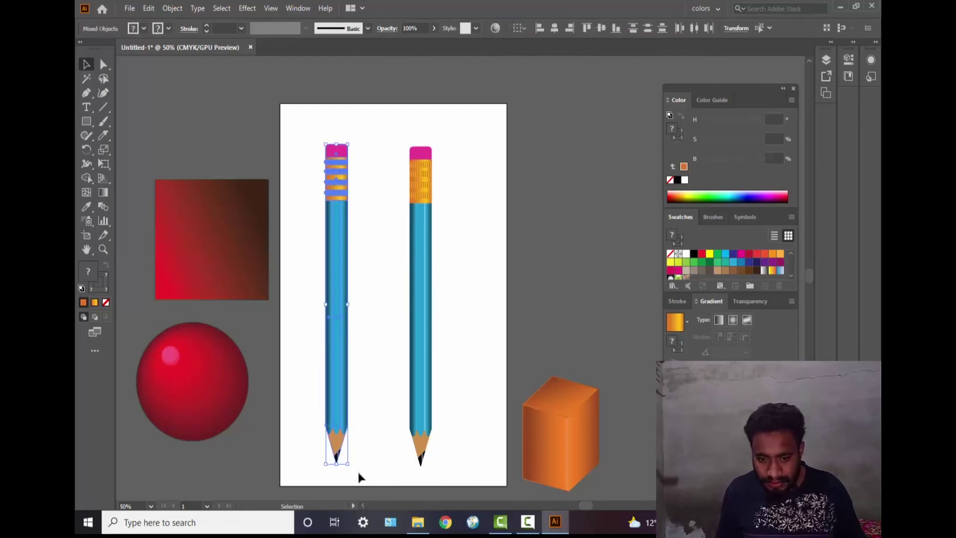
{"action": "key", "text": "a"}
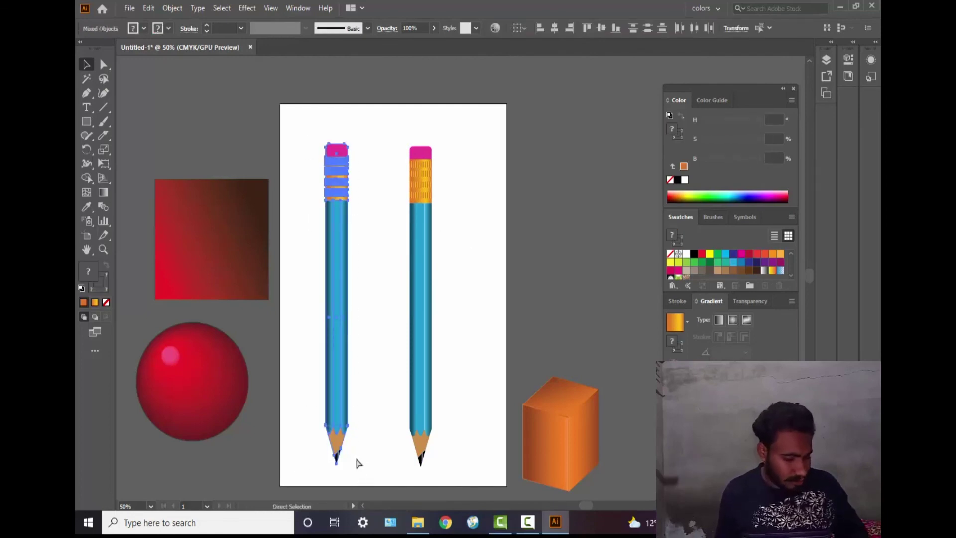
{"action": "key", "text": "v"}
{"action": "left_click", "coordinate": [473, 288]}
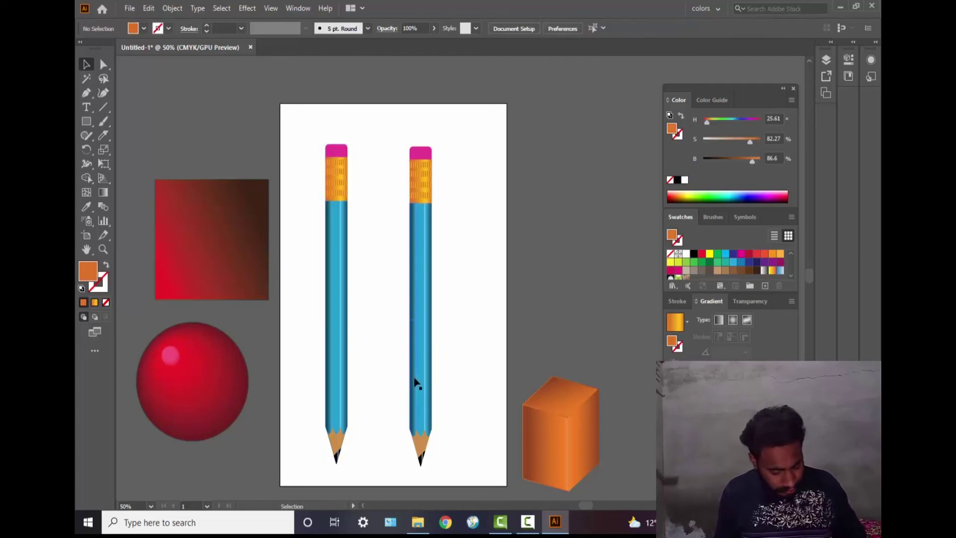
Isolate the right body facet of the copied pencil and replace its blue gradient colours with the magenta swatch.
{"action": "scroll", "coordinate": [396, 356], "scroll_direction": "up", "scroll_amount": 3, "text": "alt"}
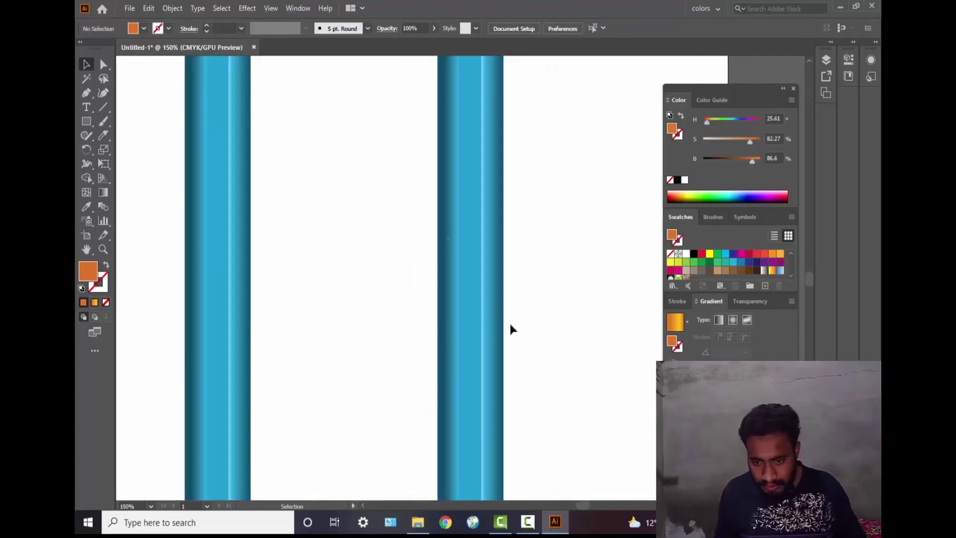
{"action": "double_click", "coordinate": [492, 312]}
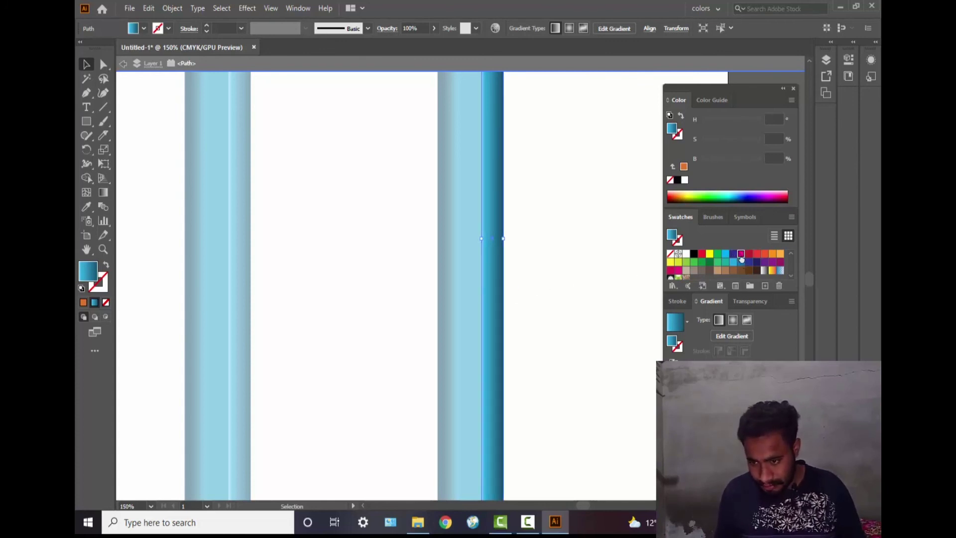
{"action": "left_click_drag", "start_coordinate": [741, 254], "coordinate": [786, 406]}
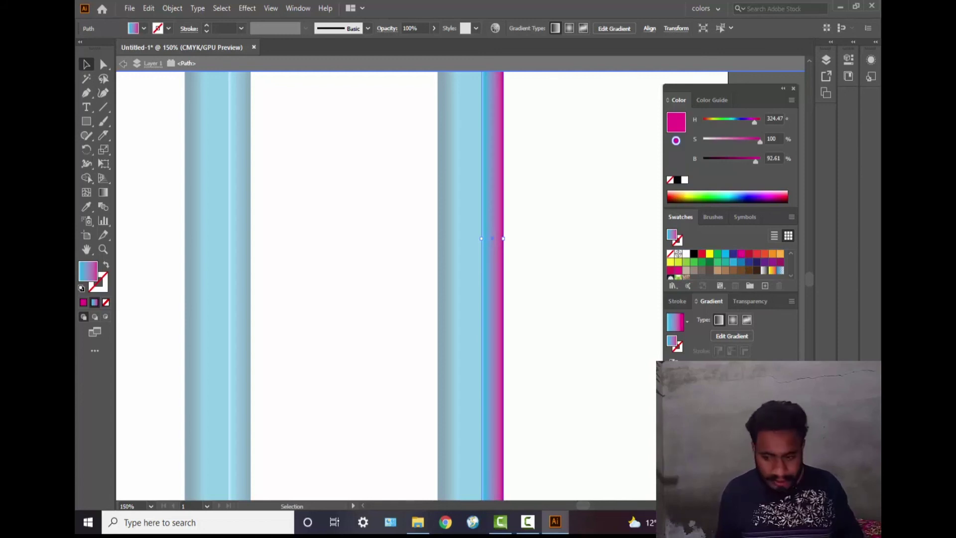
{"action": "left_click_drag", "start_coordinate": [786, 406], "coordinate": [762, 406]}
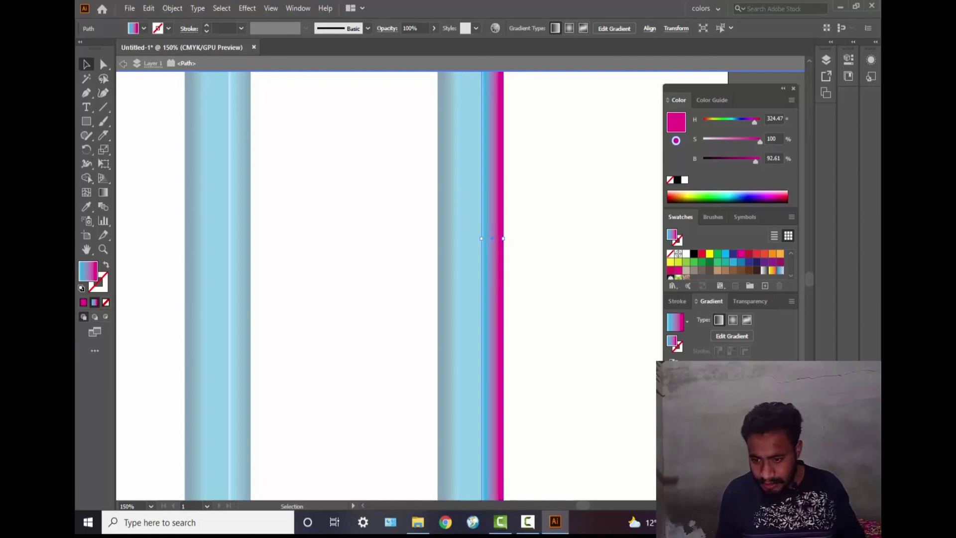
{"action": "left_click_drag", "start_coordinate": [689, 406], "coordinate": [672, 430]}
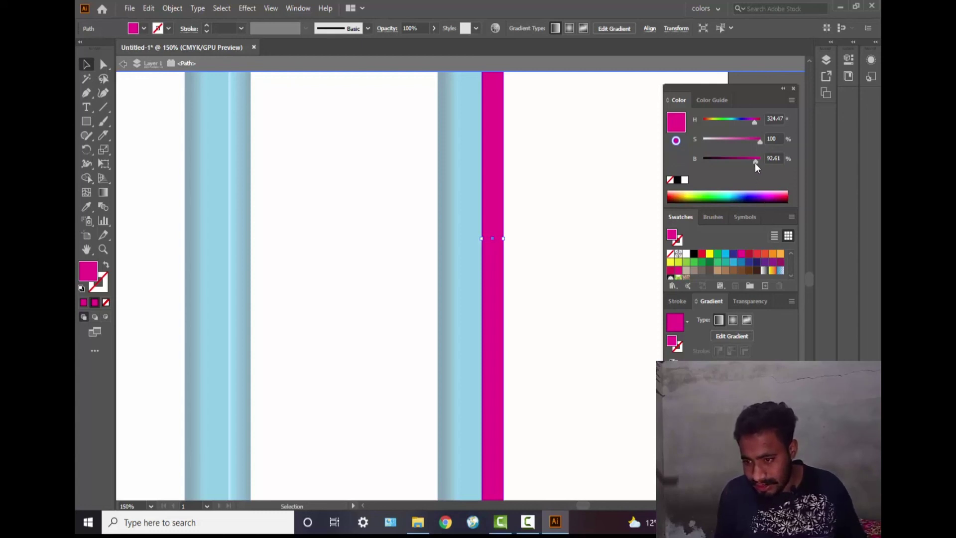
Shade the magenta facet by setting the right gradient stop's brightness to 57% and the left stop's saturation to 67%.
{"action": "left_click_drag", "start_coordinate": [755, 163], "coordinate": [741, 163]}
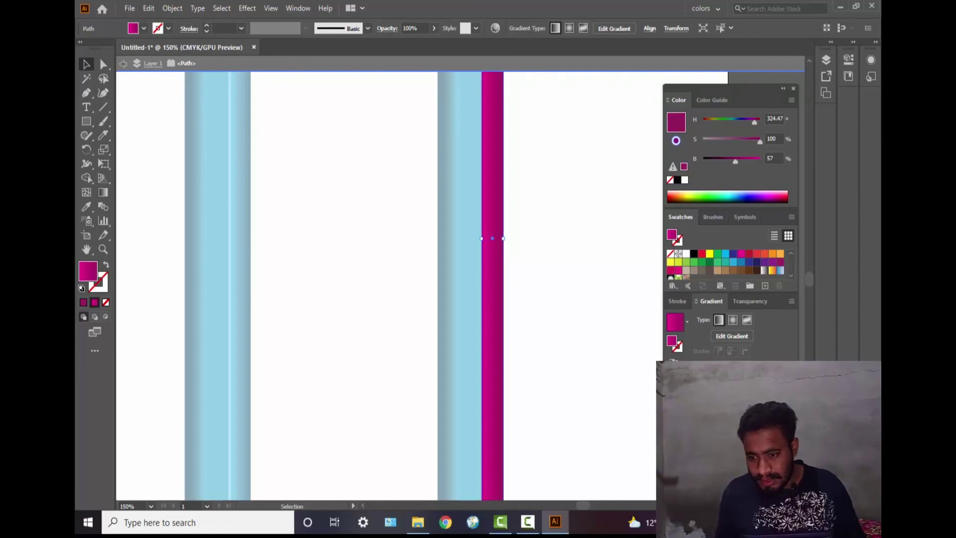
{"action": "double_click", "coordinate": [672, 404]}
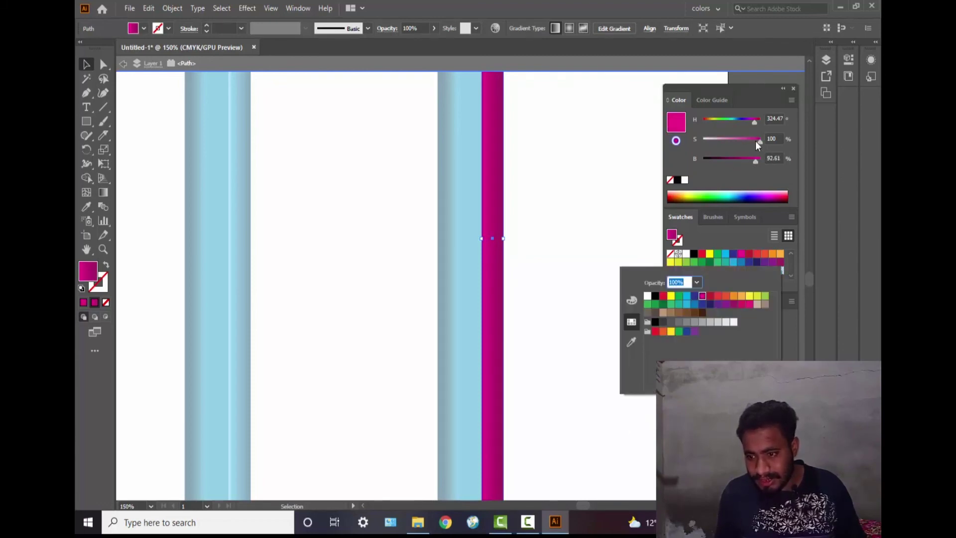
{"action": "left_click_drag", "start_coordinate": [756, 141], "coordinate": [741, 142]}
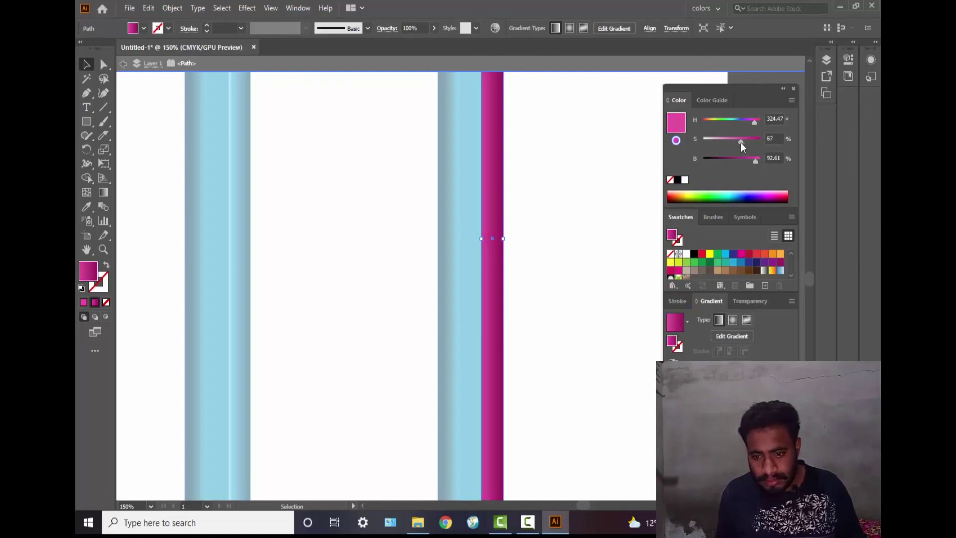
Set the saturation of the magenta facet's left gradient stop to 57%.
{"action": "left_click_drag", "start_coordinate": [741, 143], "coordinate": [735, 143]}
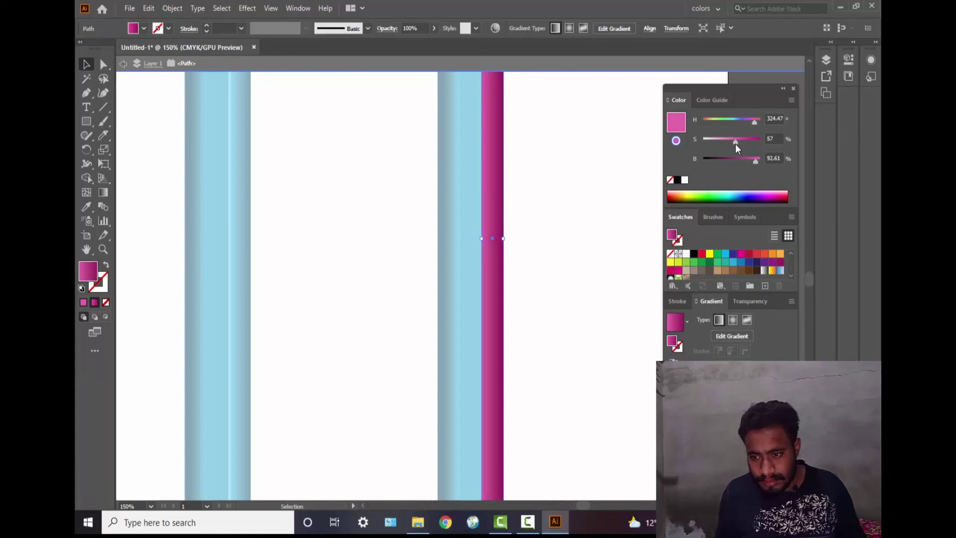
{"action": "left_click", "coordinate": [615, 175]}
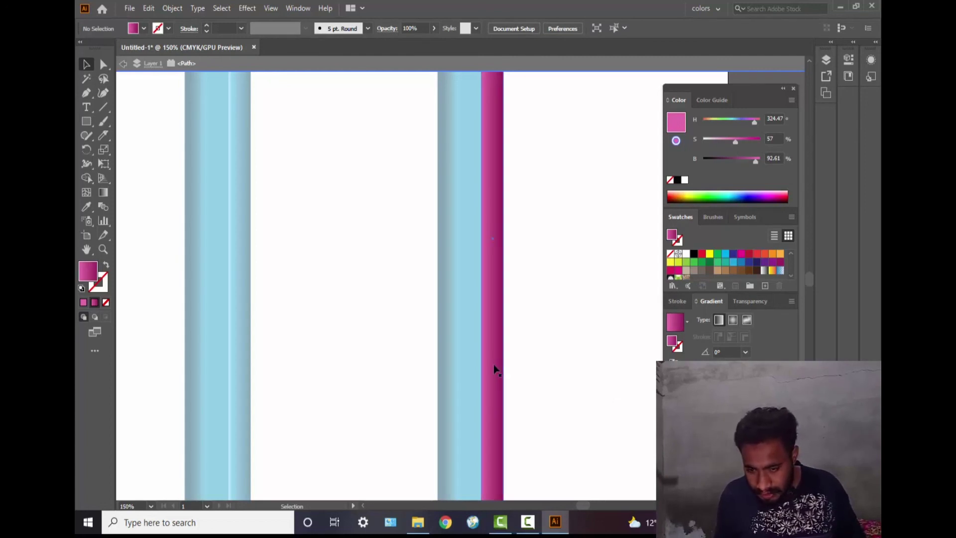
Try to lighten the magenta facet's left gradient stop with 24% saturation and 91% brightness.
{"action": "left_click", "coordinate": [784, 391]}
{"action": "left_click", "coordinate": [674, 391]}
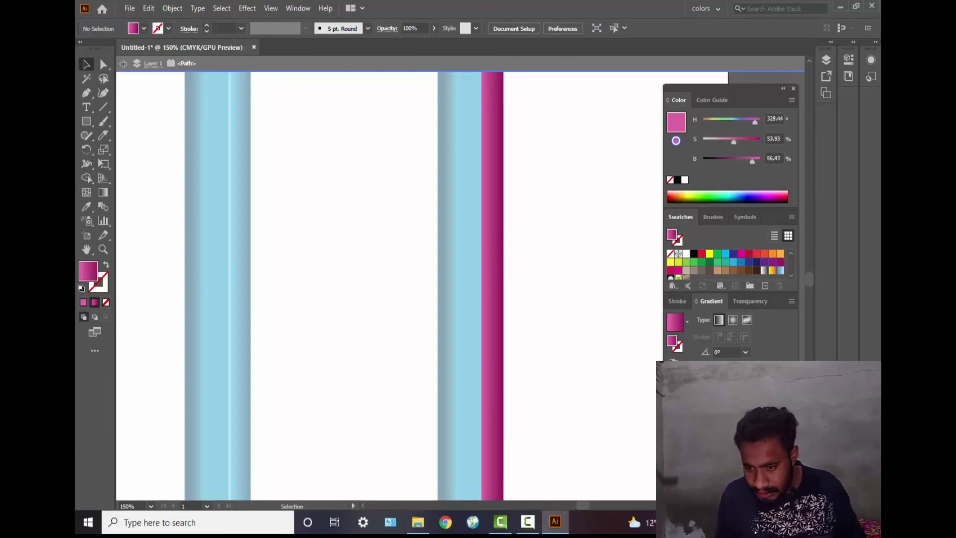
{"action": "left_click", "coordinate": [790, 391]}
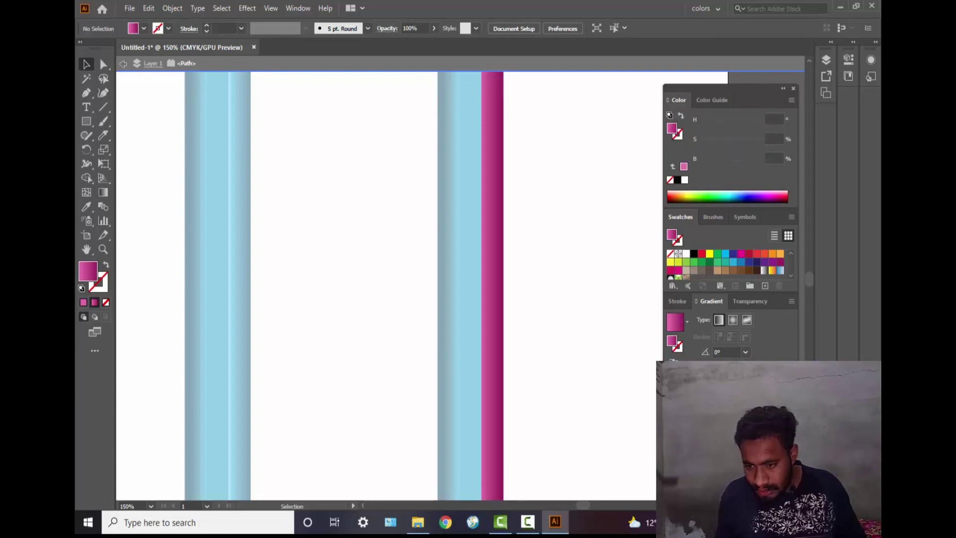
{"action": "left_click", "coordinate": [674, 391]}
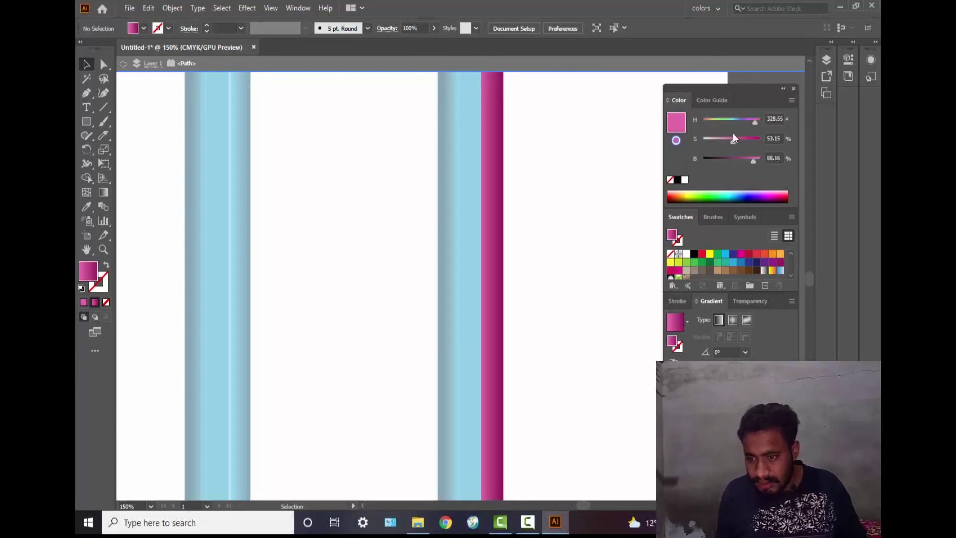
{"action": "left_click_drag", "start_coordinate": [732, 142], "coordinate": [722, 146]}
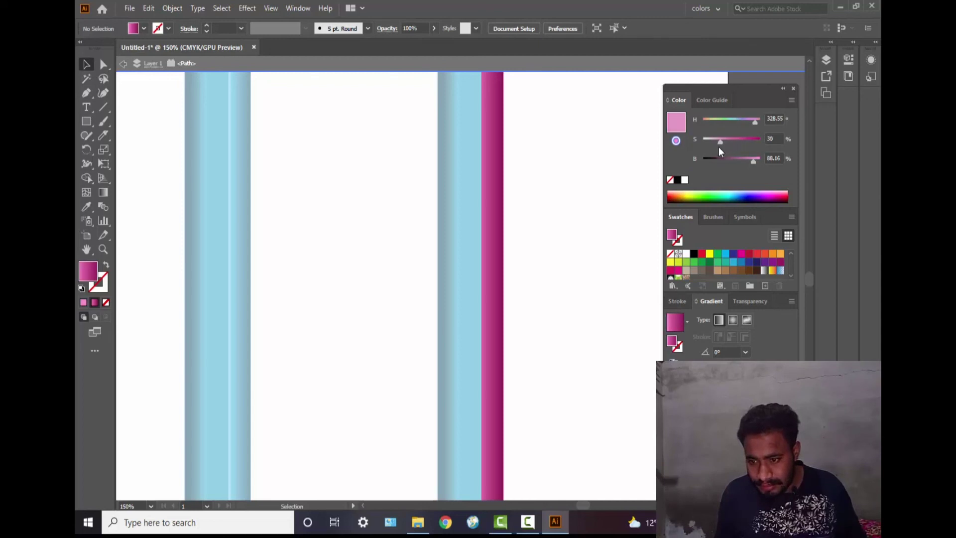
{"action": "left_click_drag", "start_coordinate": [719, 141], "coordinate": [712, 142]}
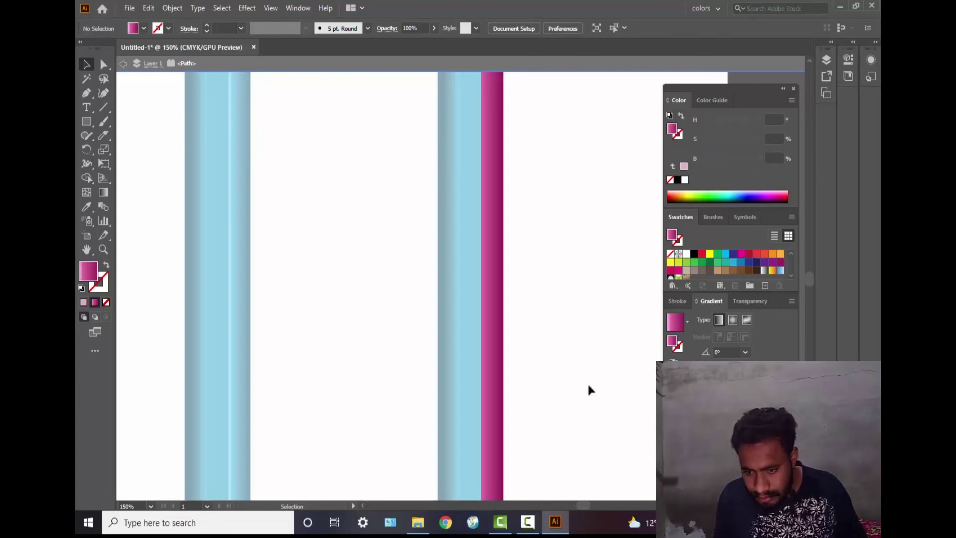
{"action": "left_click", "coordinate": [493, 387]}
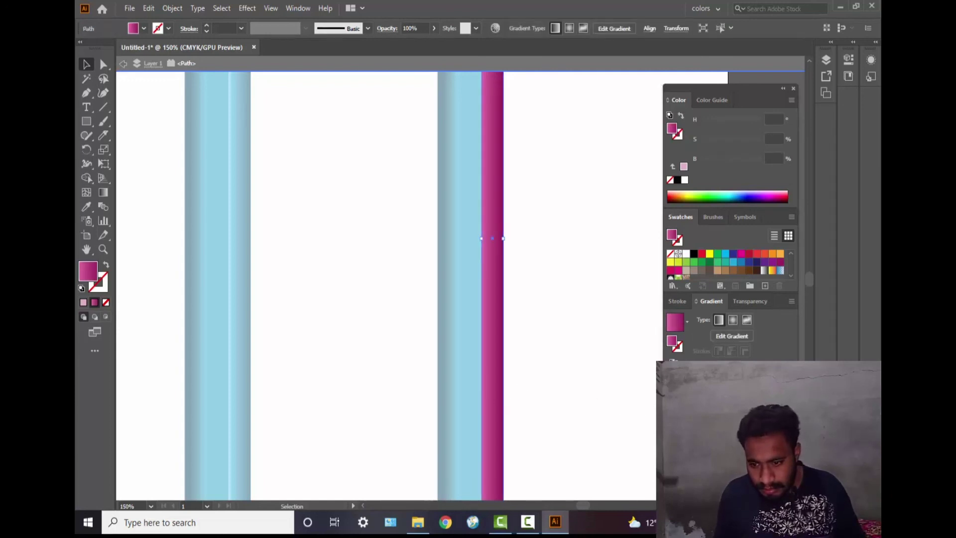
{"action": "left_click", "coordinate": [681, 406]}
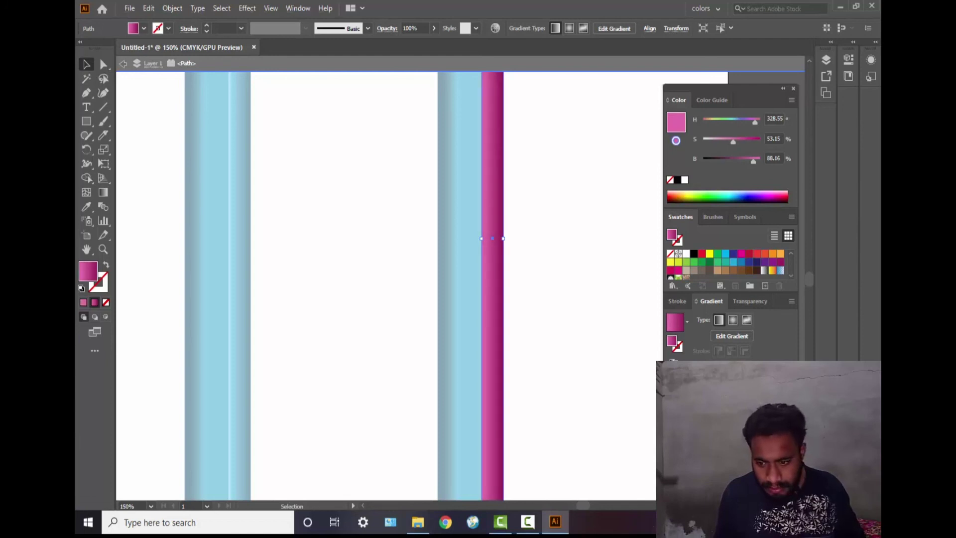
{"action": "left_click", "coordinate": [643, 420]}
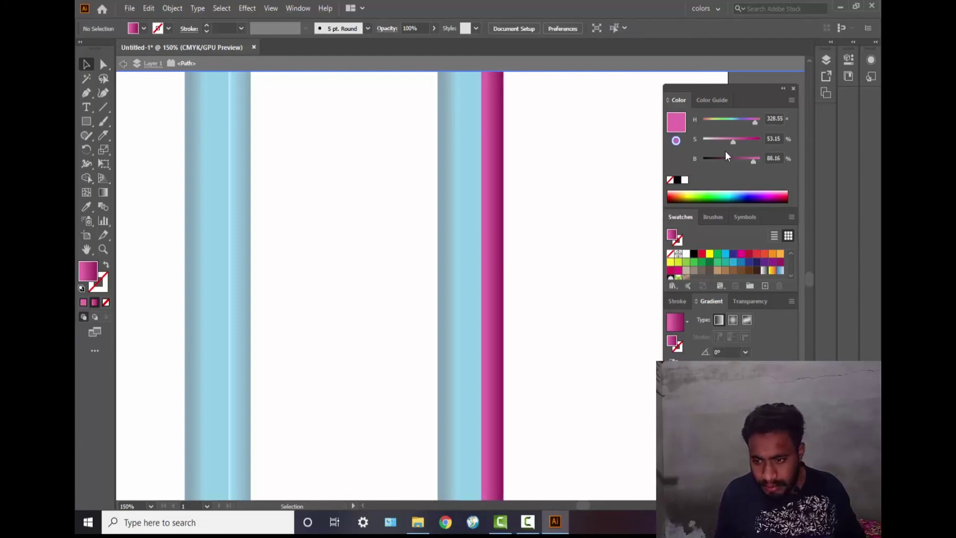
{"action": "left_click_drag", "start_coordinate": [731, 142], "coordinate": [716, 143]}
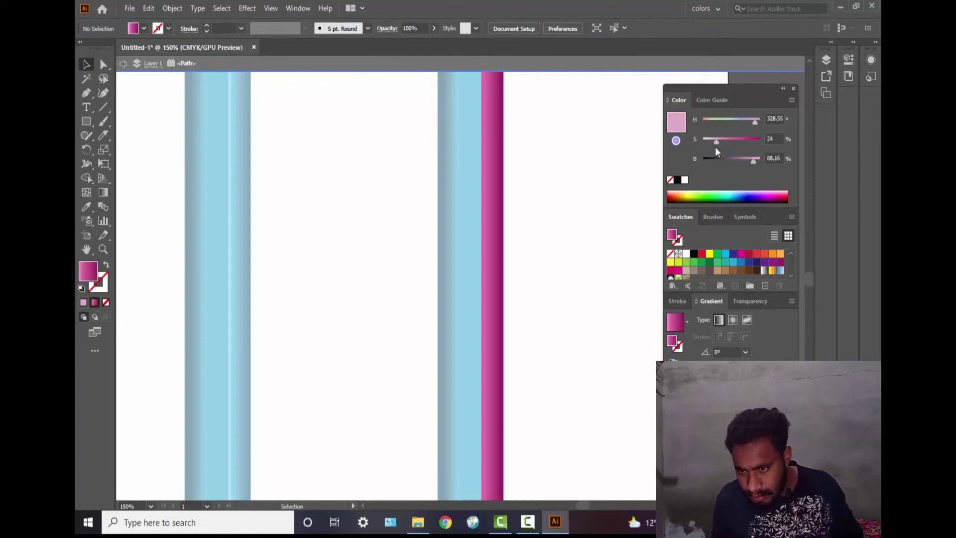
{"action": "left_click_drag", "start_coordinate": [754, 163], "coordinate": [756, 164]}
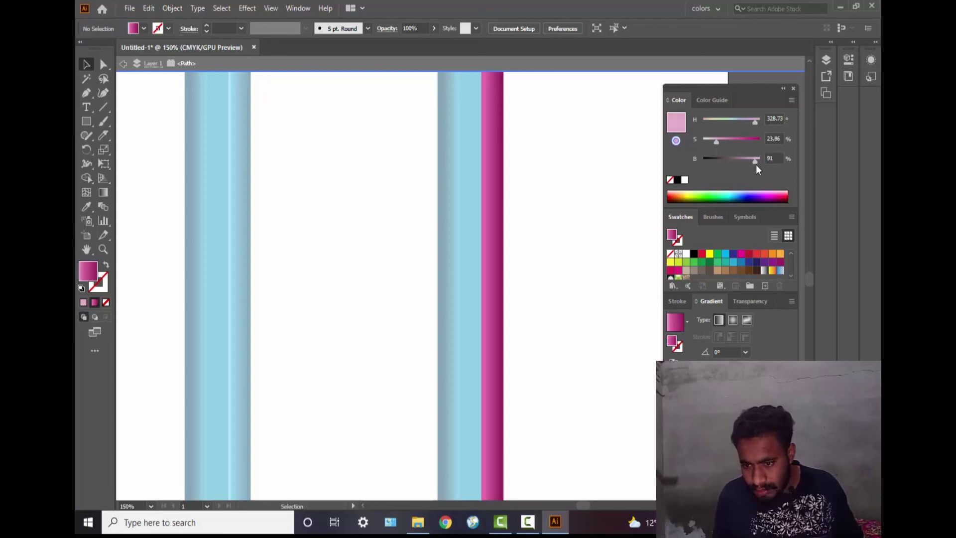
Lighten the left gradient stop of the magenta facet to 28% saturation and 100% brightness.
{"action": "left_click", "coordinate": [495, 391]}
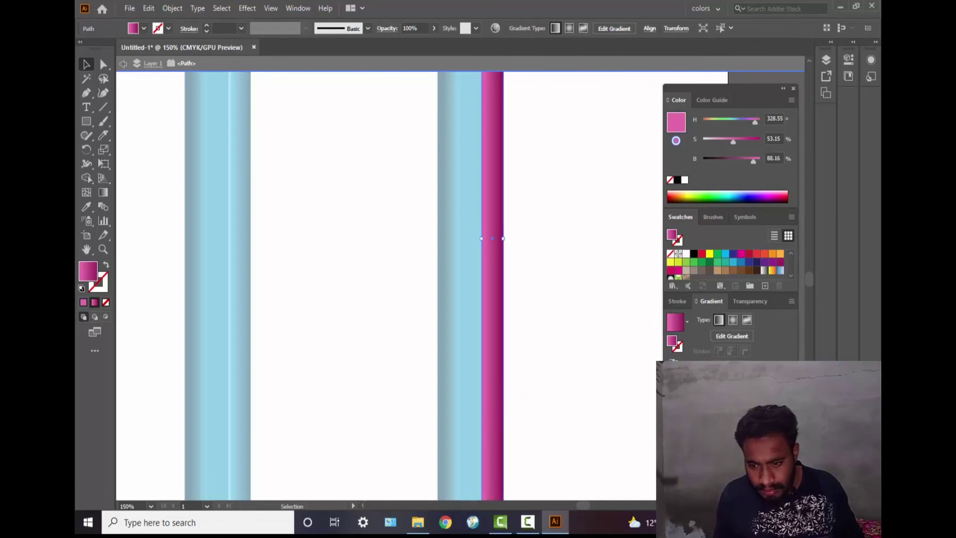
{"action": "double_click", "coordinate": [671, 405]}
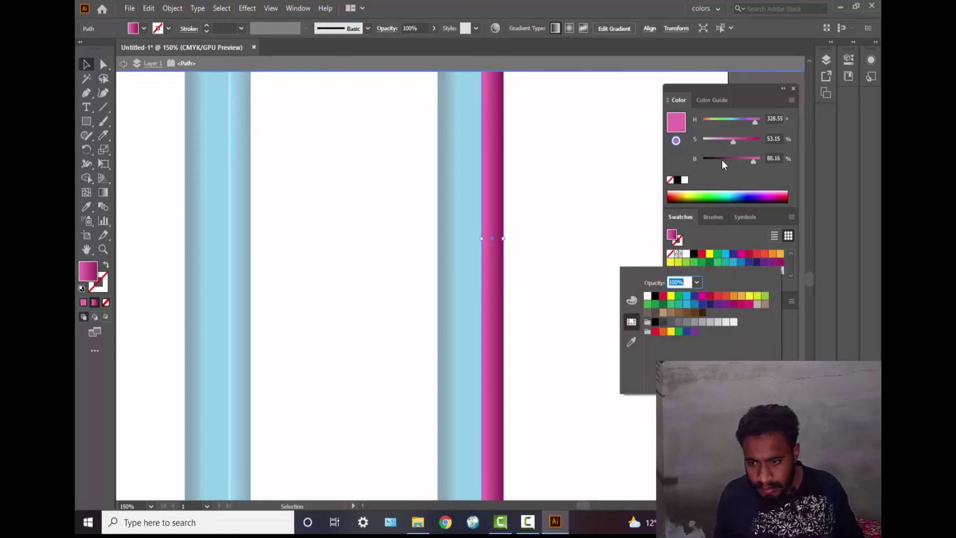
{"action": "left_click", "coordinate": [733, 142]}
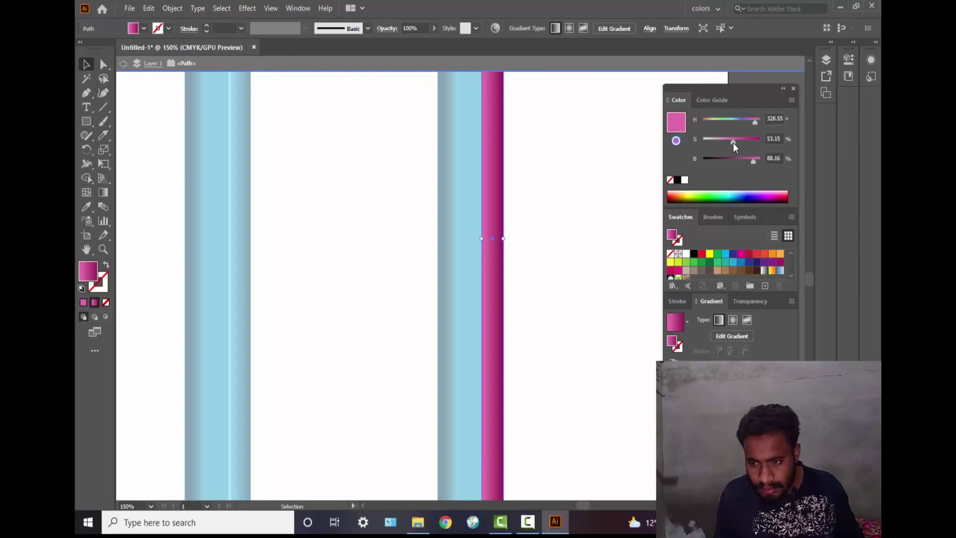
{"action": "left_click_drag", "start_coordinate": [733, 142], "coordinate": [719, 143]}
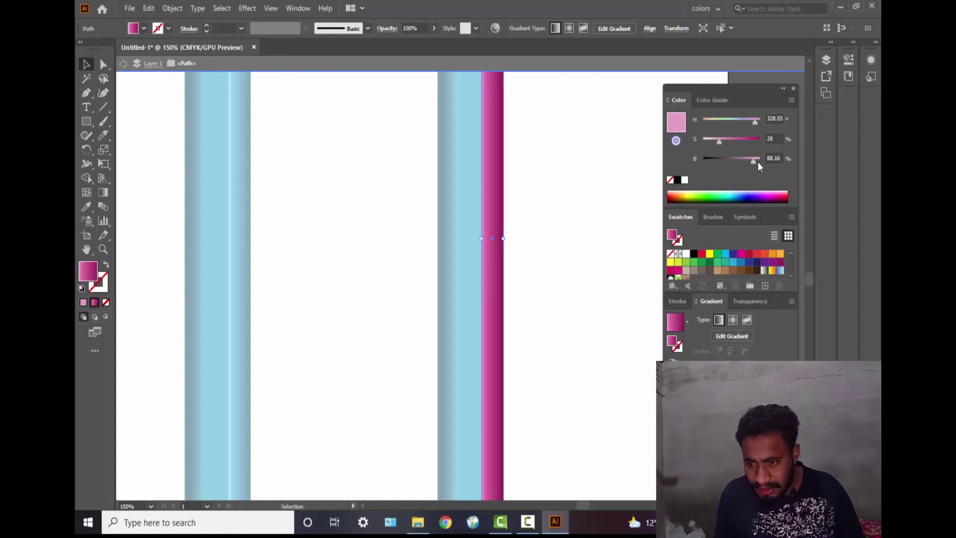
{"action": "left_click_drag", "start_coordinate": [758, 162], "coordinate": [760, 162]}
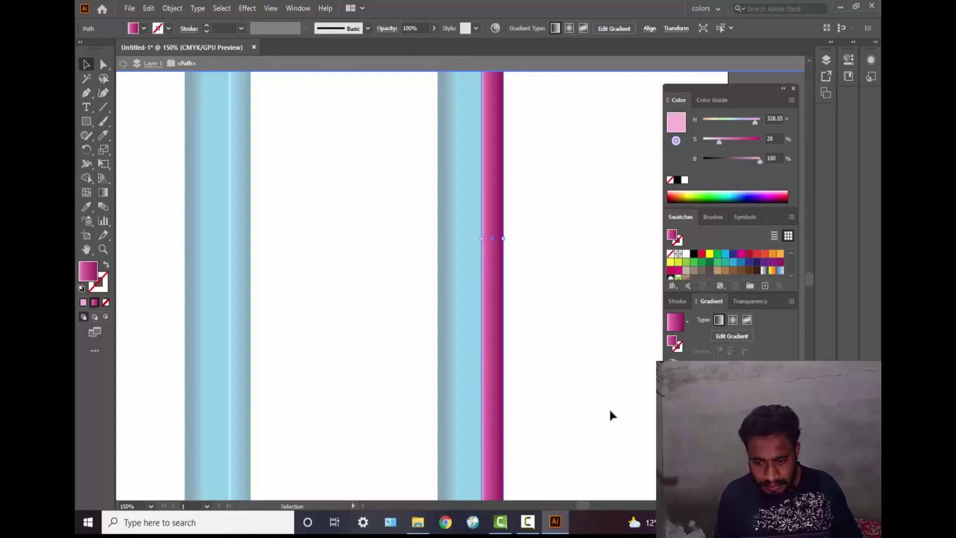
Reposition the magenta facet's left gradient controls to confine the light pink highlight to a narrow strip along its inner edge.
{"action": "left_click_drag", "start_coordinate": [679, 393], "coordinate": [681, 393]}
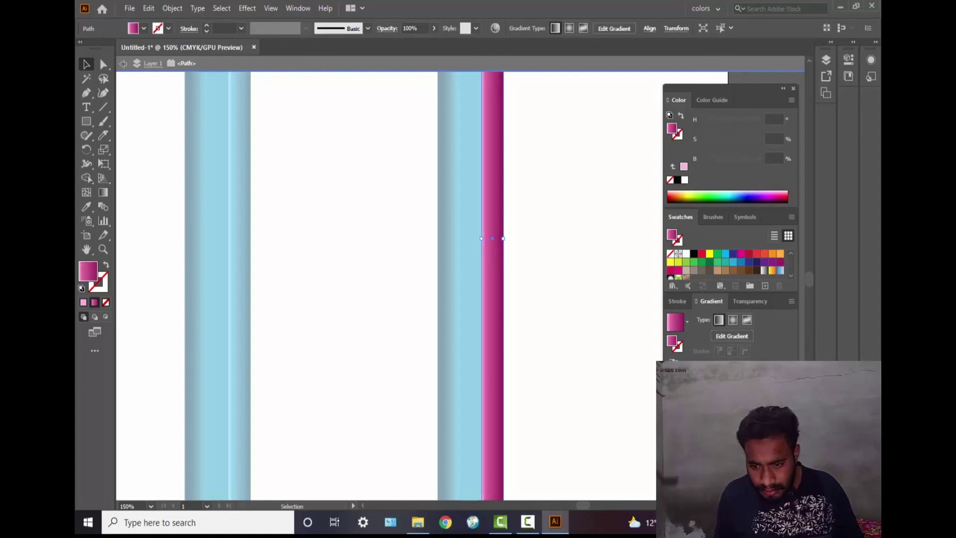
{"action": "left_click", "coordinate": [687, 400]}
{"action": "left_click", "coordinate": [681, 392]}
{"action": "left_click_drag", "start_coordinate": [681, 392], "coordinate": [686, 392]}
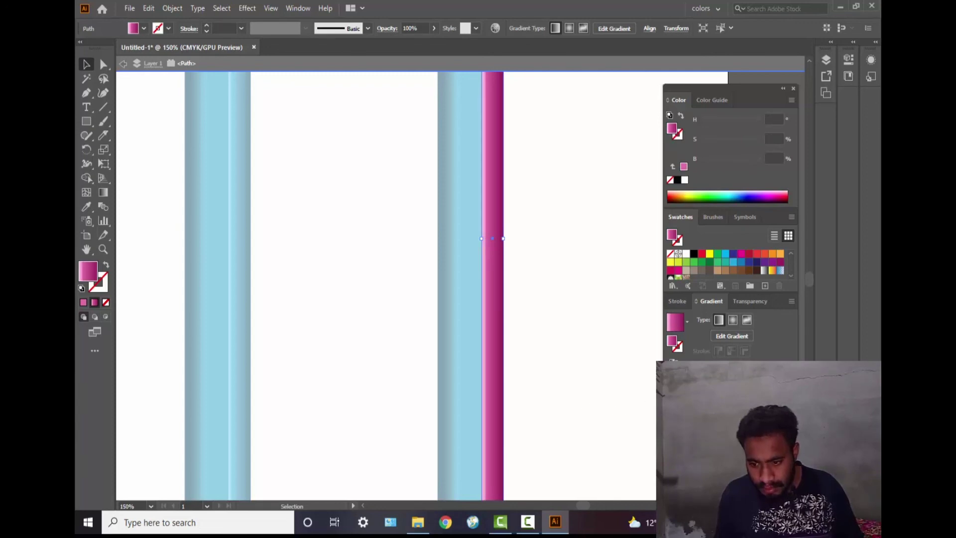
{"action": "left_click_drag", "start_coordinate": [686, 393], "coordinate": [681, 393]}
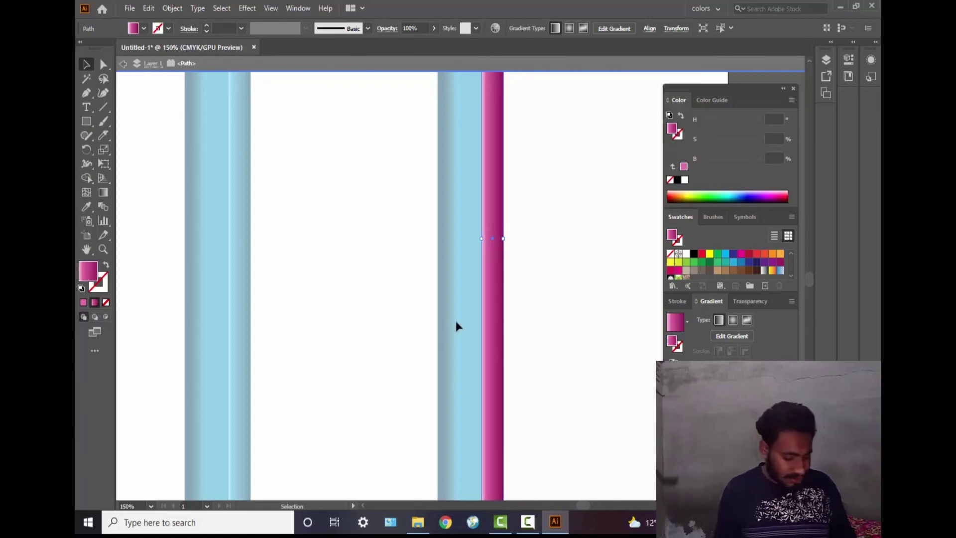
Fine-tune the blend between the light pink highlight and the magenta on the right facet and leave isolation mode.
{"action": "scroll", "coordinate": [503, 310], "scroll_direction": "down", "scroll_amount": 1}
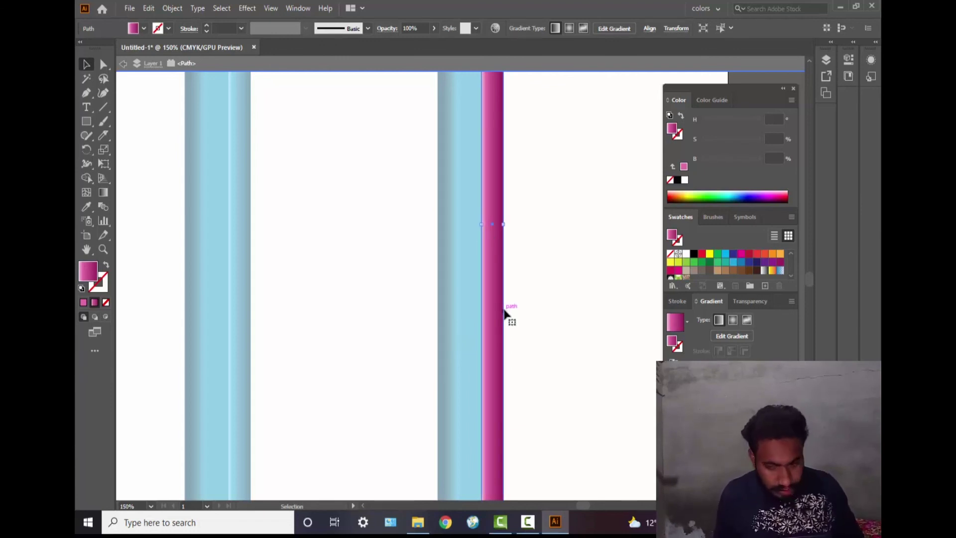
{"action": "scroll", "coordinate": [504, 313], "scroll_direction": "down", "scroll_amount": 1}
{"action": "scroll", "coordinate": [504, 333], "scroll_direction": "up", "scroll_amount": 3}
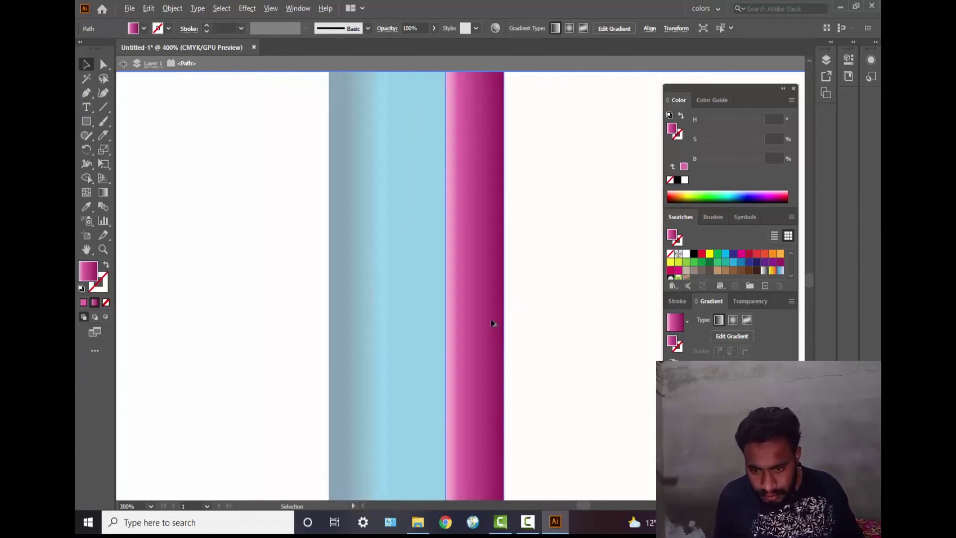
{"action": "scroll", "coordinate": [492, 323], "scroll_direction": "up", "scroll_amount": 2}
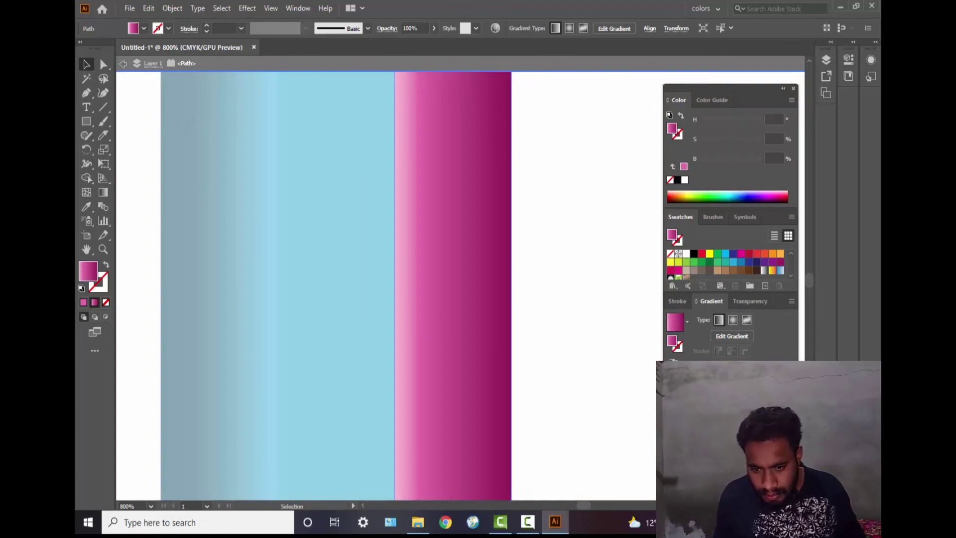
{"action": "left_click", "coordinate": [685, 407]}
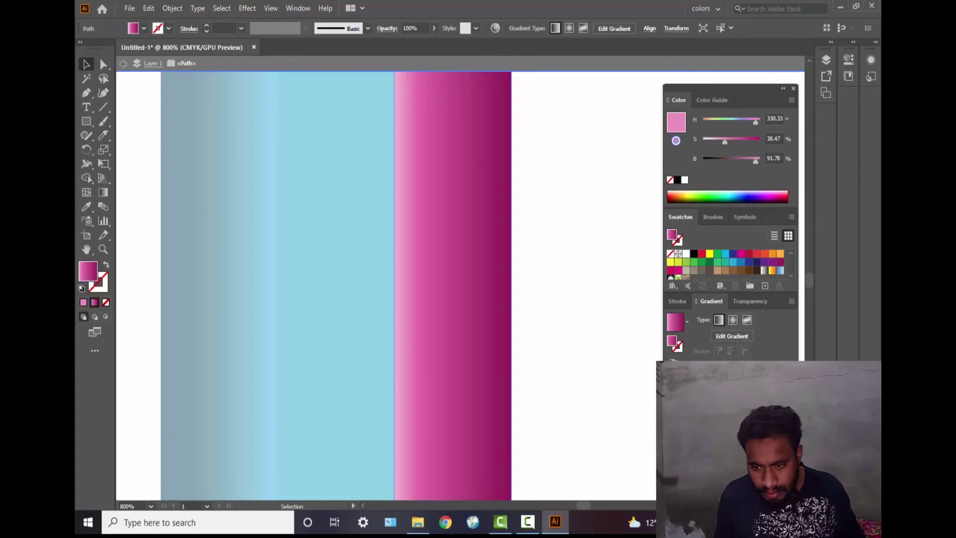
{"action": "left_click", "coordinate": [683, 394]}
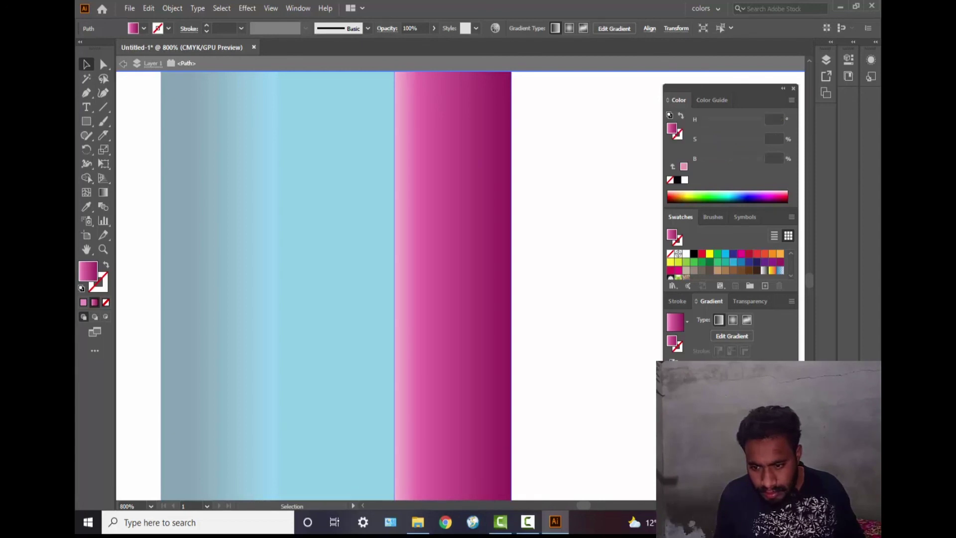
{"action": "left_click_drag", "start_coordinate": [683, 394], "coordinate": [684, 395]}
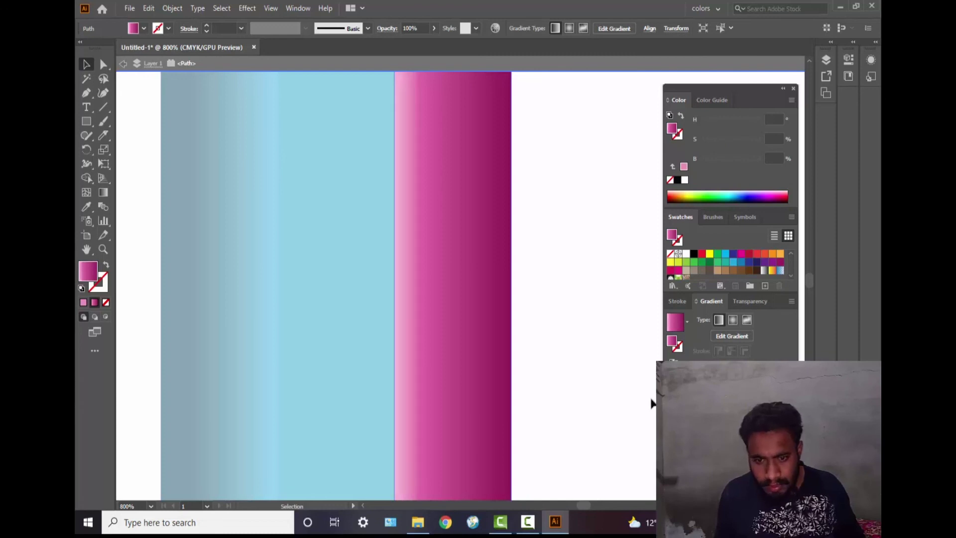
{"action": "left_click", "coordinate": [561, 305]}
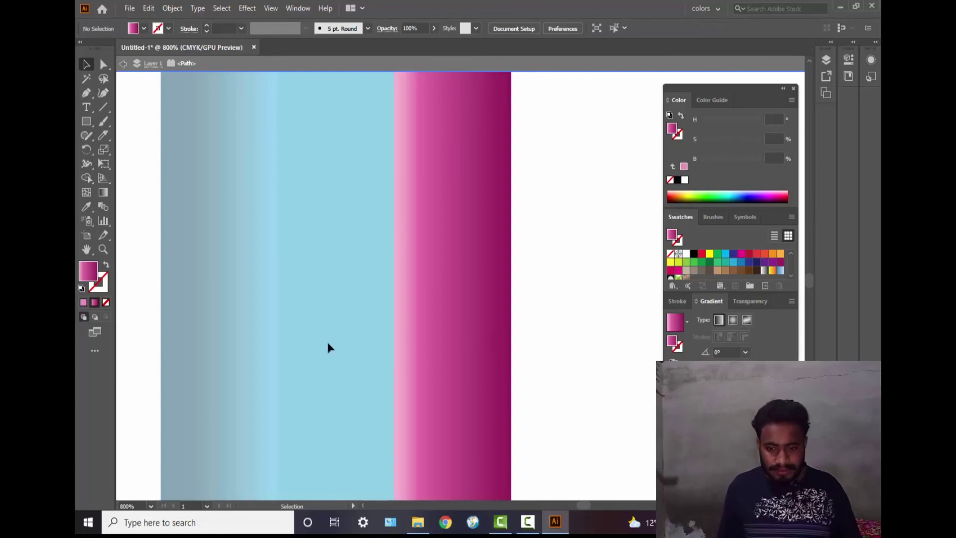
{"action": "double_click", "coordinate": [193, 304]}
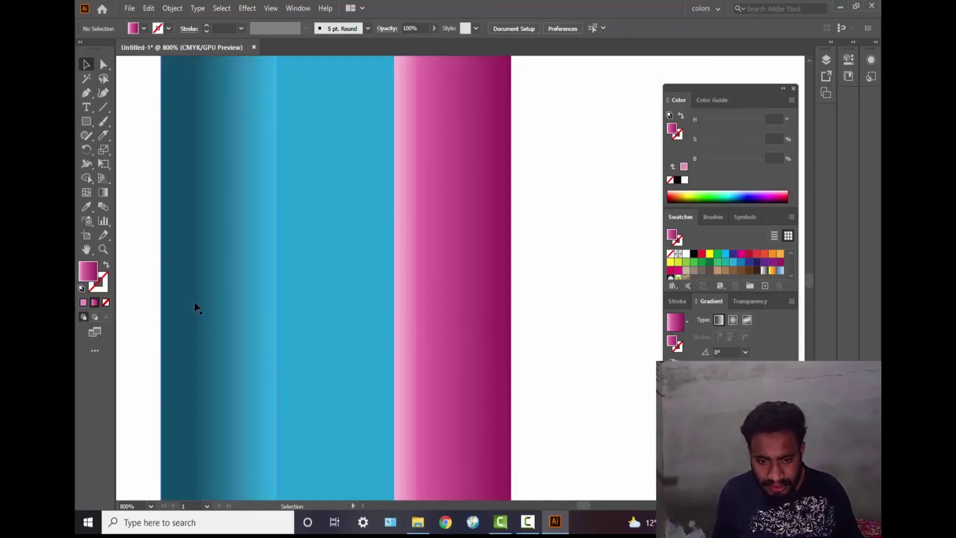
Copy the right facet's magenta gradient to the left body facet with the Eyedropper and remove the light pink stop there.
{"action": "left_click", "coordinate": [195, 304]}
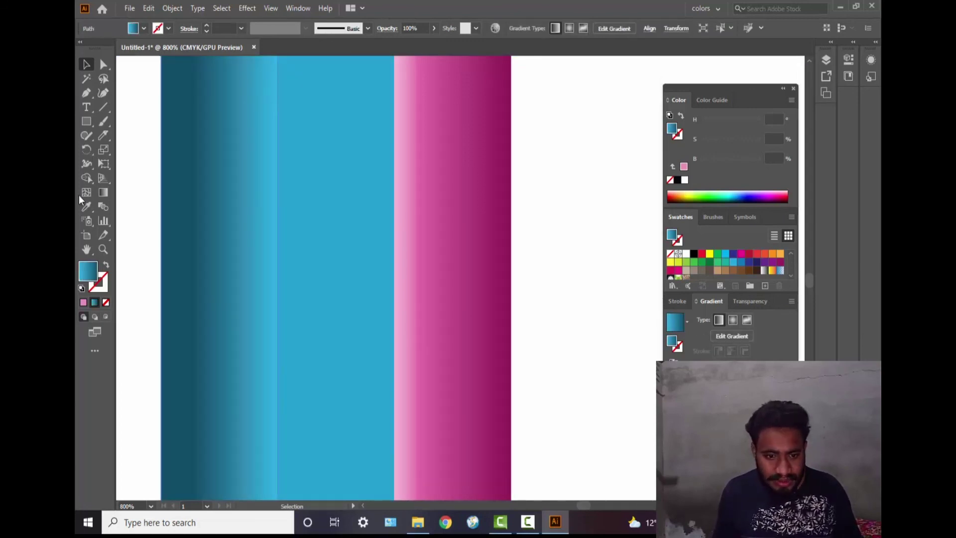
{"action": "left_click", "coordinate": [88, 208]}
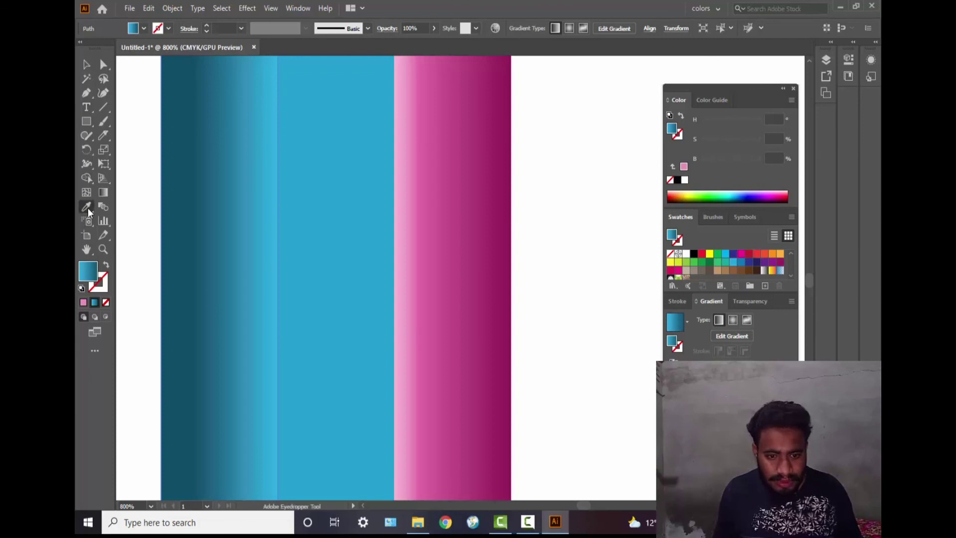
{"action": "left_click", "coordinate": [474, 259]}
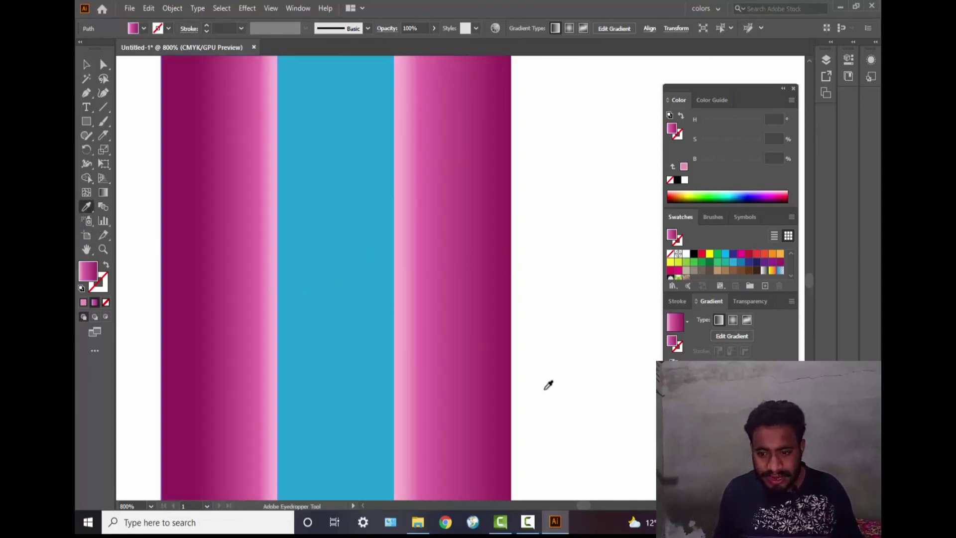
{"action": "left_click_drag", "start_coordinate": [671, 404], "coordinate": [674, 441]}
{"action": "left_click_drag", "start_coordinate": [694, 404], "coordinate": [671, 404]}
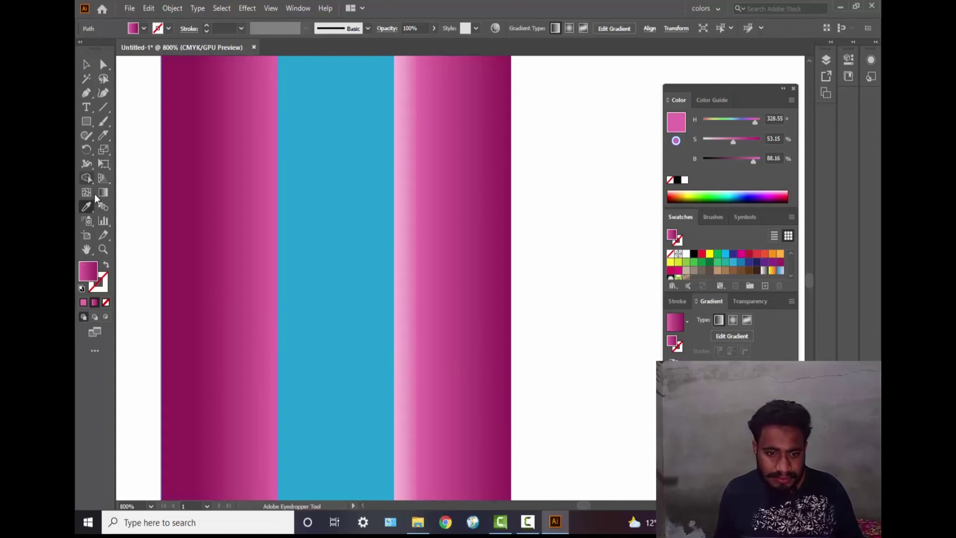
Recolour the blue middle facet of the copied pencil with a solid magenta sampled from the right facet using the Eyedropper.
{"action": "left_click", "coordinate": [87, 64]}
{"action": "left_click", "coordinate": [329, 159]}
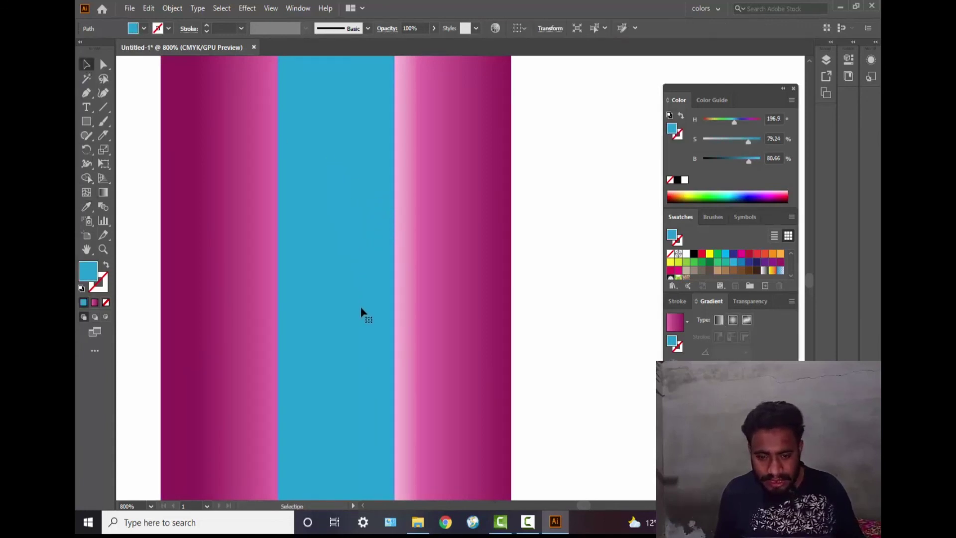
{"action": "key", "text": "space"}
{"action": "left_click_drag", "start_coordinate": [367, 385], "coordinate": [385, 141]}
{"action": "left_click_drag", "start_coordinate": [348, 311], "coordinate": [379, 385]}
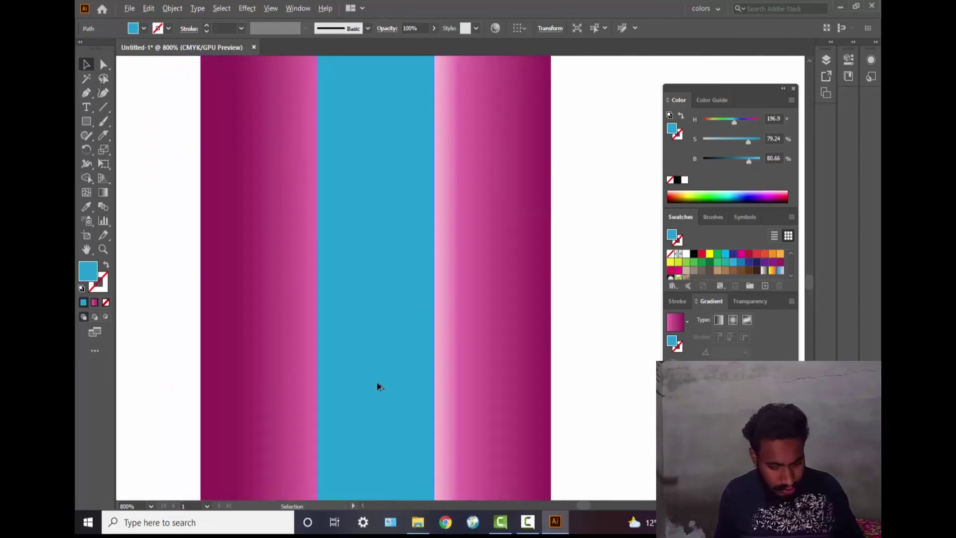
{"action": "scroll", "coordinate": [379, 385], "scroll_direction": "down", "scroll_amount": 2}
{"action": "scroll", "coordinate": [380, 387], "scroll_direction": "down", "scroll_amount": 1}
{"action": "key", "text": "space"}
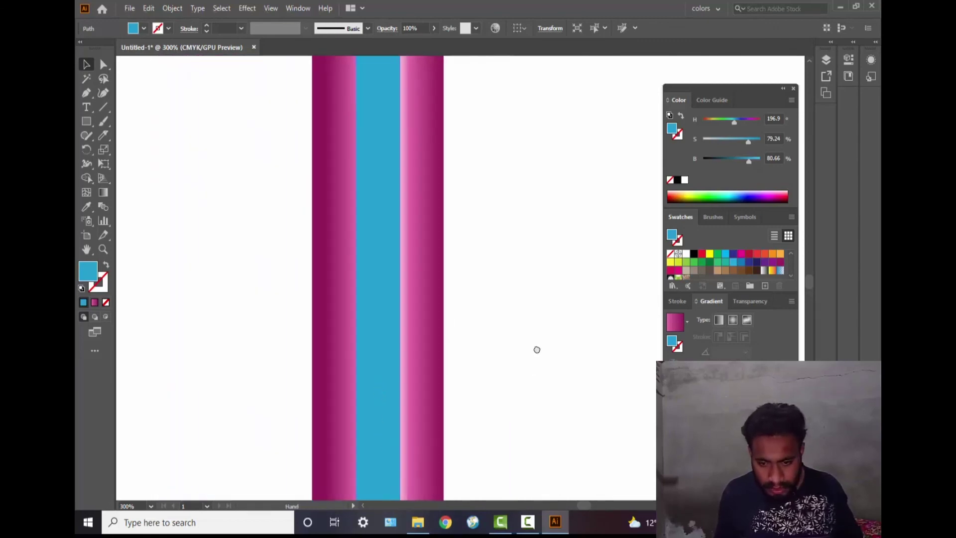
{"action": "left_click_drag", "start_coordinate": [535, 348], "coordinate": [533, 194]}
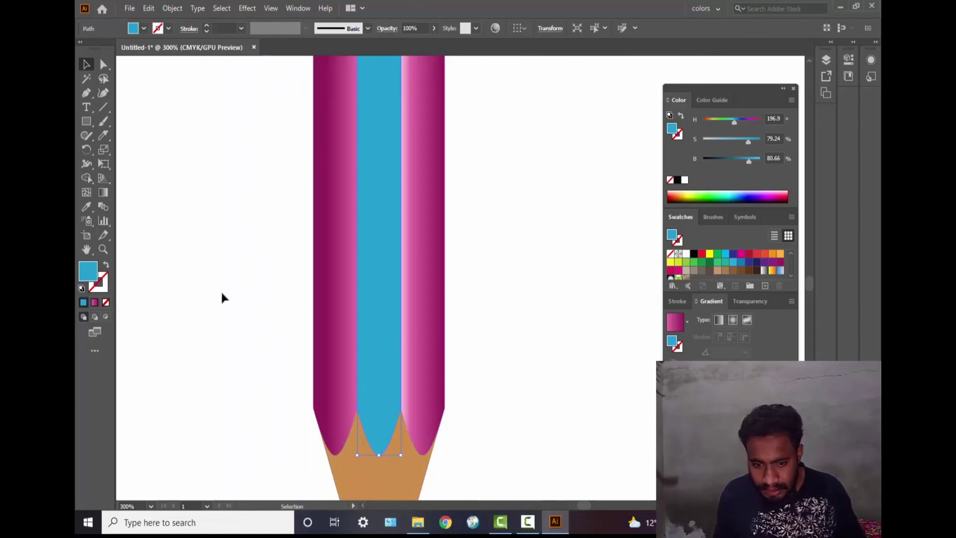
{"action": "left_click", "coordinate": [88, 205]}
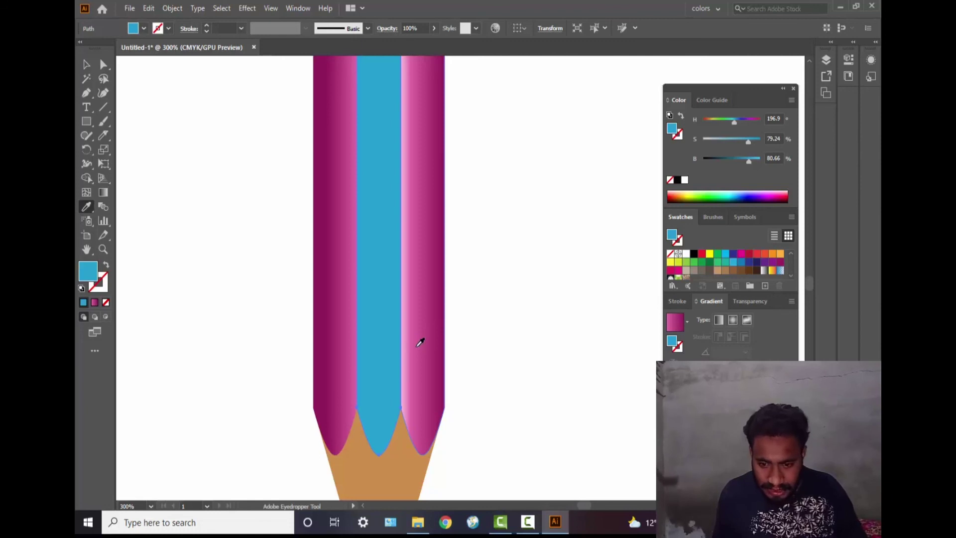
{"action": "left_click", "coordinate": [420, 342]}
{"action": "left_click", "coordinate": [516, 240]}
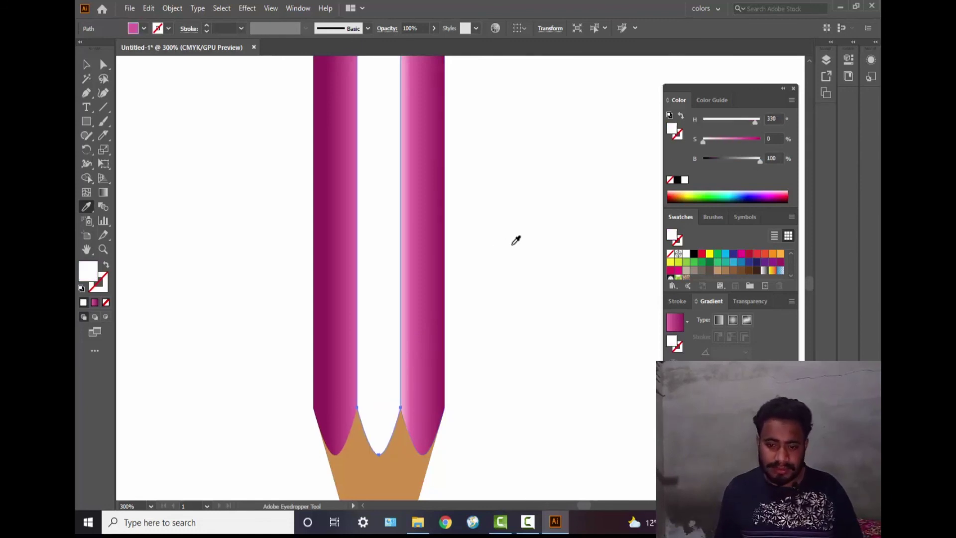
{"action": "key", "text": "ctrl+z"}
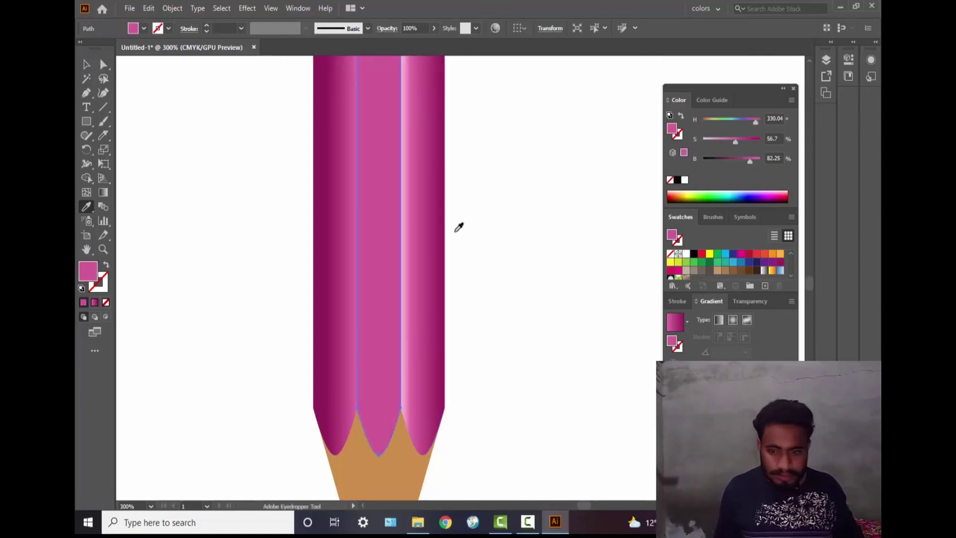
{"action": "left_click", "coordinate": [89, 67]}
{"action": "left_click", "coordinate": [500, 189]}
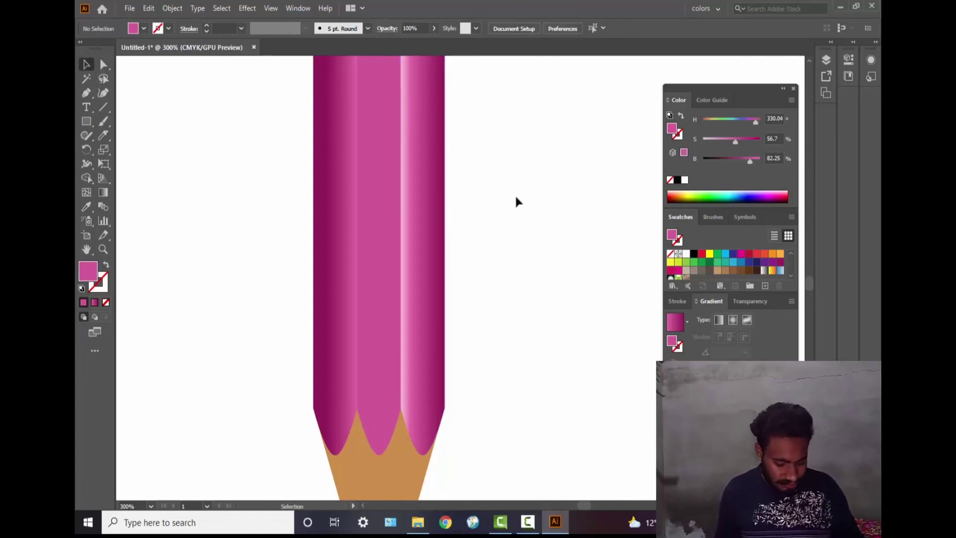
Group all parts of the magenta pencil, from eraser to tip, and check that they select as one object.
{"action": "scroll", "coordinate": [516, 202], "scroll_direction": "down", "scroll_amount": 3}
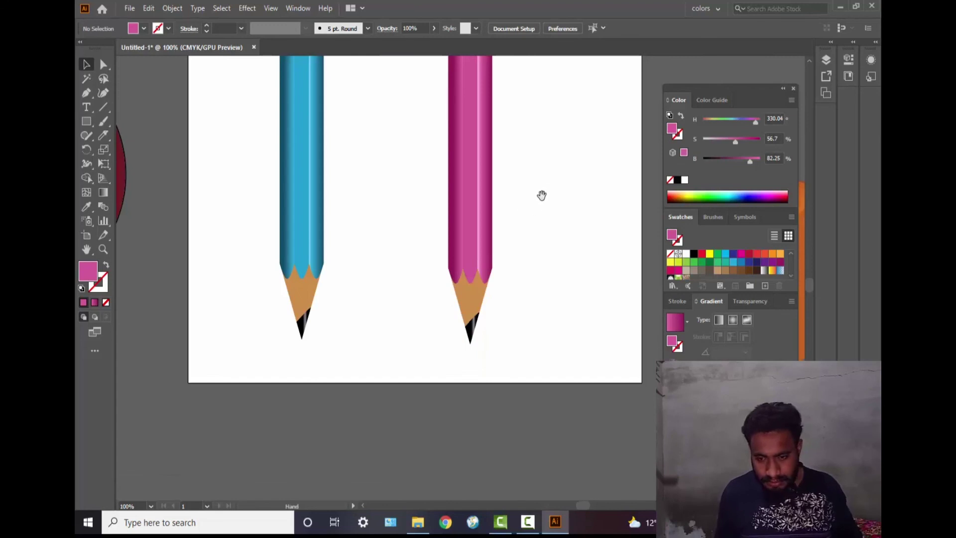
{"action": "mouse_move", "coordinate": [546, 170]}
{"action": "left_mouse_down"}
{"action": "mouse_move", "coordinate": [474, 305]}
{"action": "mouse_move", "coordinate": [466, 397]}
{"action": "left_mouse_up"}
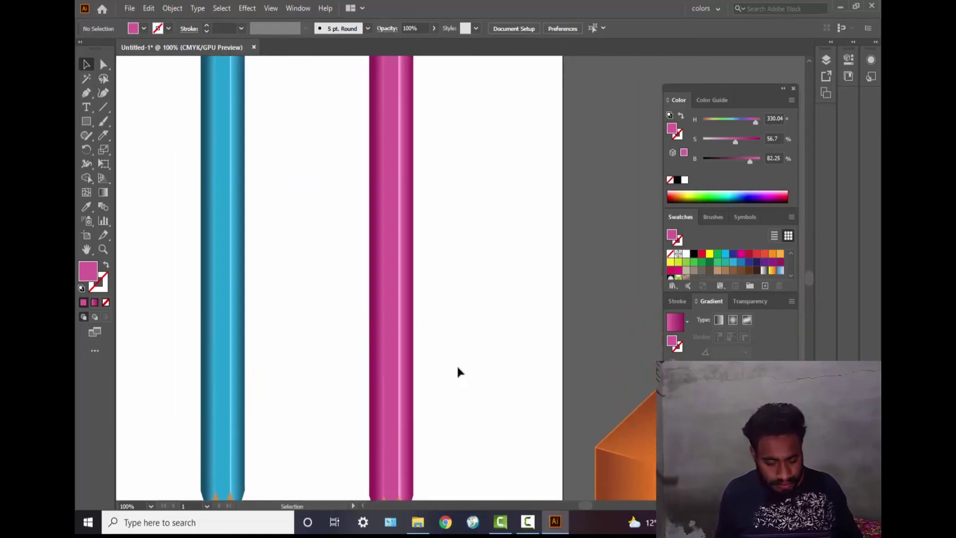
{"action": "scroll", "coordinate": [458, 368], "scroll_direction": "down", "scroll_amount": 1}
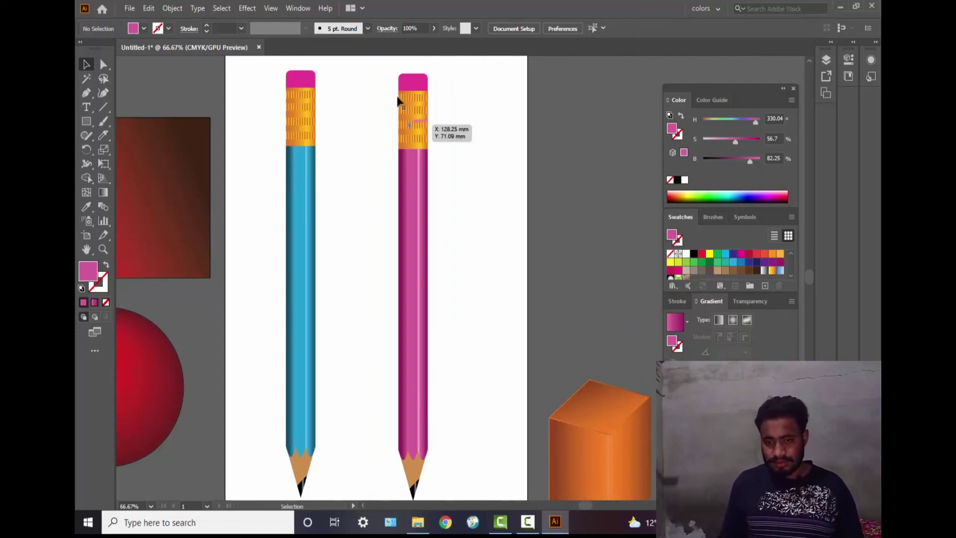
{"action": "mouse_move", "coordinate": [387, 64]}
{"action": "left_mouse_down"}
{"action": "mouse_move", "coordinate": [465, 196]}
{"action": "mouse_move", "coordinate": [442, 487]}
{"action": "mouse_move", "coordinate": [442, 474]}
{"action": "left_mouse_up"}
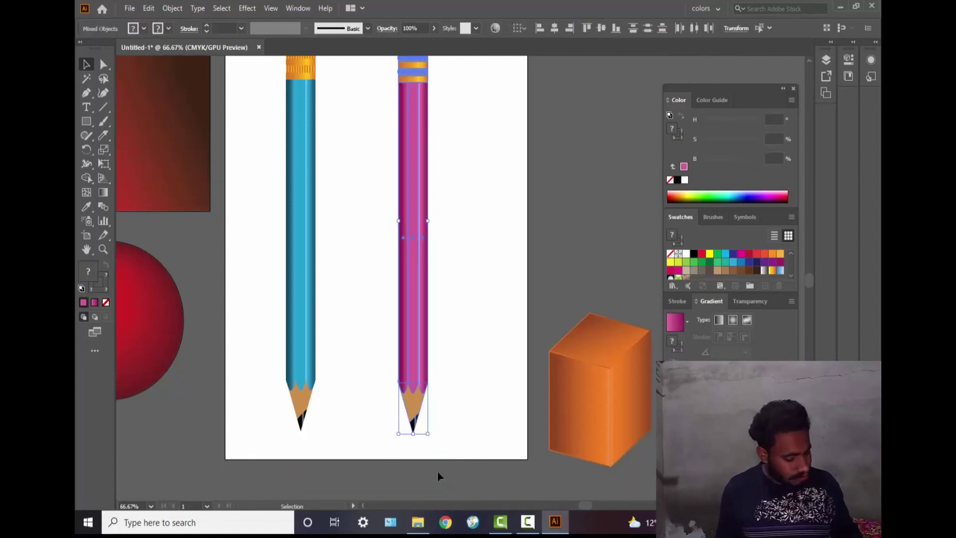
{"action": "key", "text": "a"}
{"action": "key", "text": "v"}
{"action": "left_click", "coordinate": [468, 274]}
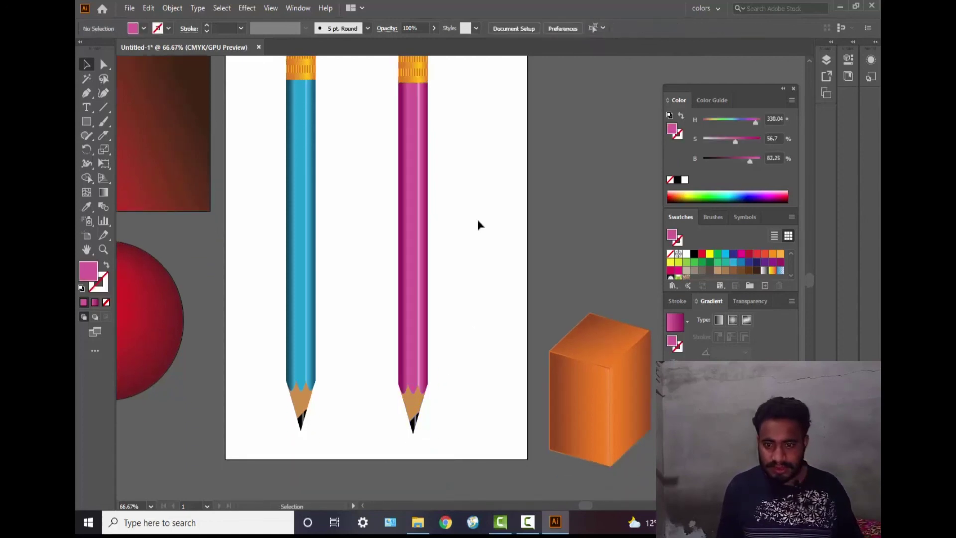
{"action": "left_click", "coordinate": [403, 164]}
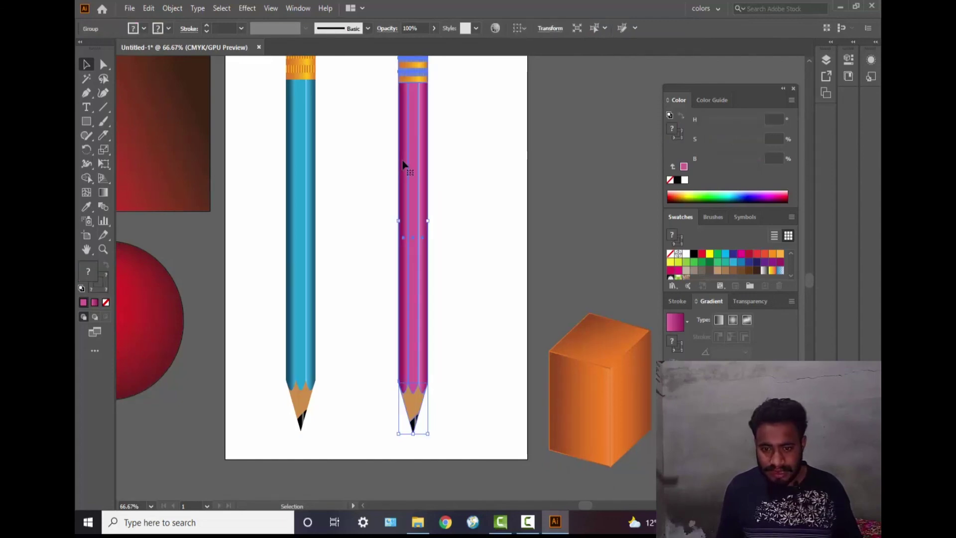
{"action": "right_click", "coordinate": [411, 158]}
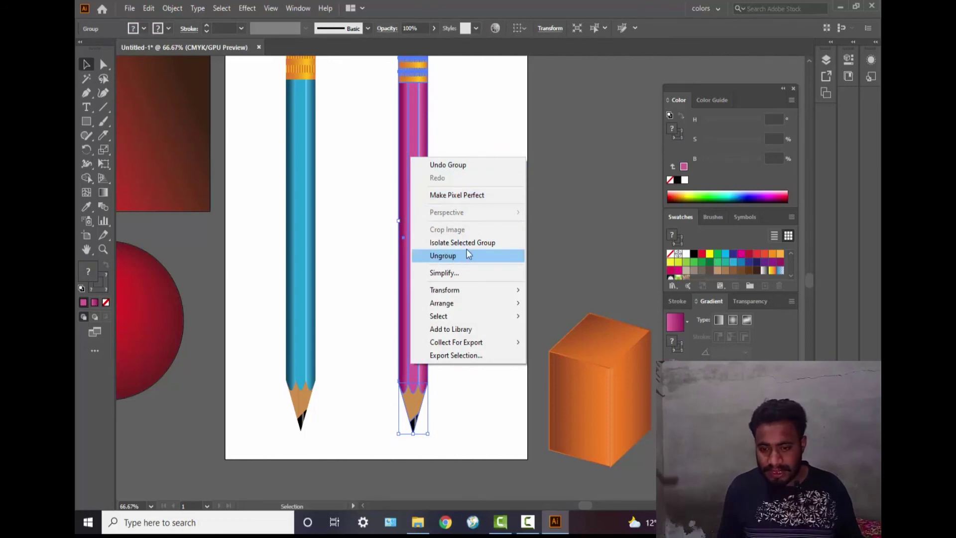
{"action": "left_click", "coordinate": [474, 120]}
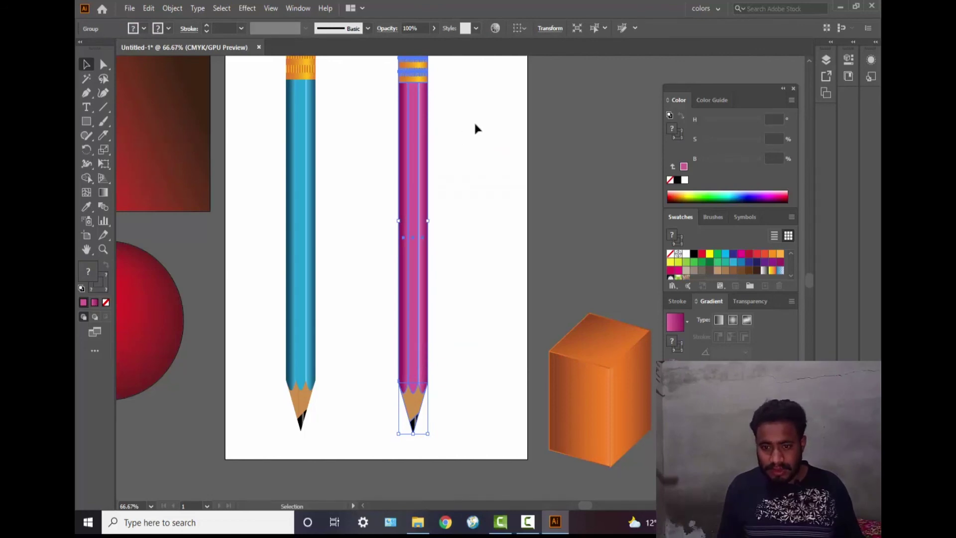
{"action": "left_click", "coordinate": [473, 121]}
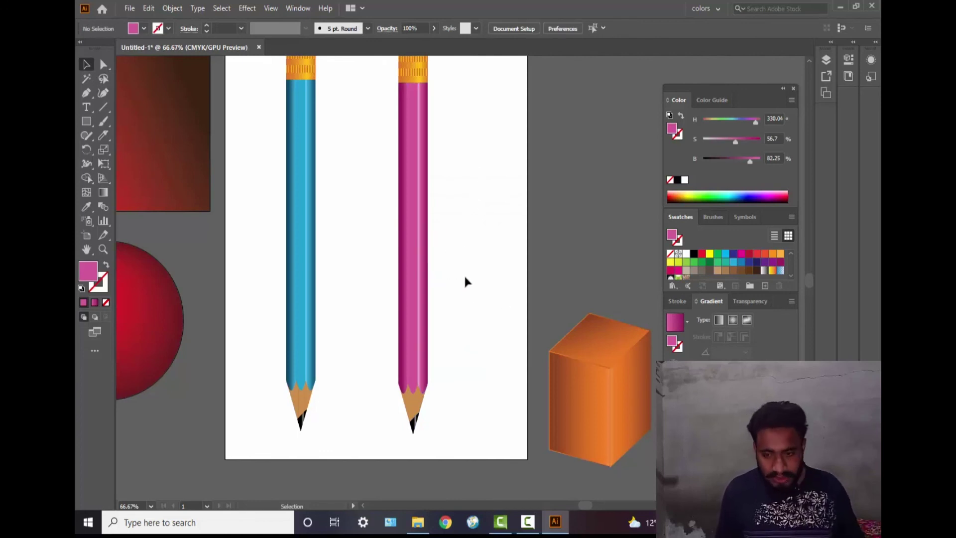
{"action": "left_click_drag", "start_coordinate": [469, 209], "coordinate": [484, 282]}
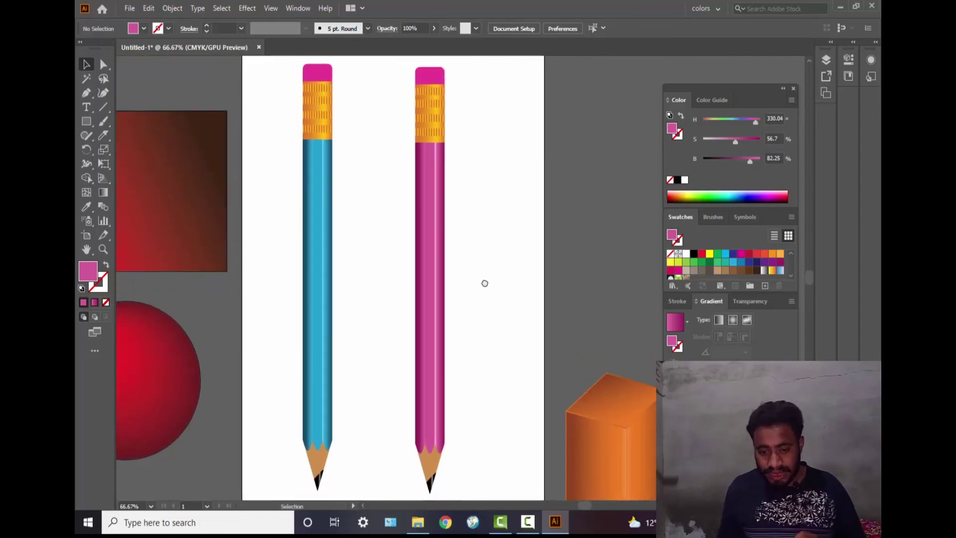